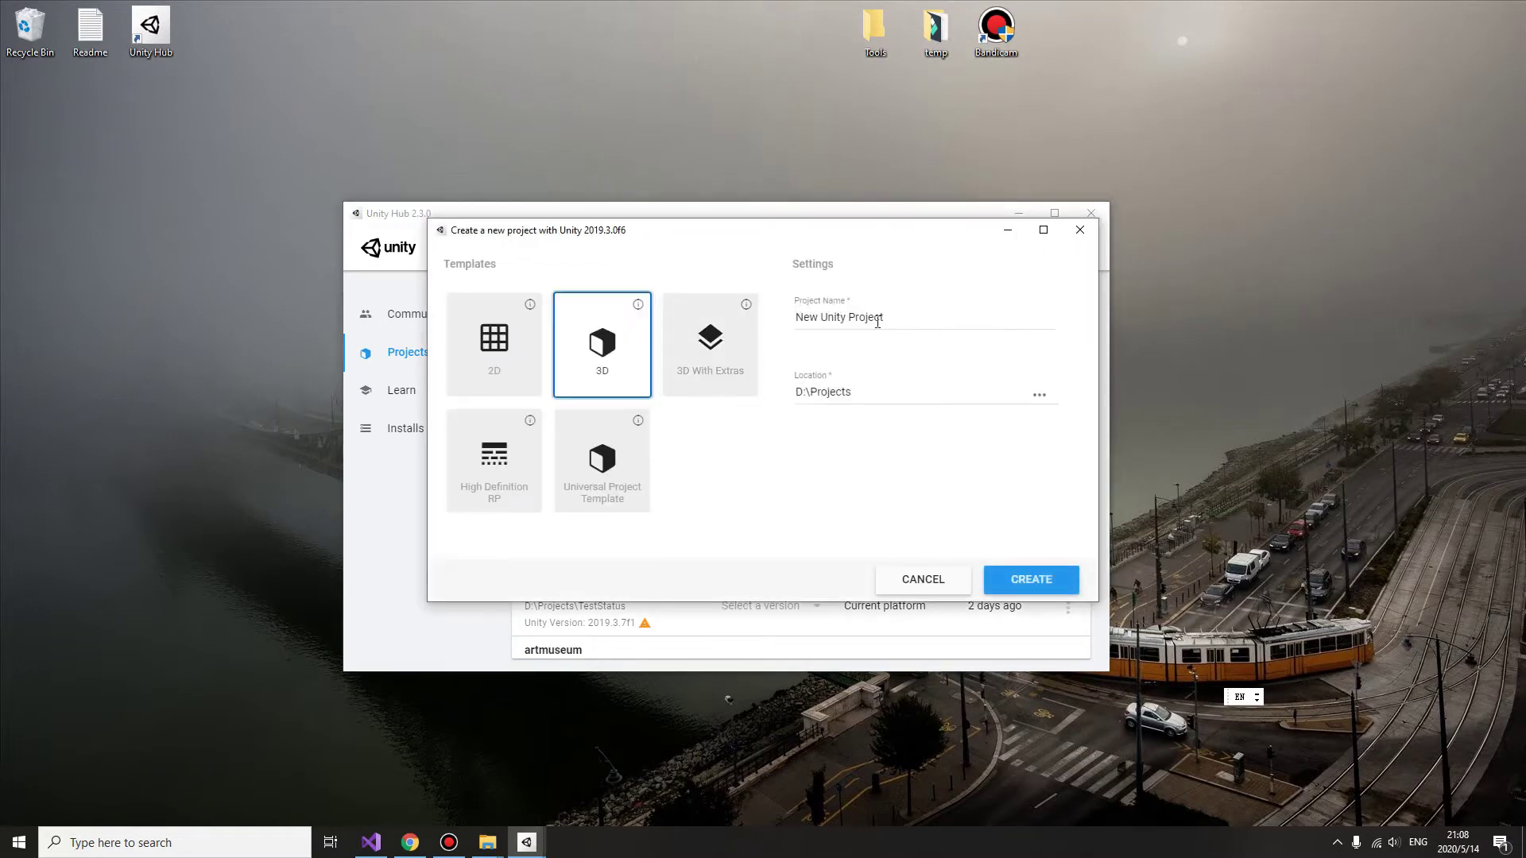
Create a new 3D project named TutorialJoystick
key("BackSpace")
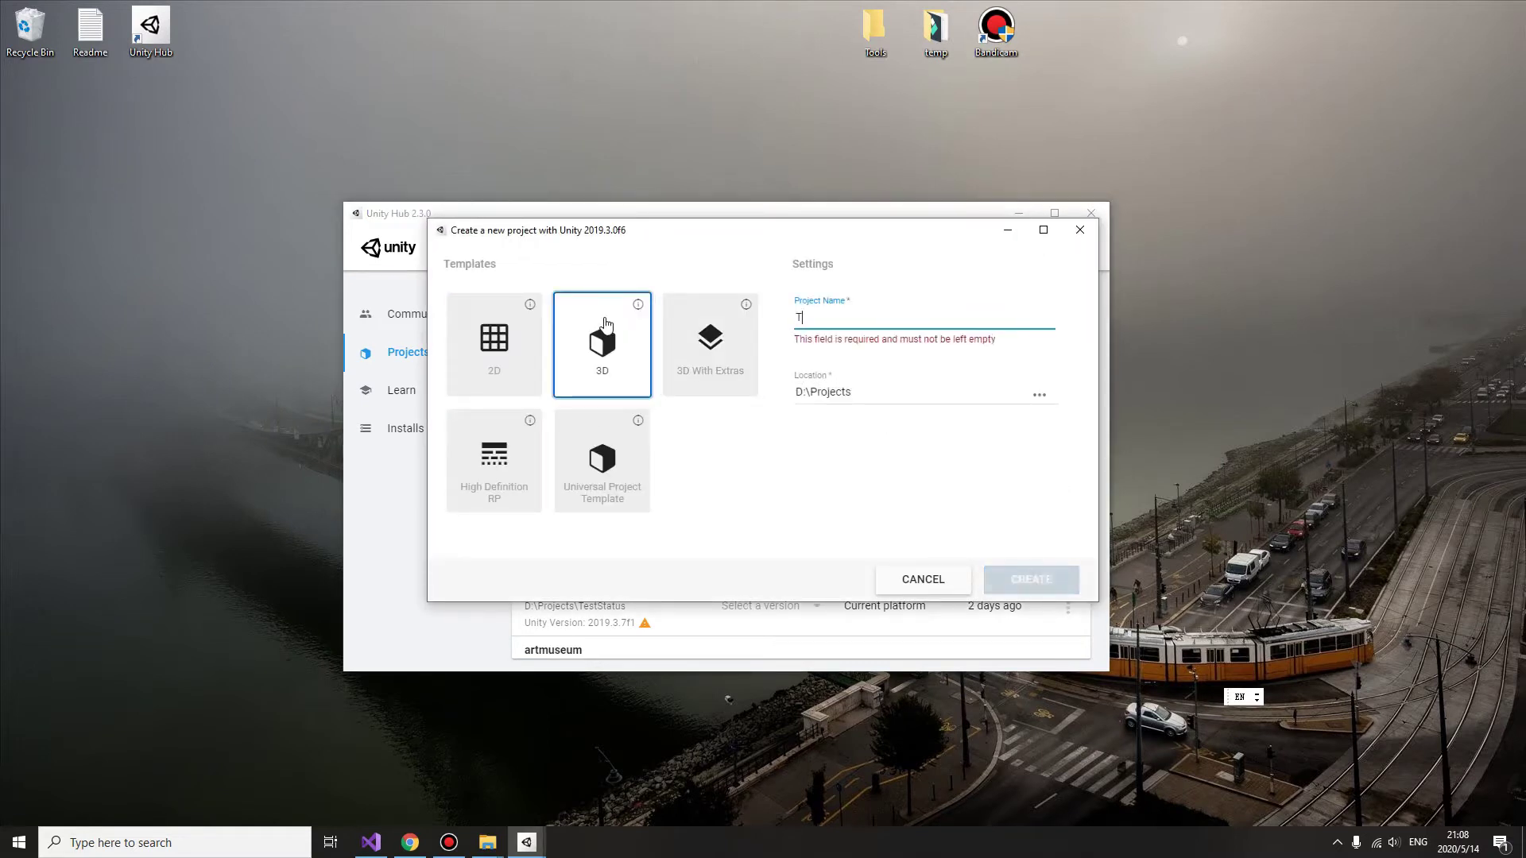
type("TutorialJoystick")
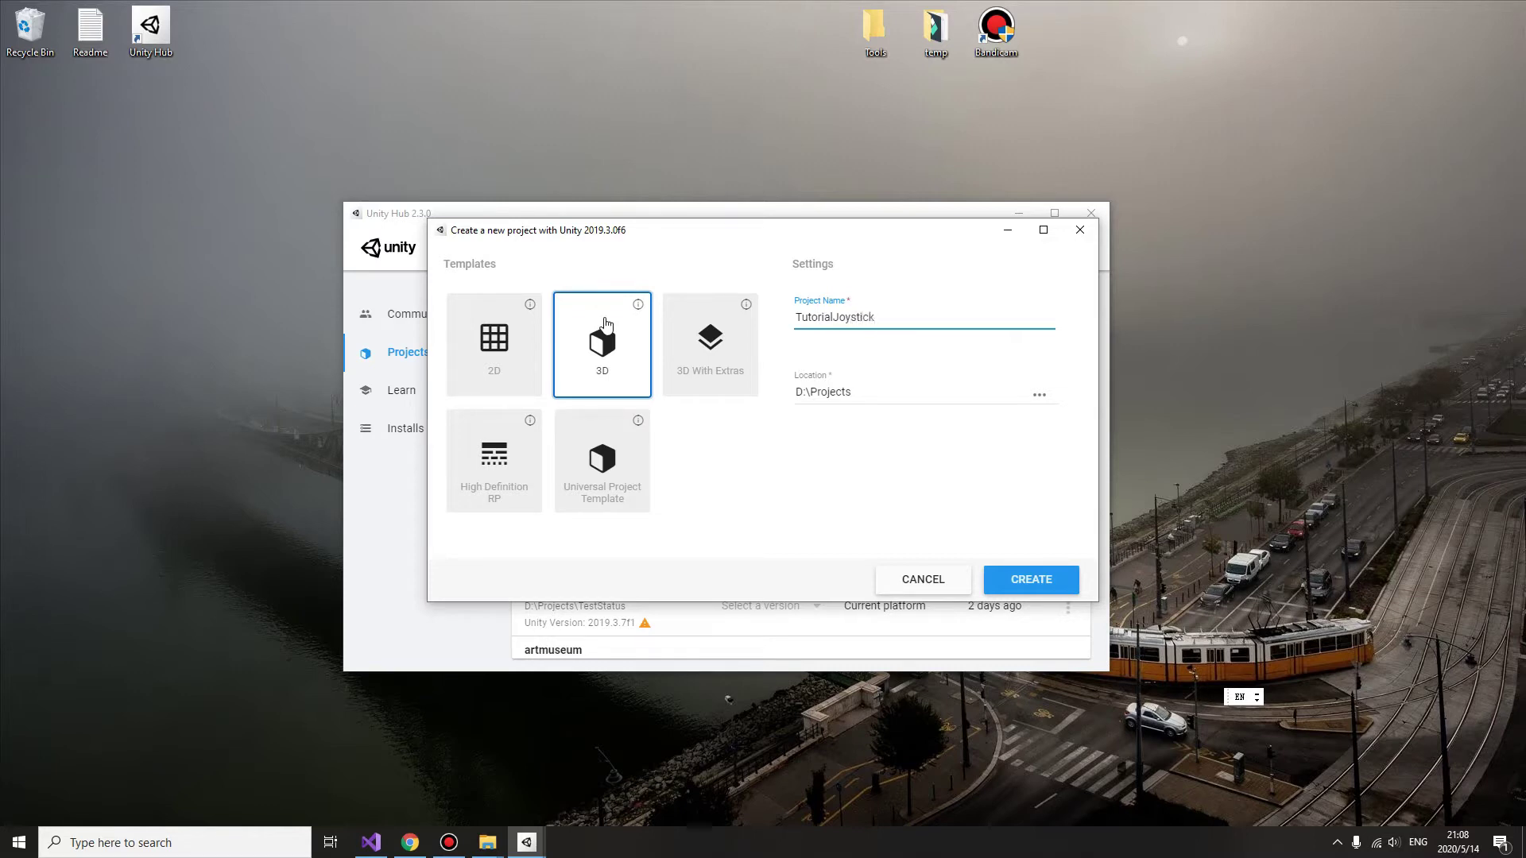
left_click(1030, 580)
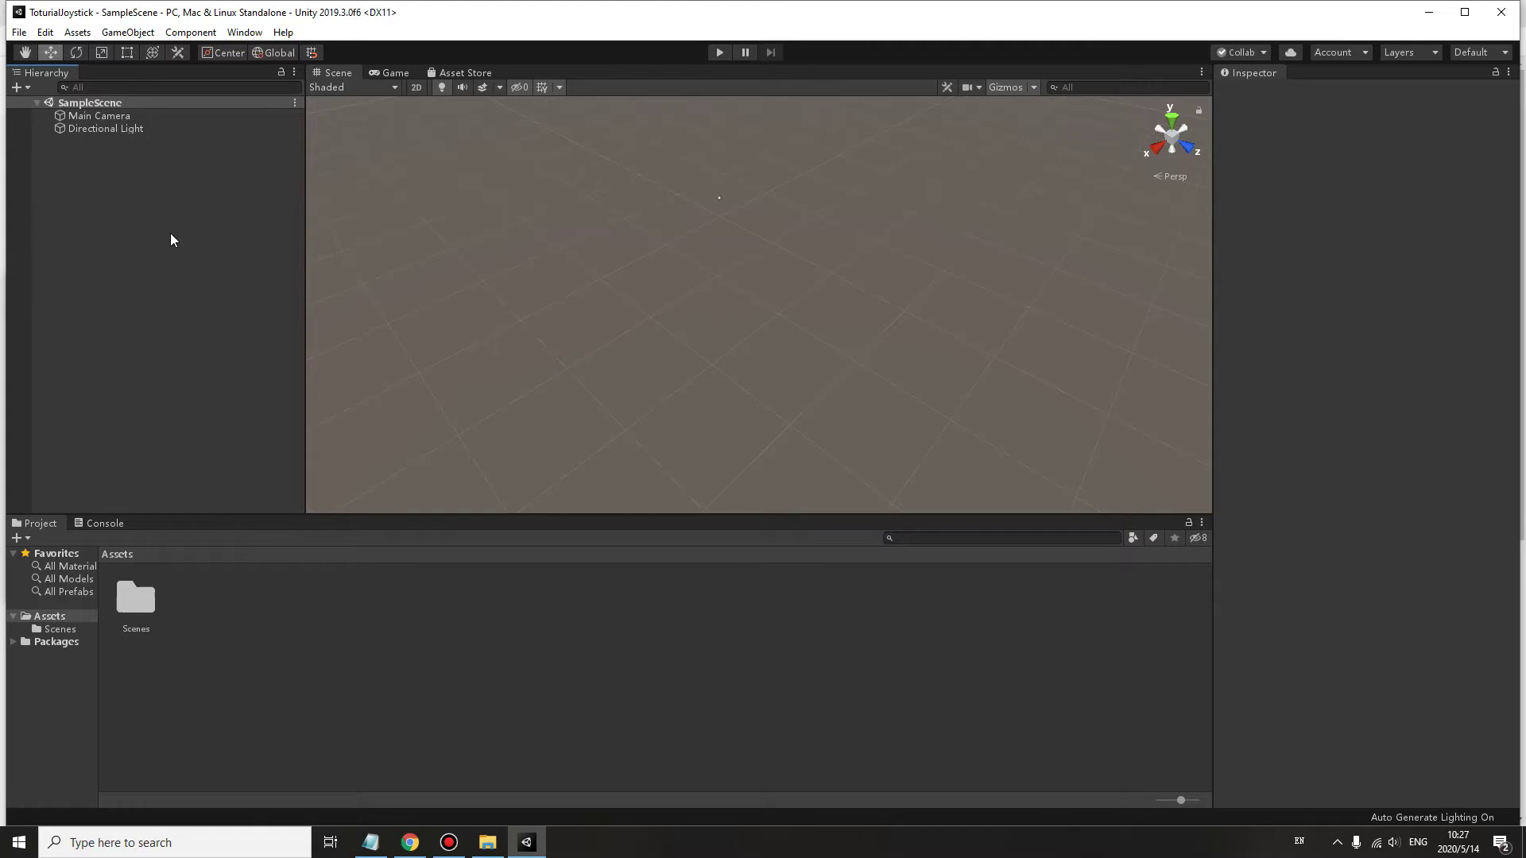
Add a Plane at position 0,0,0 with X and Z scale set to 8
left_click(127, 32)
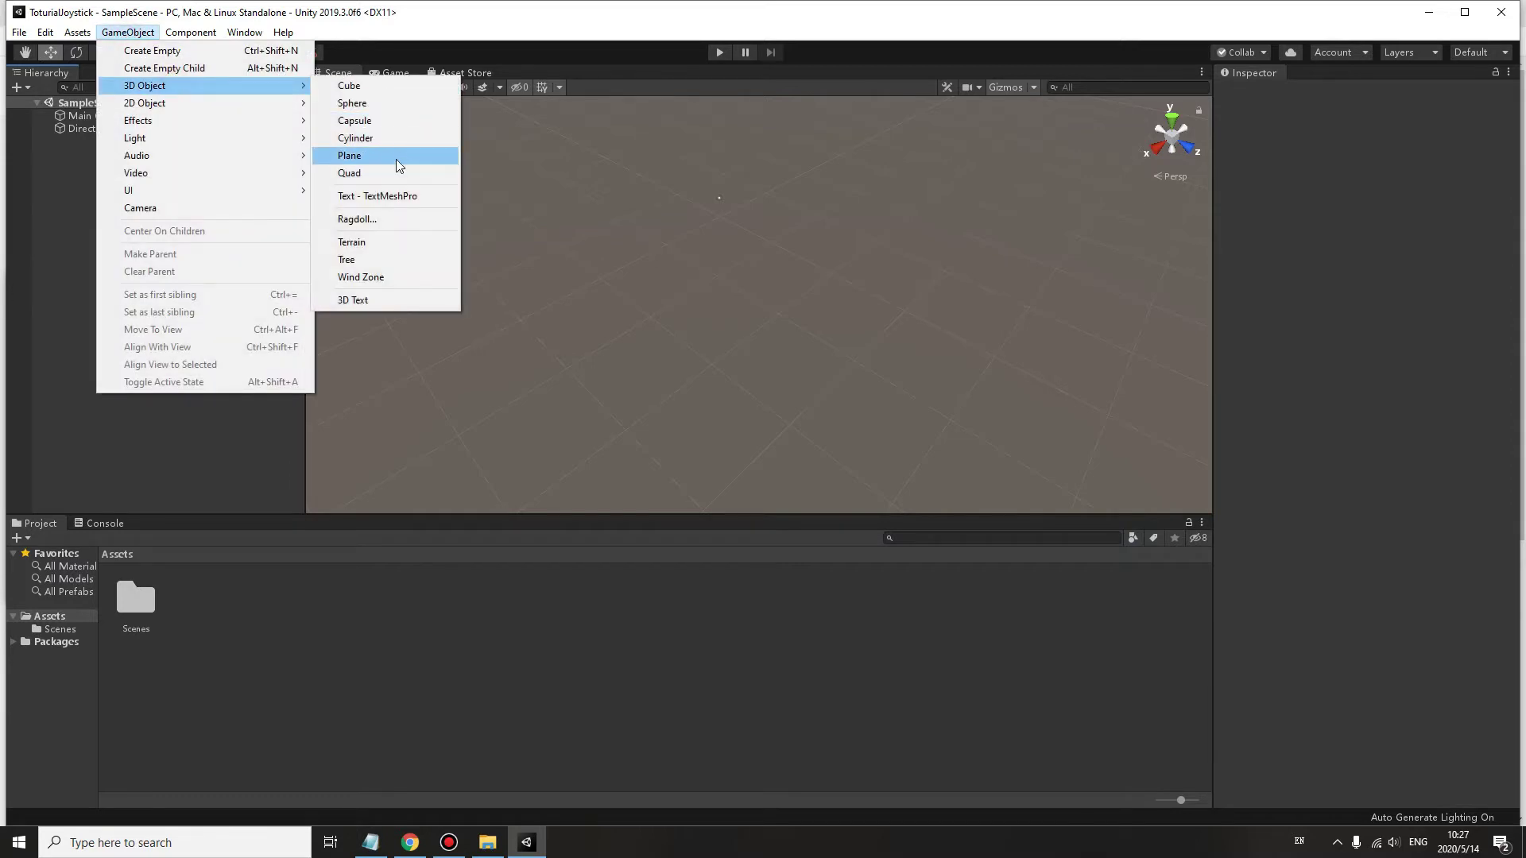
mouse_move(146, 86)
left_click(395, 156)
left_click(1368, 154)
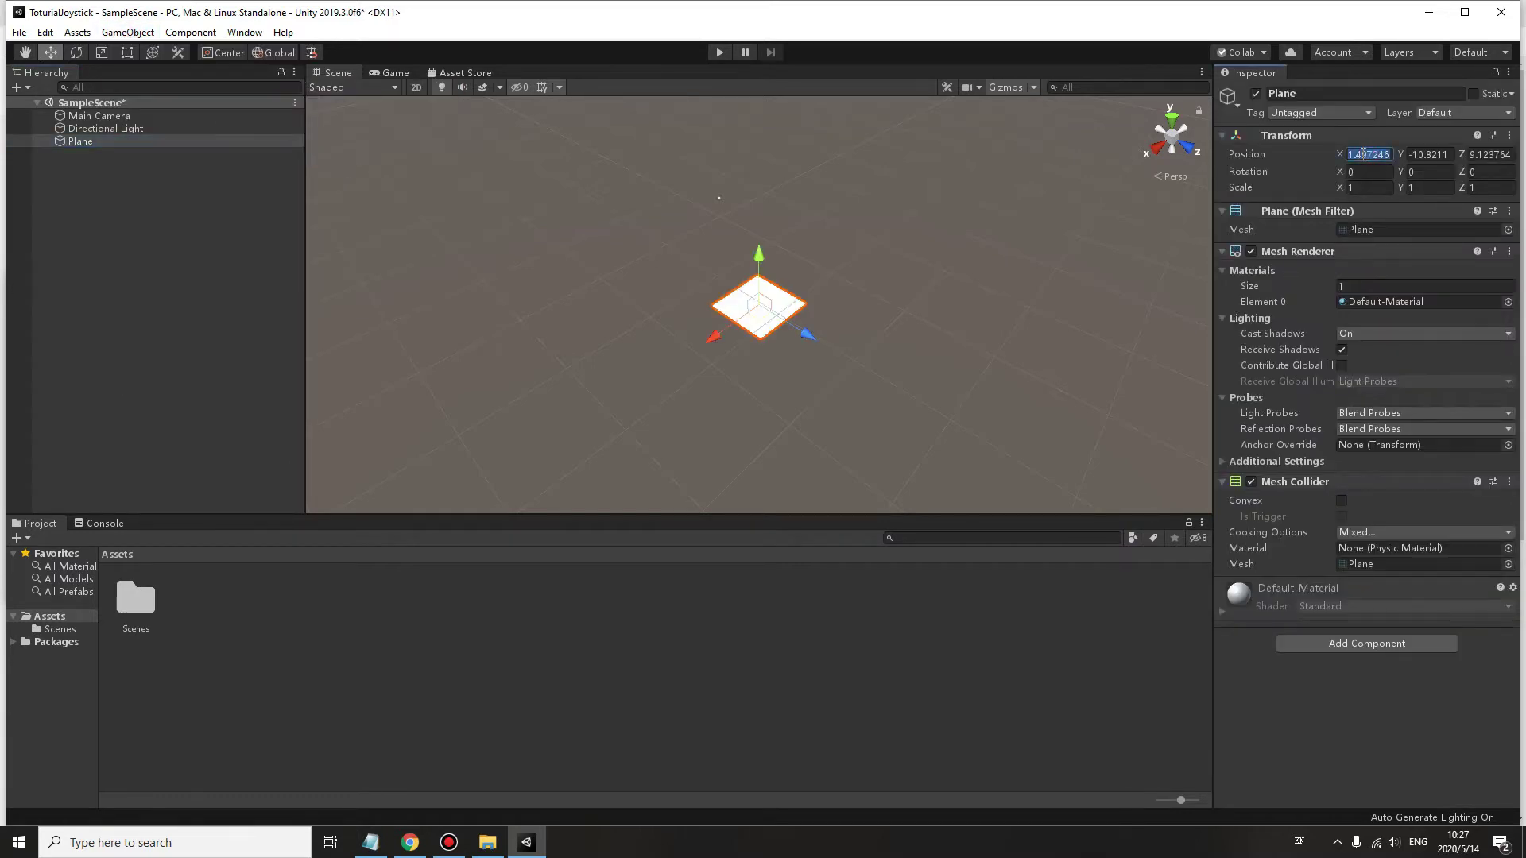
type("0")
key("Tab")
type("0")
key("Tab")
type("0")
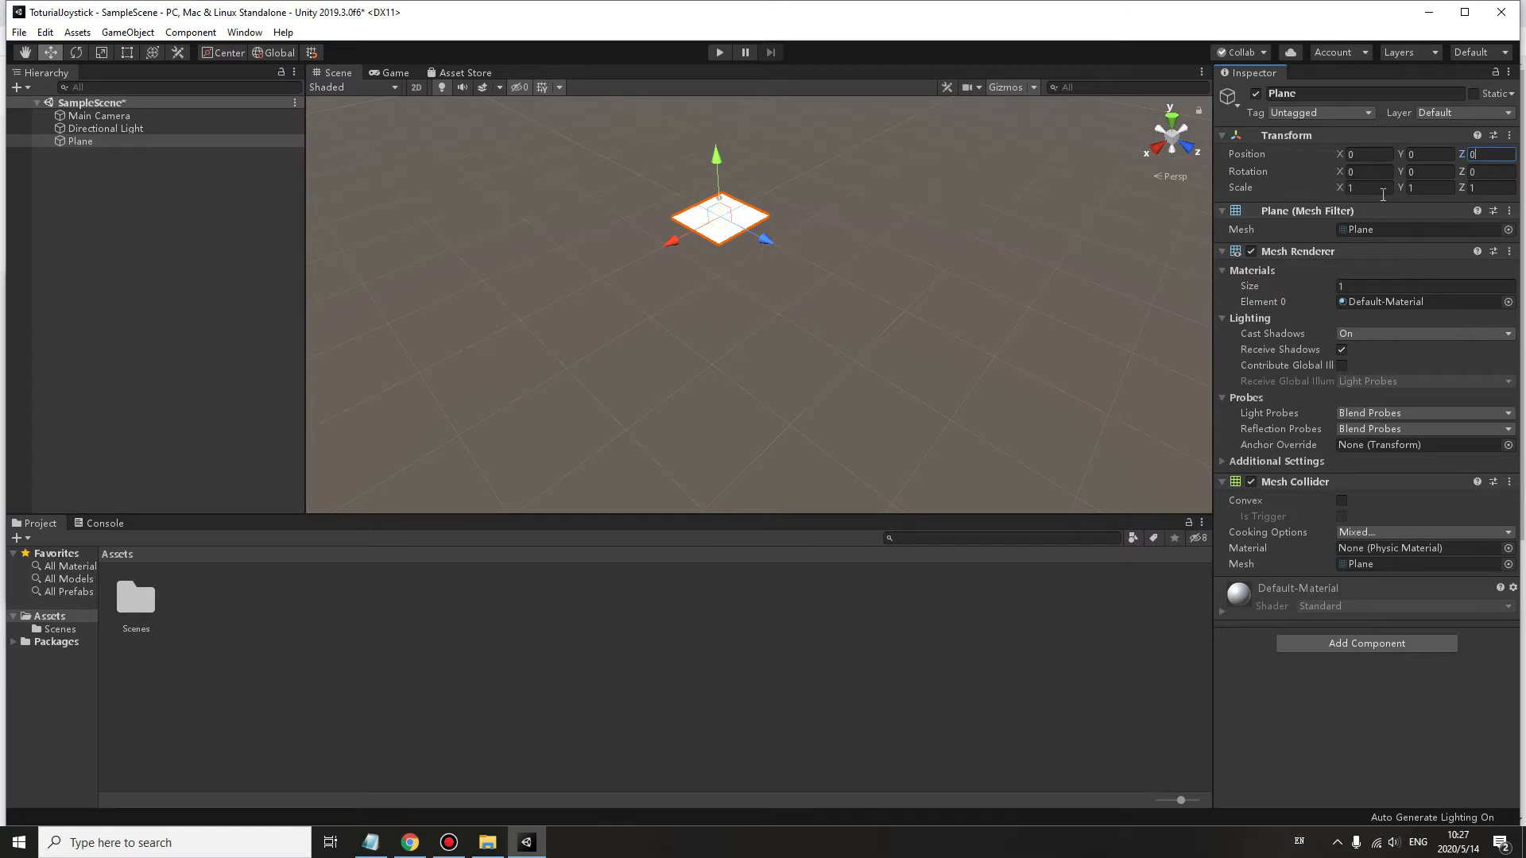
left_click(1368, 188)
type("8")
key("Tab")
key("Tab")
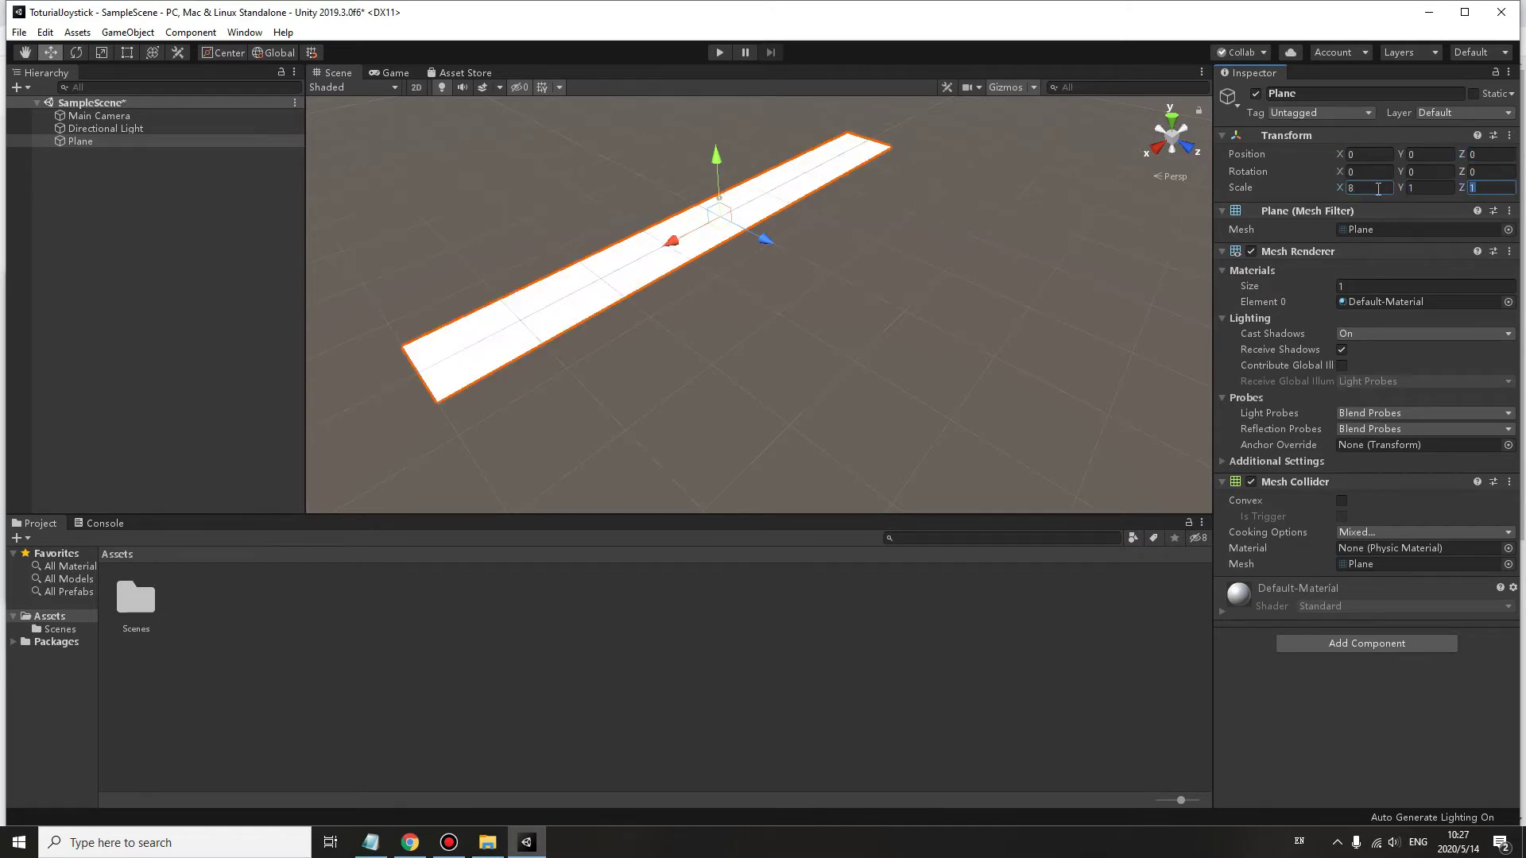
type("8")
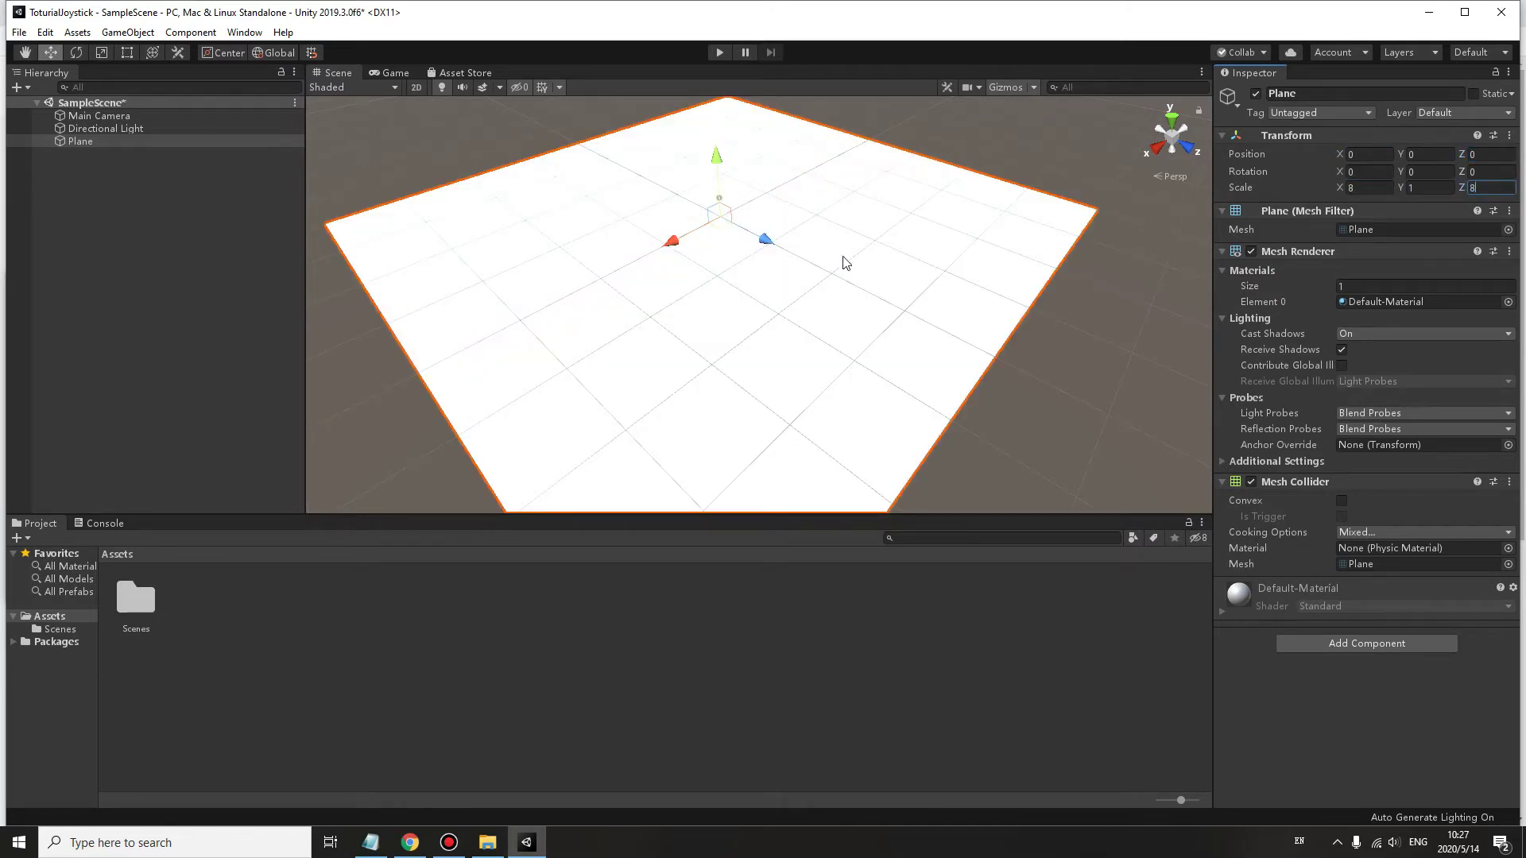
left_click(215, 632)
Create a Material folder in Assets containing a new Ground material
right_click(215, 632)
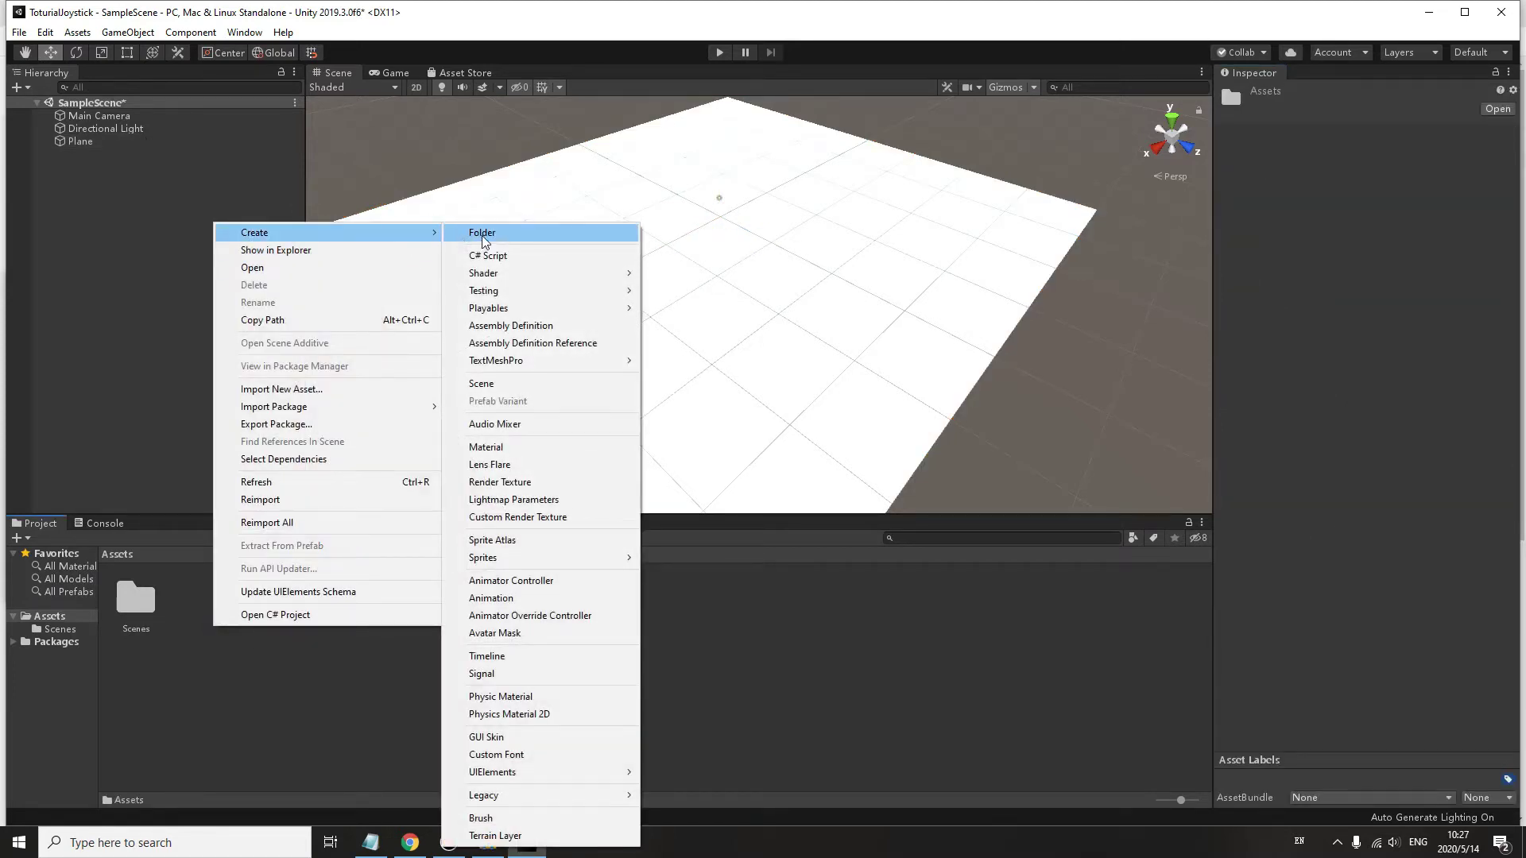
left_click(485, 235)
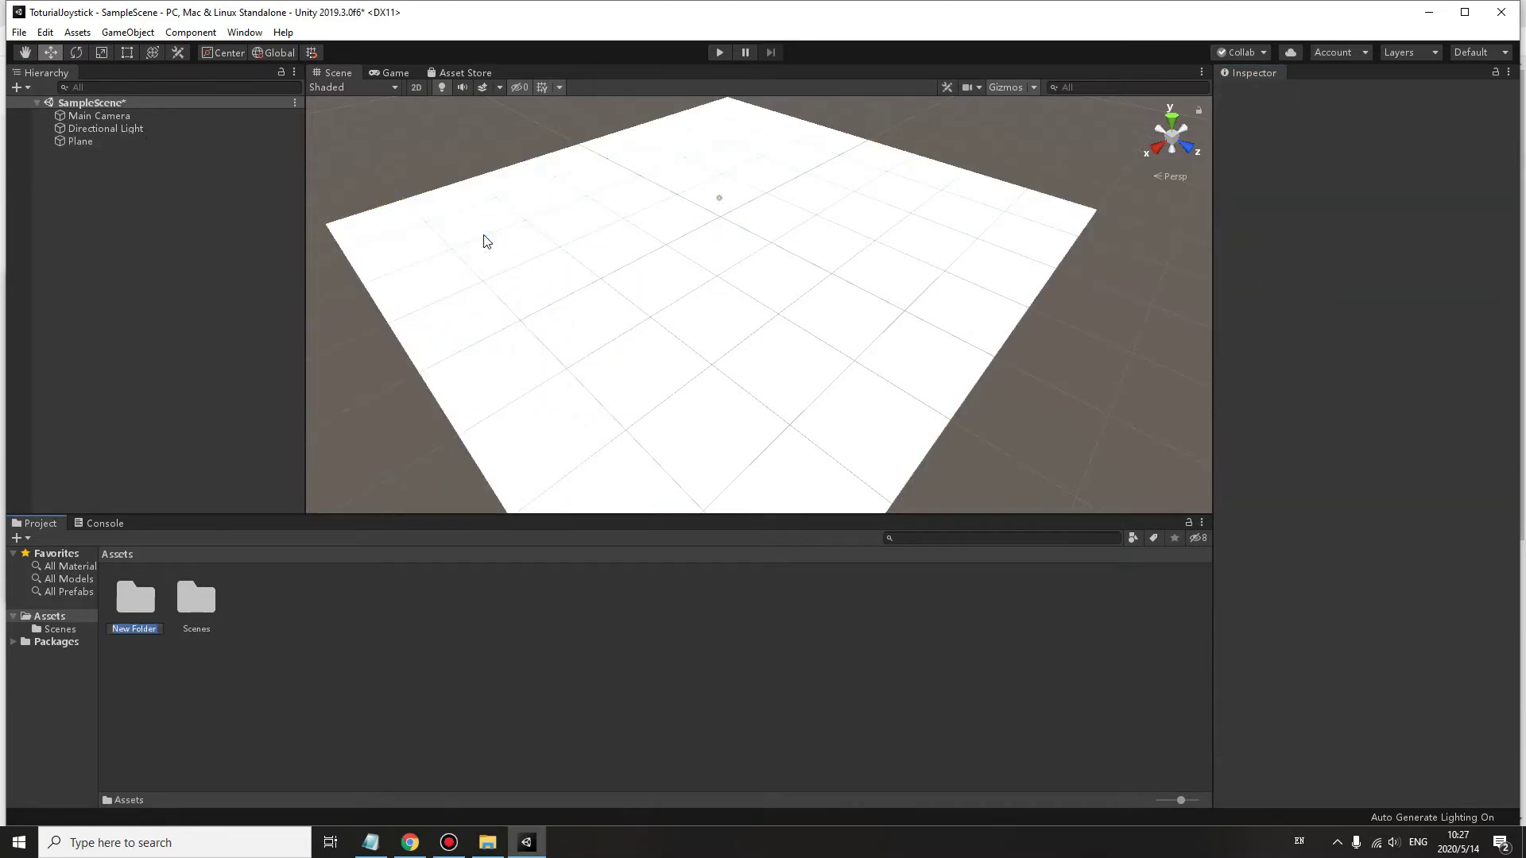
type("M")
type("erial")
key("Return")
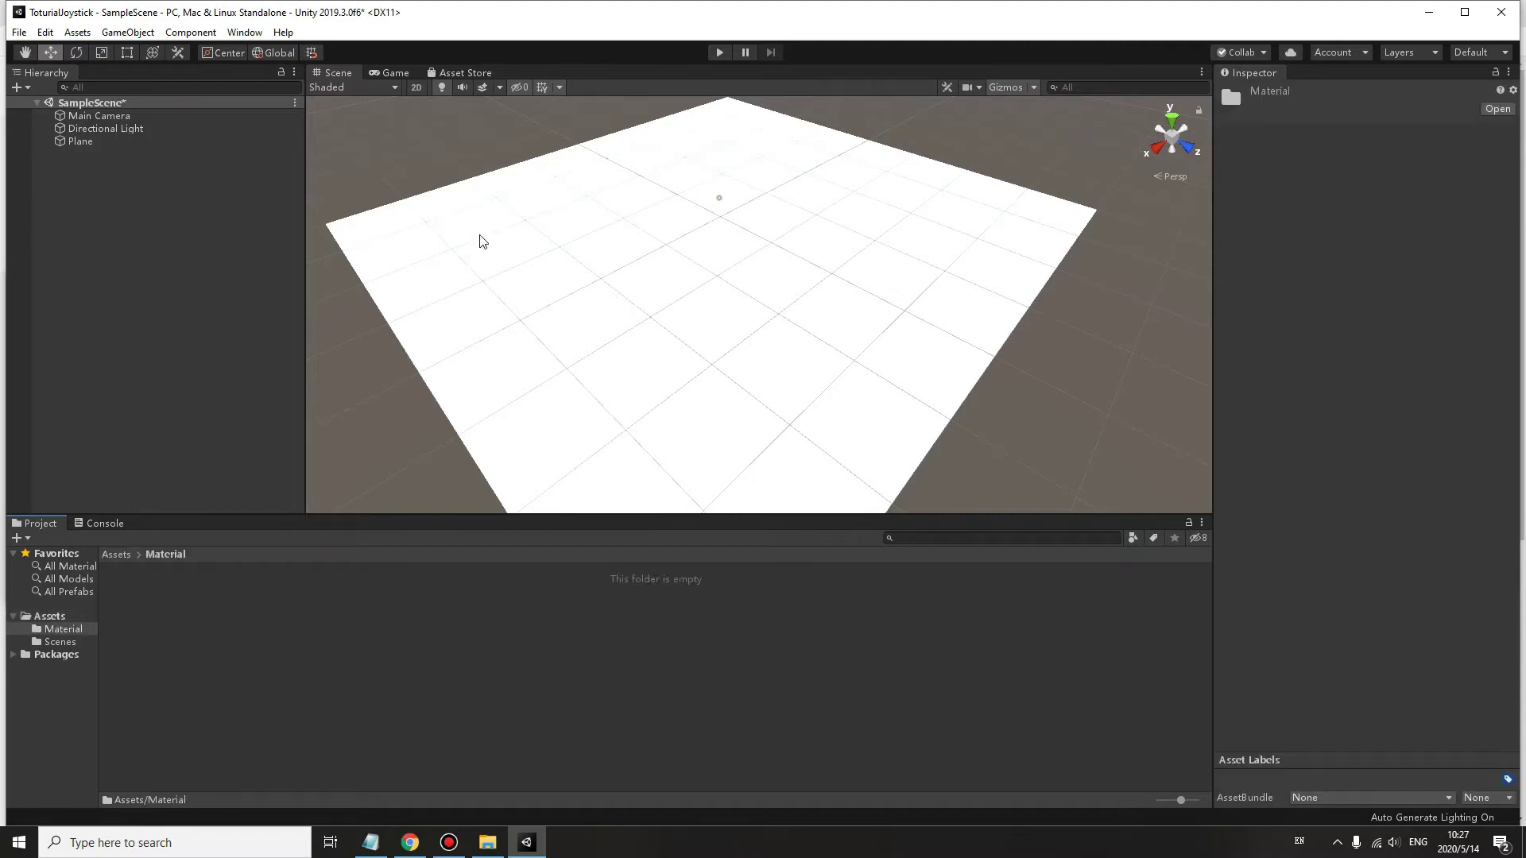
right_click(165, 600)
mouse_move(205, 202)
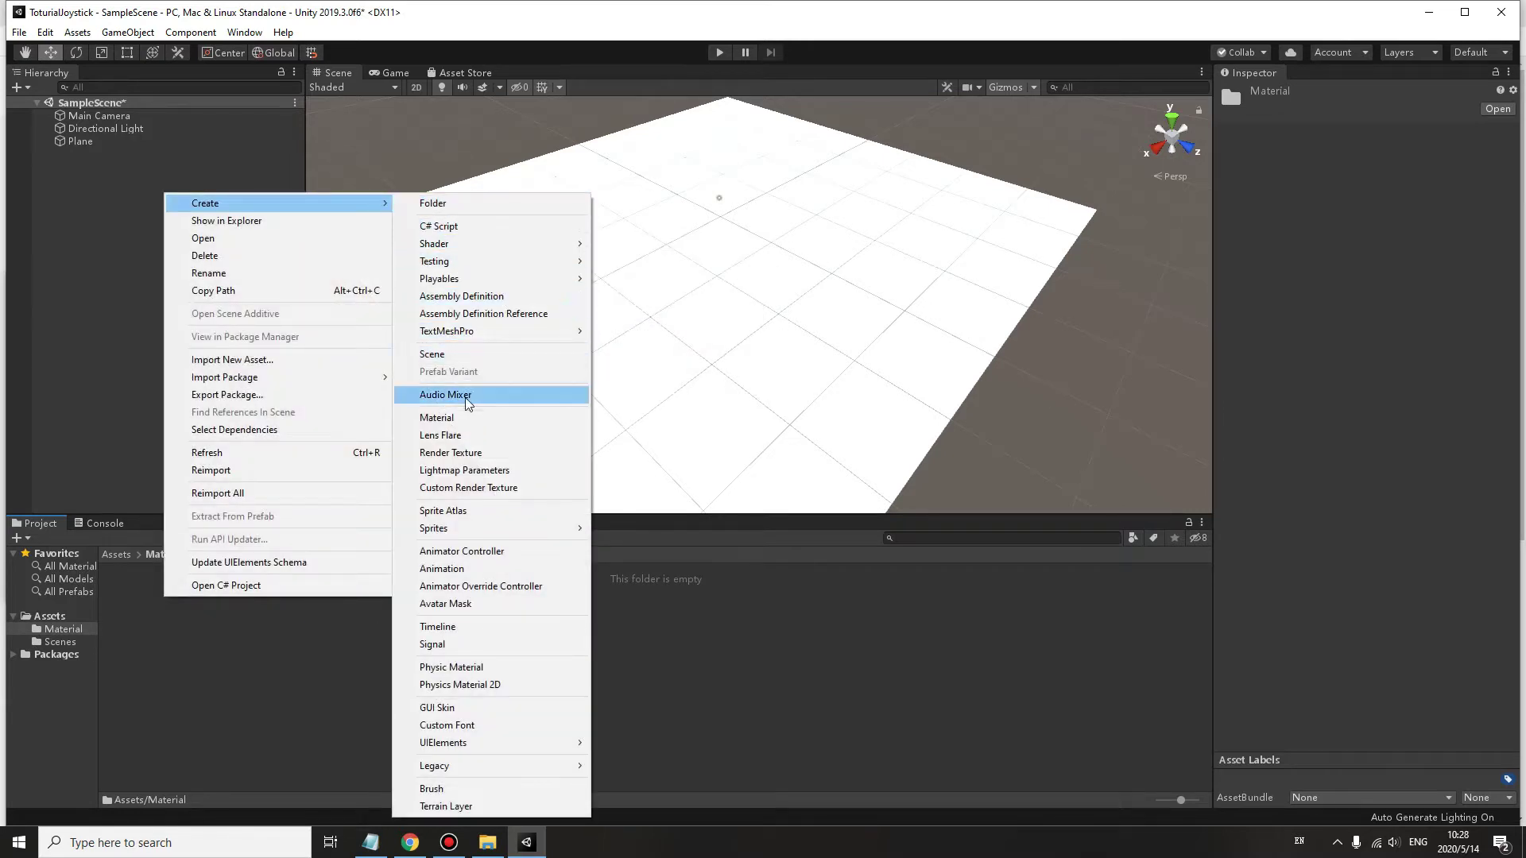
left_click(437, 417)
type("Ground")
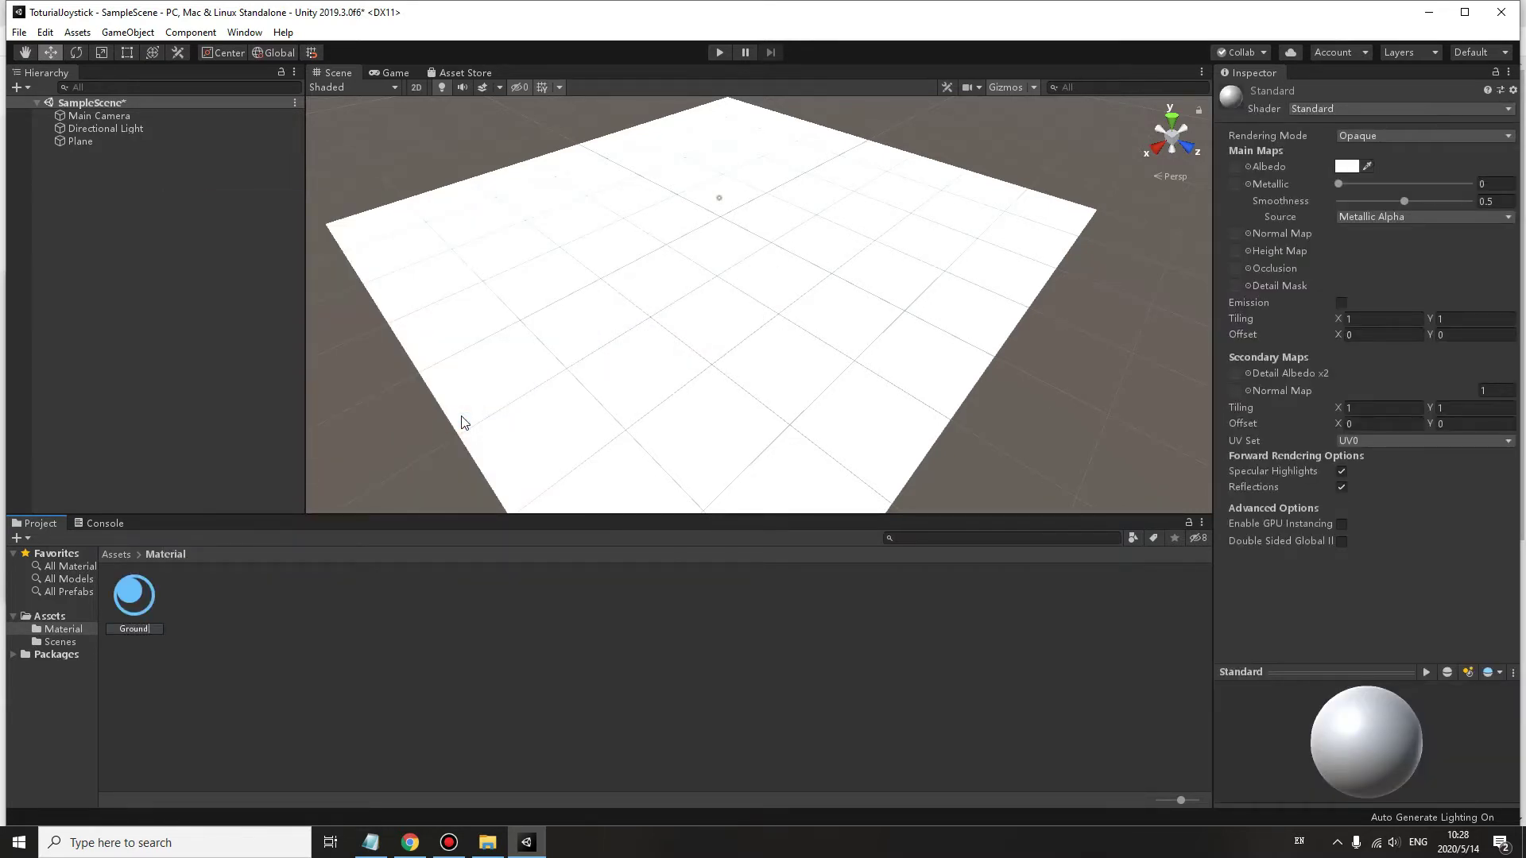
key("Return")
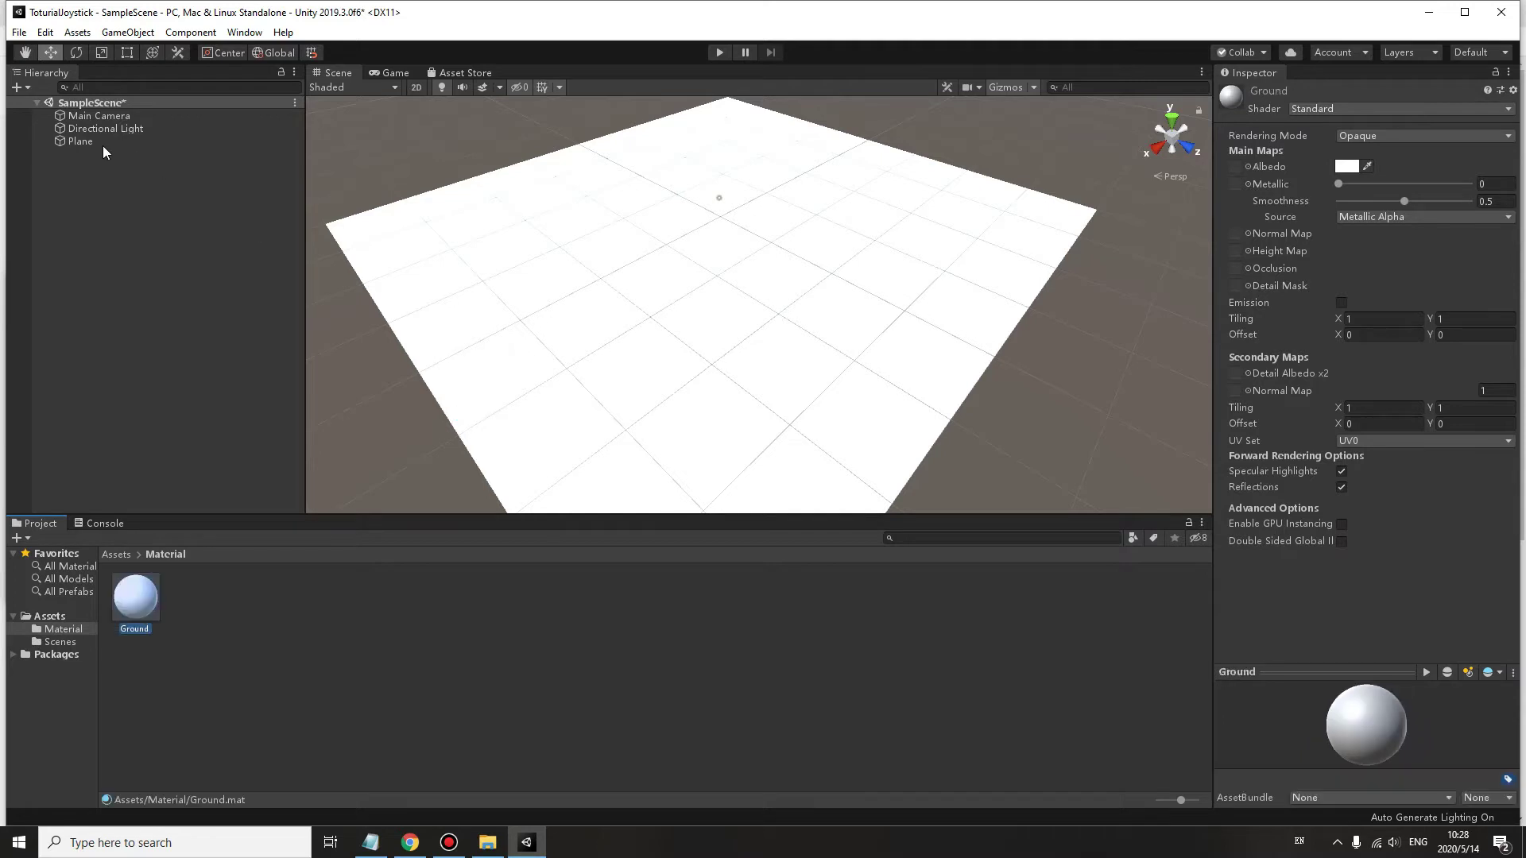
Assign Ground to the plane, tint it teal, and raise its metallic value slightly
left_click(97, 142)
left_click_drag(134, 597, 1368, 302)
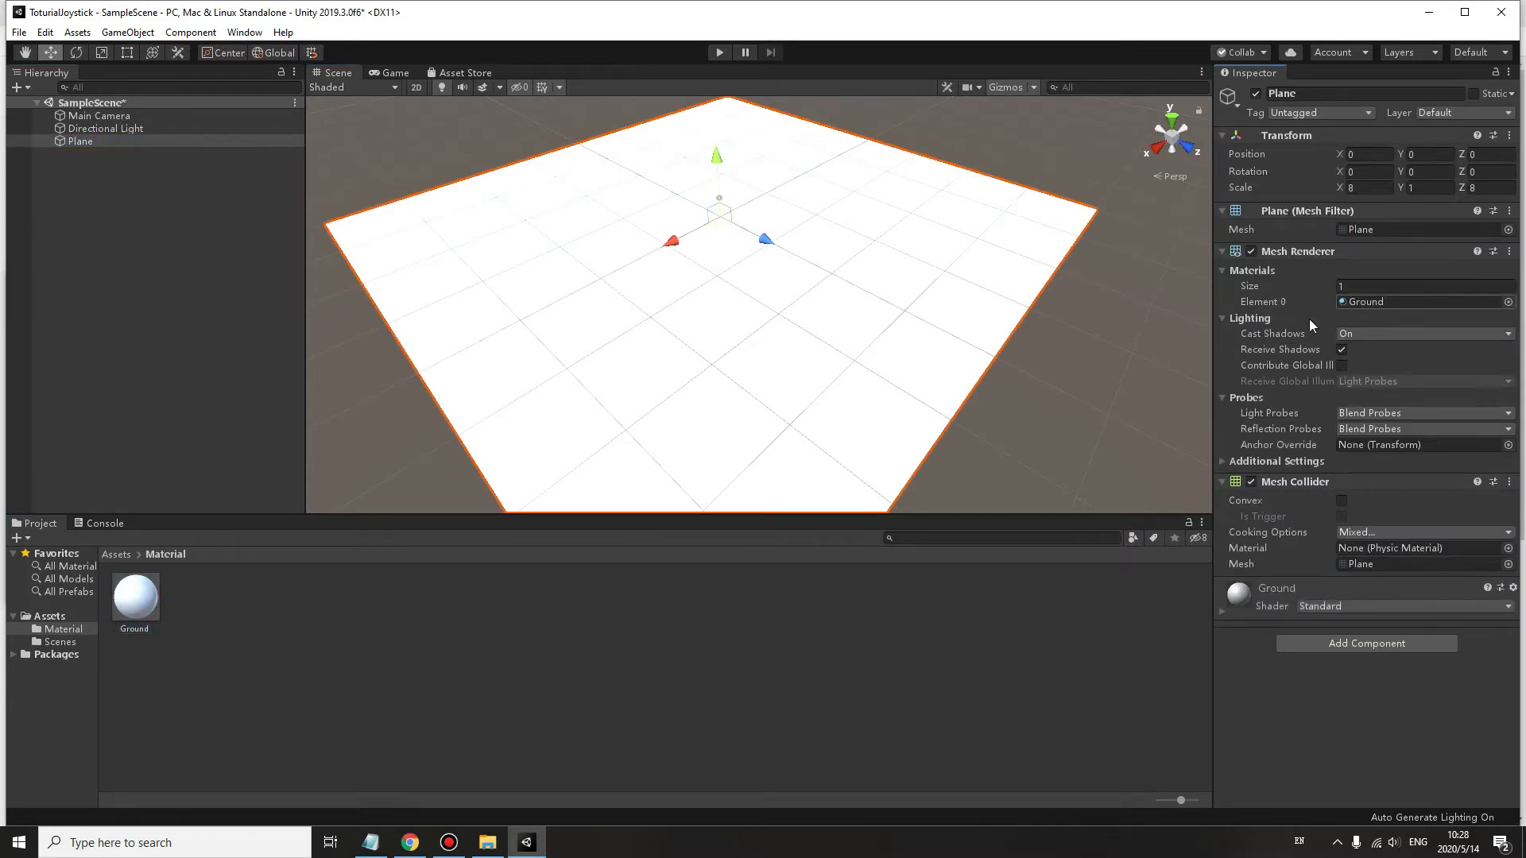
left_click(135, 597)
left_click(1347, 166)
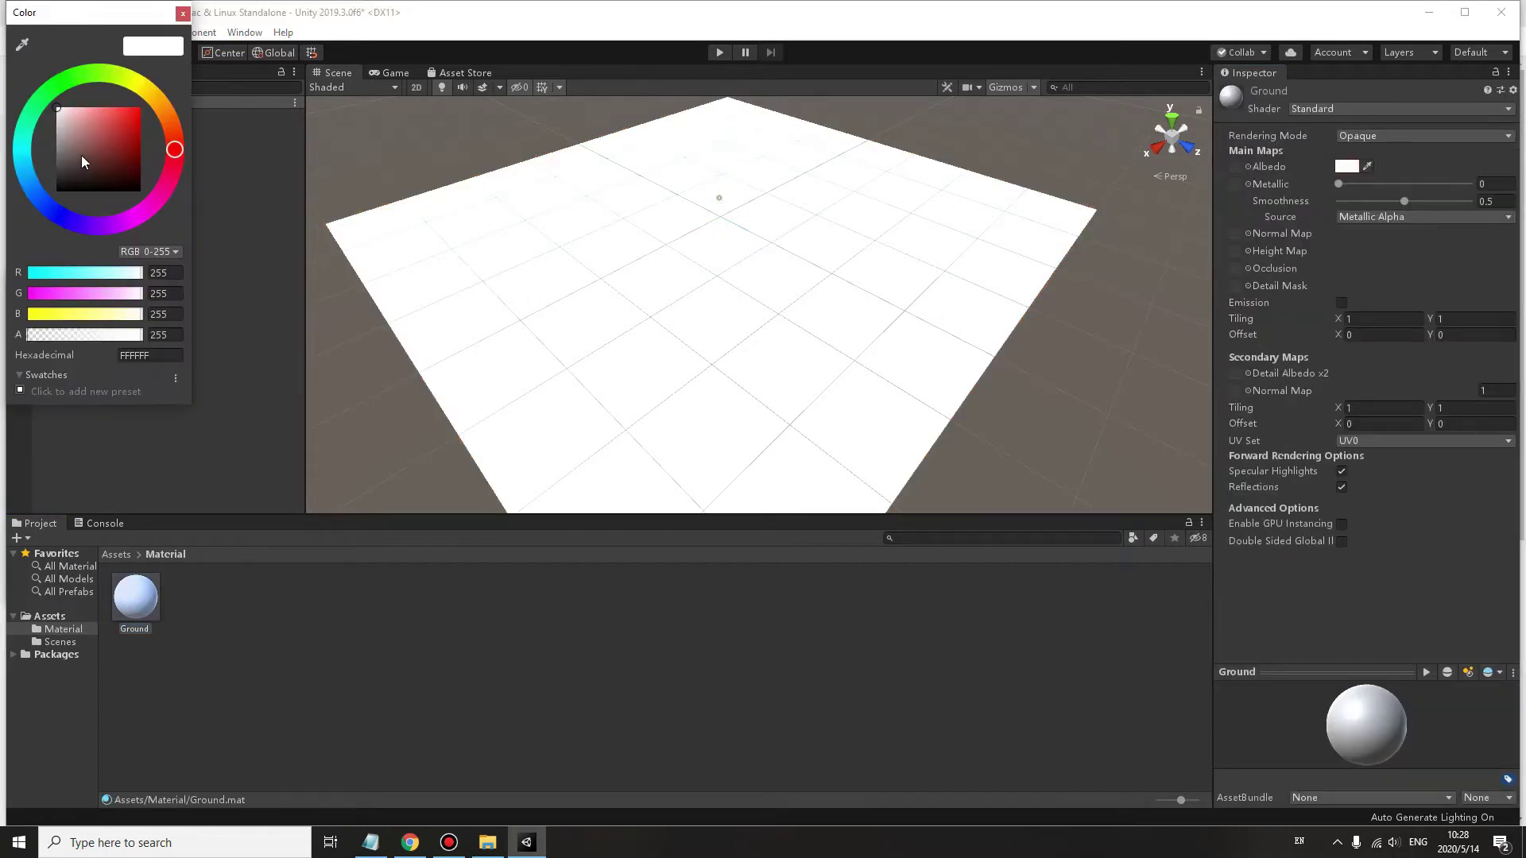
left_click_drag(131, 167, 74, 162)
left_click_drag(84, 83, 22, 133)
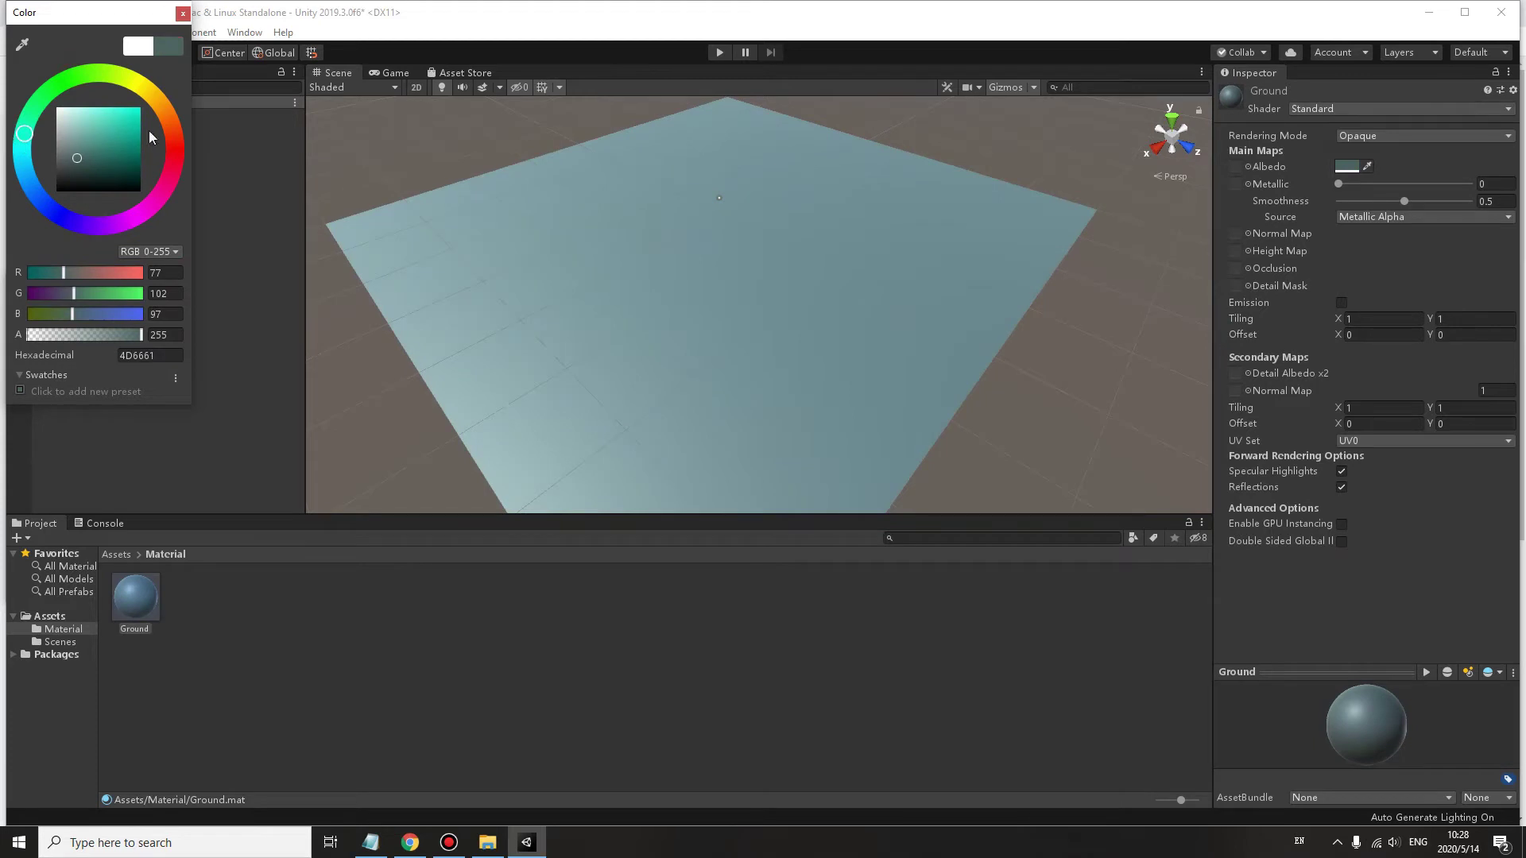
left_click_drag(1340, 184, 1392, 202)
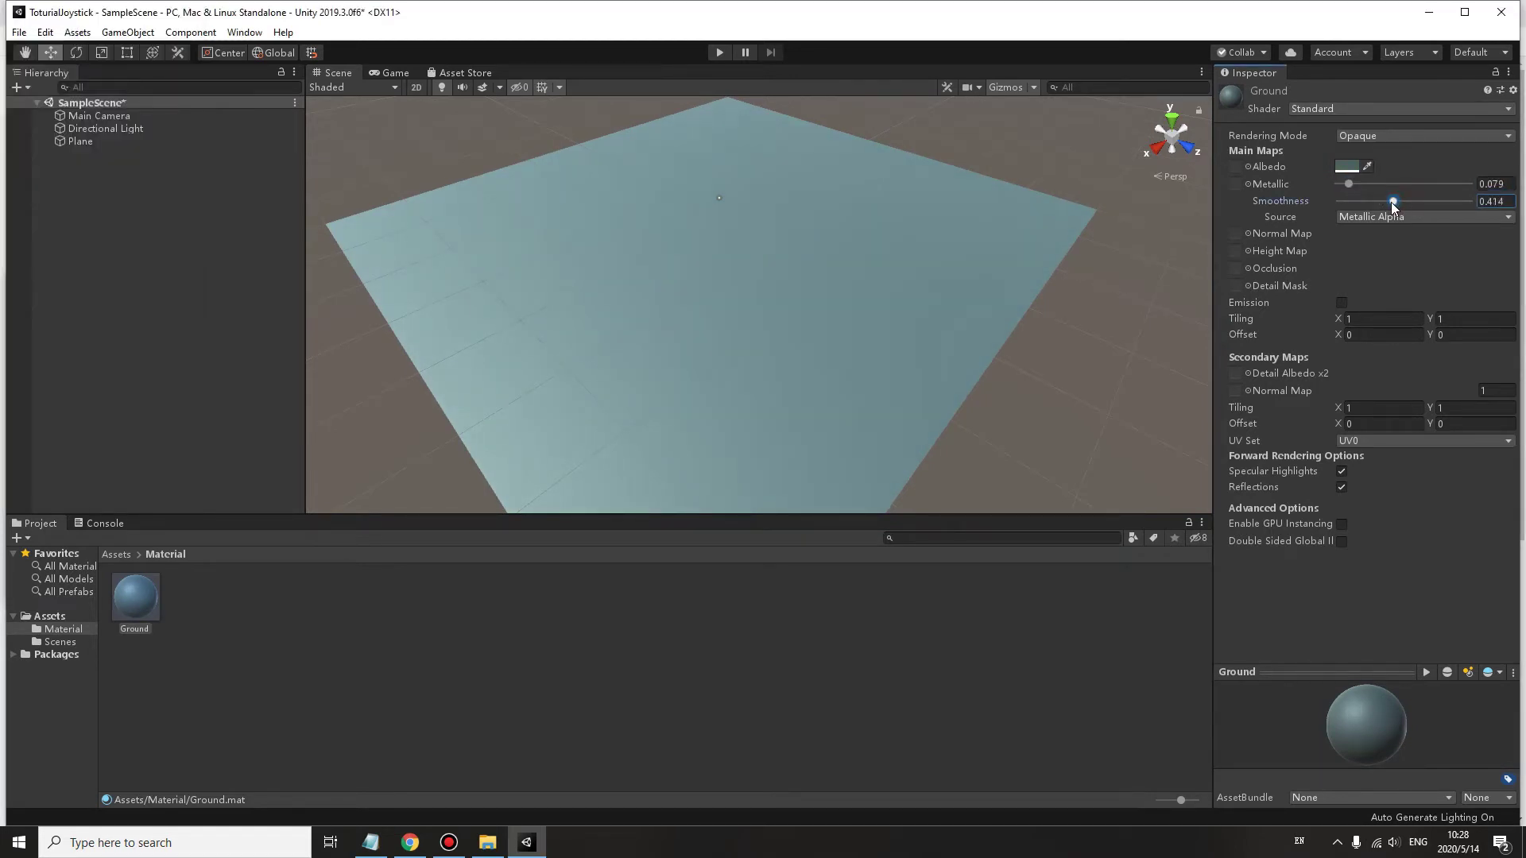
mouse_move(904, 273)
right_mouse_down()
mouse_move(952, 299)
mouse_move(881, 310)
mouse_move(884, 335)
right_mouse_up()
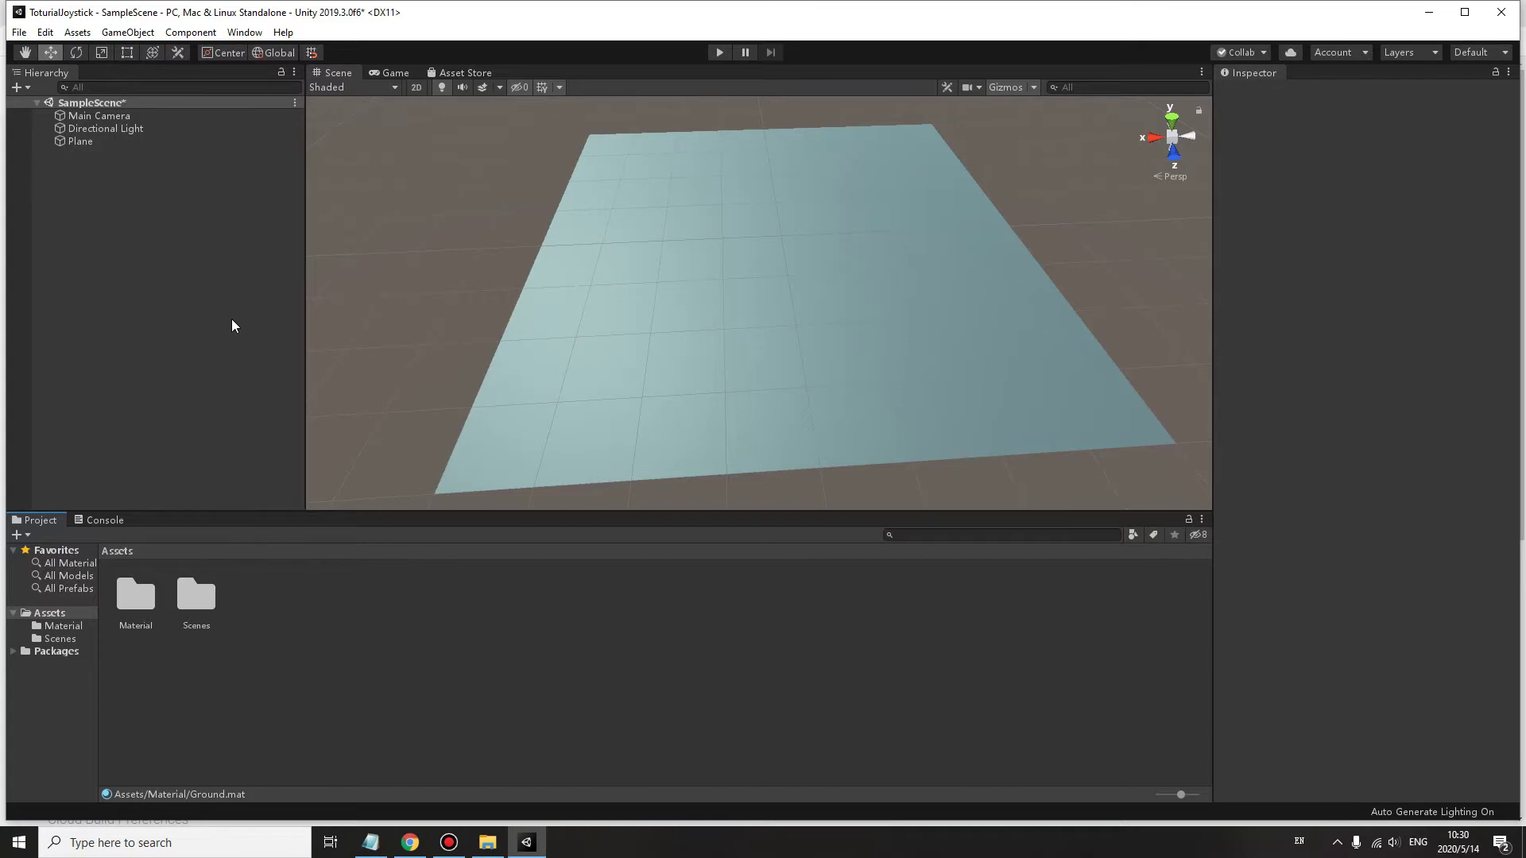
Import all assets from the SciFiHero custom .unitypackage
left_click(21, 33)
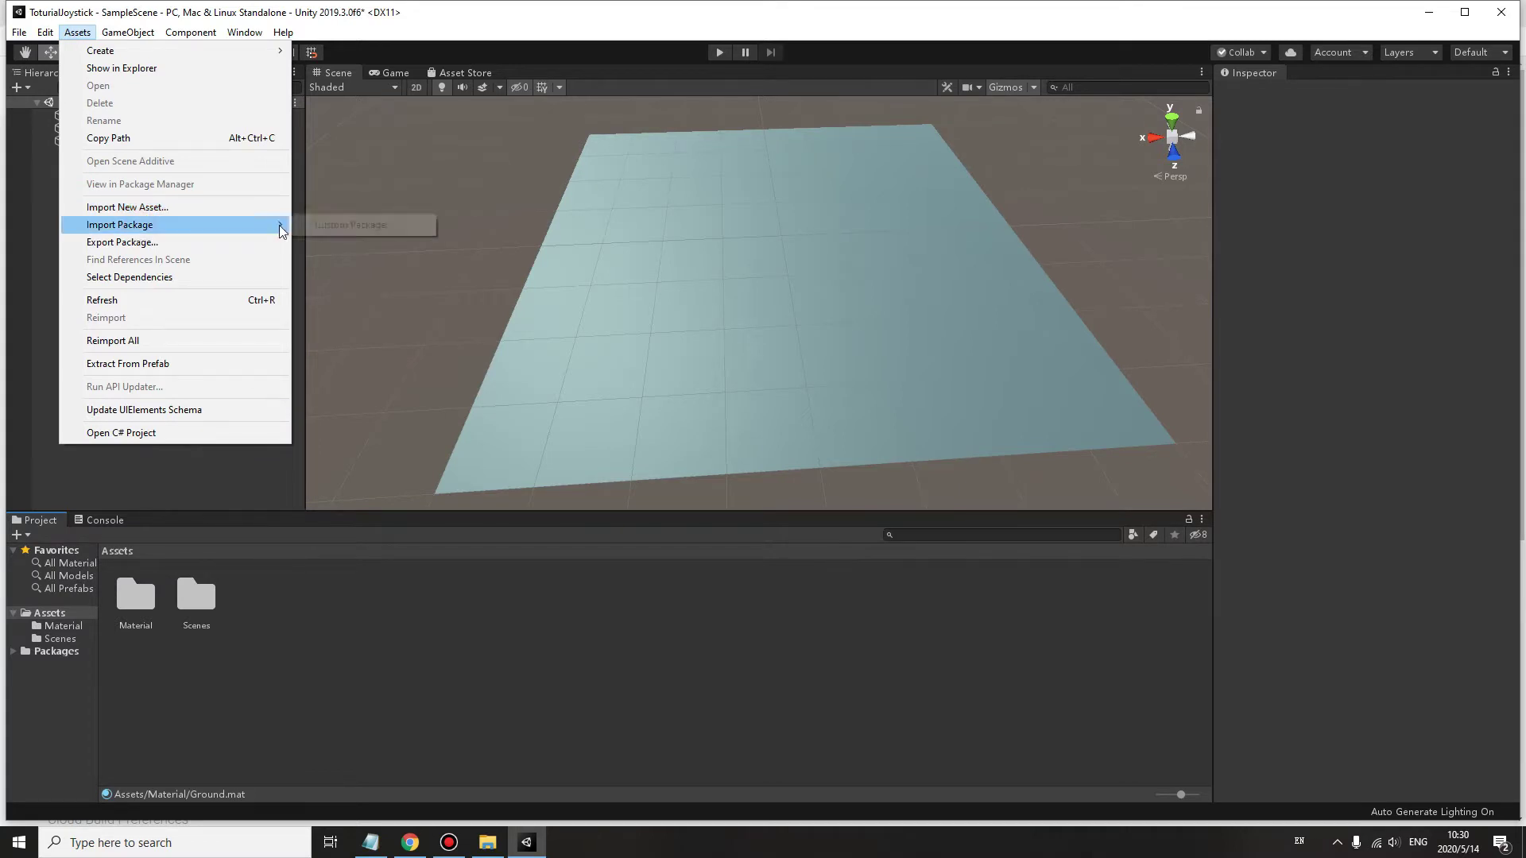
left_click(322, 227)
double_click(279, 167)
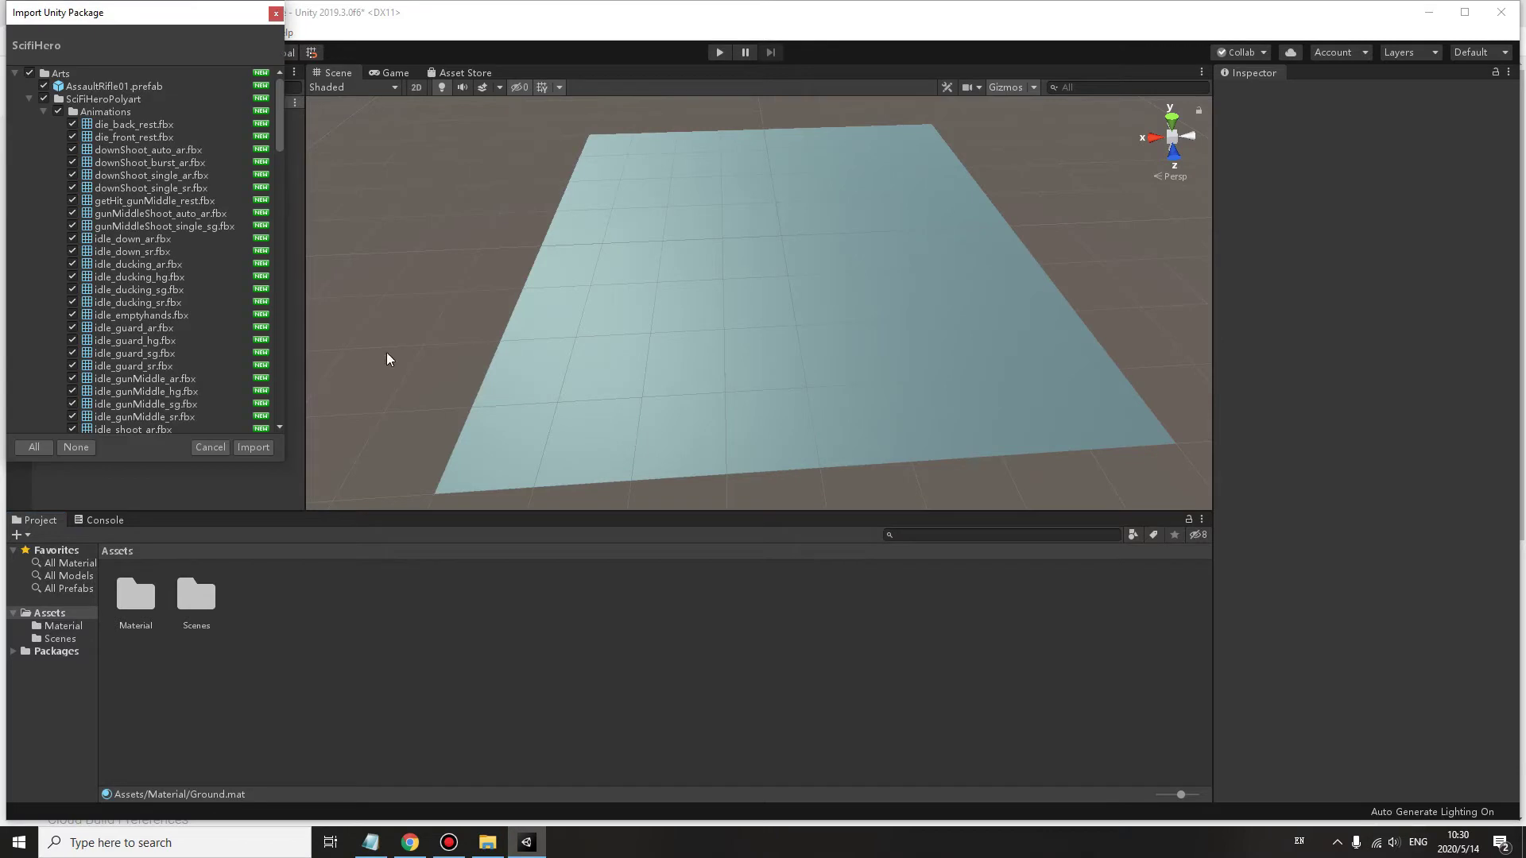
left_click(255, 447)
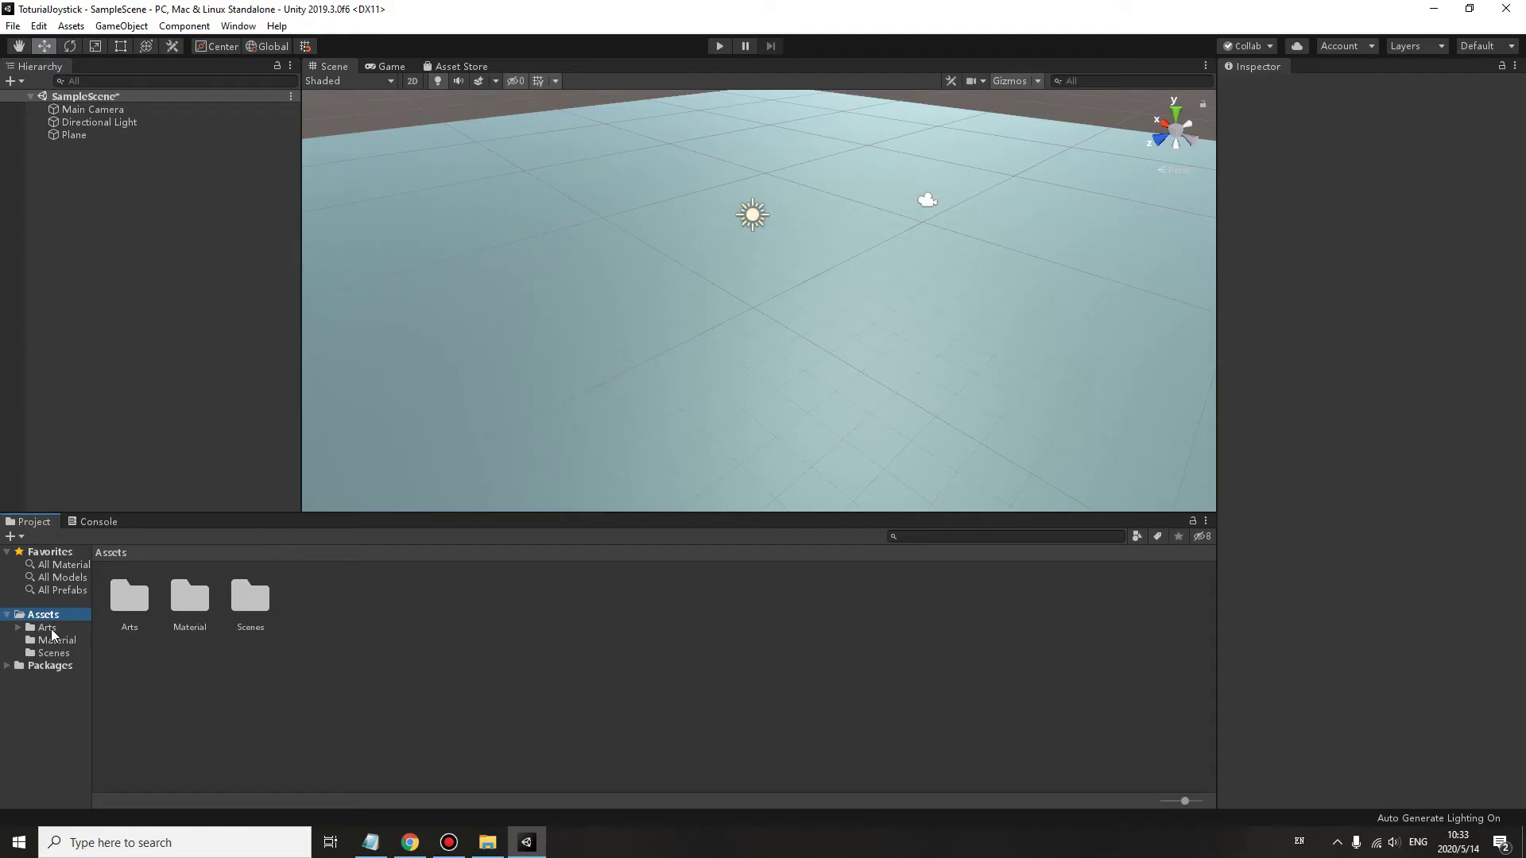
Place the AssaultRifle01 character from Arts into the scene and preview it in Game view
left_click(50, 629)
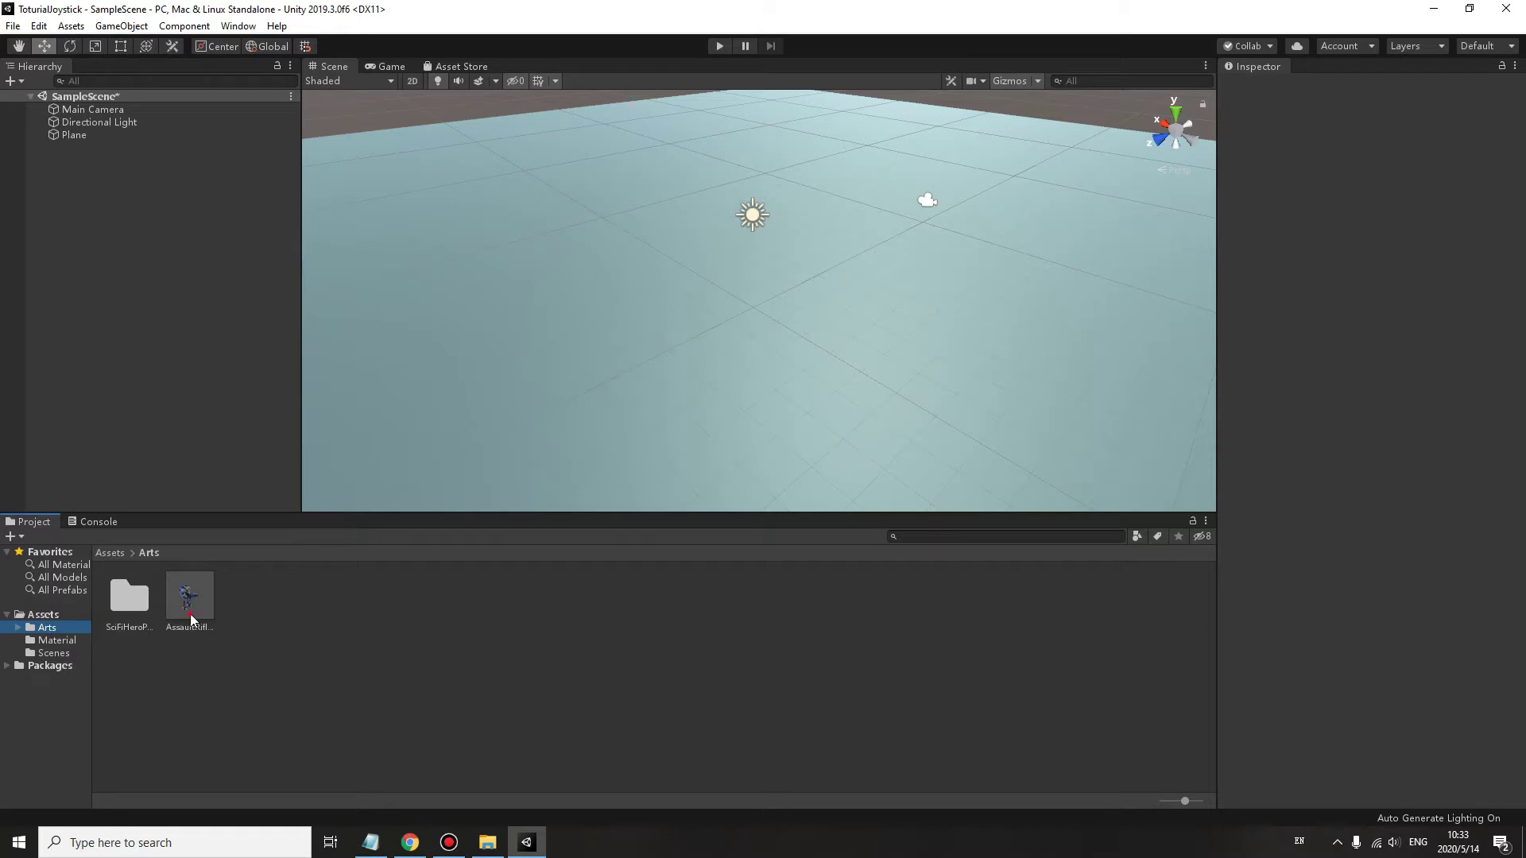
left_click_drag(190, 602, 126, 215)
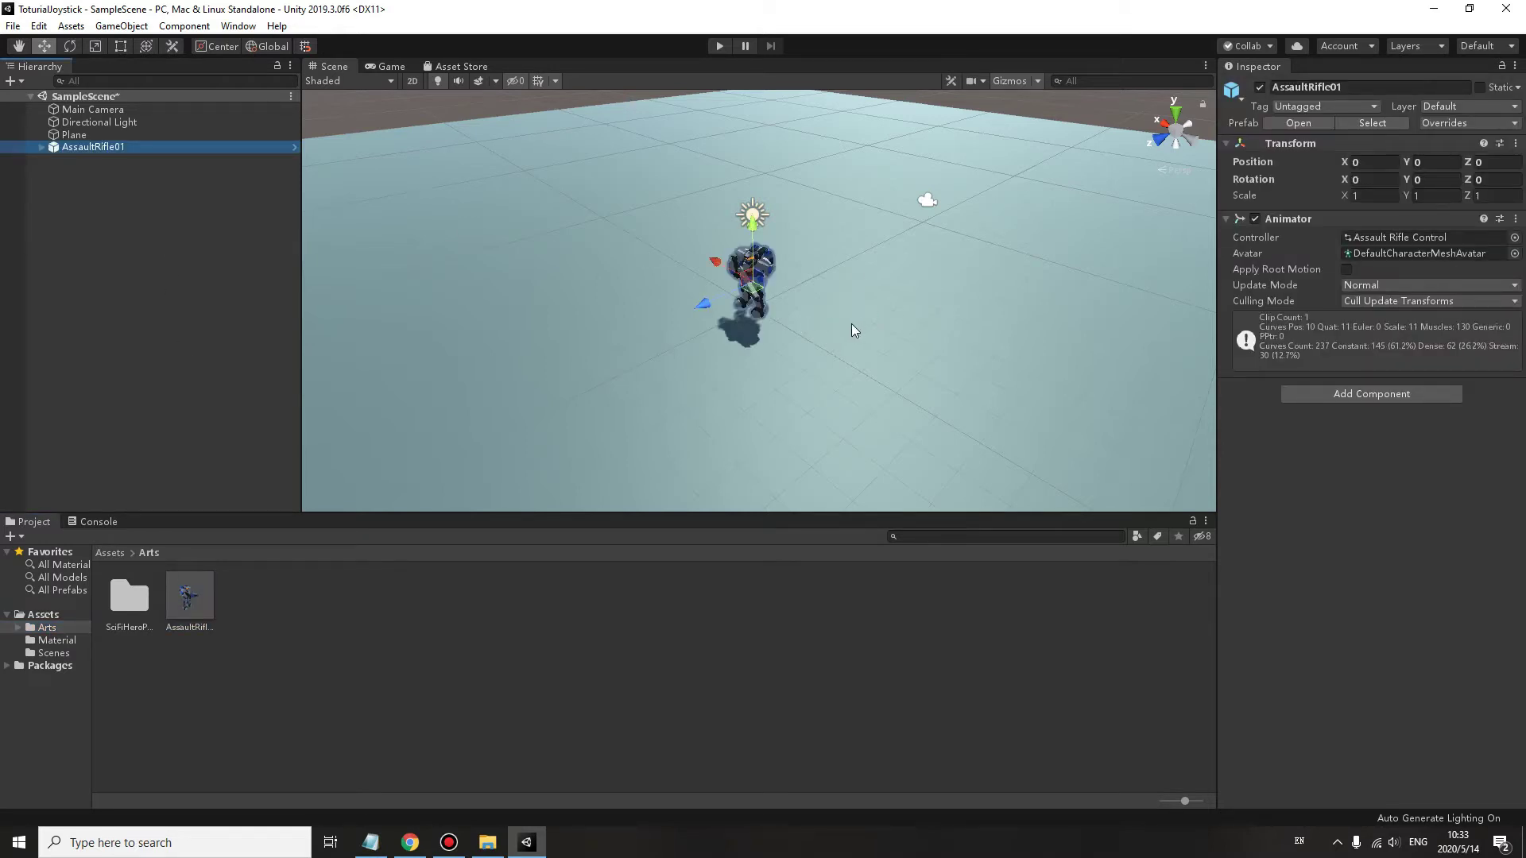
left_click(392, 66)
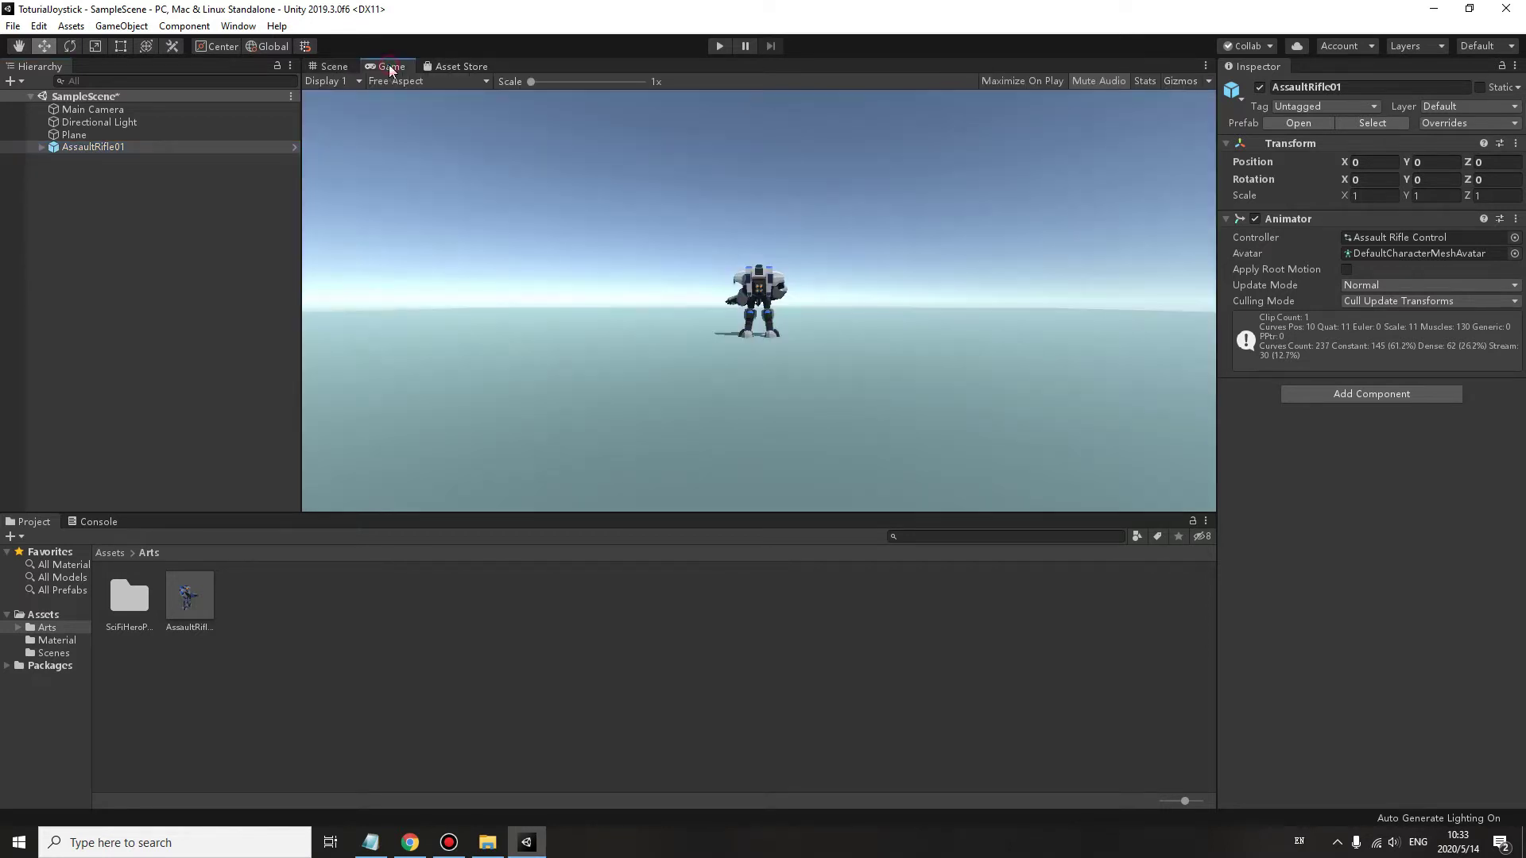
left_click(333, 65)
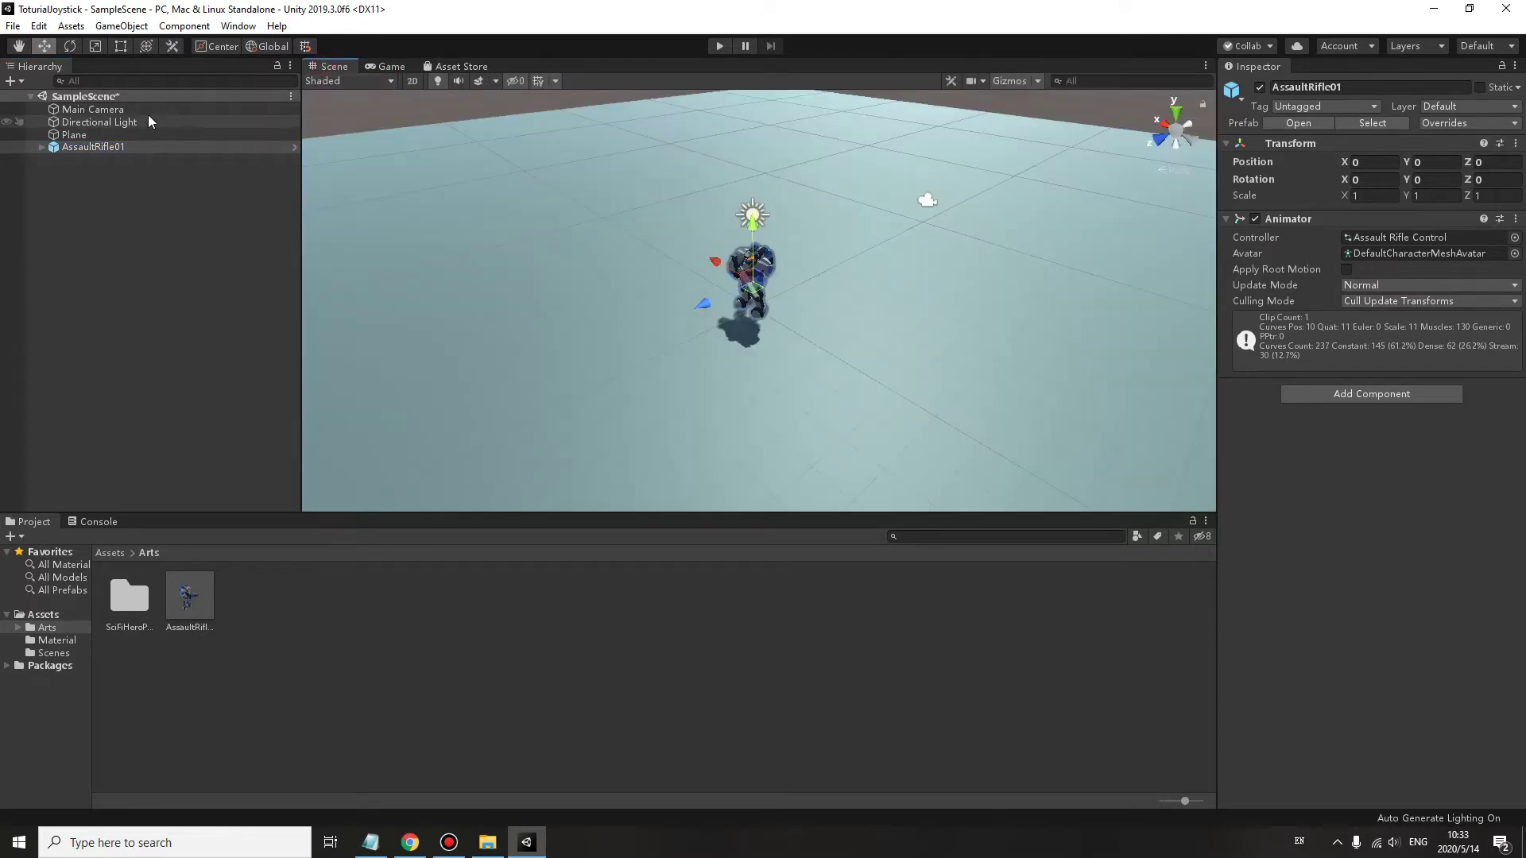
Align the Main Camera with the scene view and enter Play mode
left_click(94, 109)
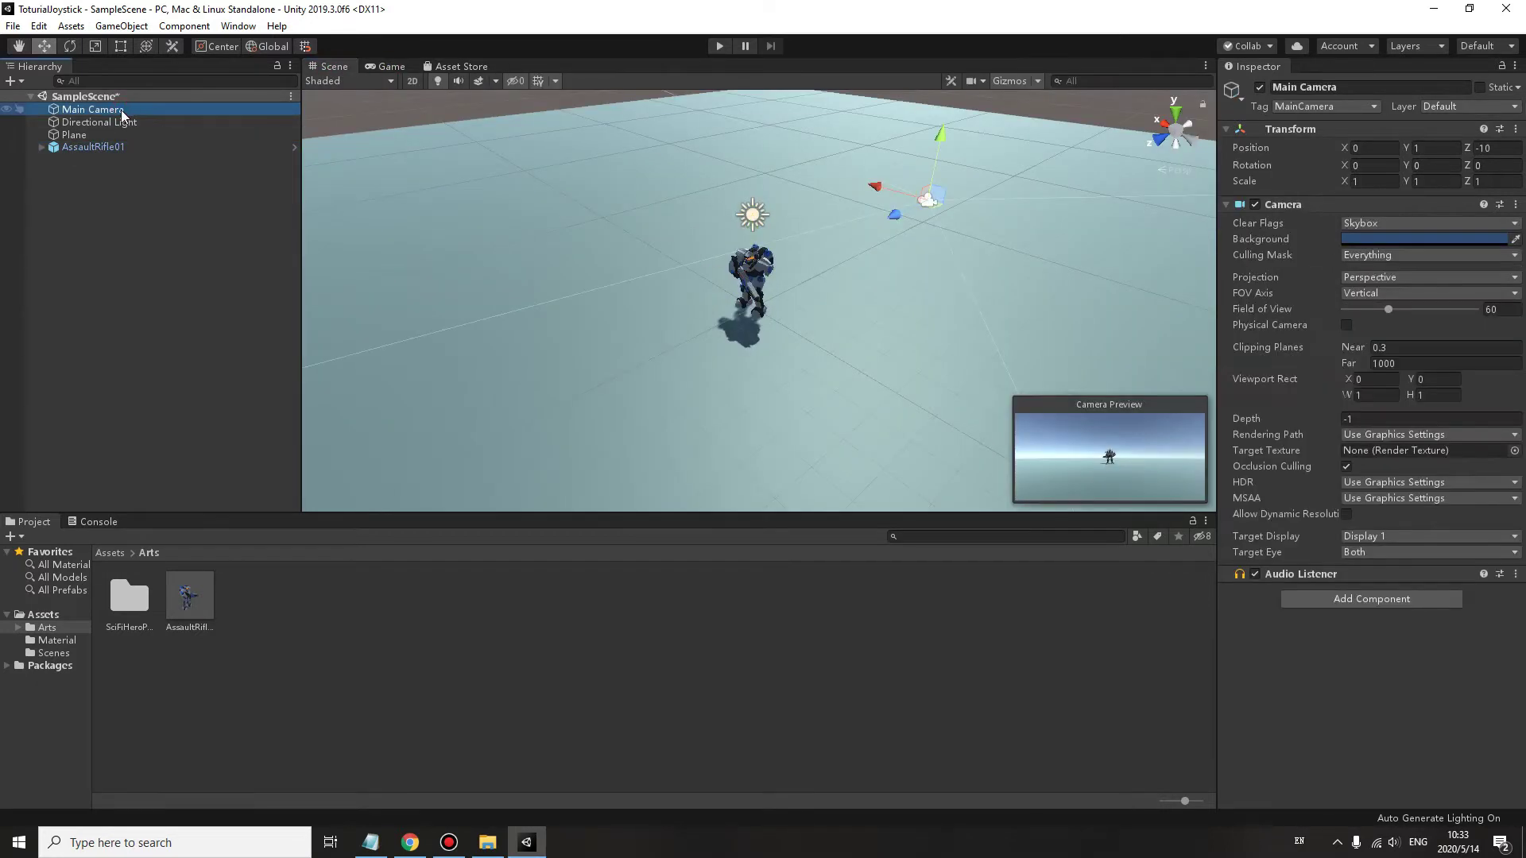
left_click(121, 27)
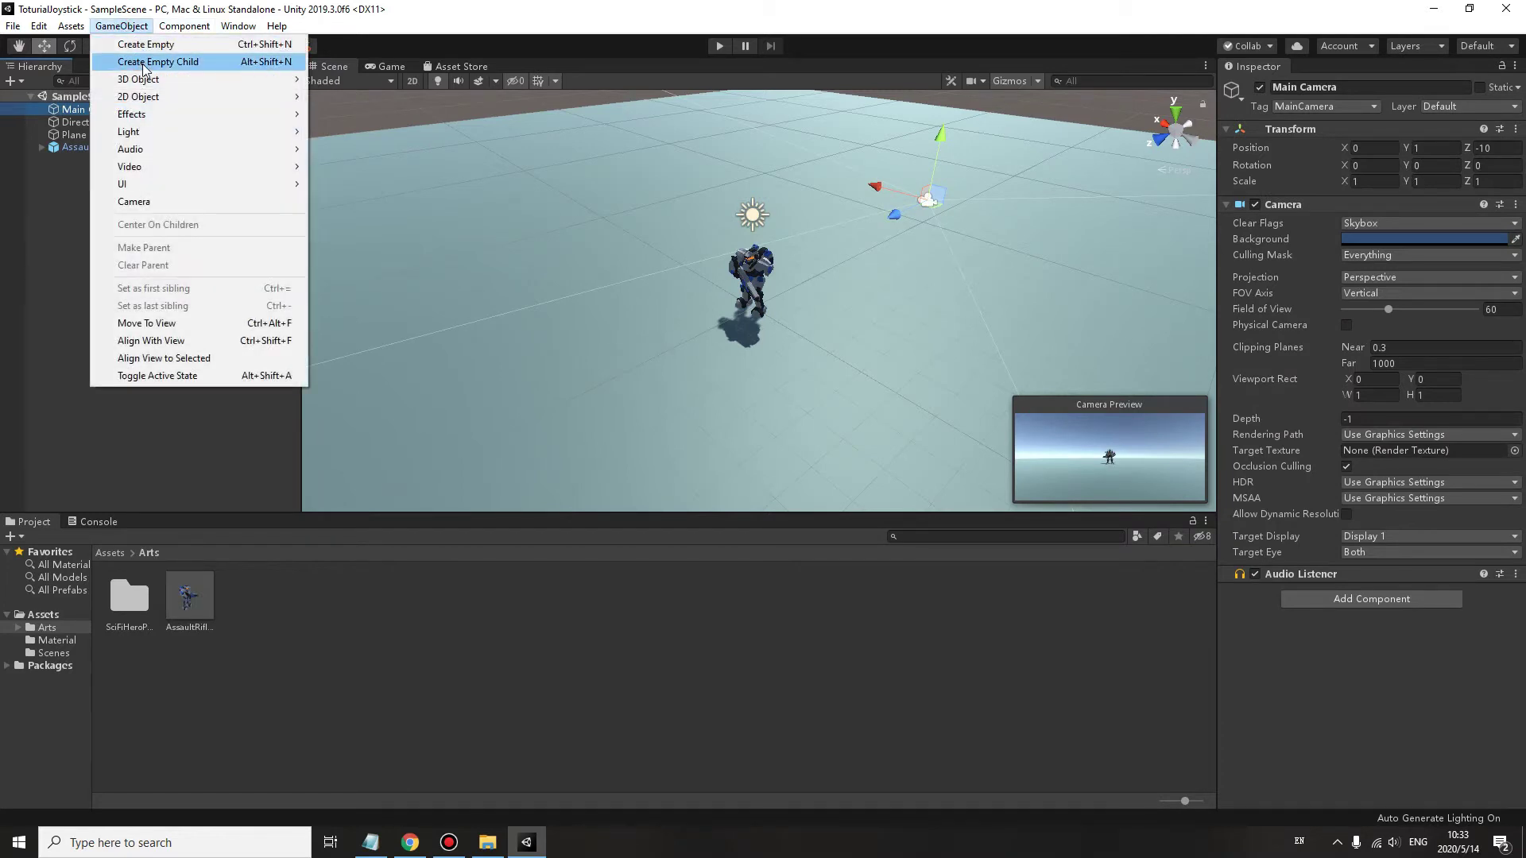
left_click(151, 340)
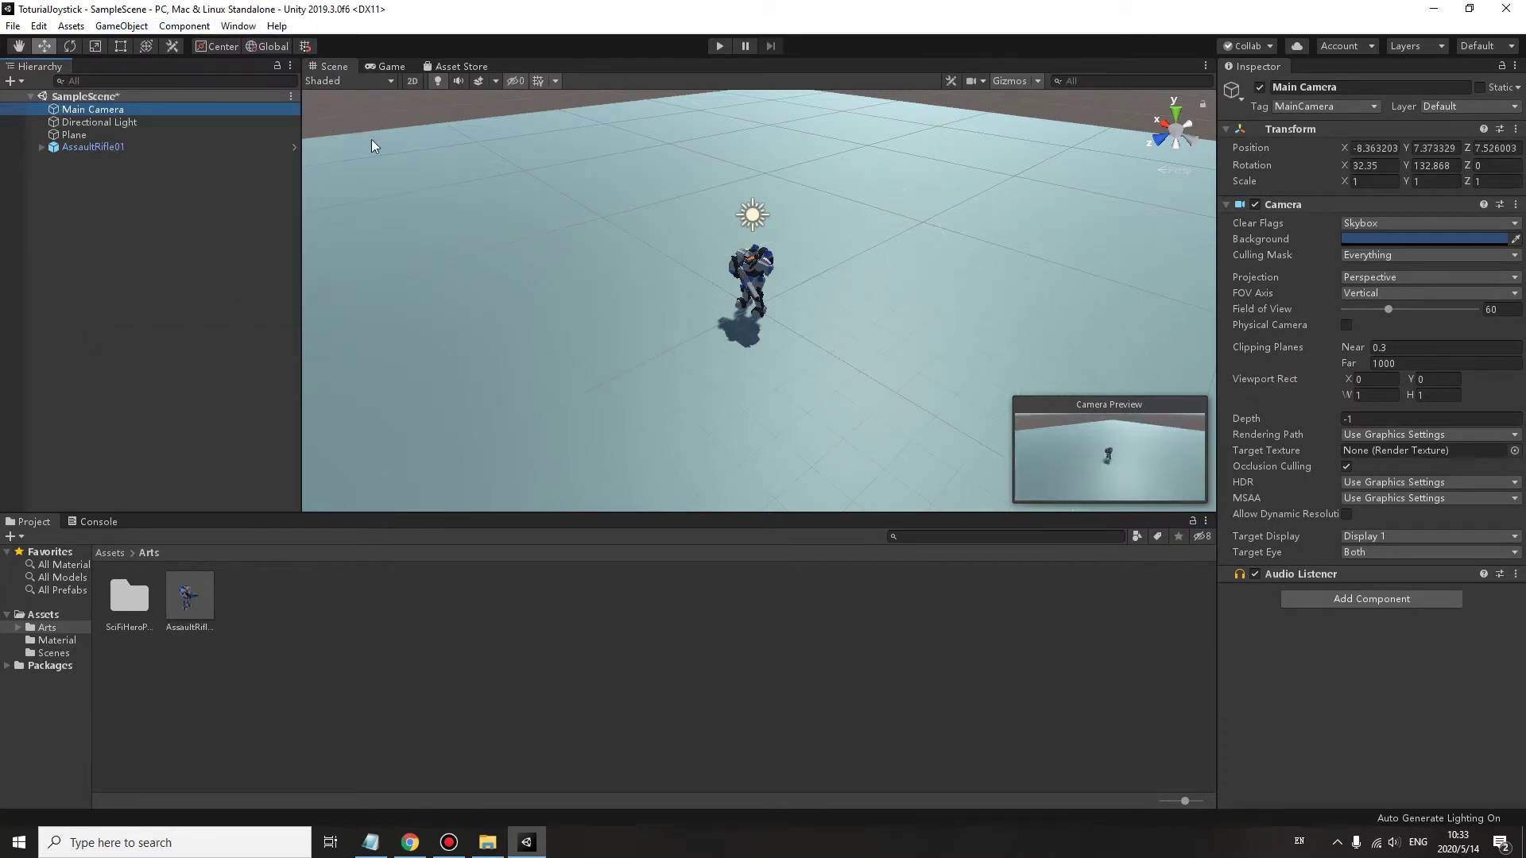
left_click(388, 68)
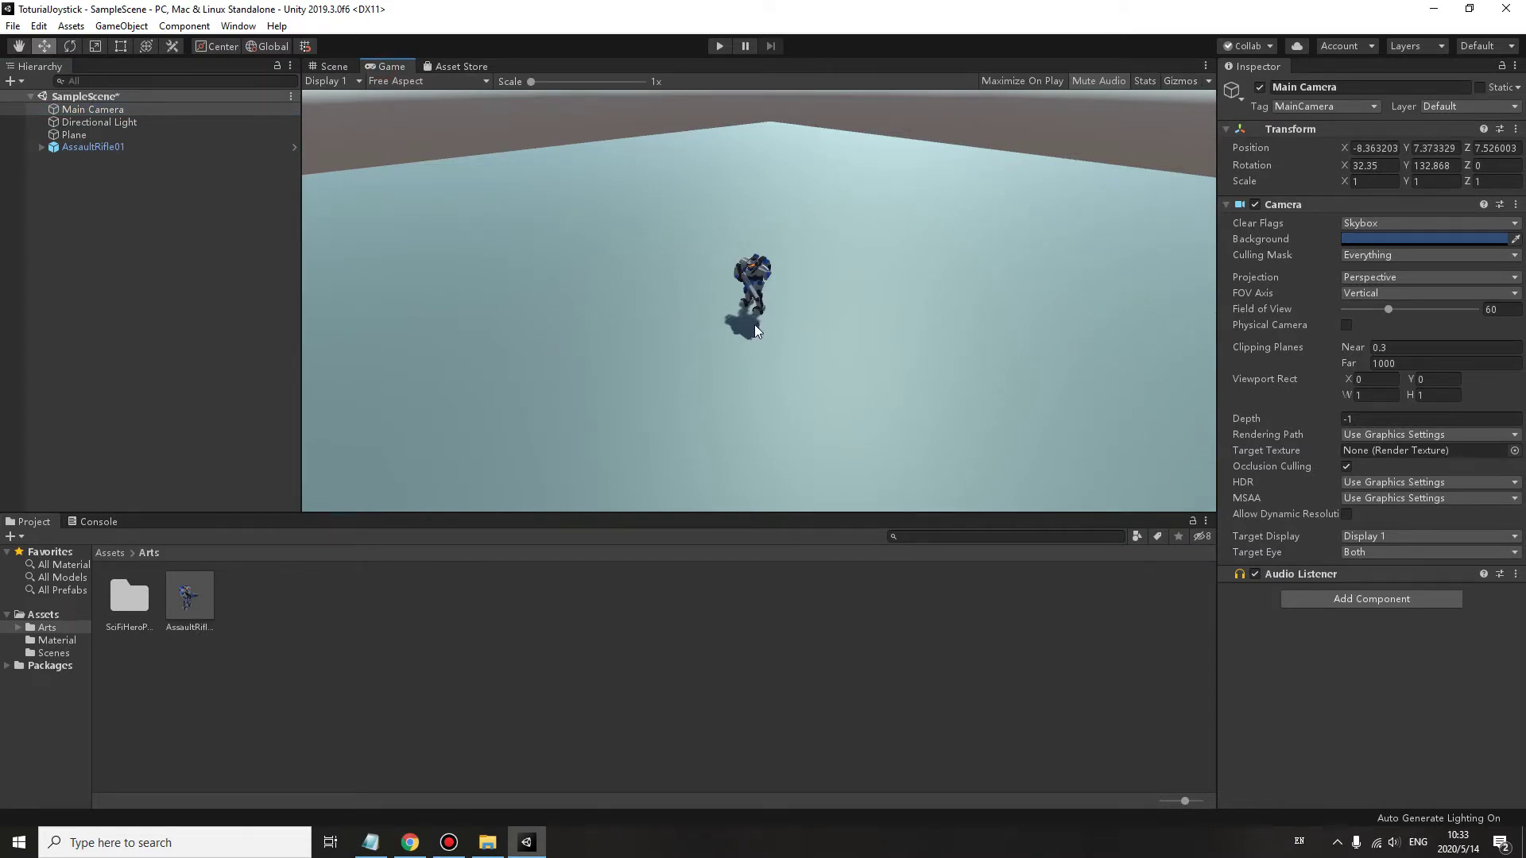
left_click(721, 46)
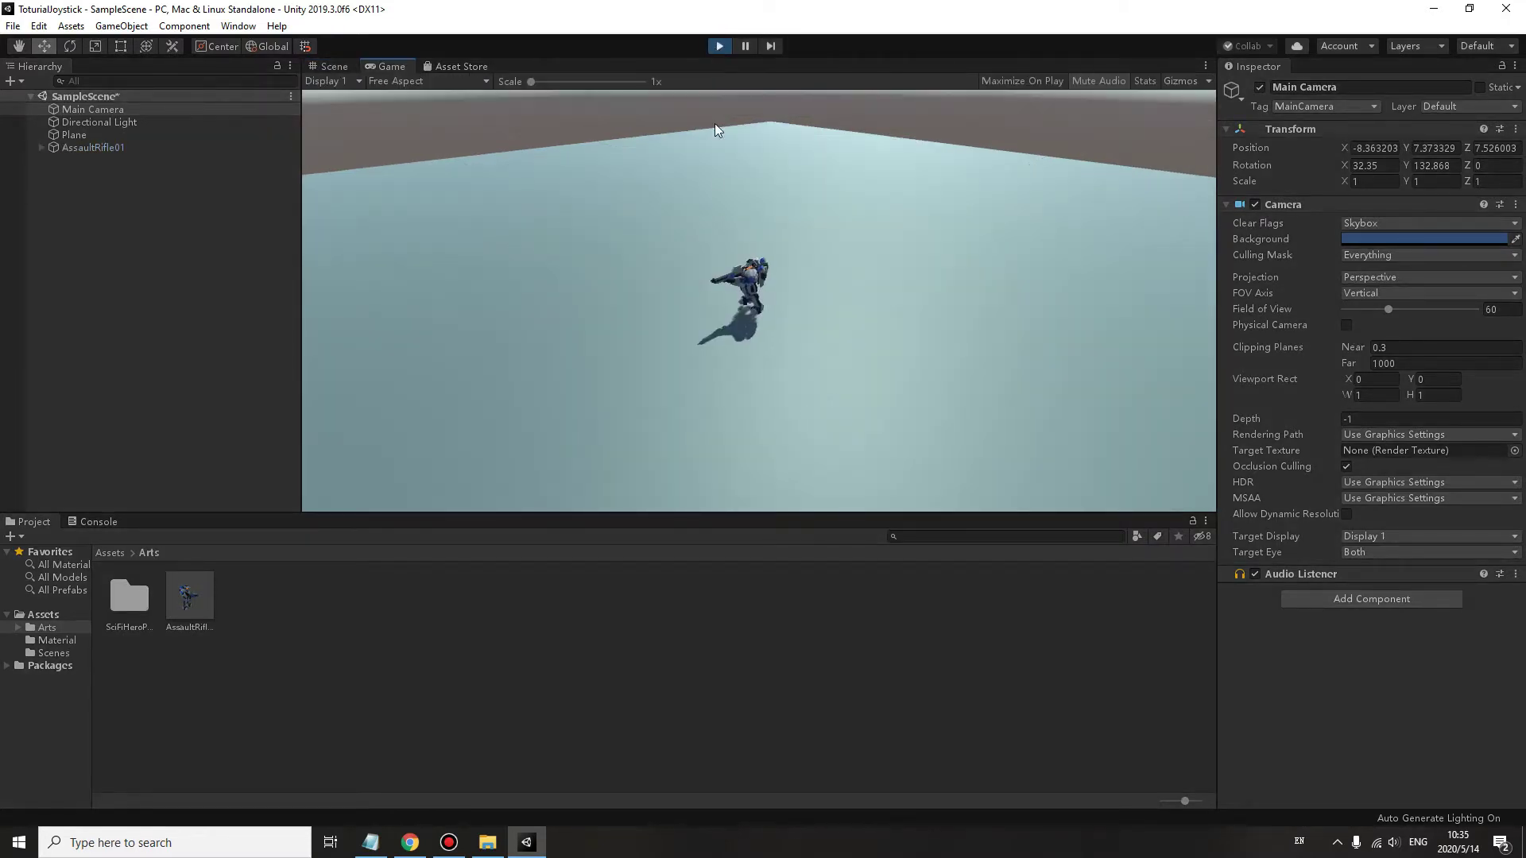
Drag AssaultRifle01's Rotation Y during Play mode, then stop playing
left_click(93, 147)
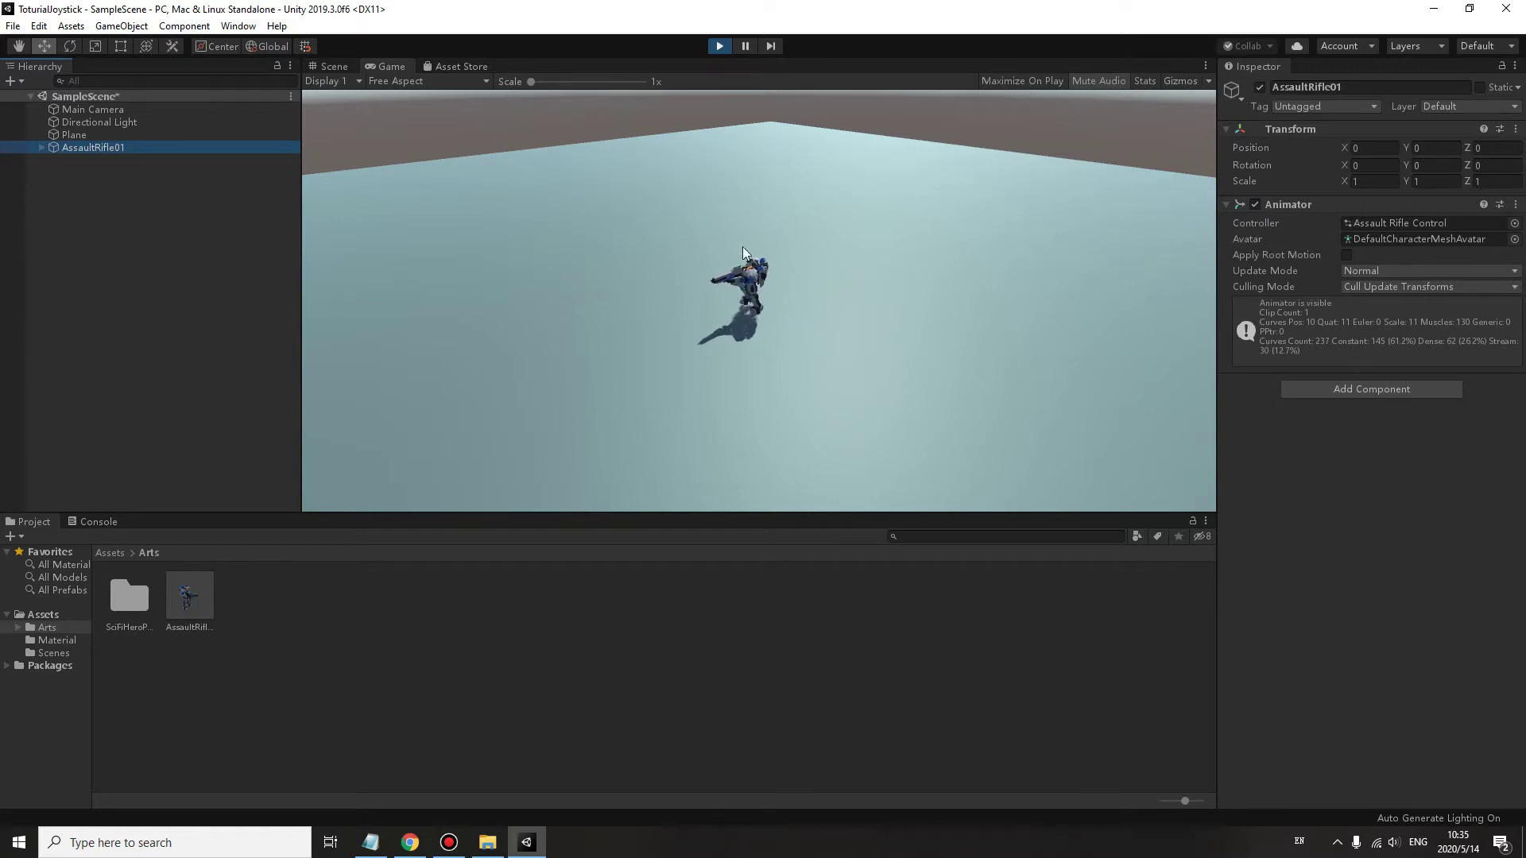
left_click_drag(1409, 165, 1372, 165)
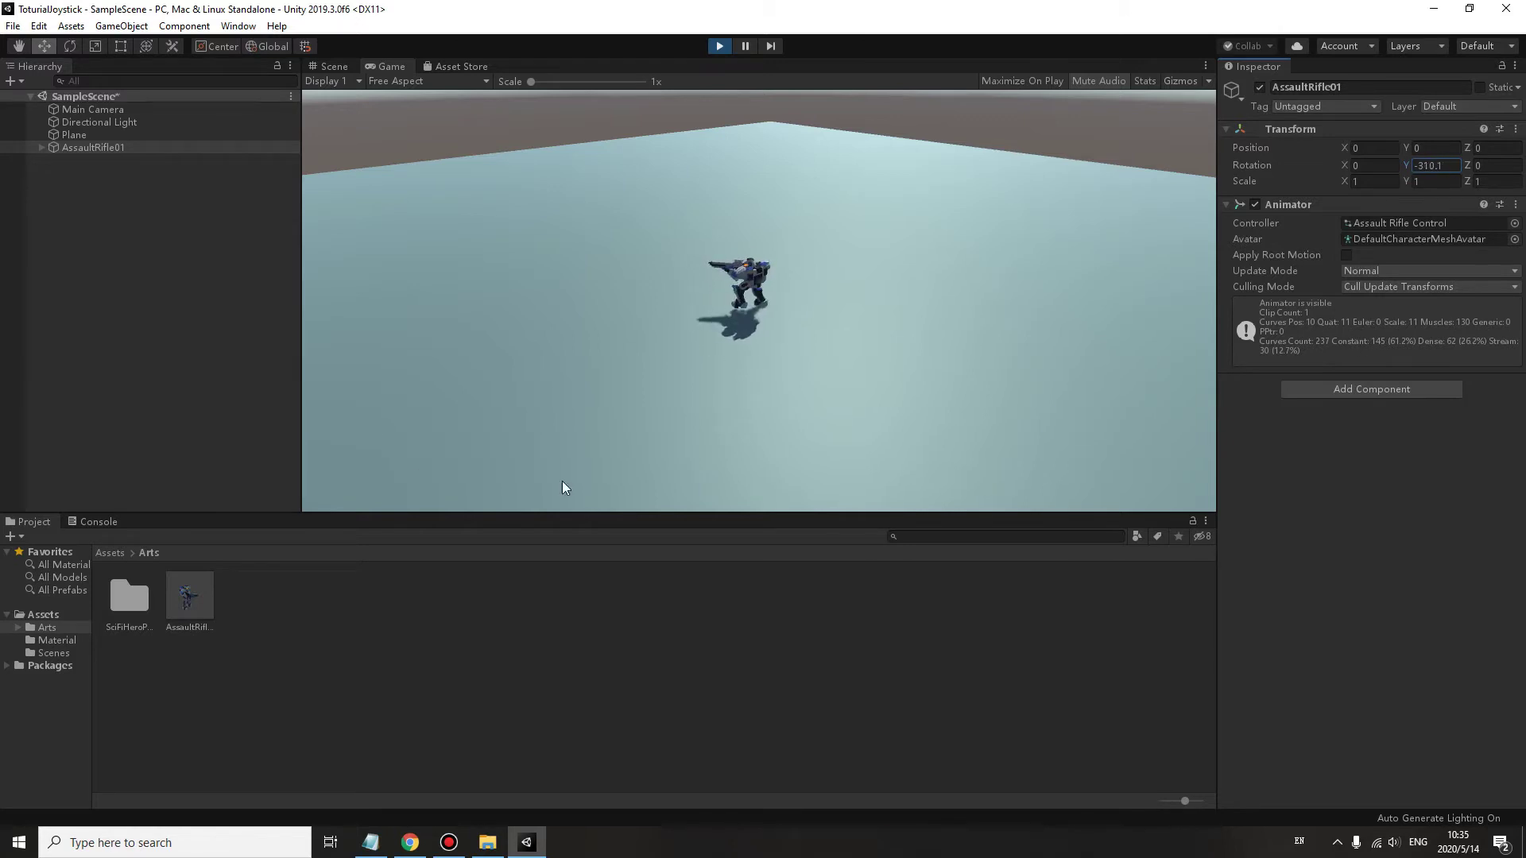
left_click(718, 47)
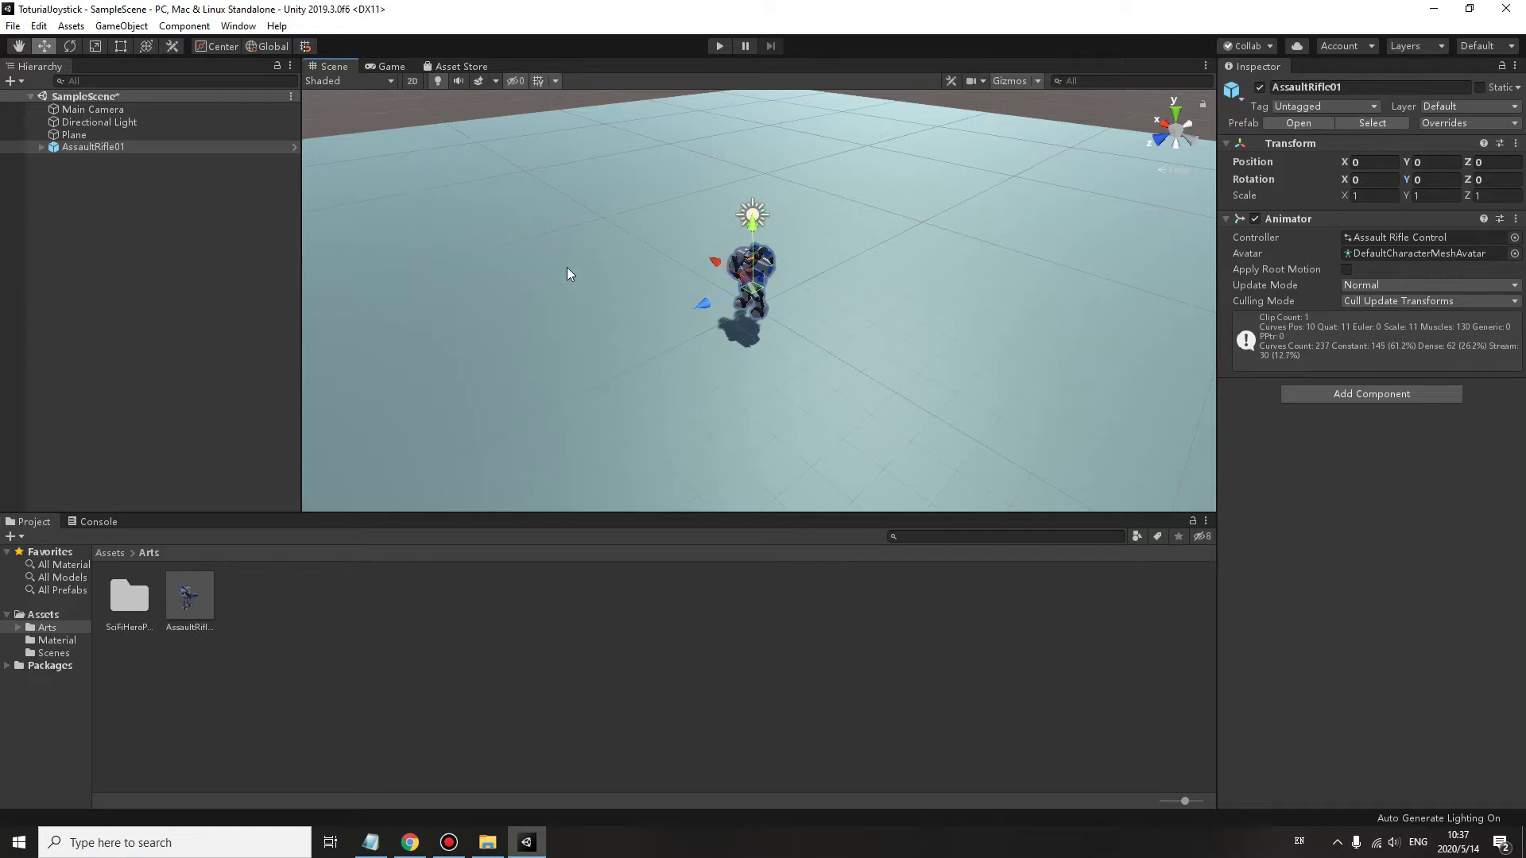
left_click(458, 67)
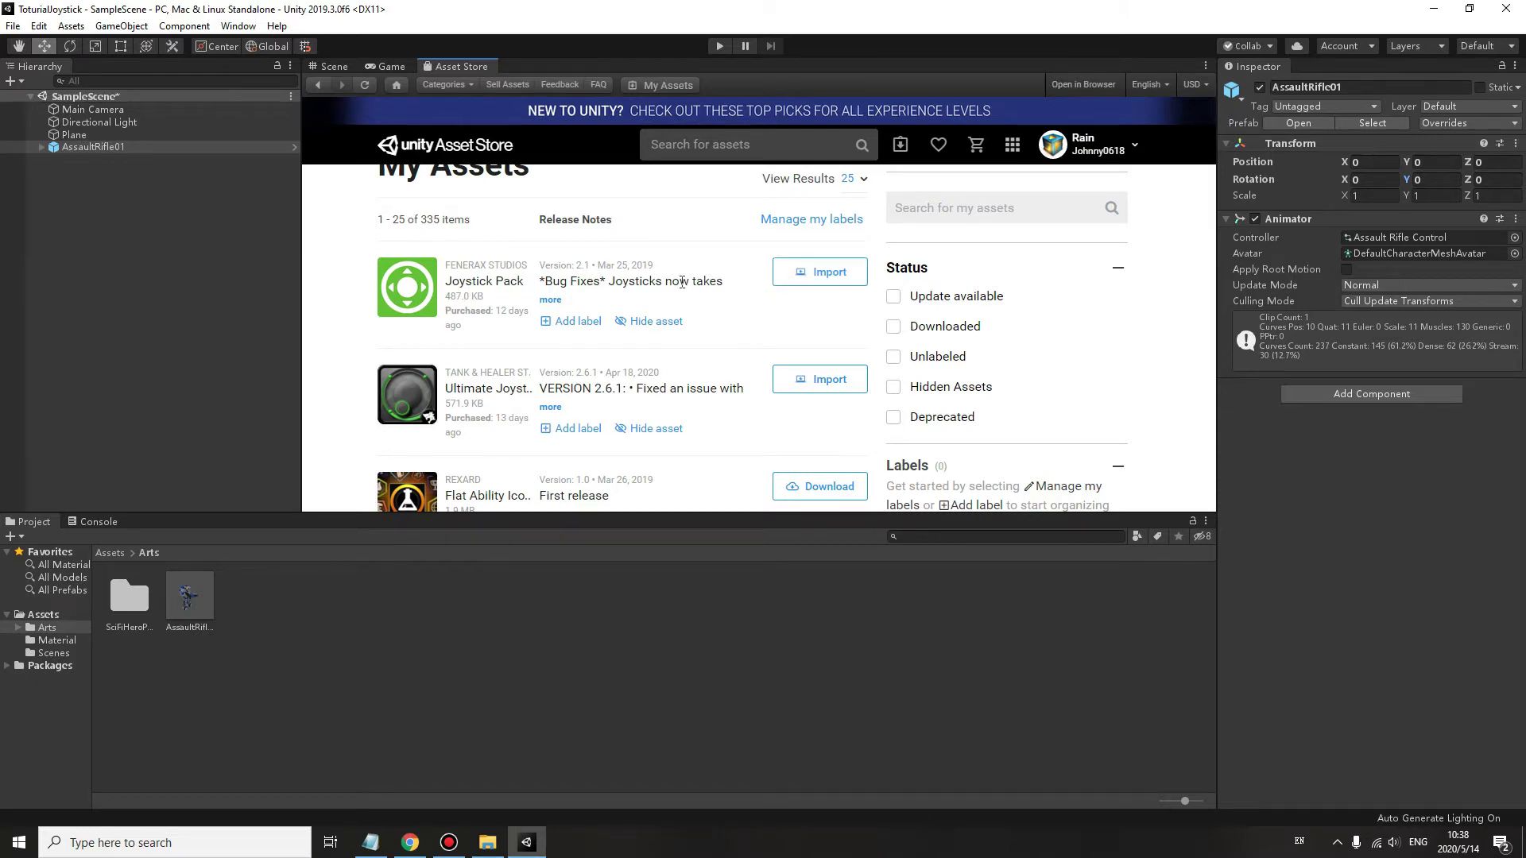
Import the Joystick Pack from My Assets with all its files
left_click(811, 275)
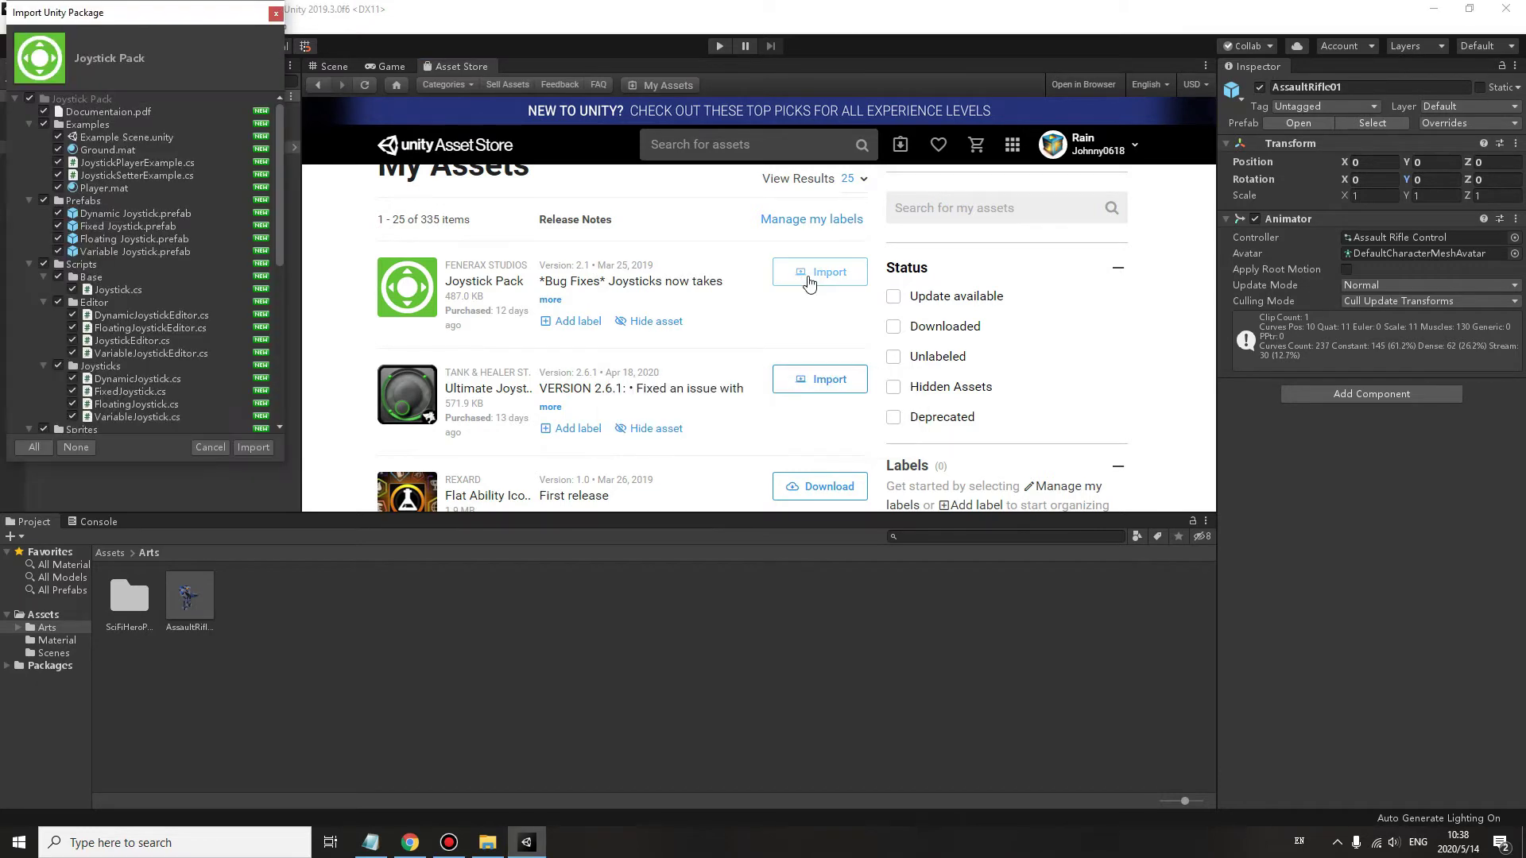
left_click(253, 449)
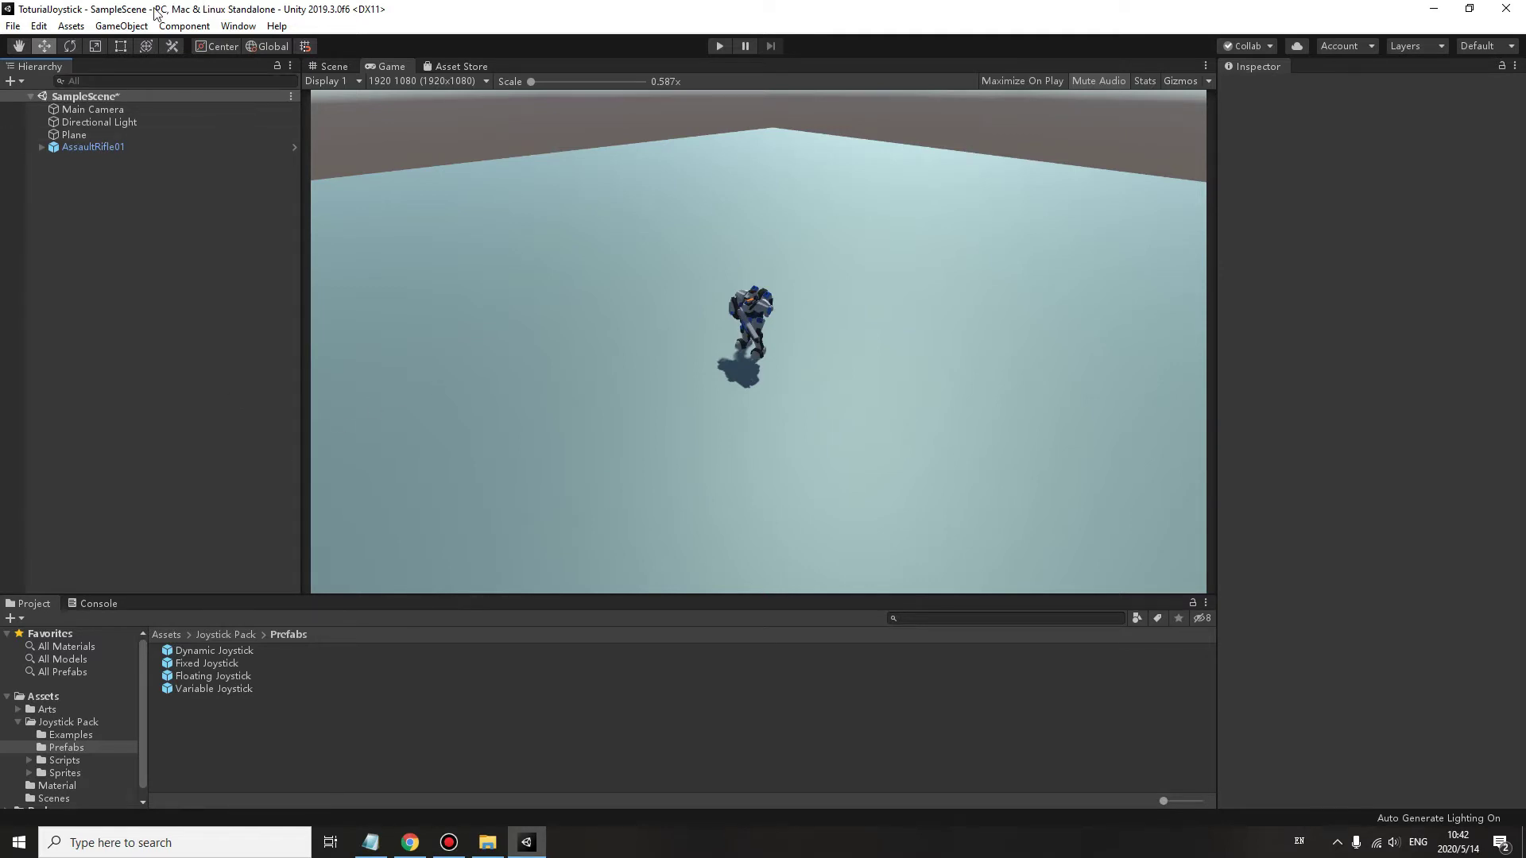
Create a UI Canvas and drop the Fixed Joystick prefab under it
left_click(120, 26)
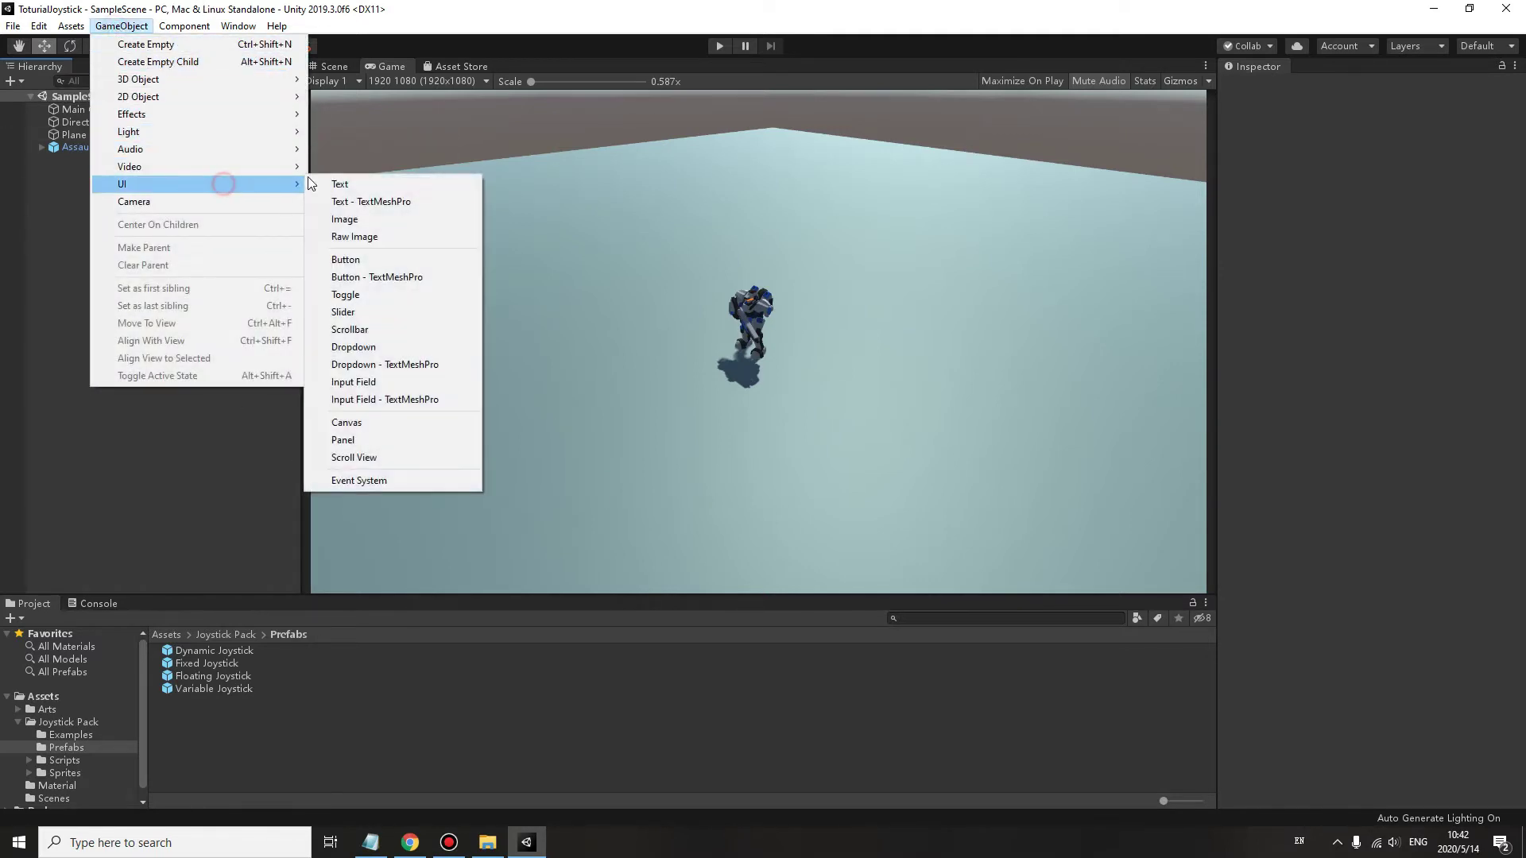
mouse_move(191, 184)
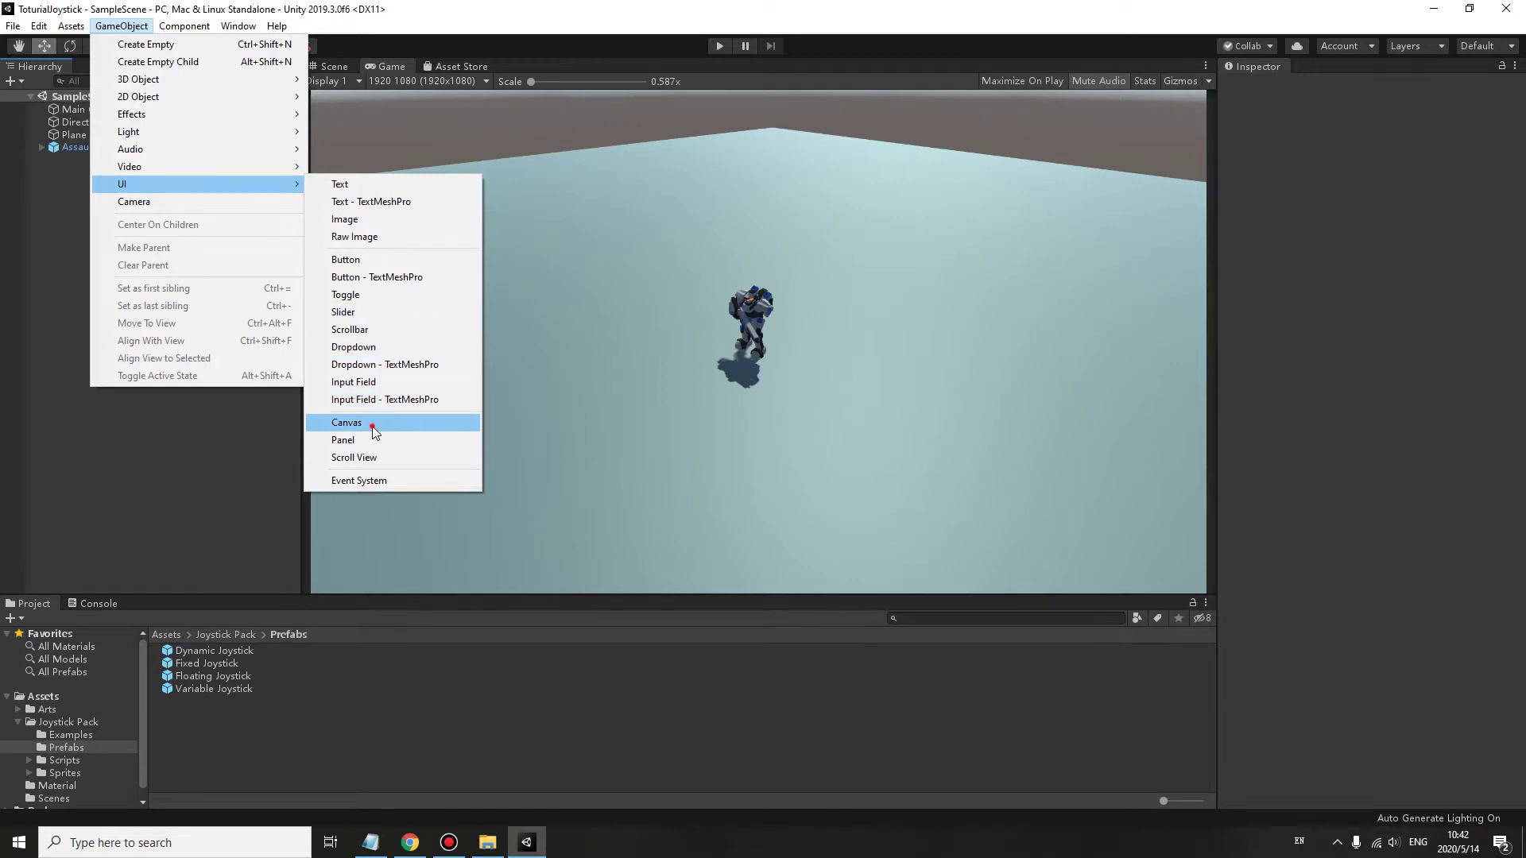
left_click(372, 422)
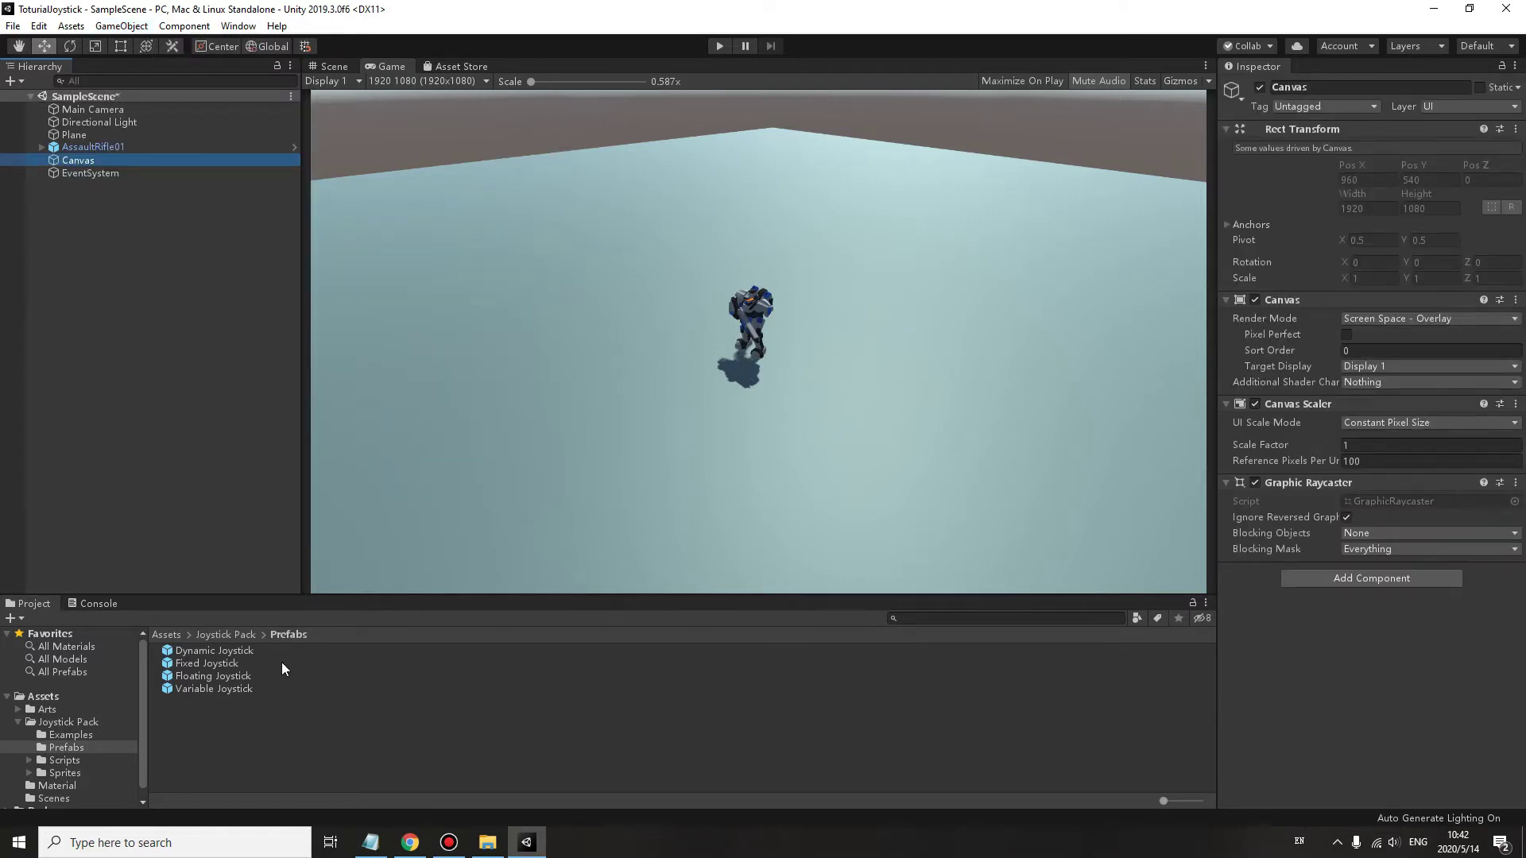
left_click(70, 734)
left_click_drag(198, 663, 95, 163)
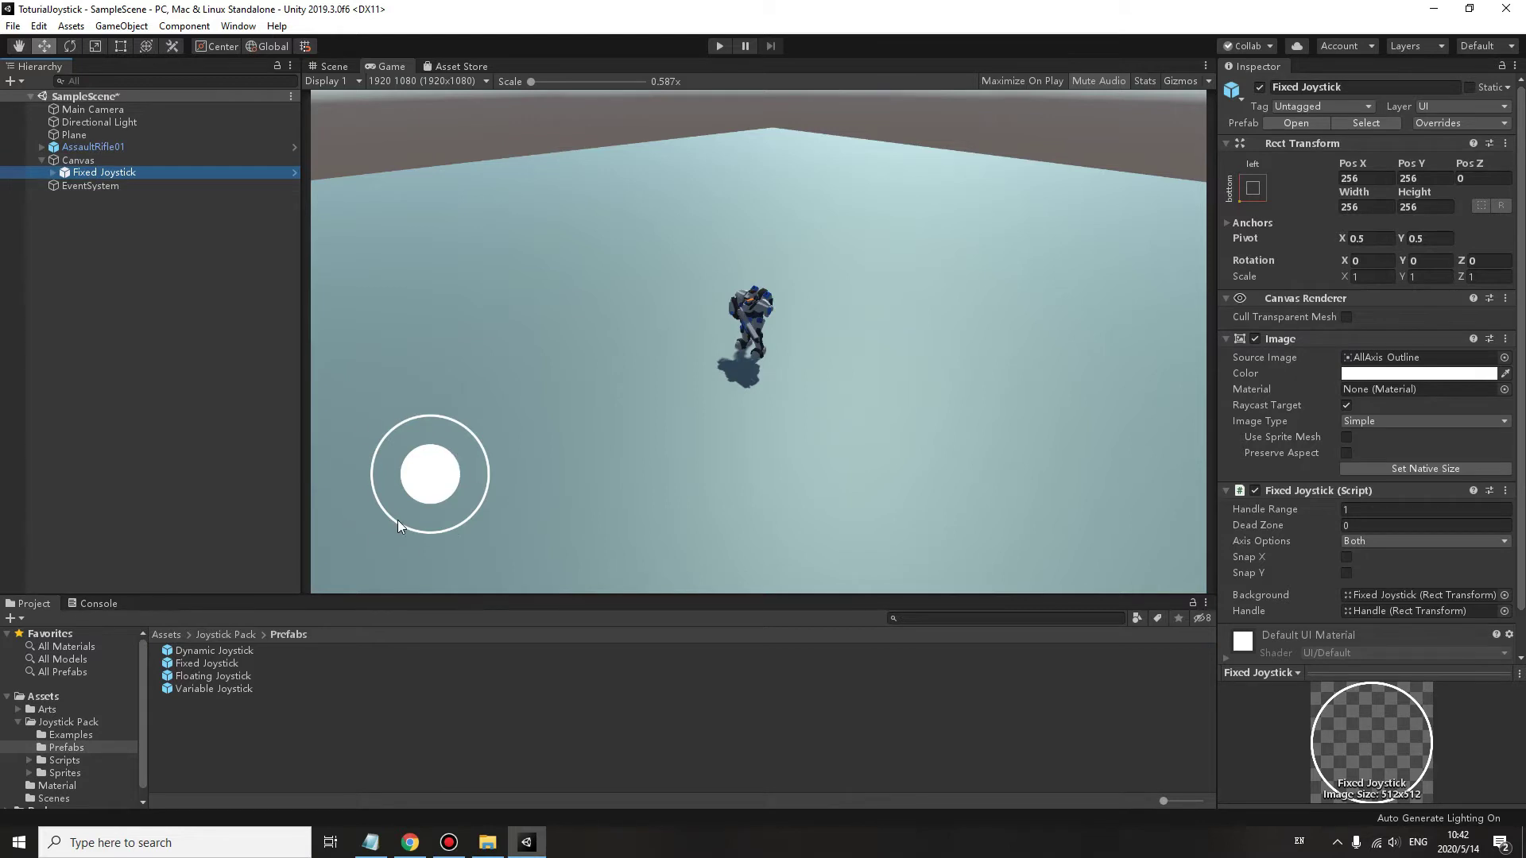
left_click(93, 162)
Play the scene, drag the Fixed Joystick knob downward, then stop playing
left_click(88, 173)
left_click(89, 186)
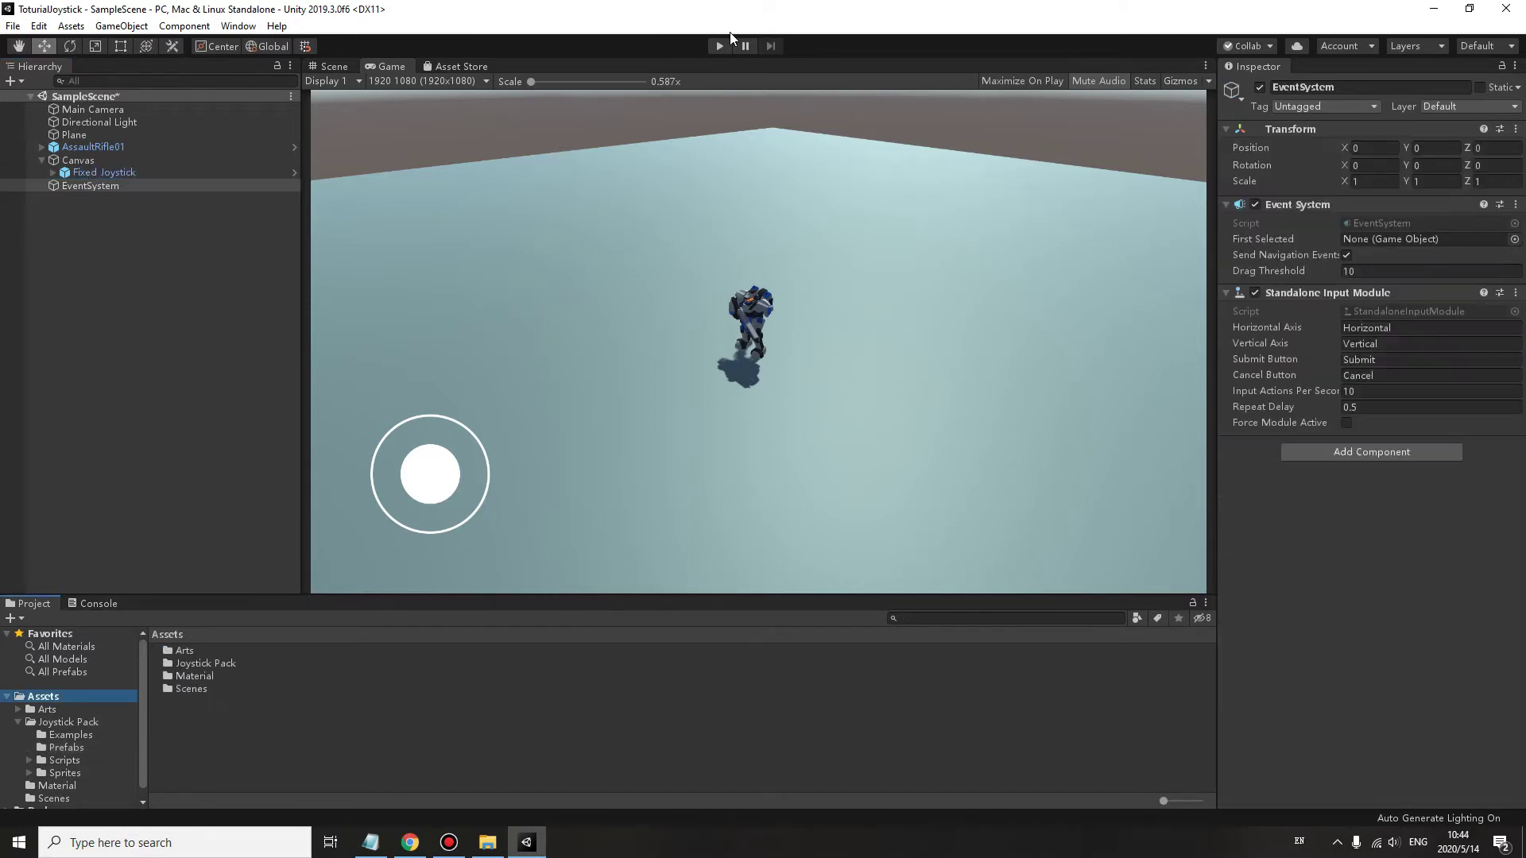
left_click(719, 45)
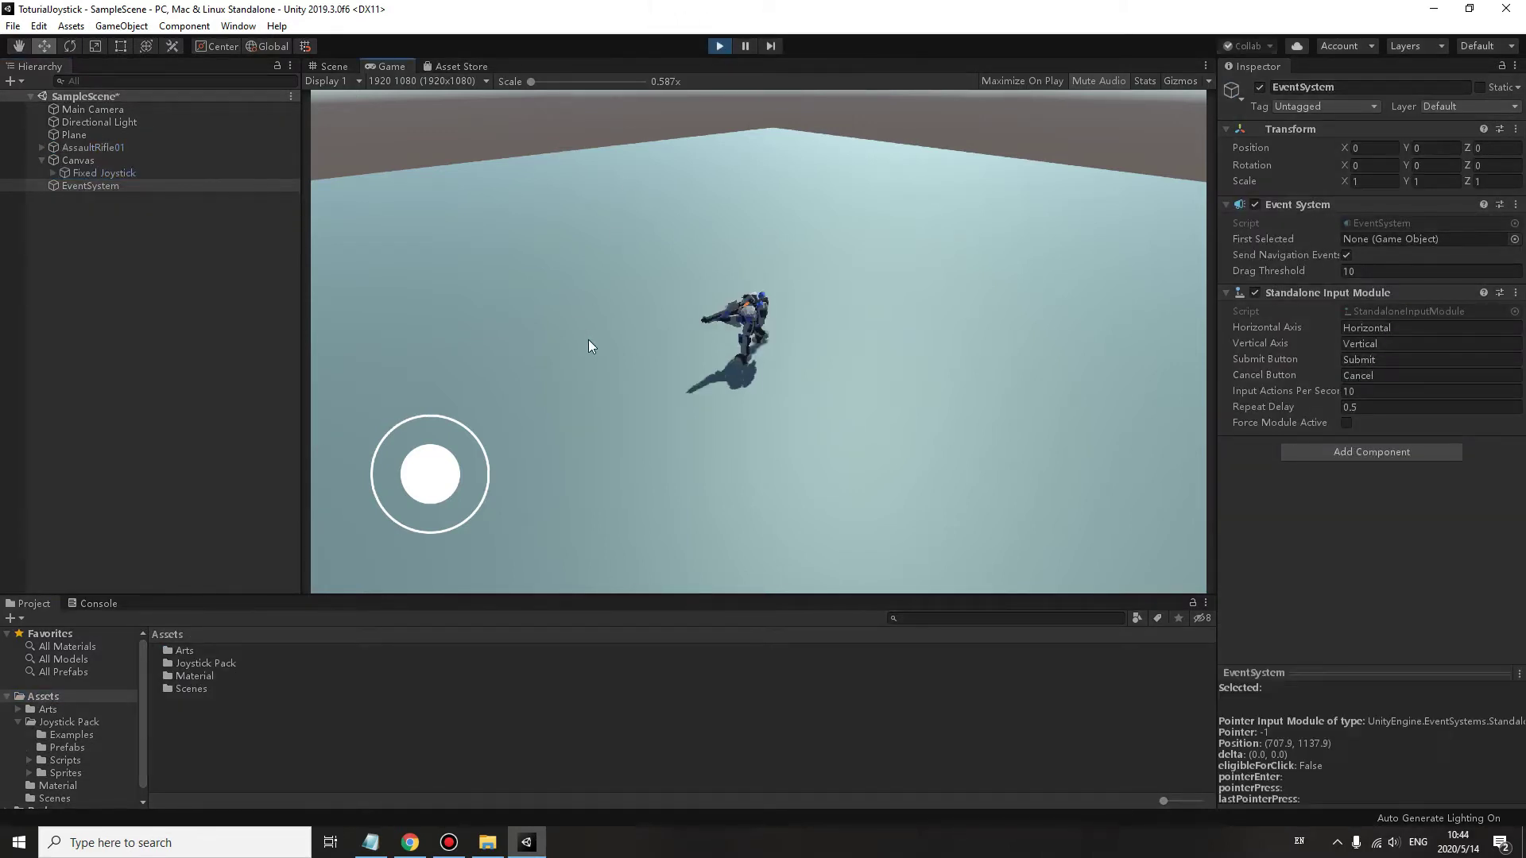
mouse_move(429, 473)
left_mouse_down()
mouse_move(447, 510)
mouse_move(396, 412)
mouse_move(387, 554)
mouse_move(490, 577)
mouse_move(402, 384)
mouse_move(428, 574)
left_mouse_up()
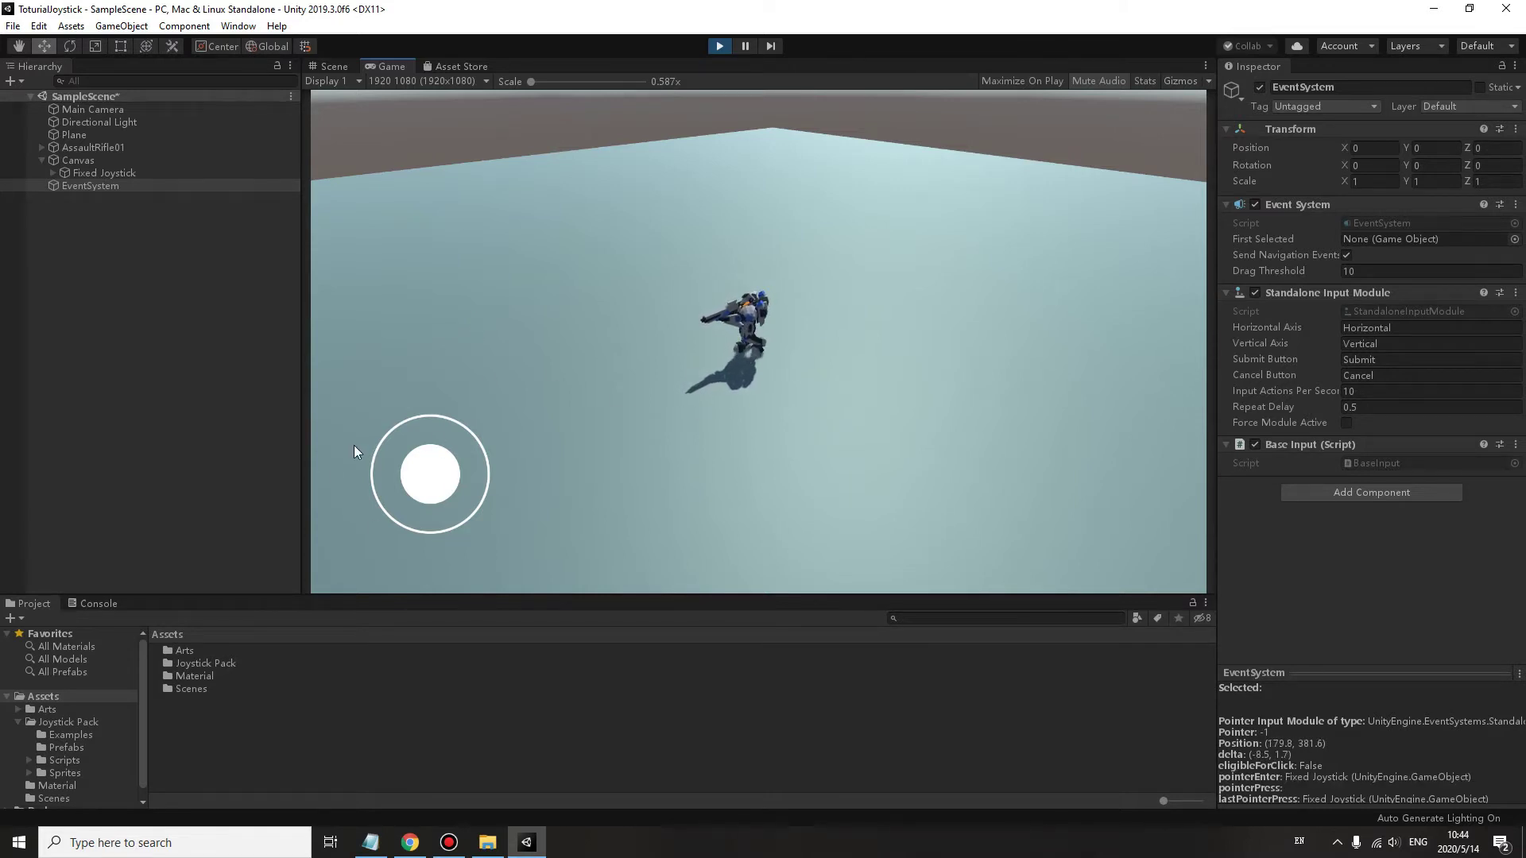
left_click(719, 46)
Create a Scripts folder containing a new PlayerJoystickController C# script
right_click(232, 740)
mouse_move(274, 341)
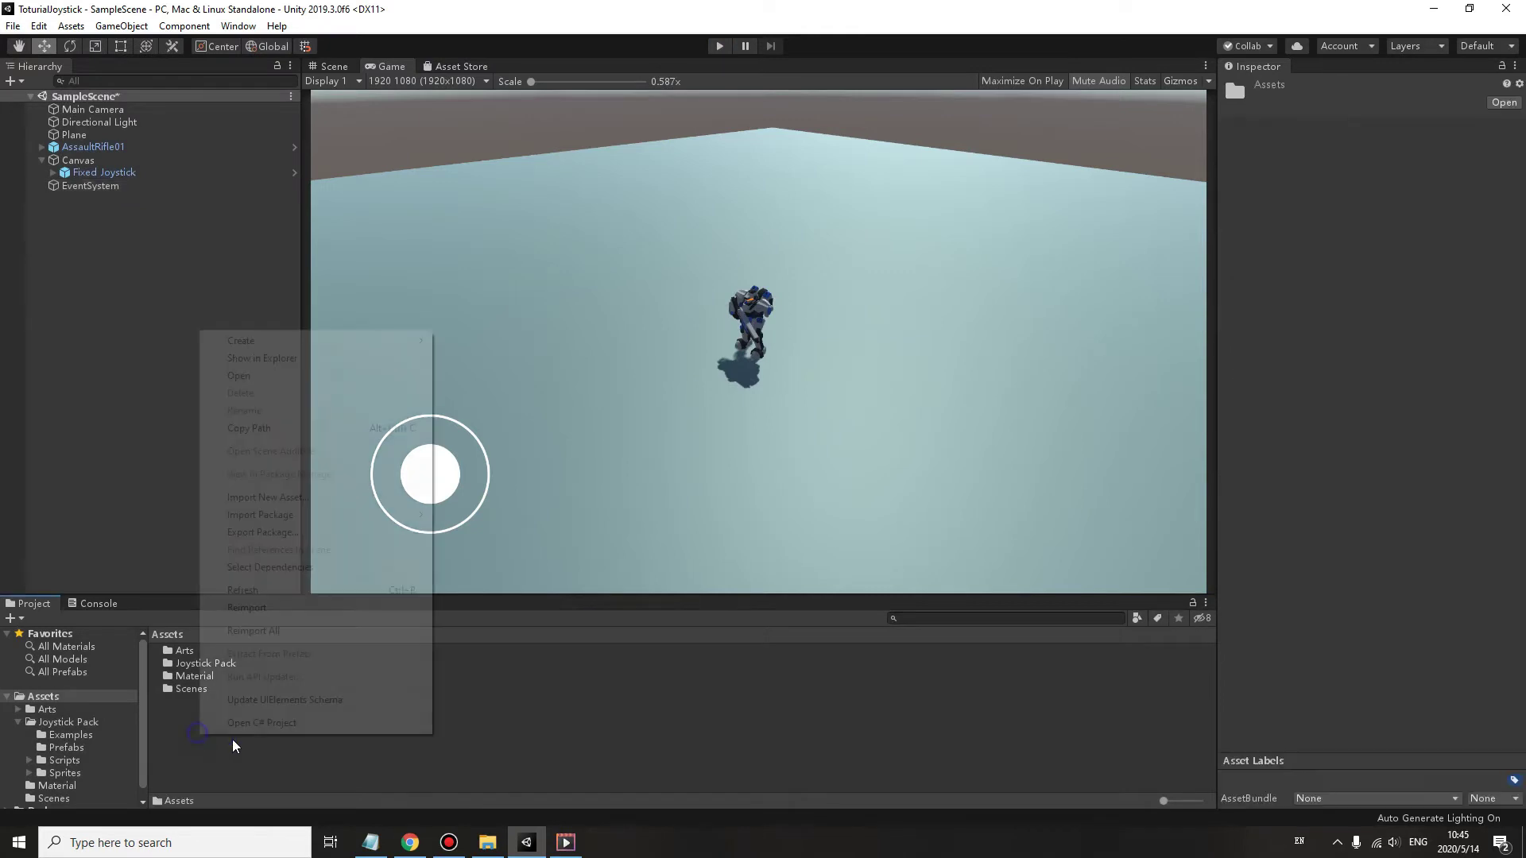
left_click(546, 246)
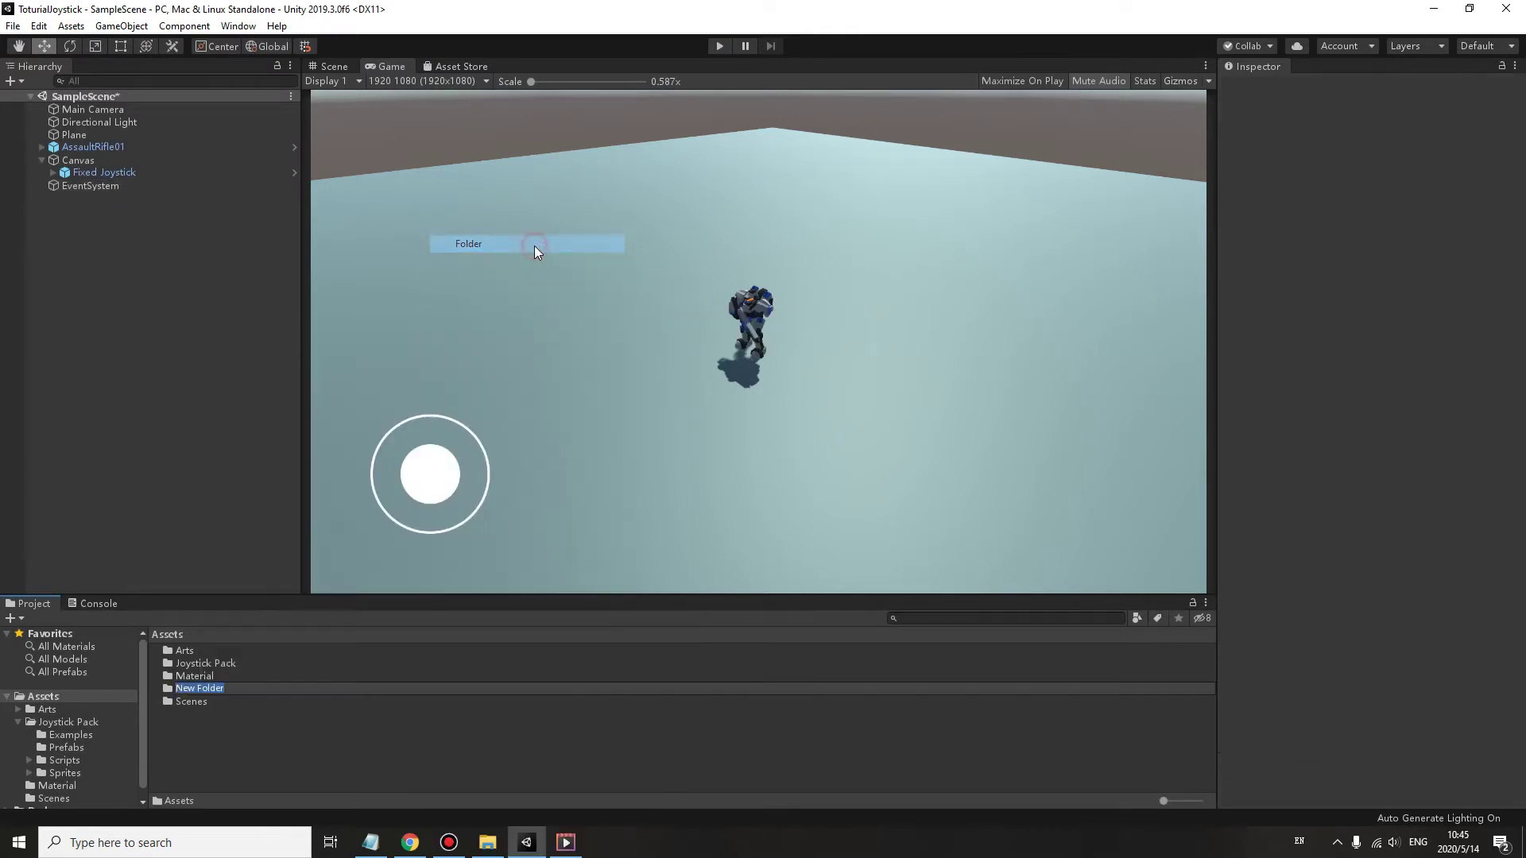
type("Scripts")
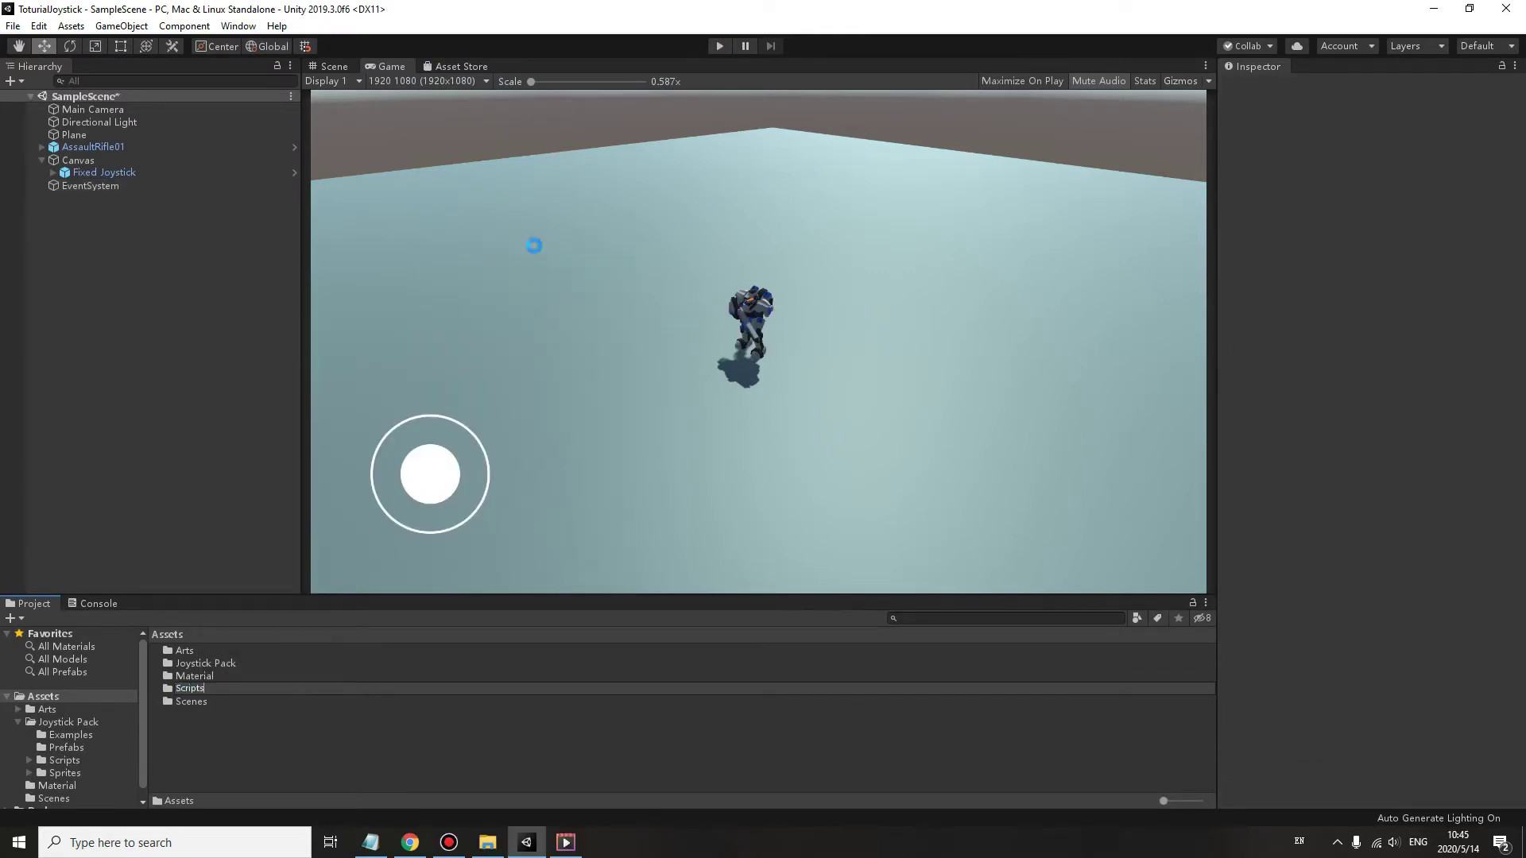
key("Return")
right_click(223, 677)
mouse_move(260, 274)
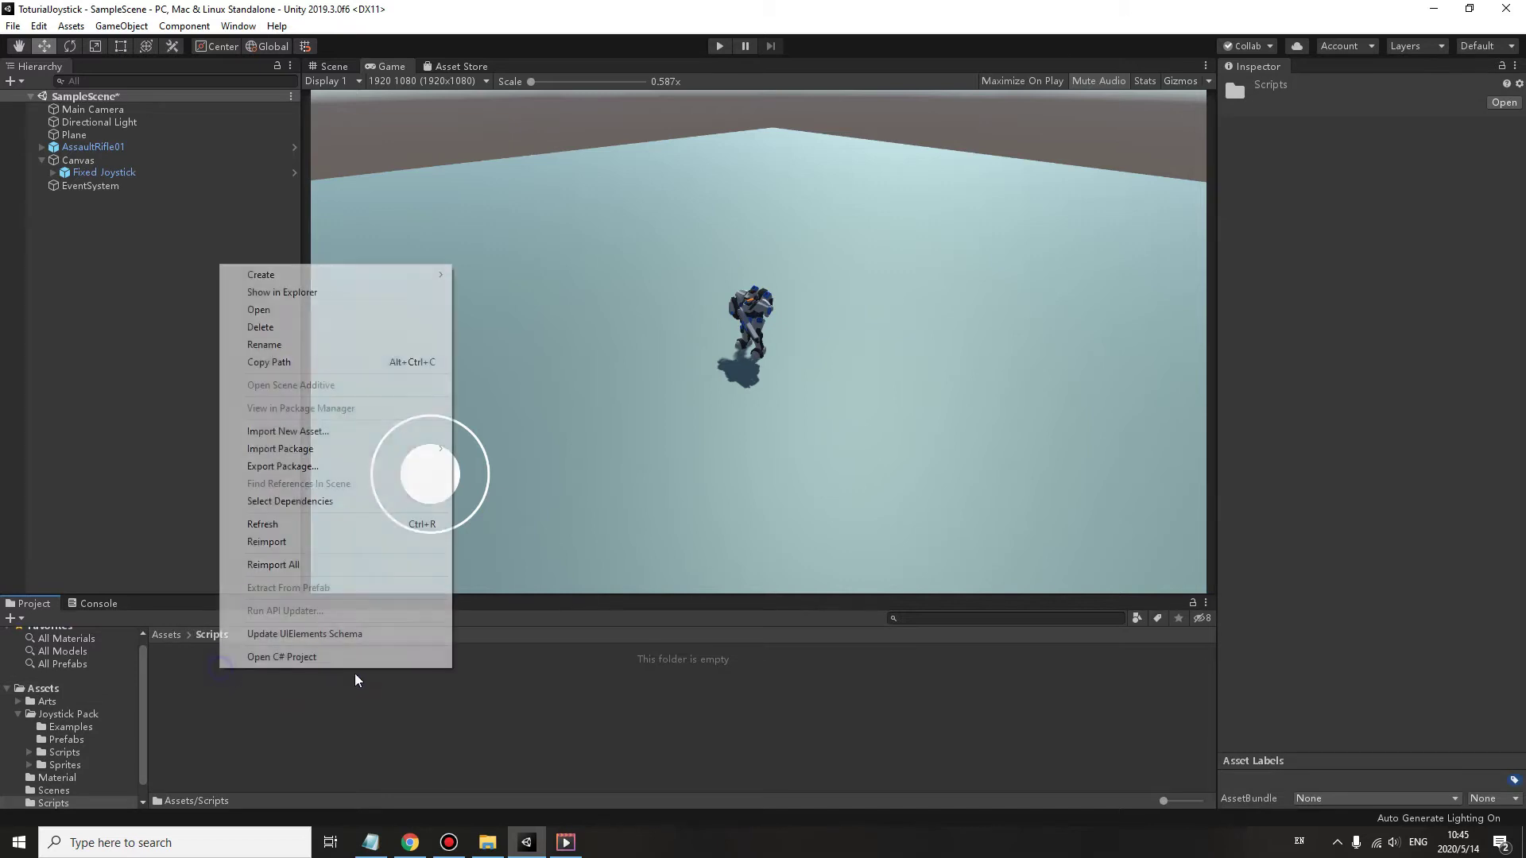
left_click(504, 268)
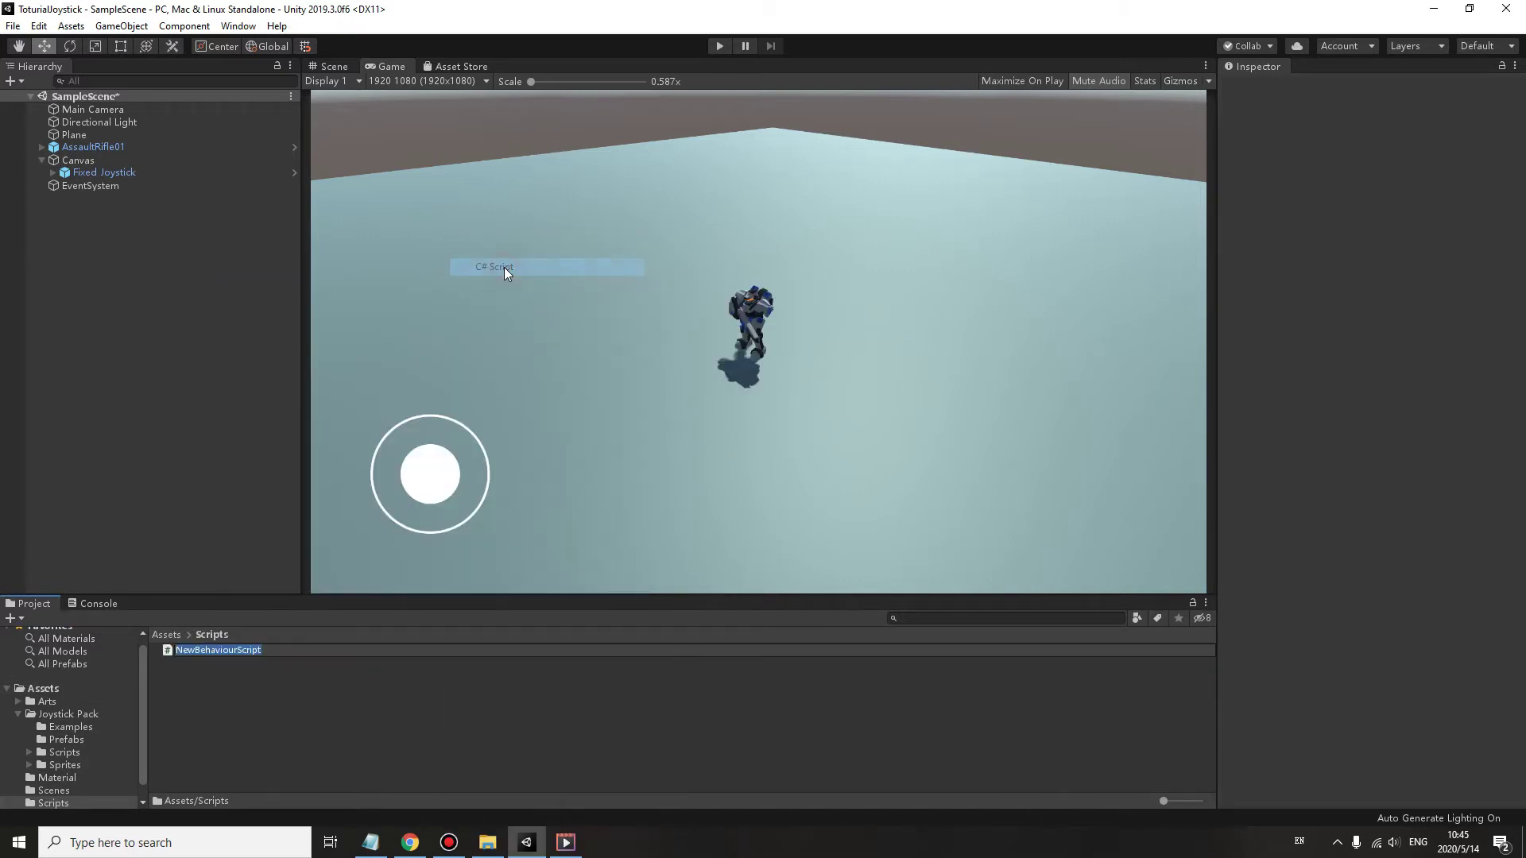
type("Playe")
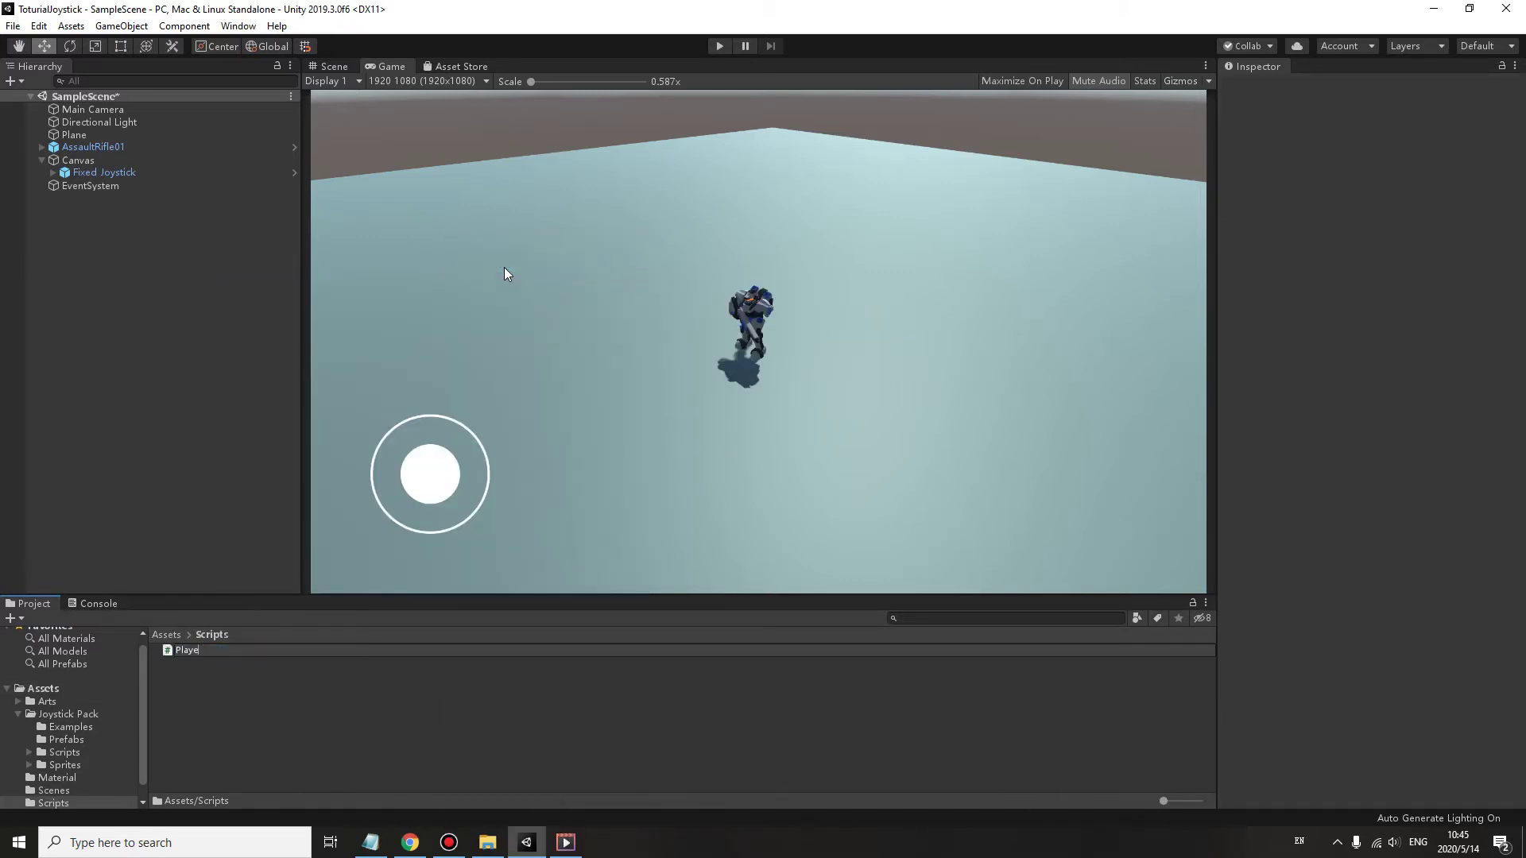
type("Jo")
type("stick")
type("ontroller")
key("Return")
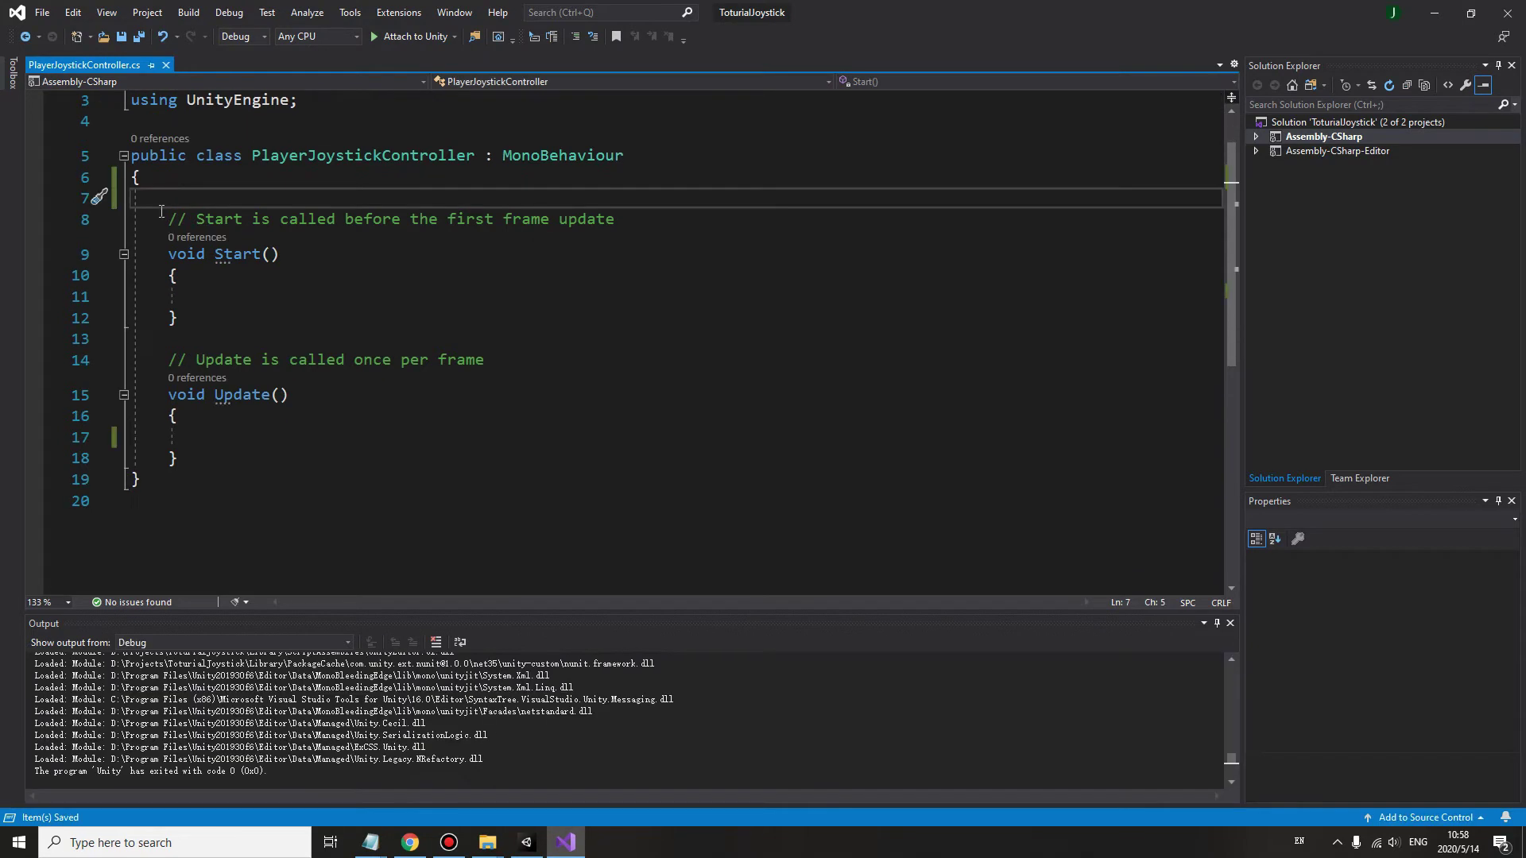
type("publi")
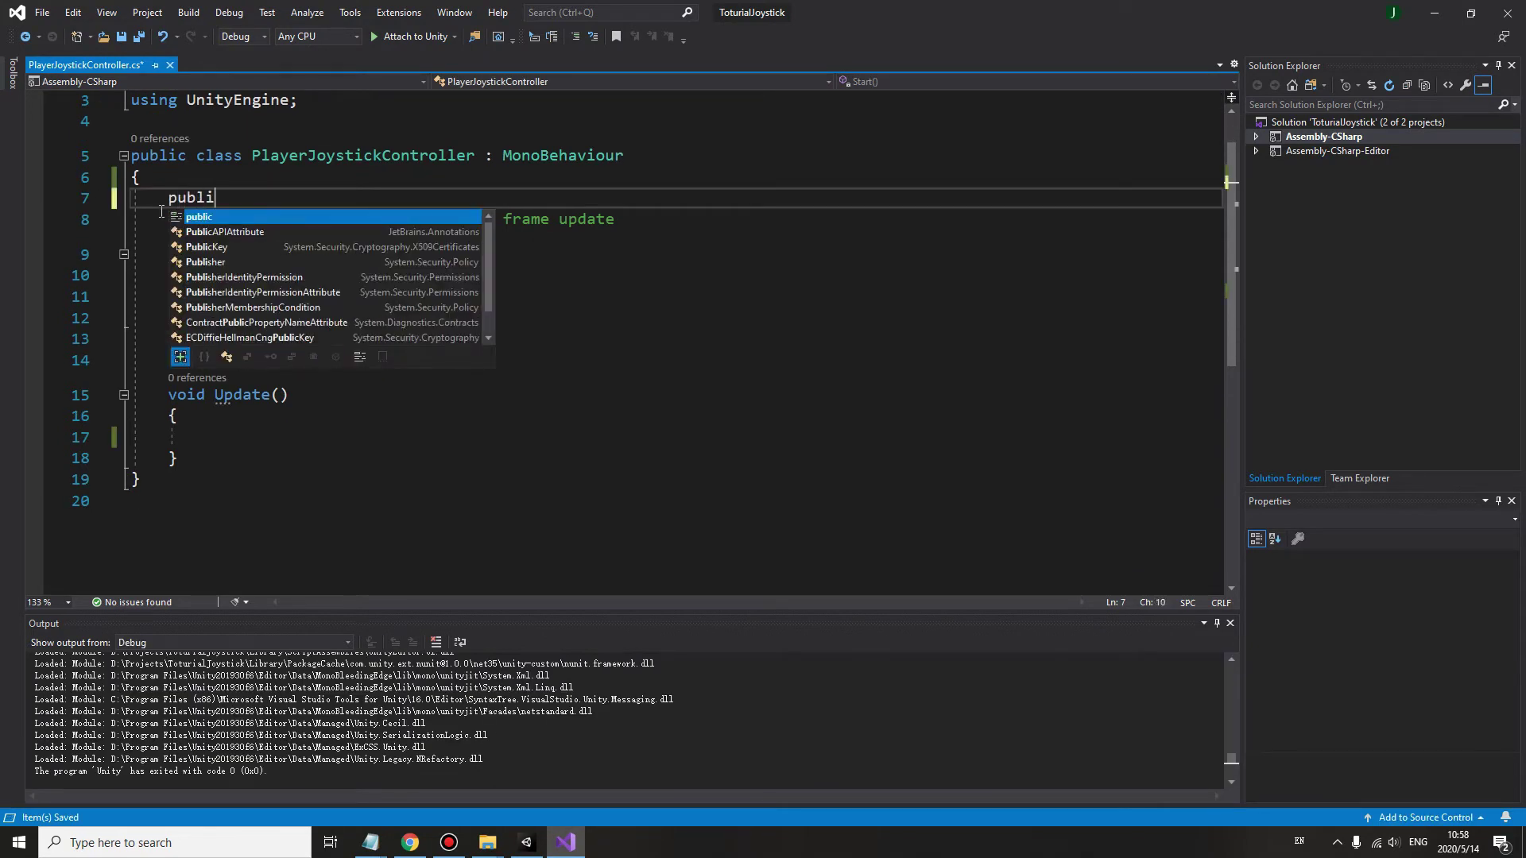
type("c ")
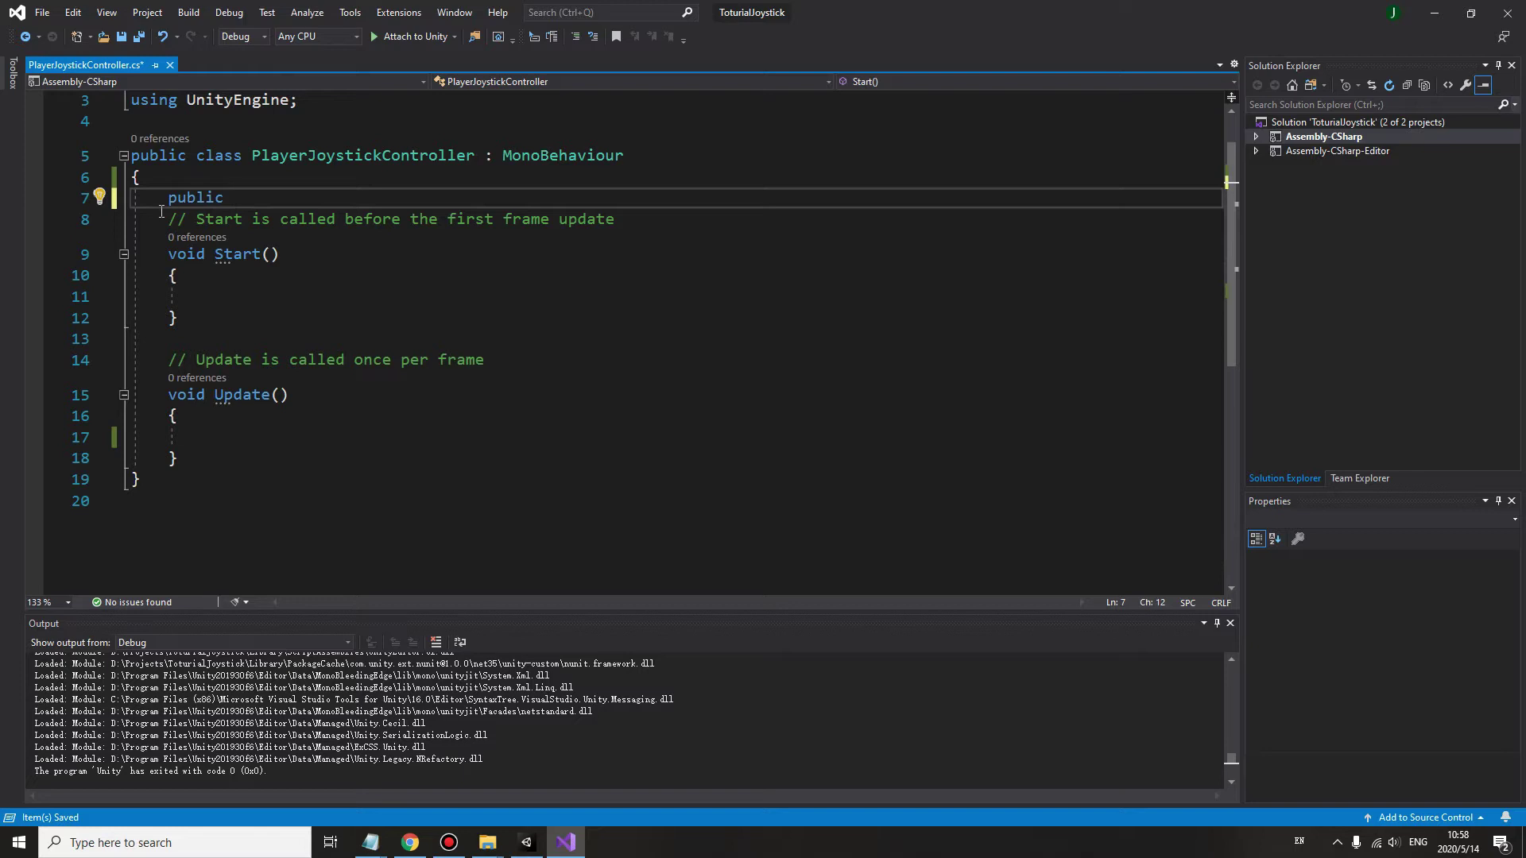
type("Fix")
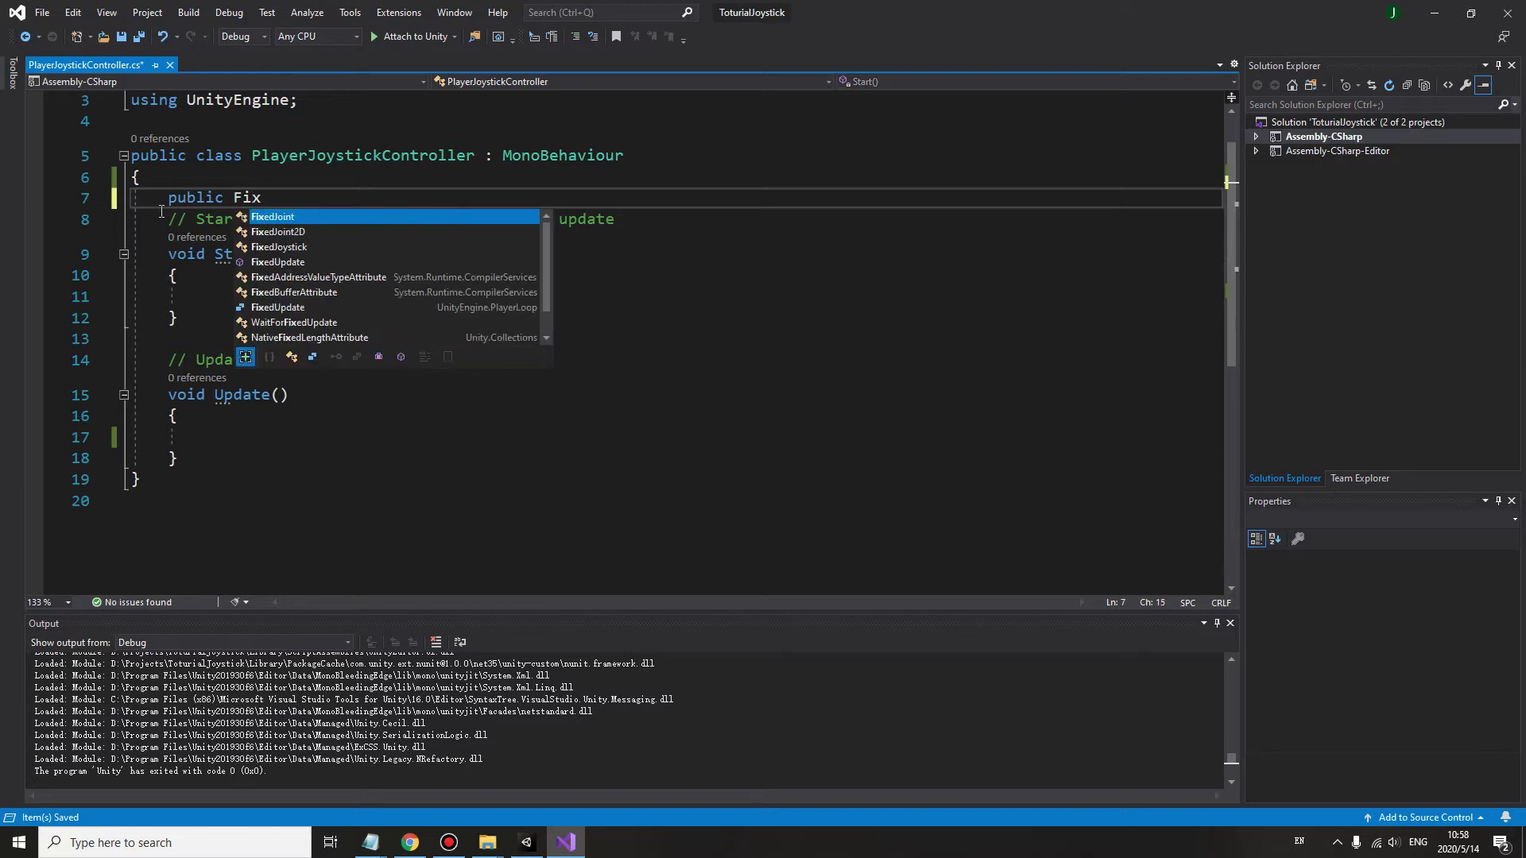
Declare the public FixedJoystick moveJoystick field and delete the empty Start method and its comment
key("Down")
key("Down")
key("Tab")
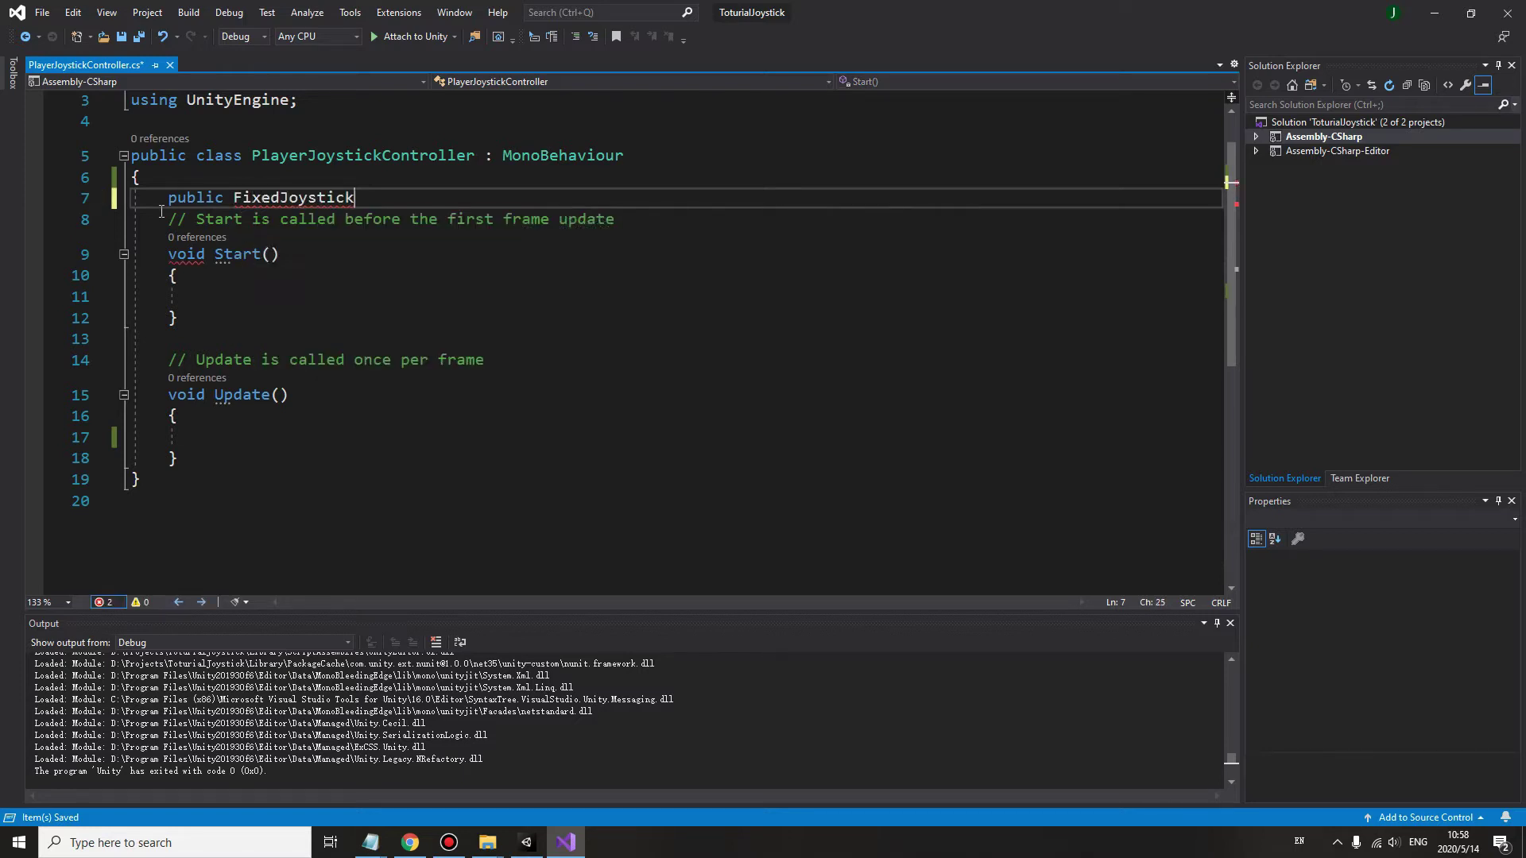
type(" move")
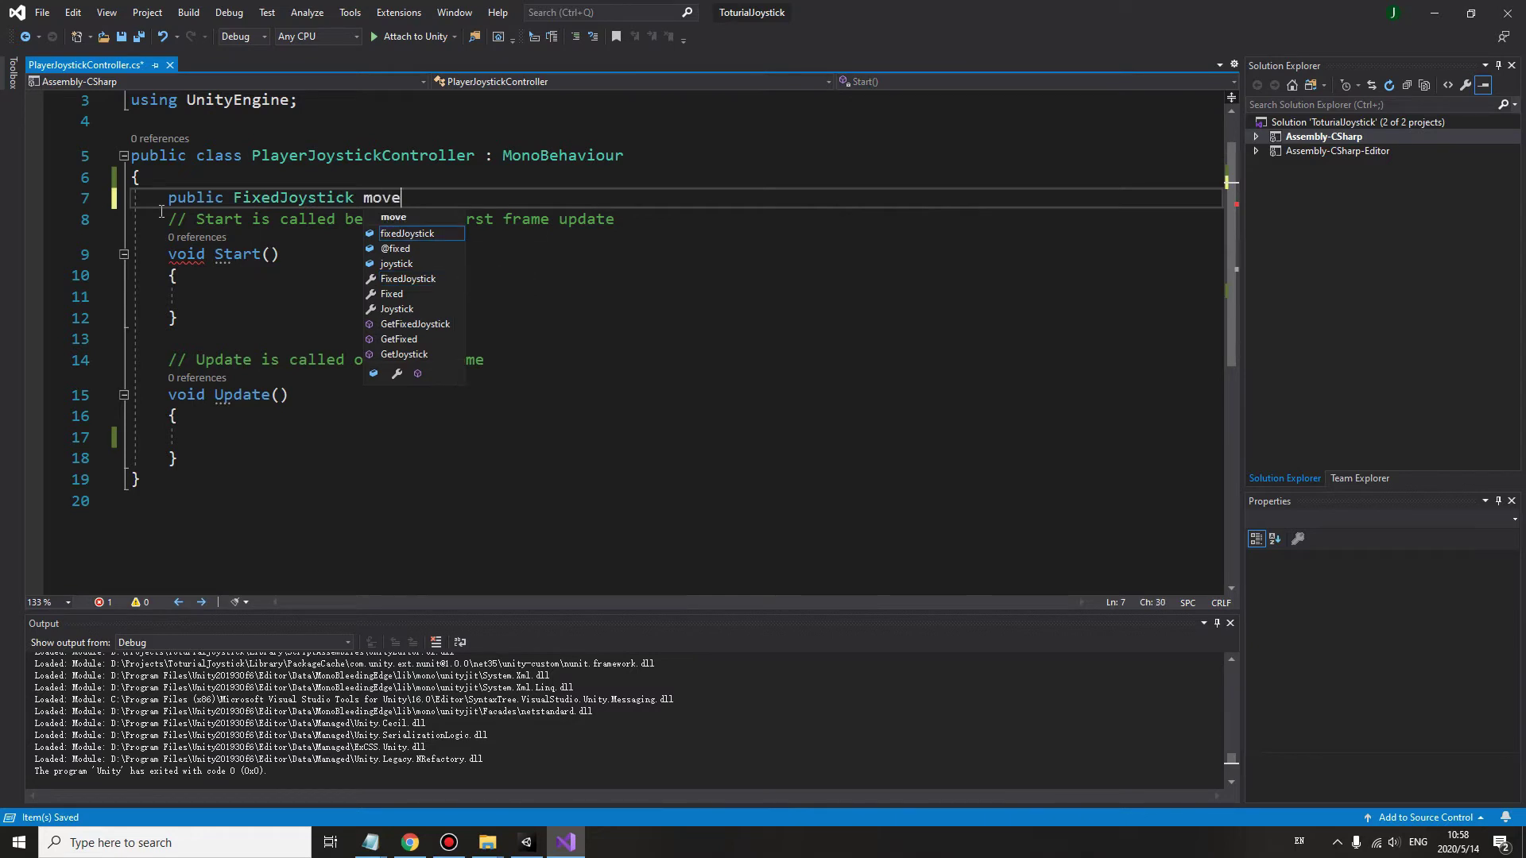
type("Jo")
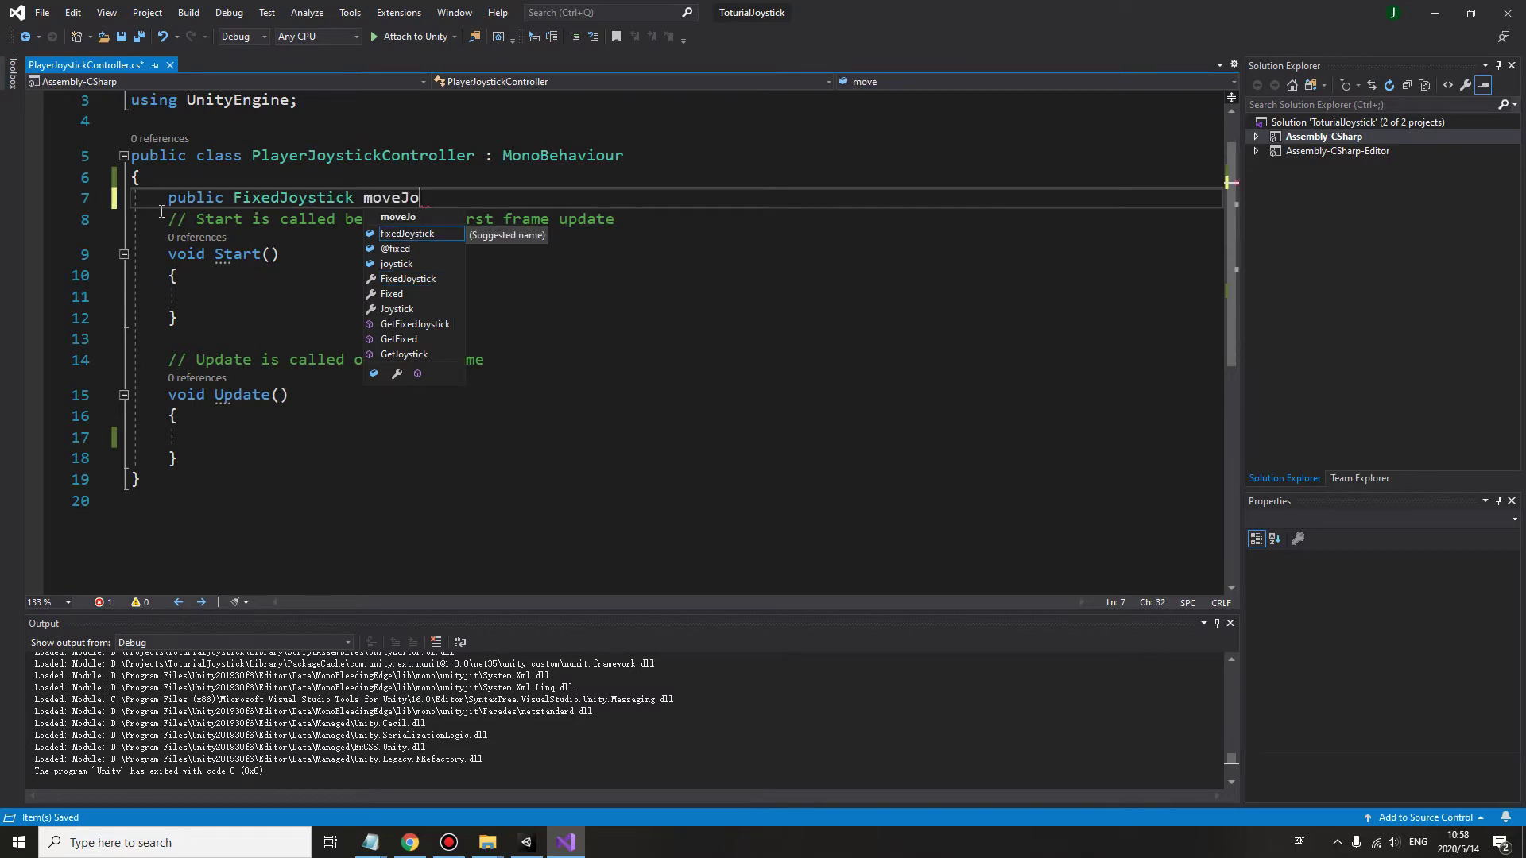
type("ystick;")
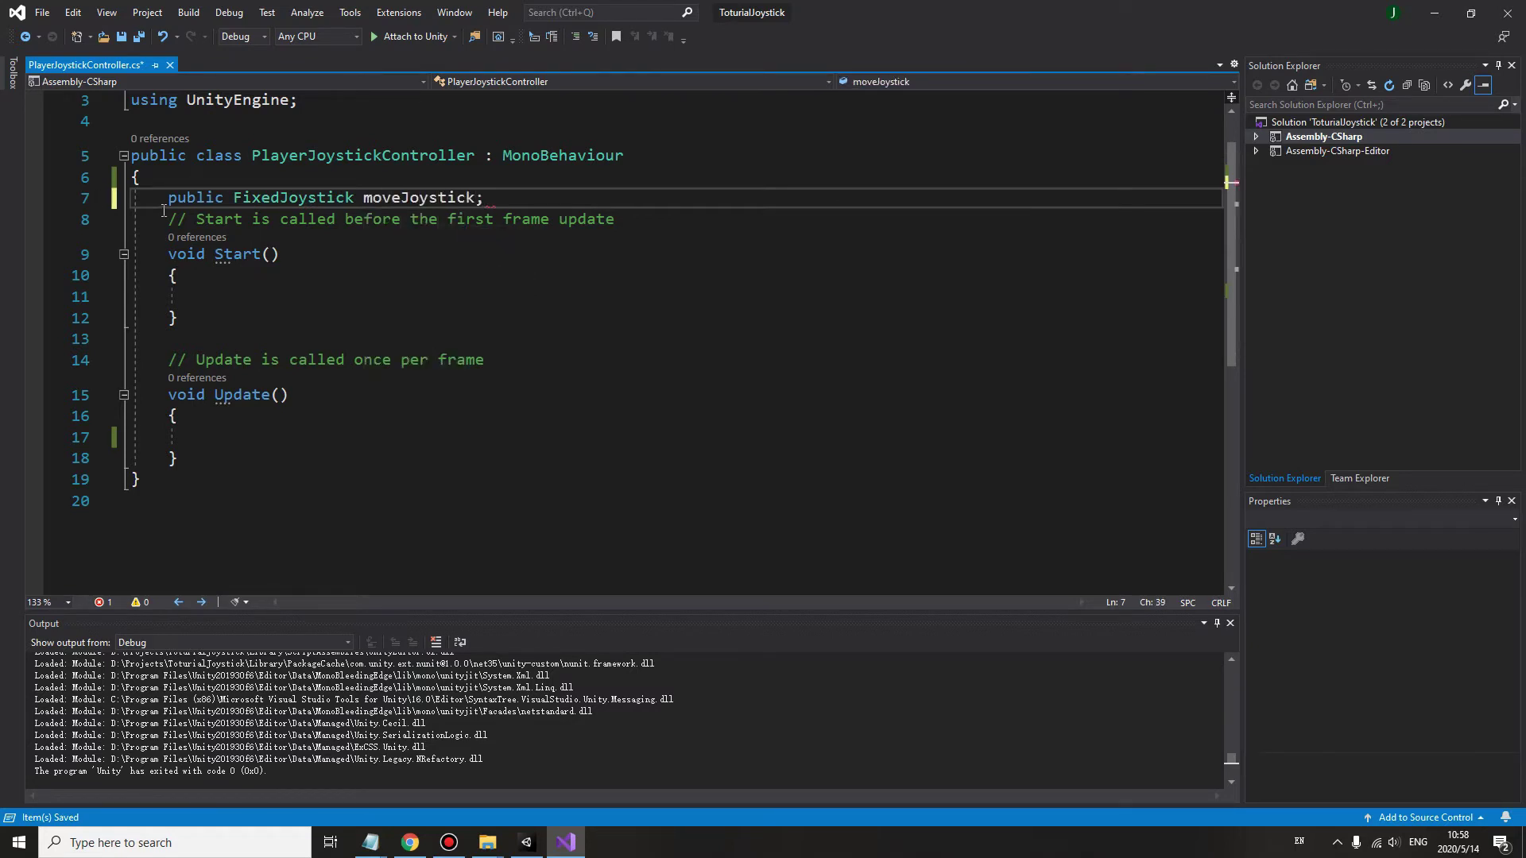
left_click_drag(199, 325, 165, 220)
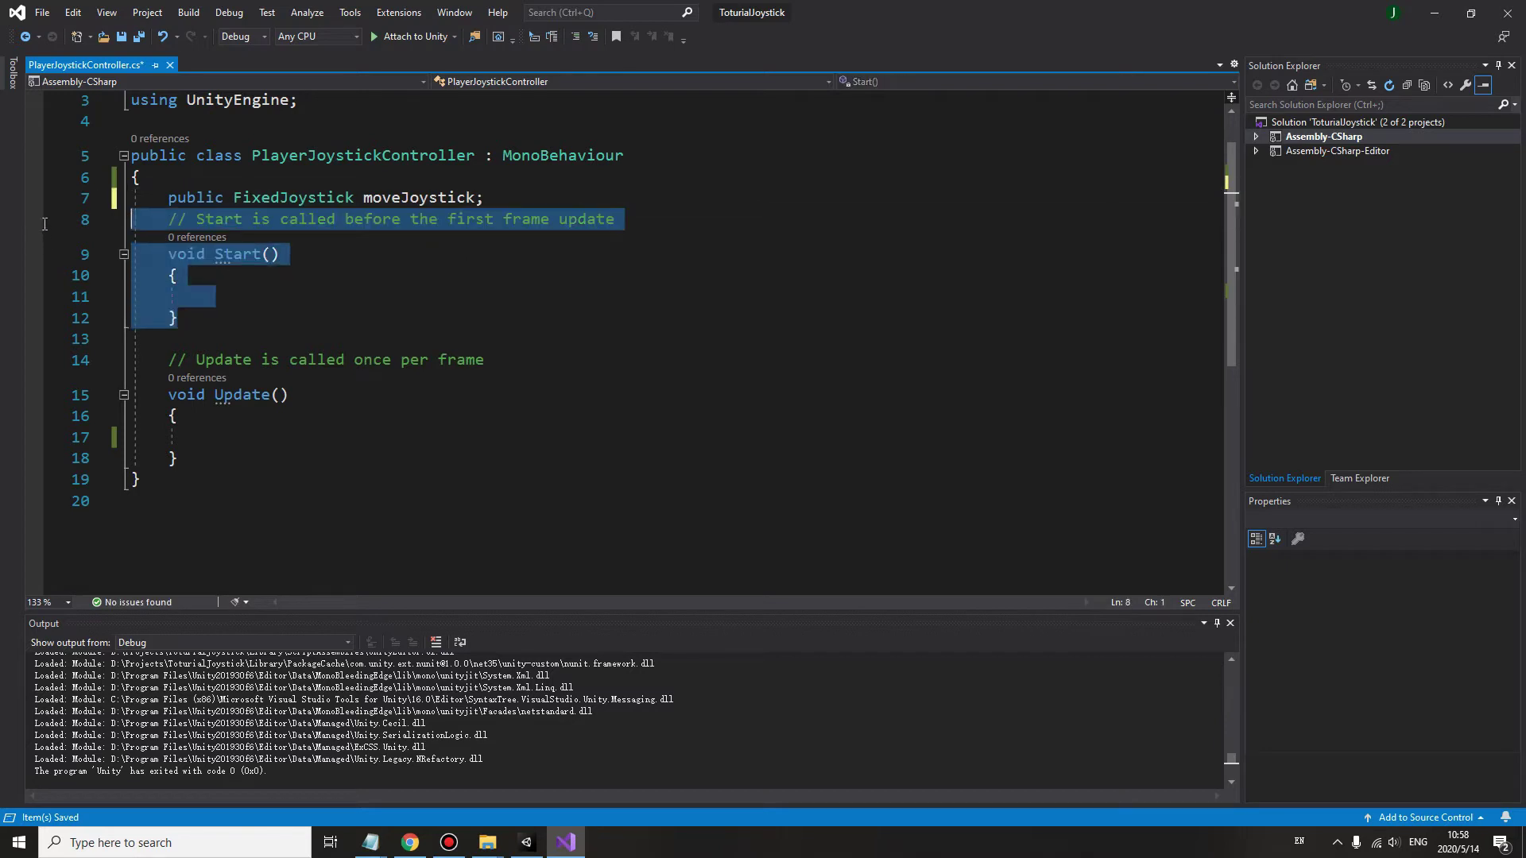
key("Delete")
Add 'float hoz = moveJoystick.Horizontal;' and 'float ver = moveJoystick.Vertical;' inside Update
left_click(274, 254)
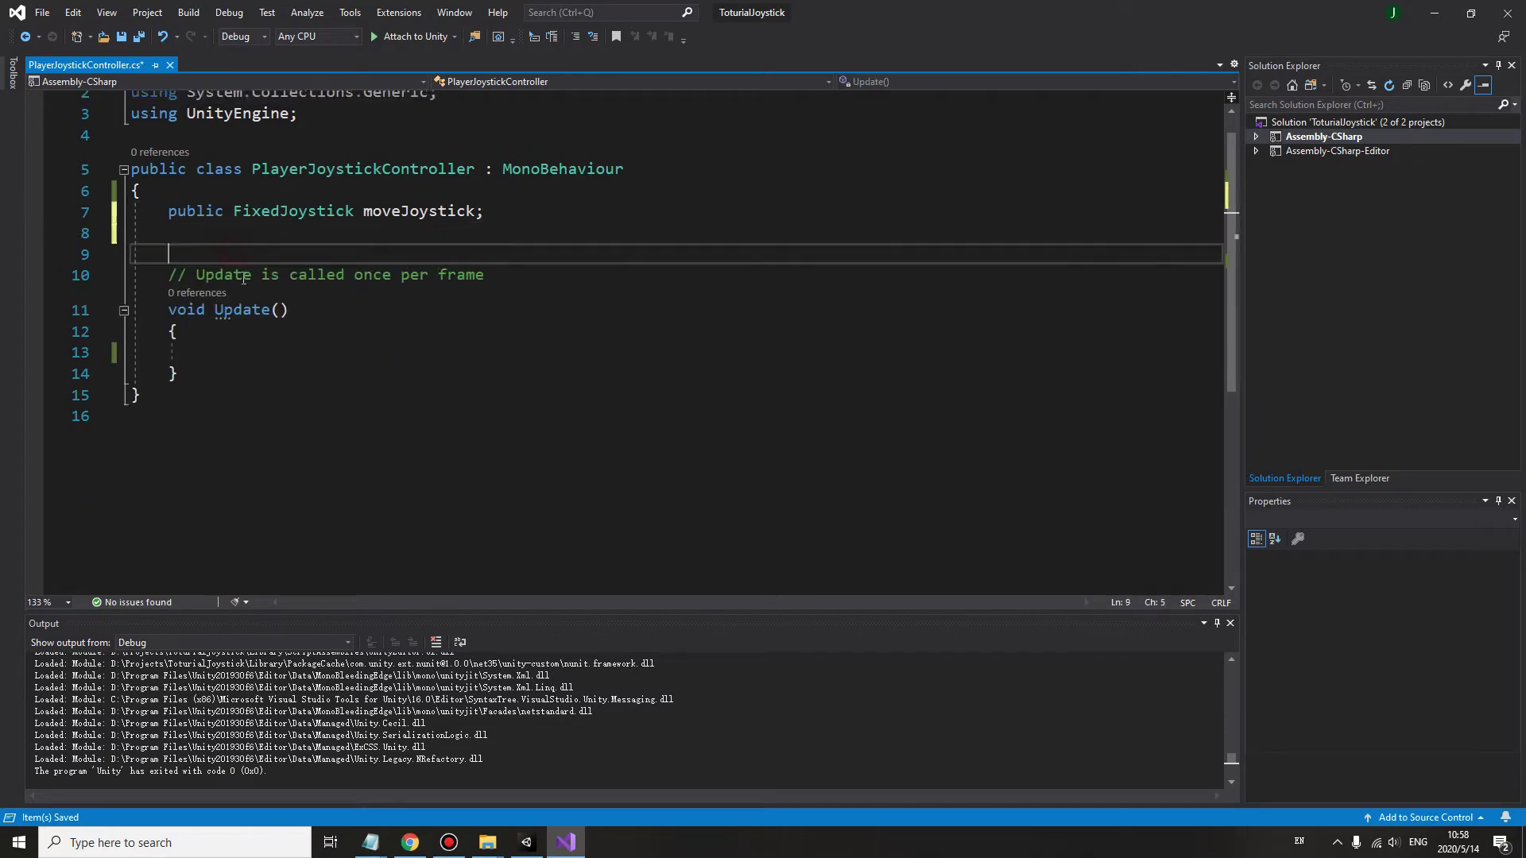
left_click(240, 354)
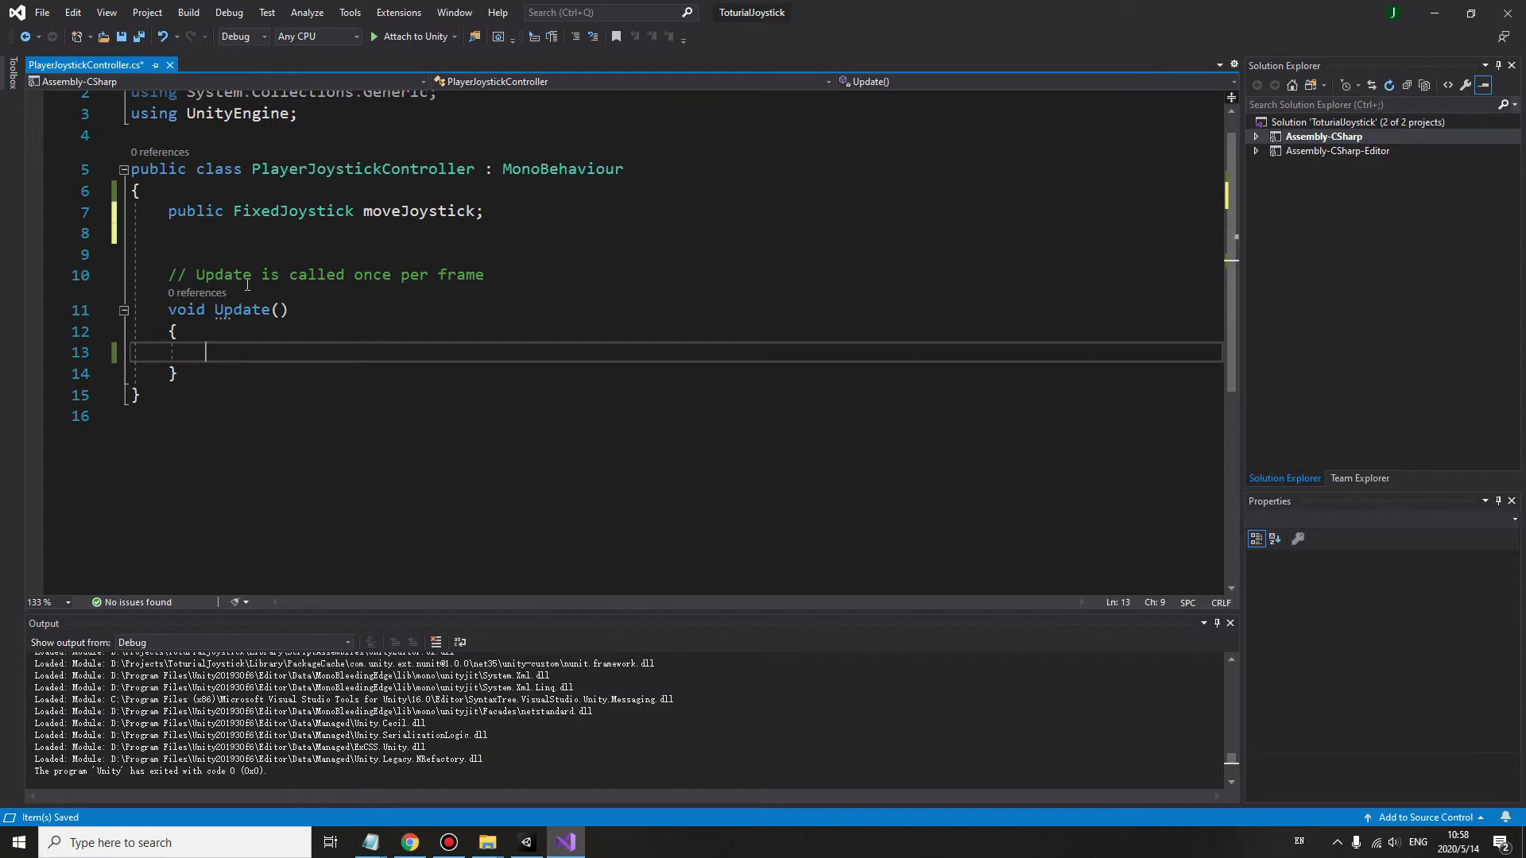
type("float ")
type("hoz")
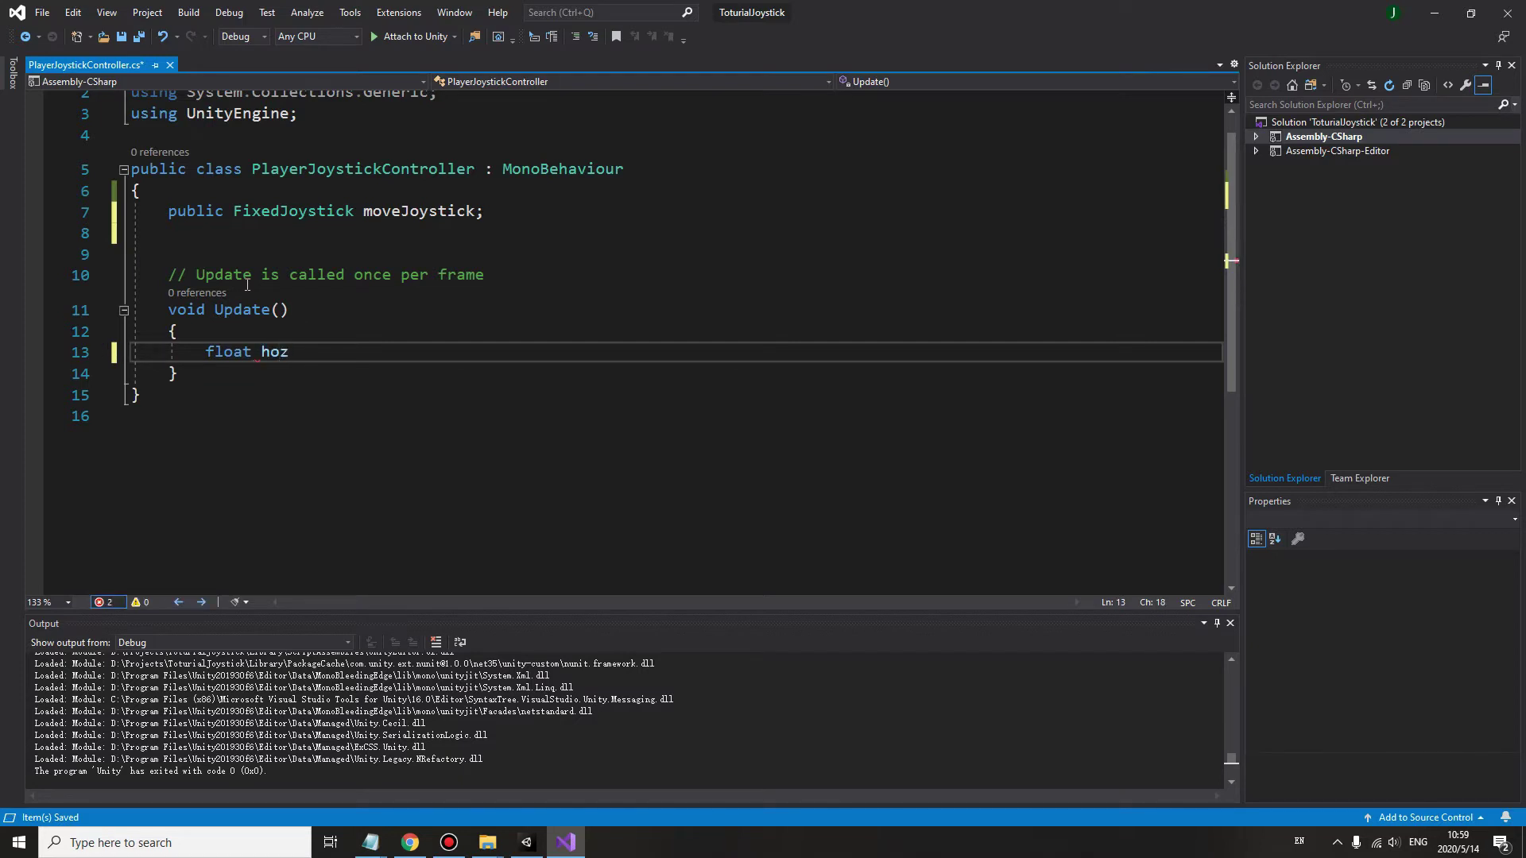
type("=")
type("move")
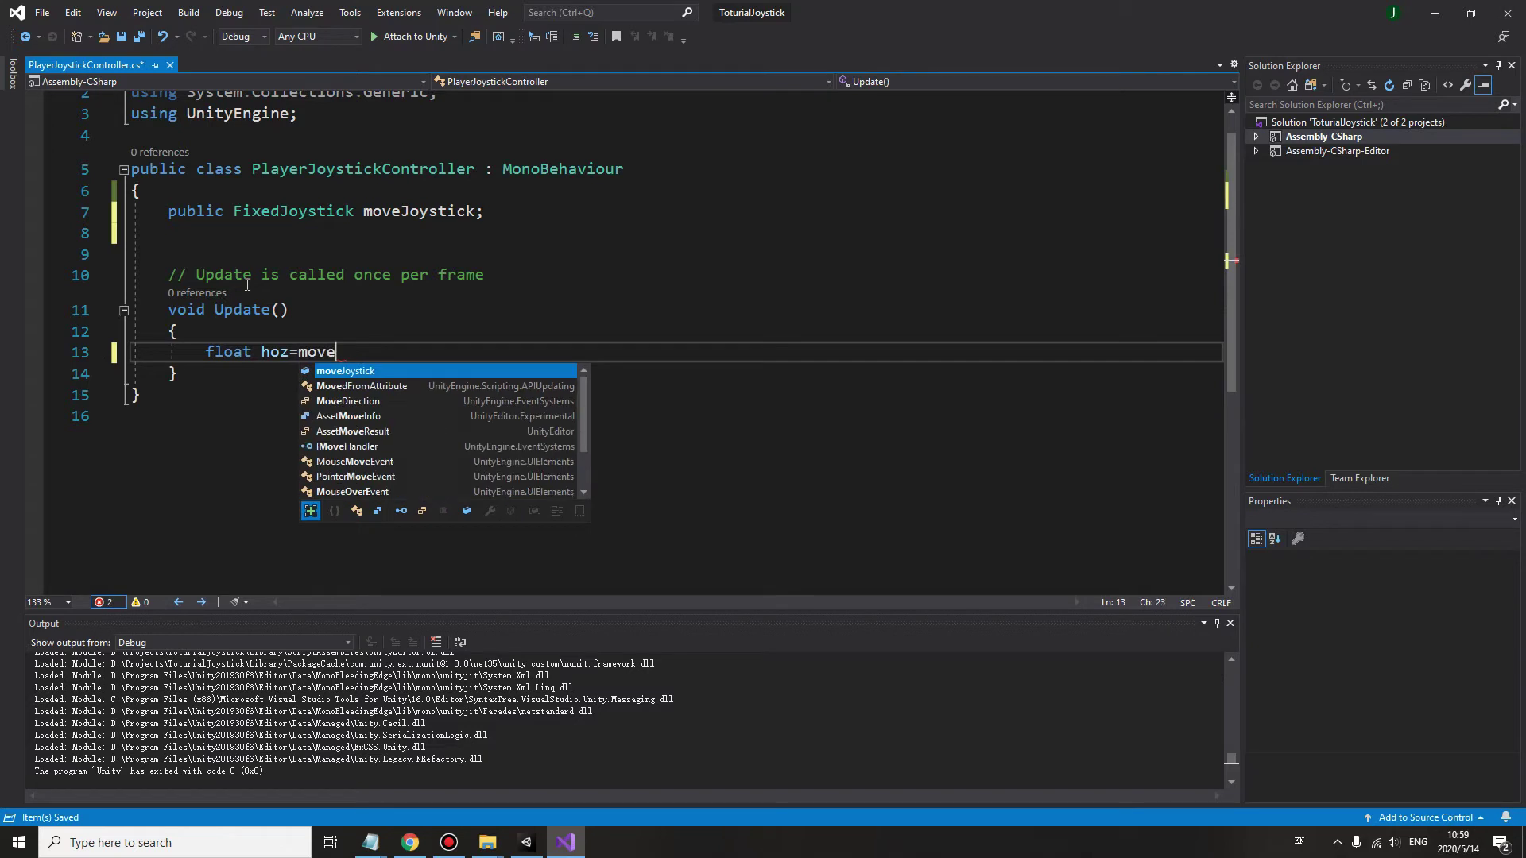
type("Joystick.ho")
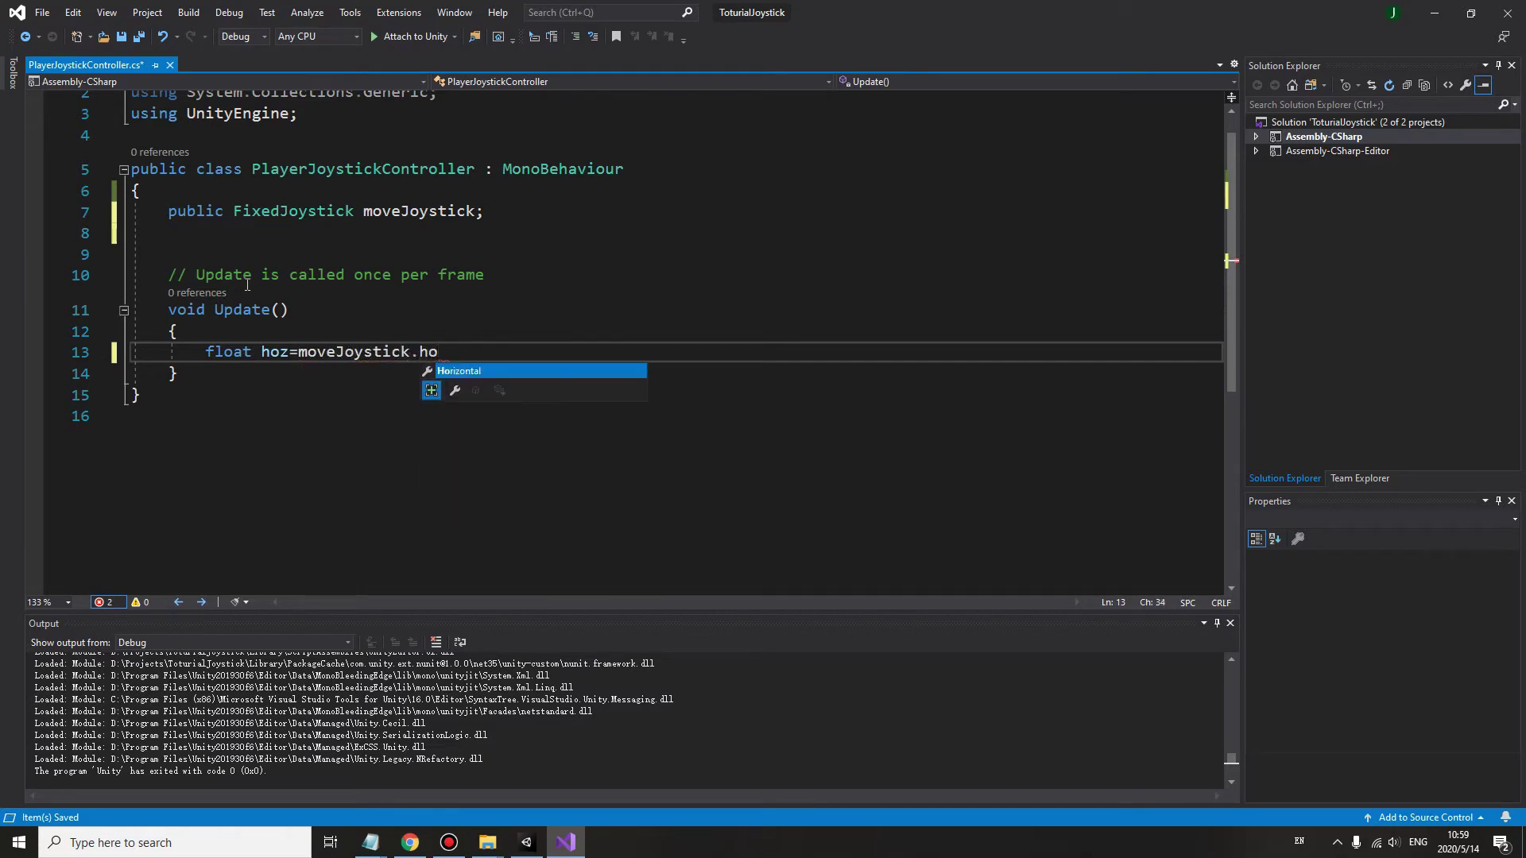
key("Tab")
type(";")
key("Return")
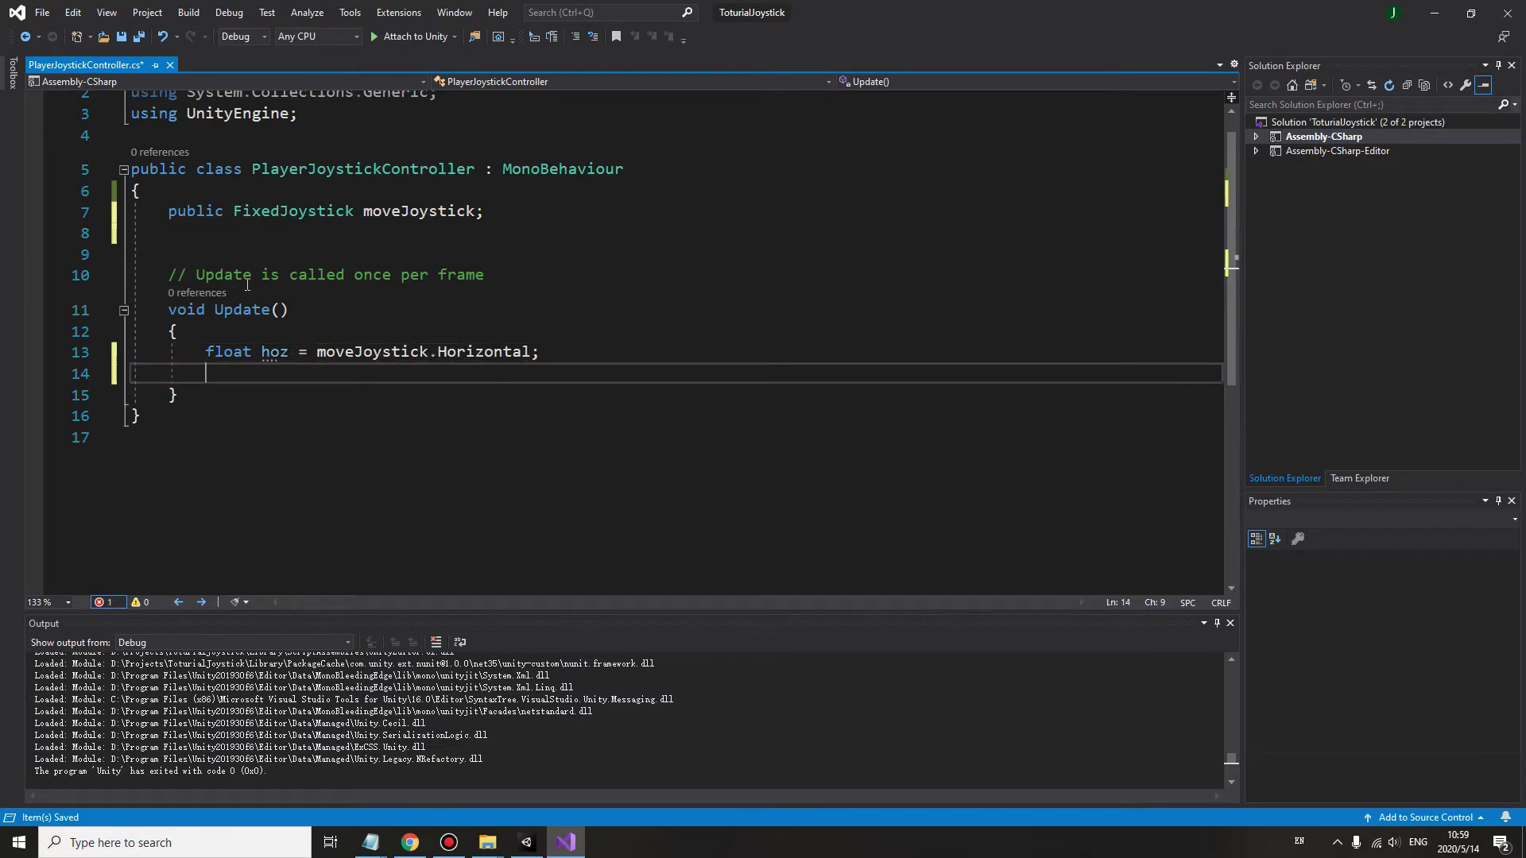
type("float ve")
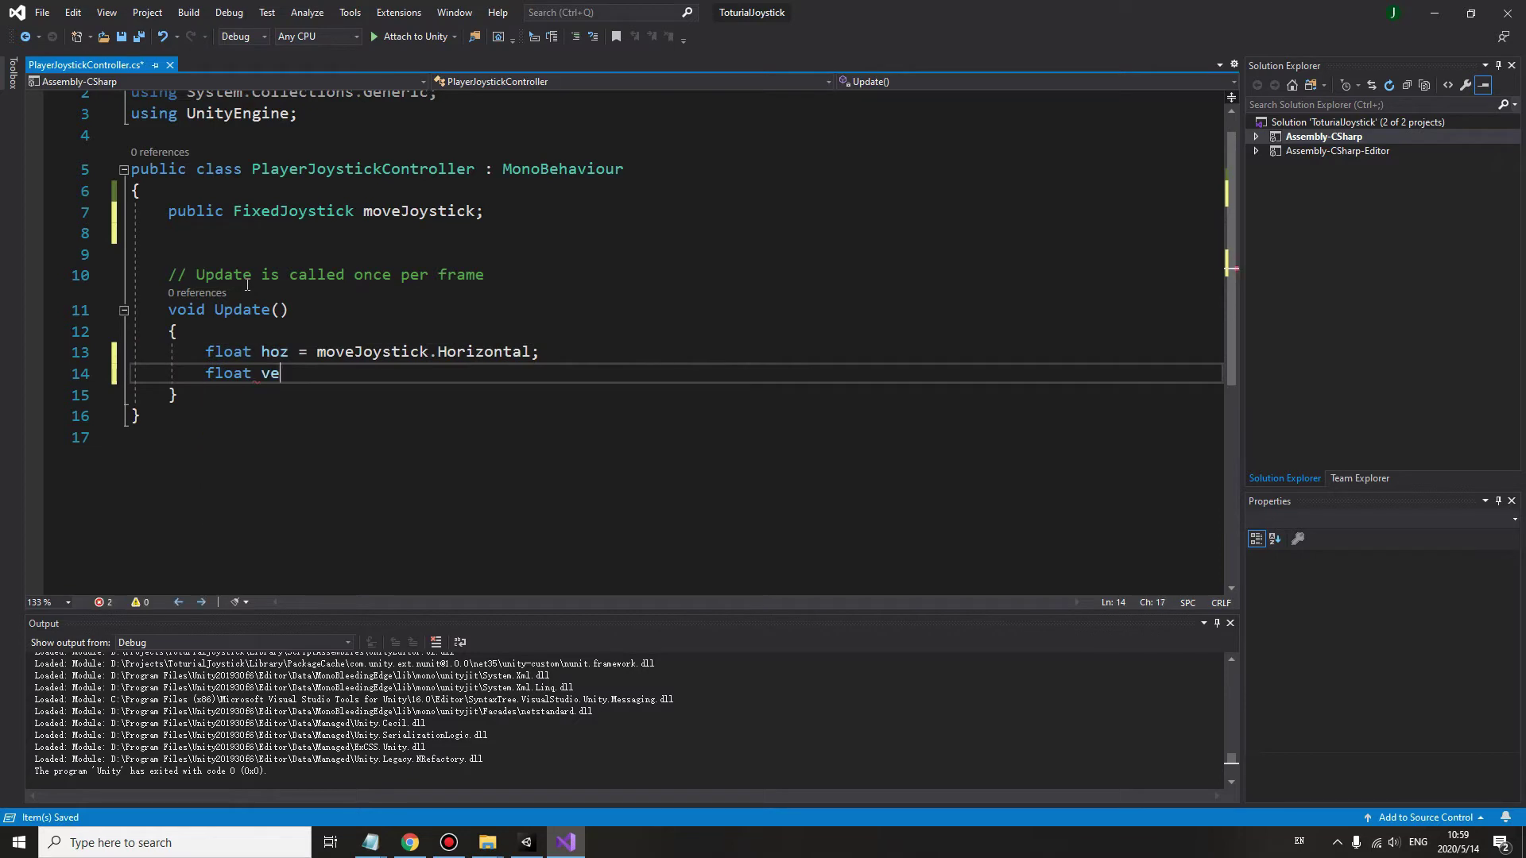
type("r = move")
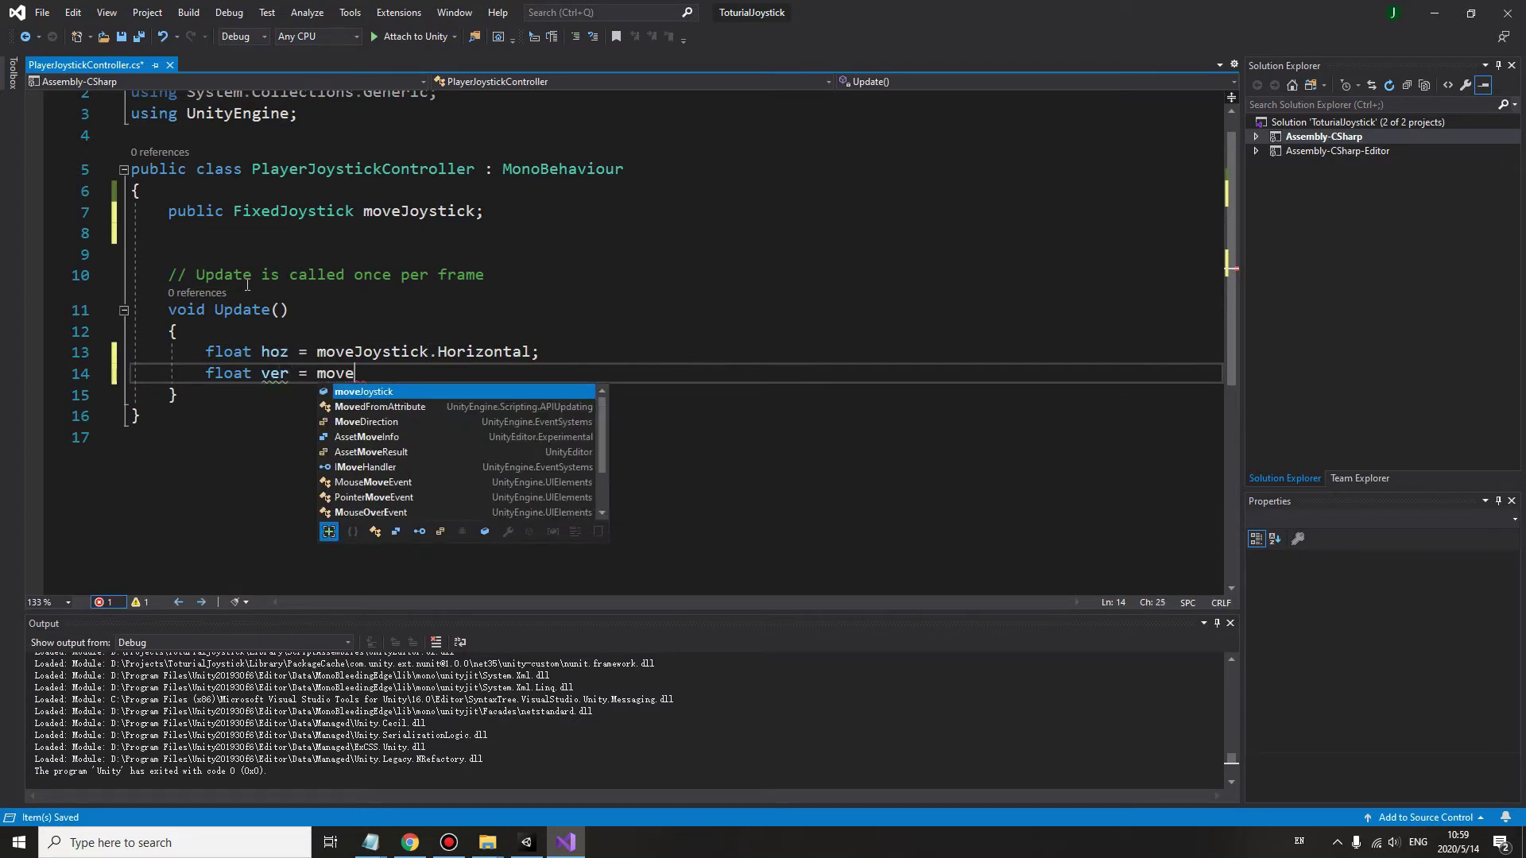
key("Tab")
type(".v")
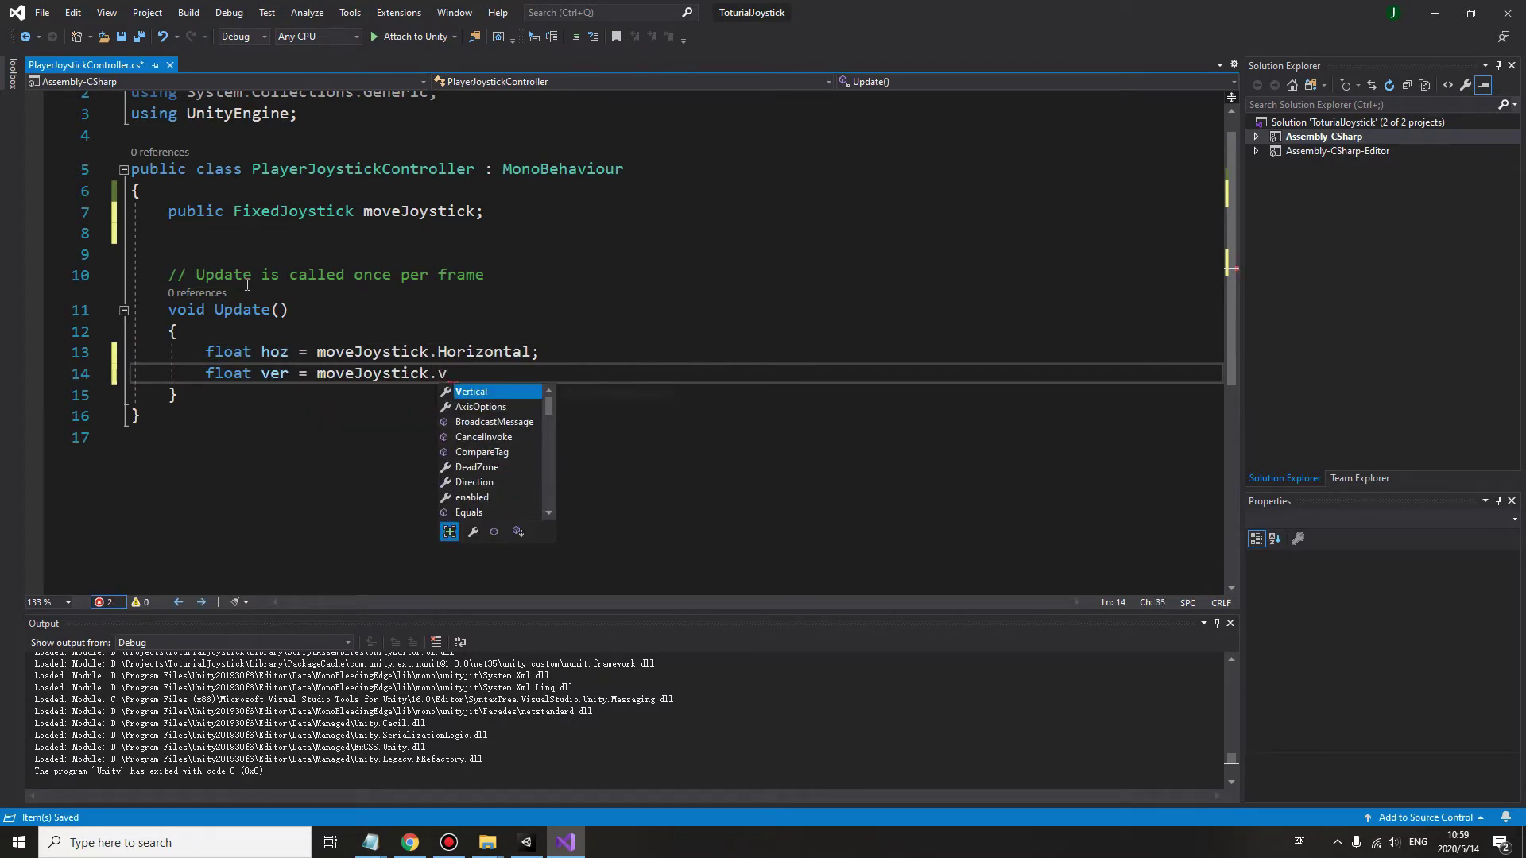
key("Tab")
type(";")
key("Return")
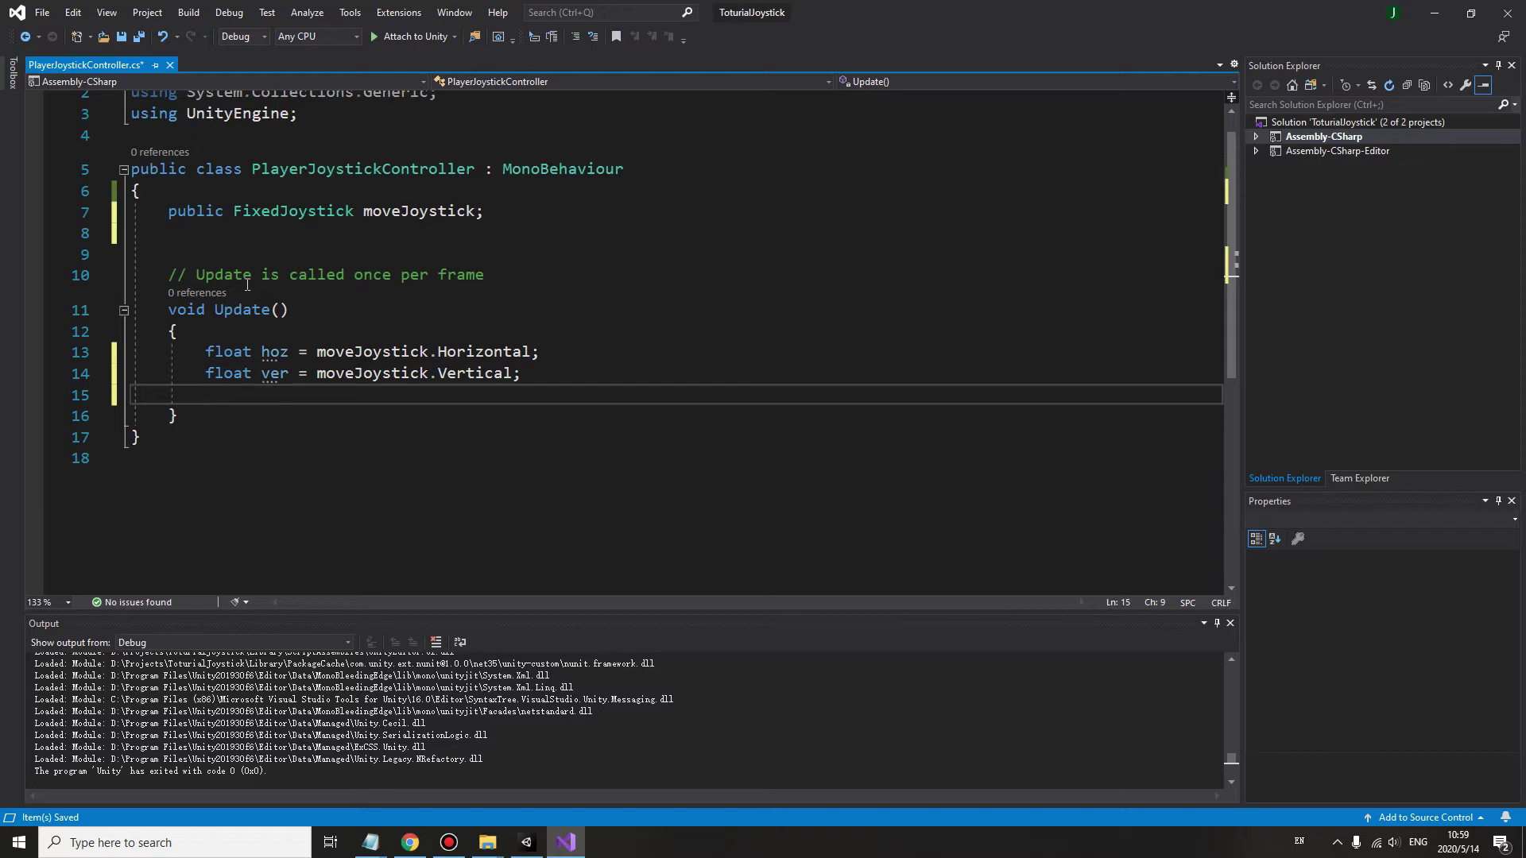
type("Vec")
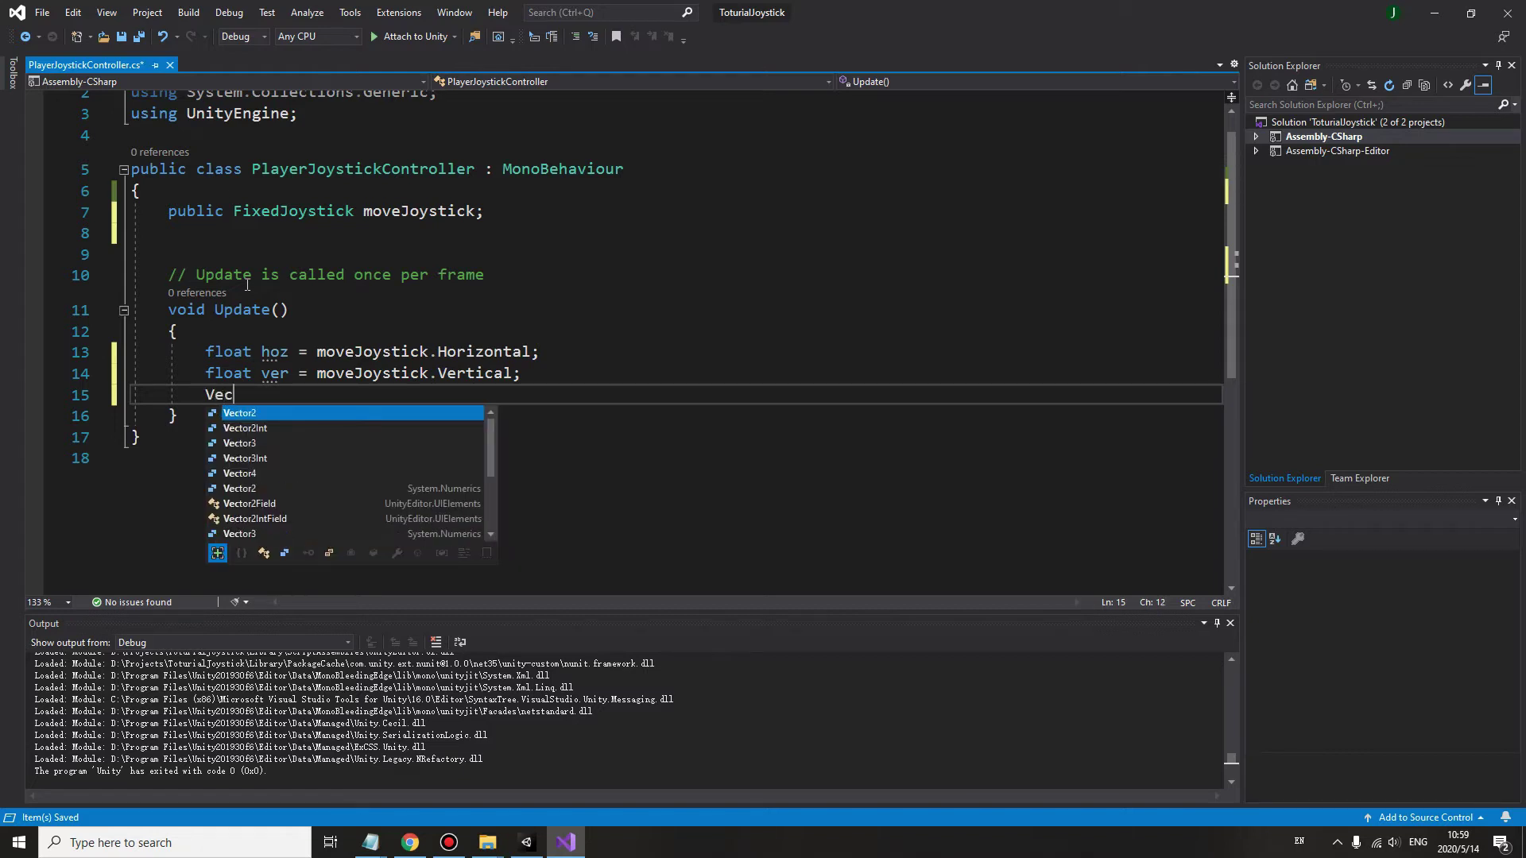
Create a normalized Vector3 direction variable from hoz and ver
key("Down")
key("Tab")
type("dire")
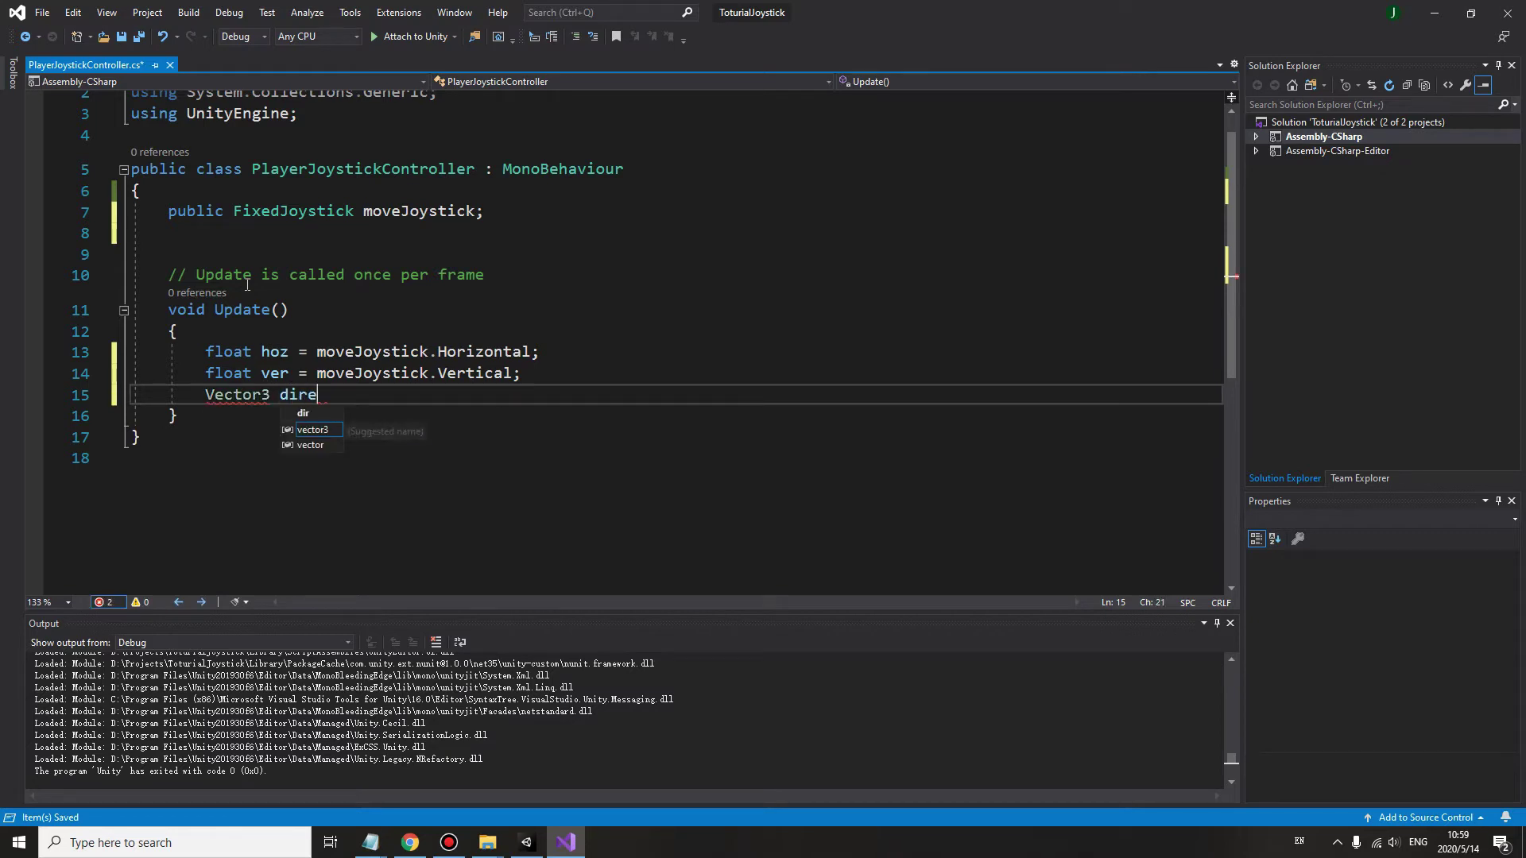
type("ction = ")
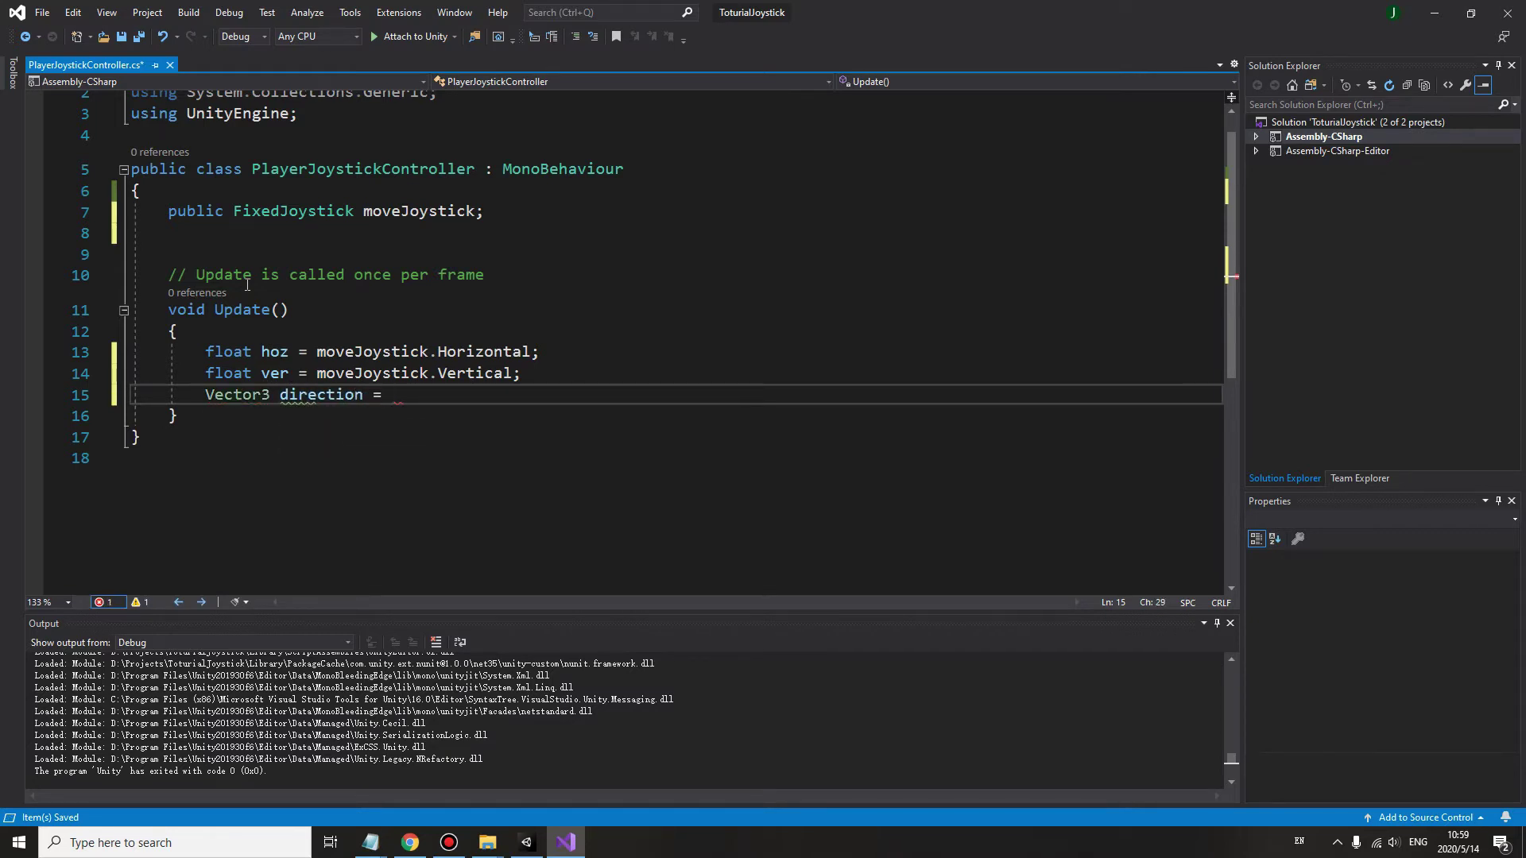
type("new Vector3")
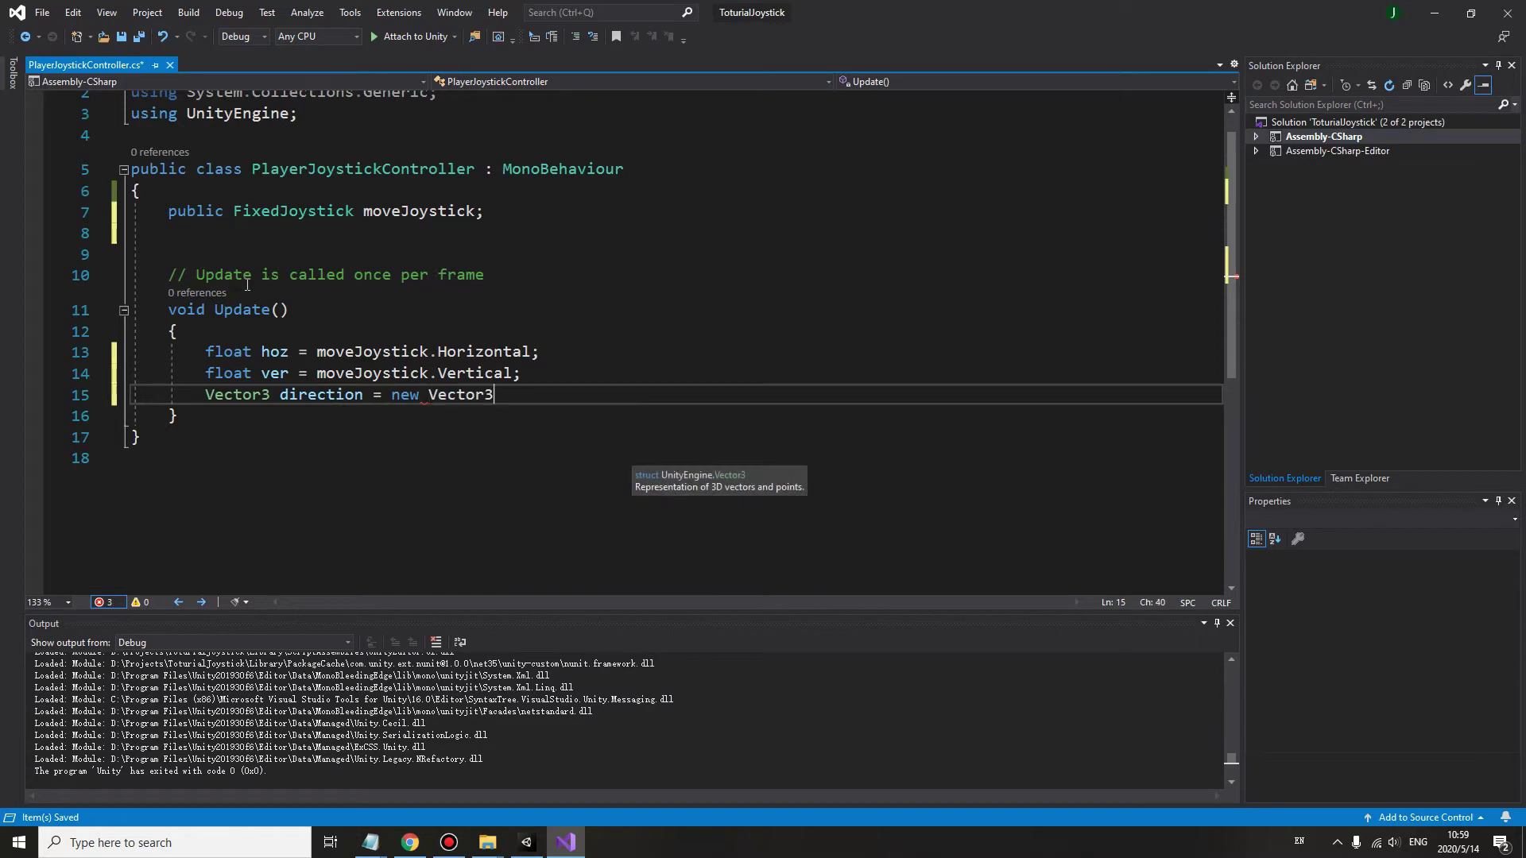
type("(")
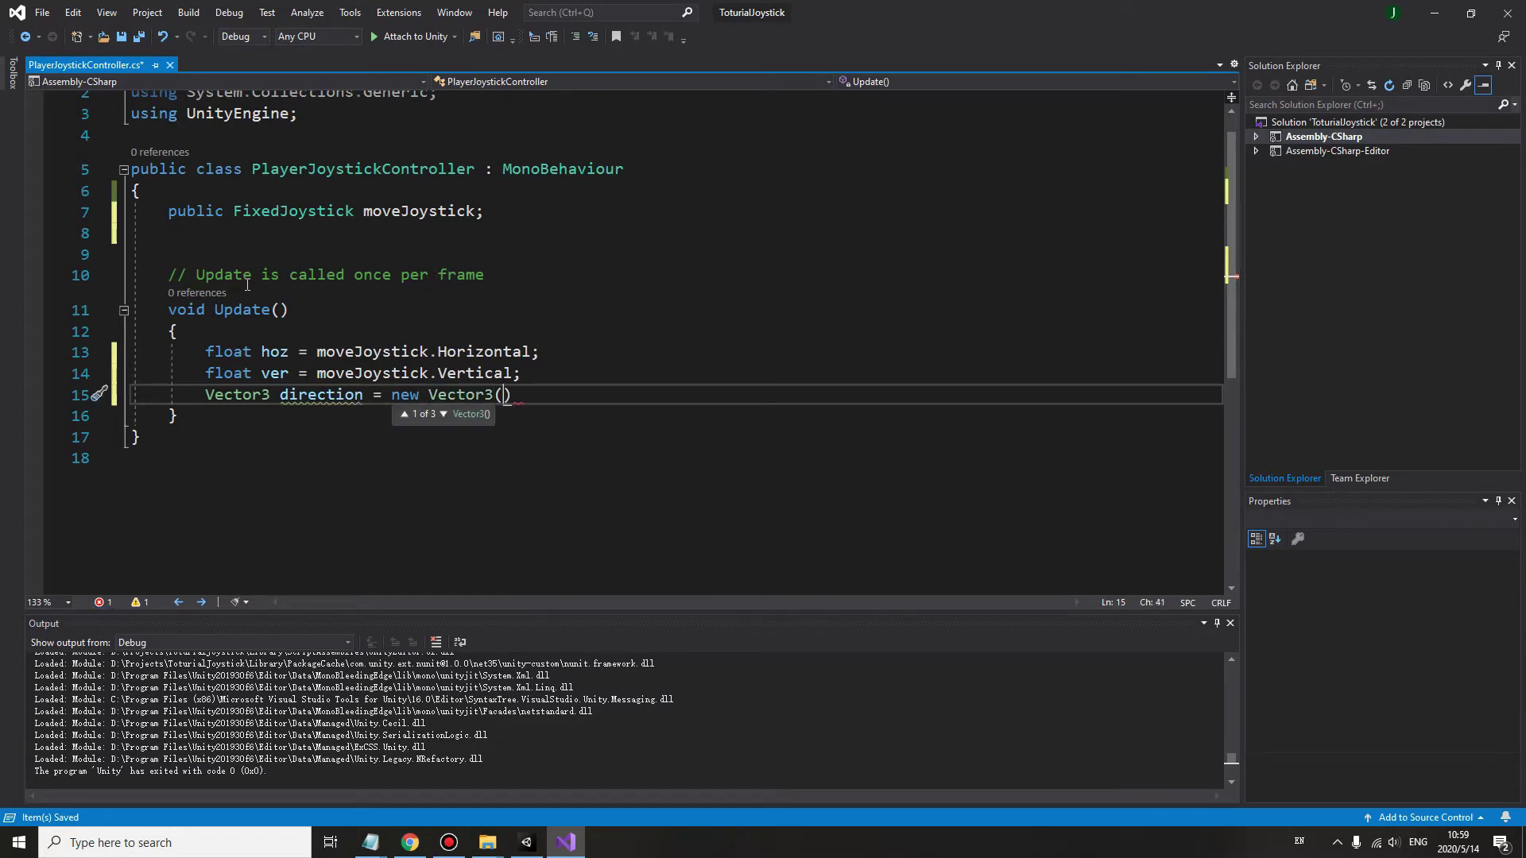
type("hoz, ")
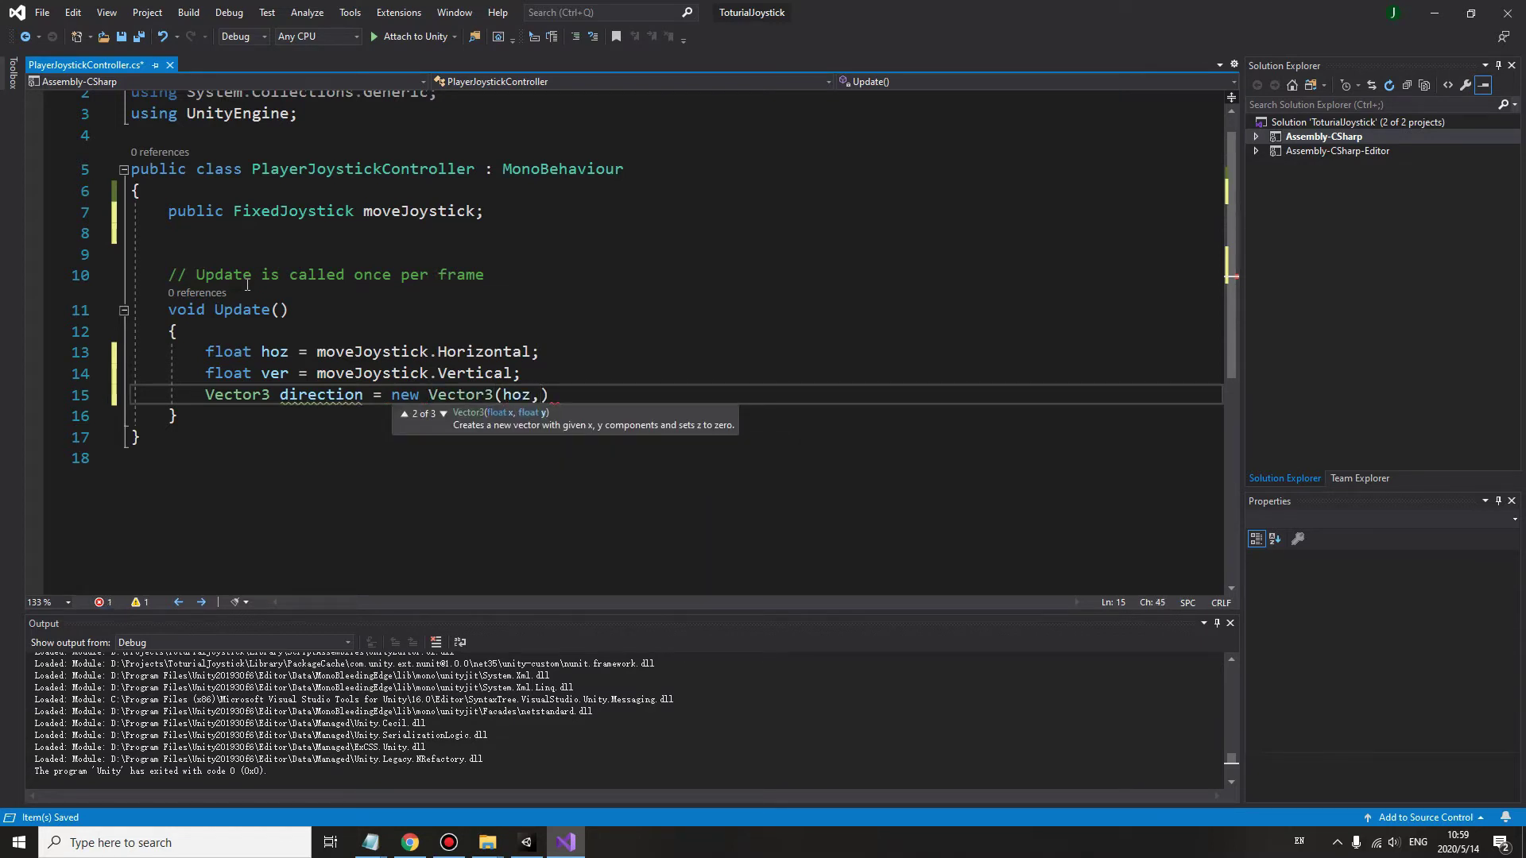
type("0, ")
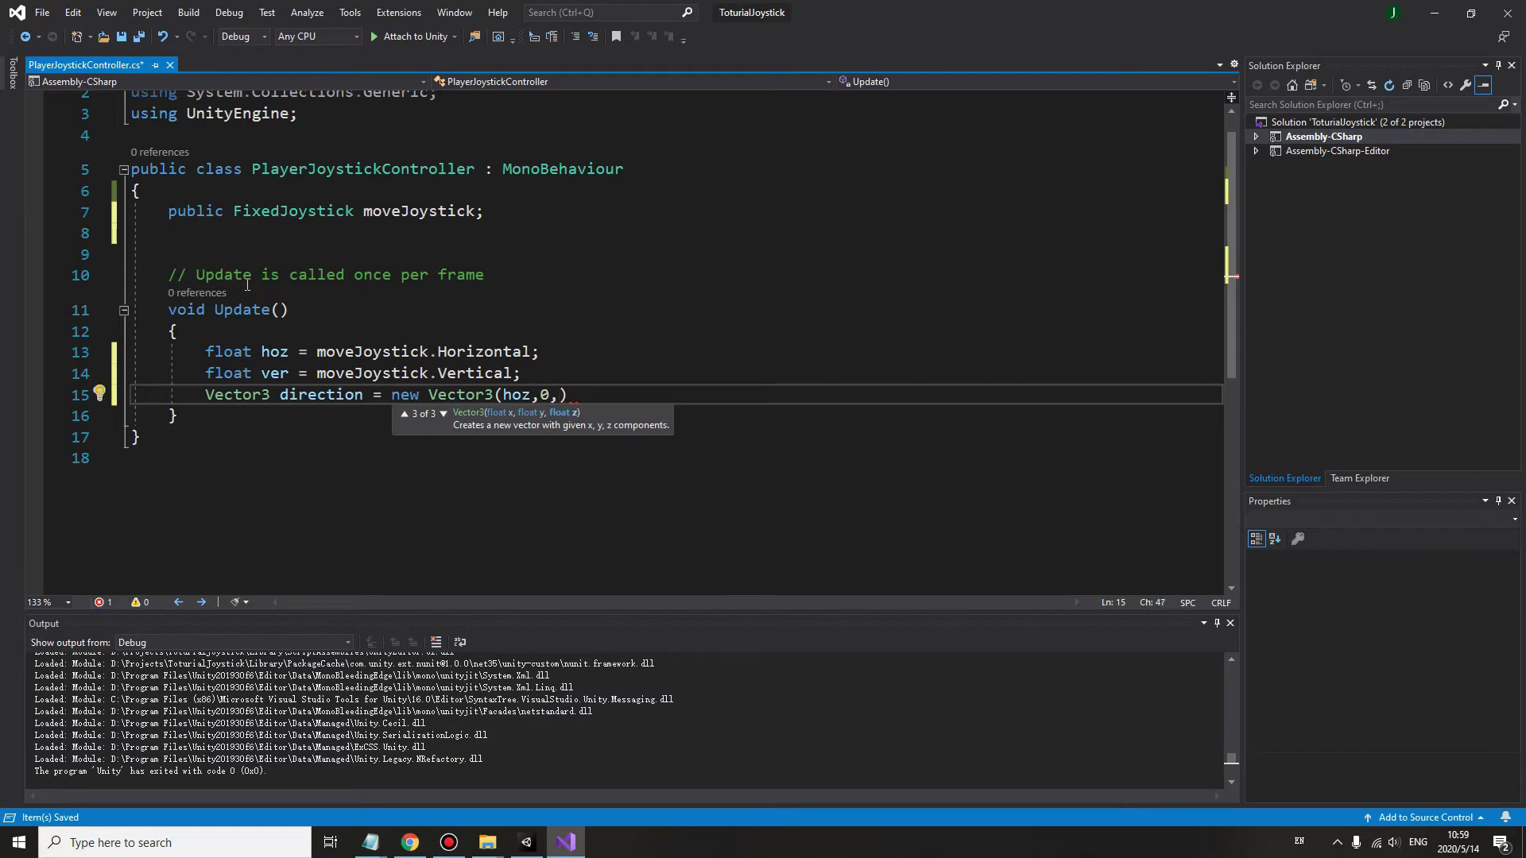
type("ver")
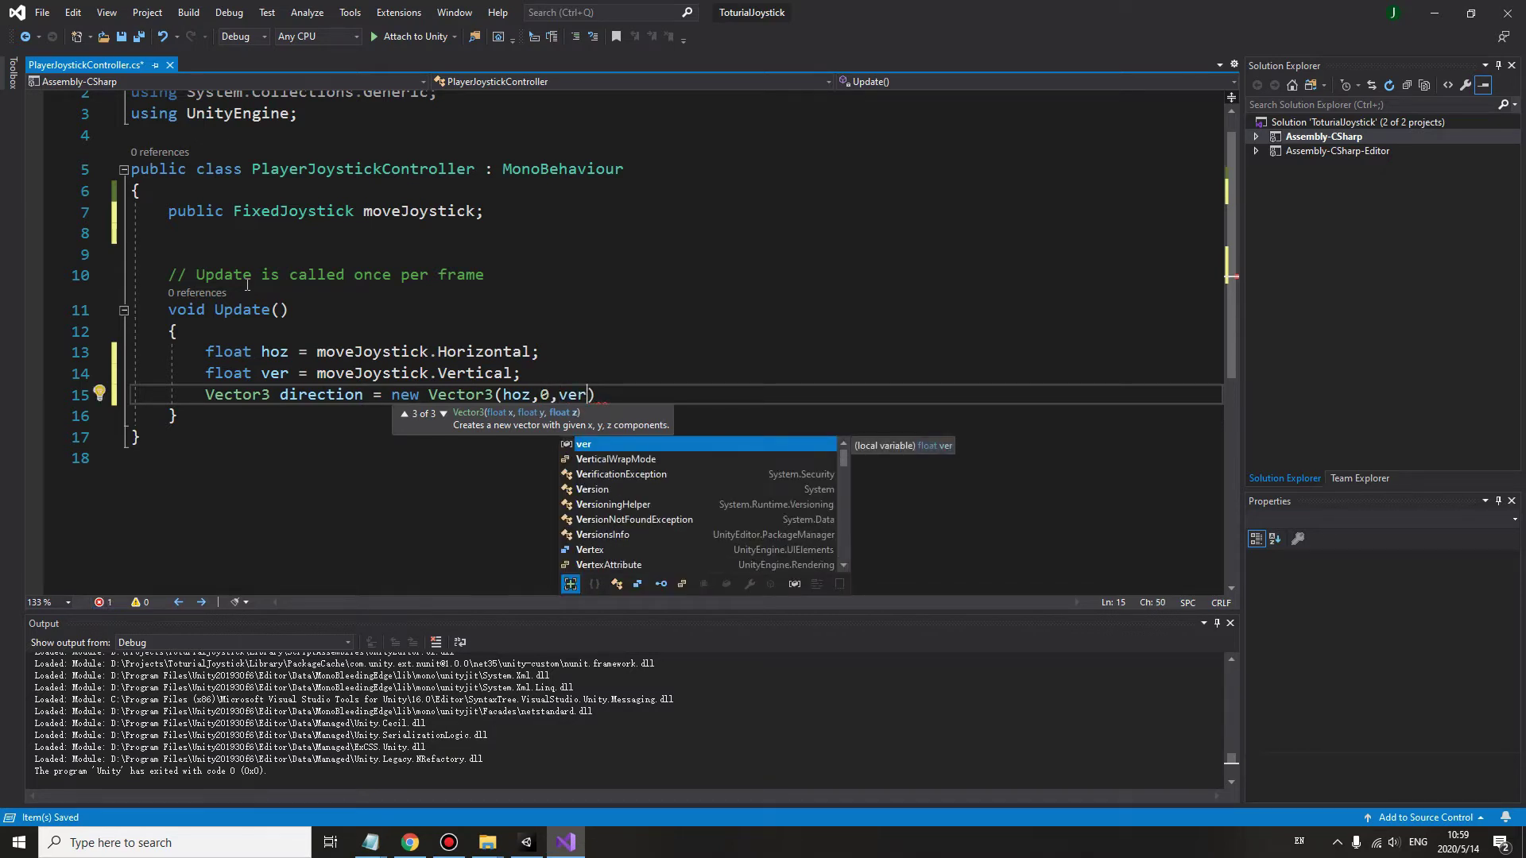
type(");")
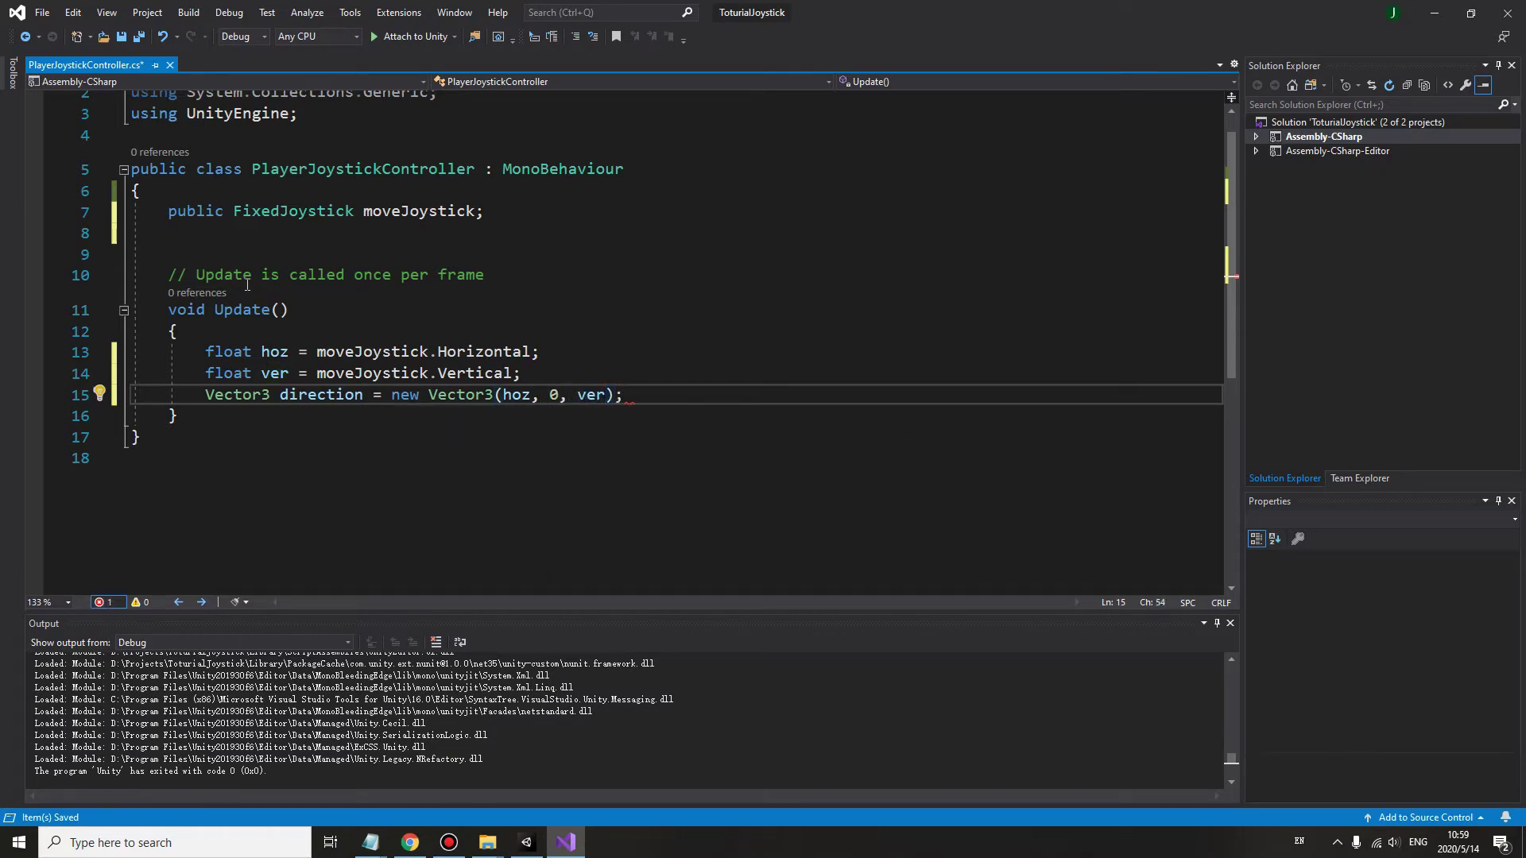
key("Left")
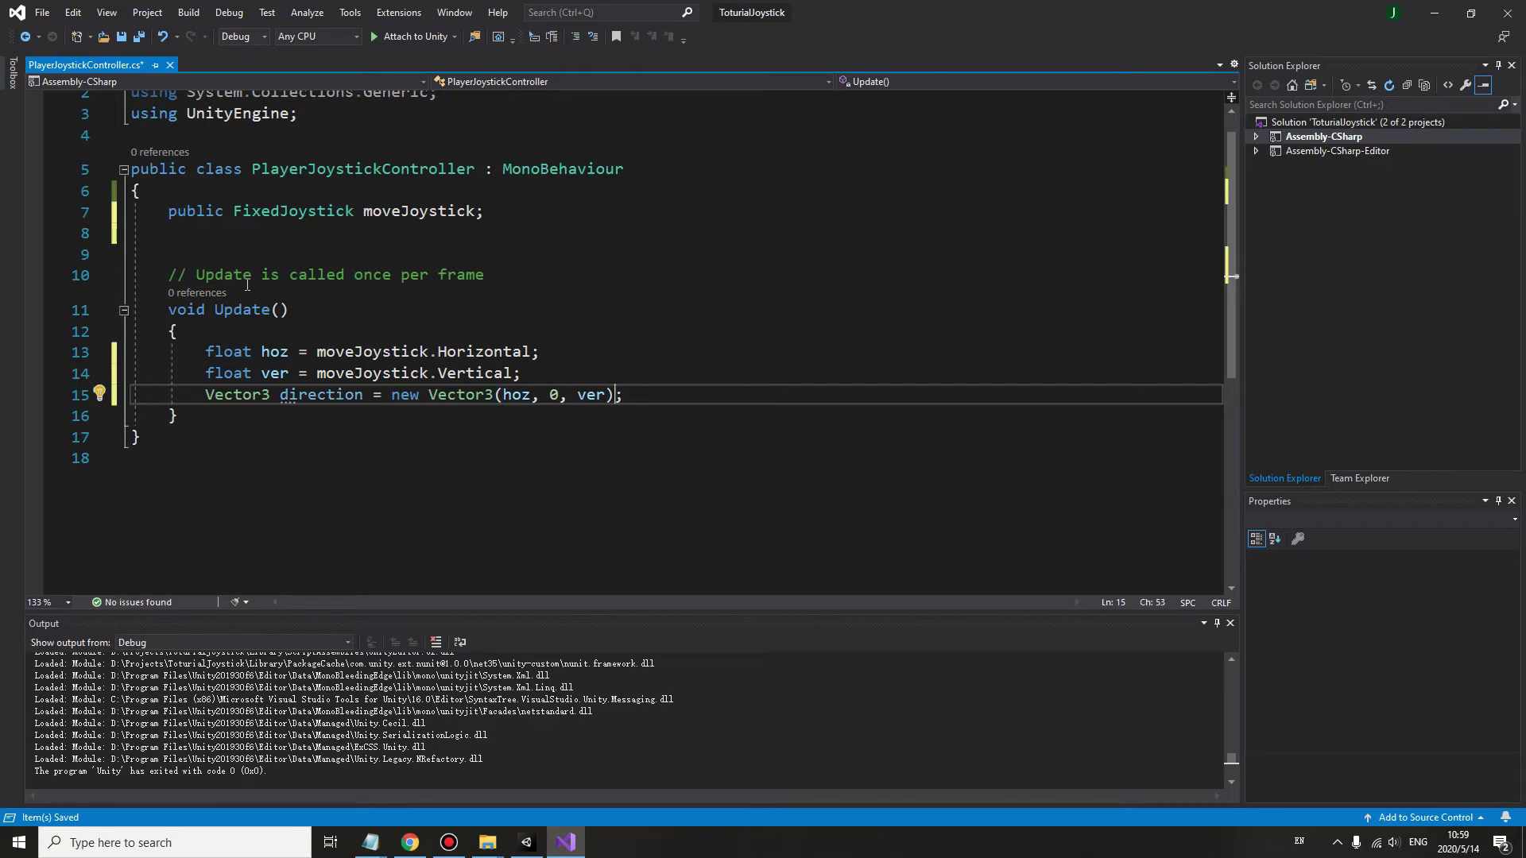
type(".no")
key("Tab")
key("Return")
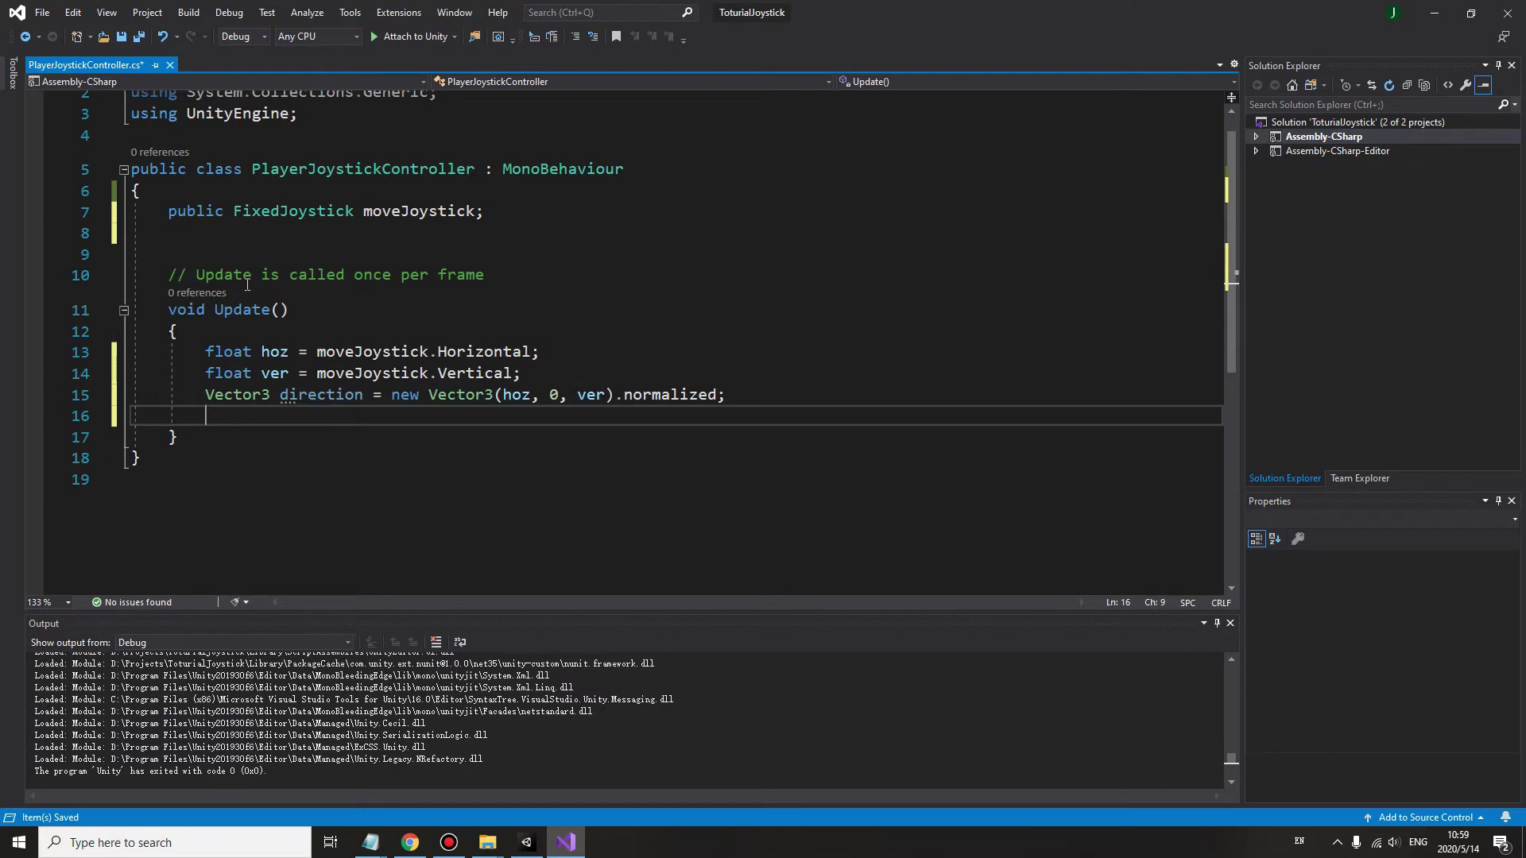
type("tr")
Add 'transform.Translate(direction * 0.02f, Space.World);' and save the script
key("Tab")
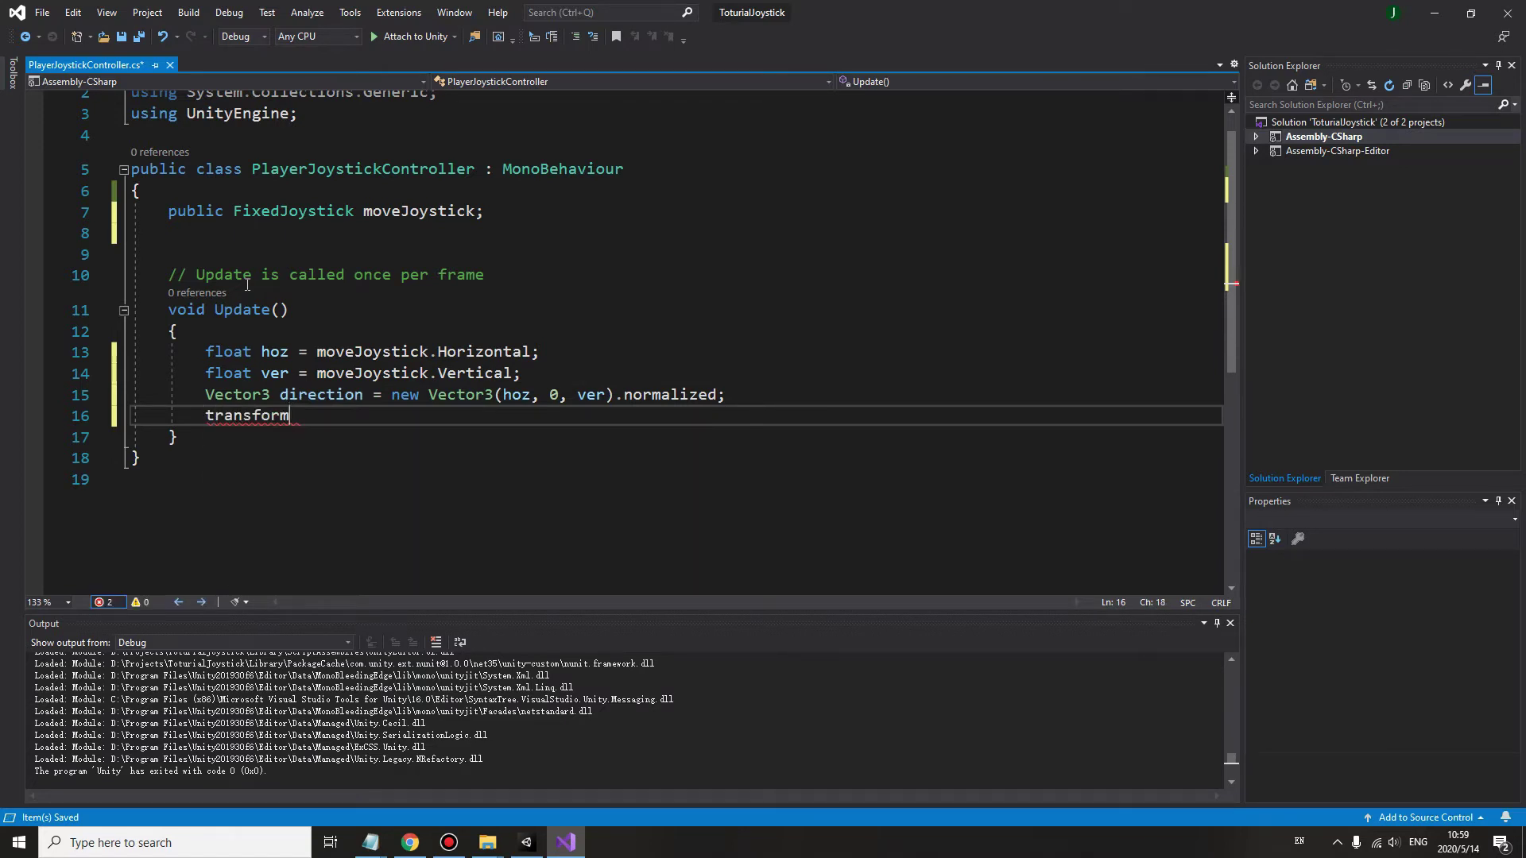
type(".tr")
key("Down")
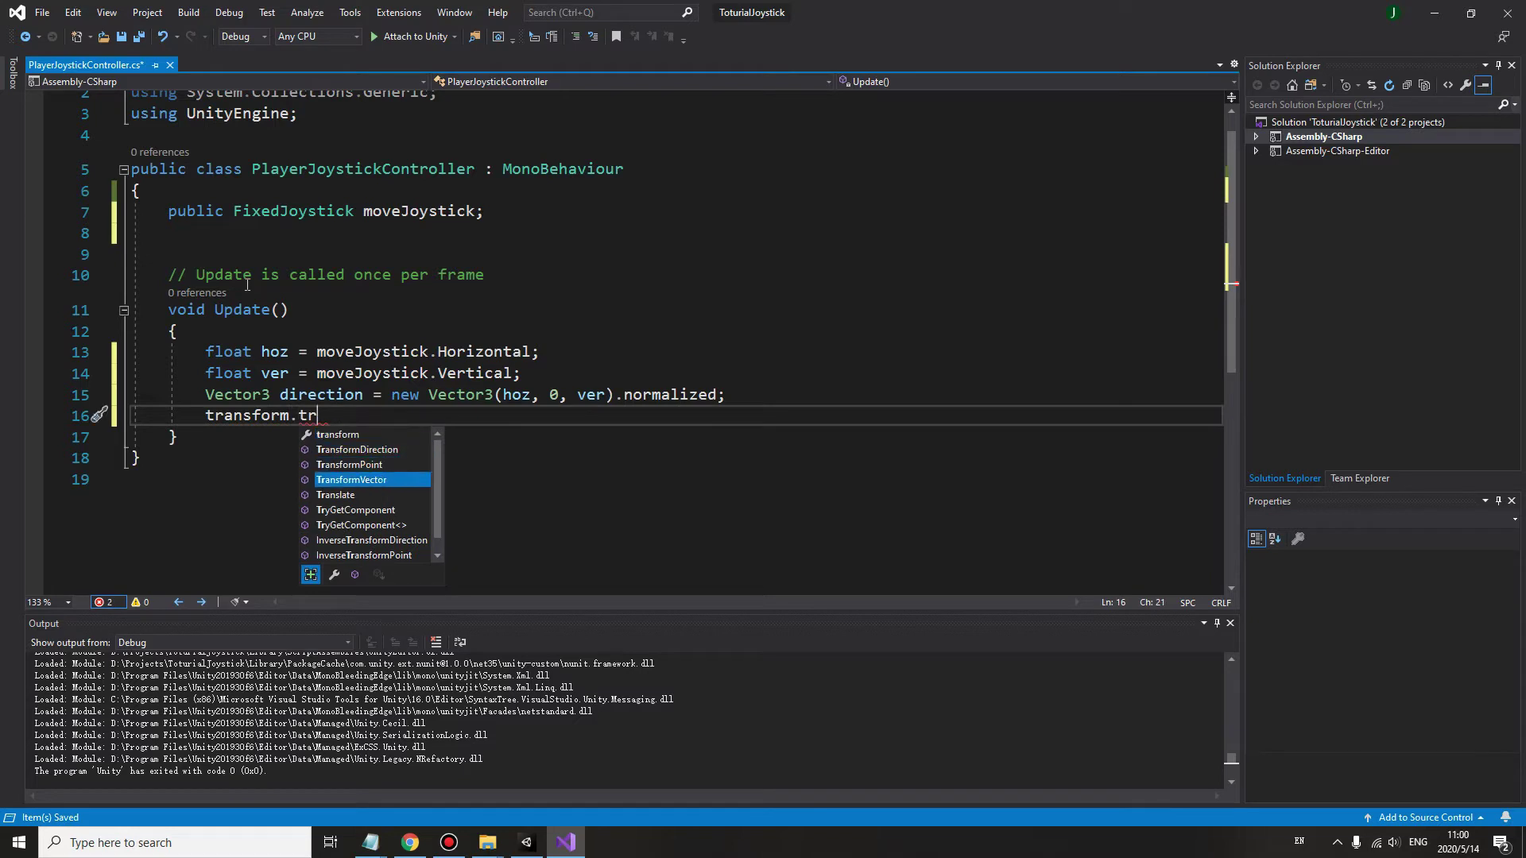
key("Down")
key("Escape")
type("anslate(")
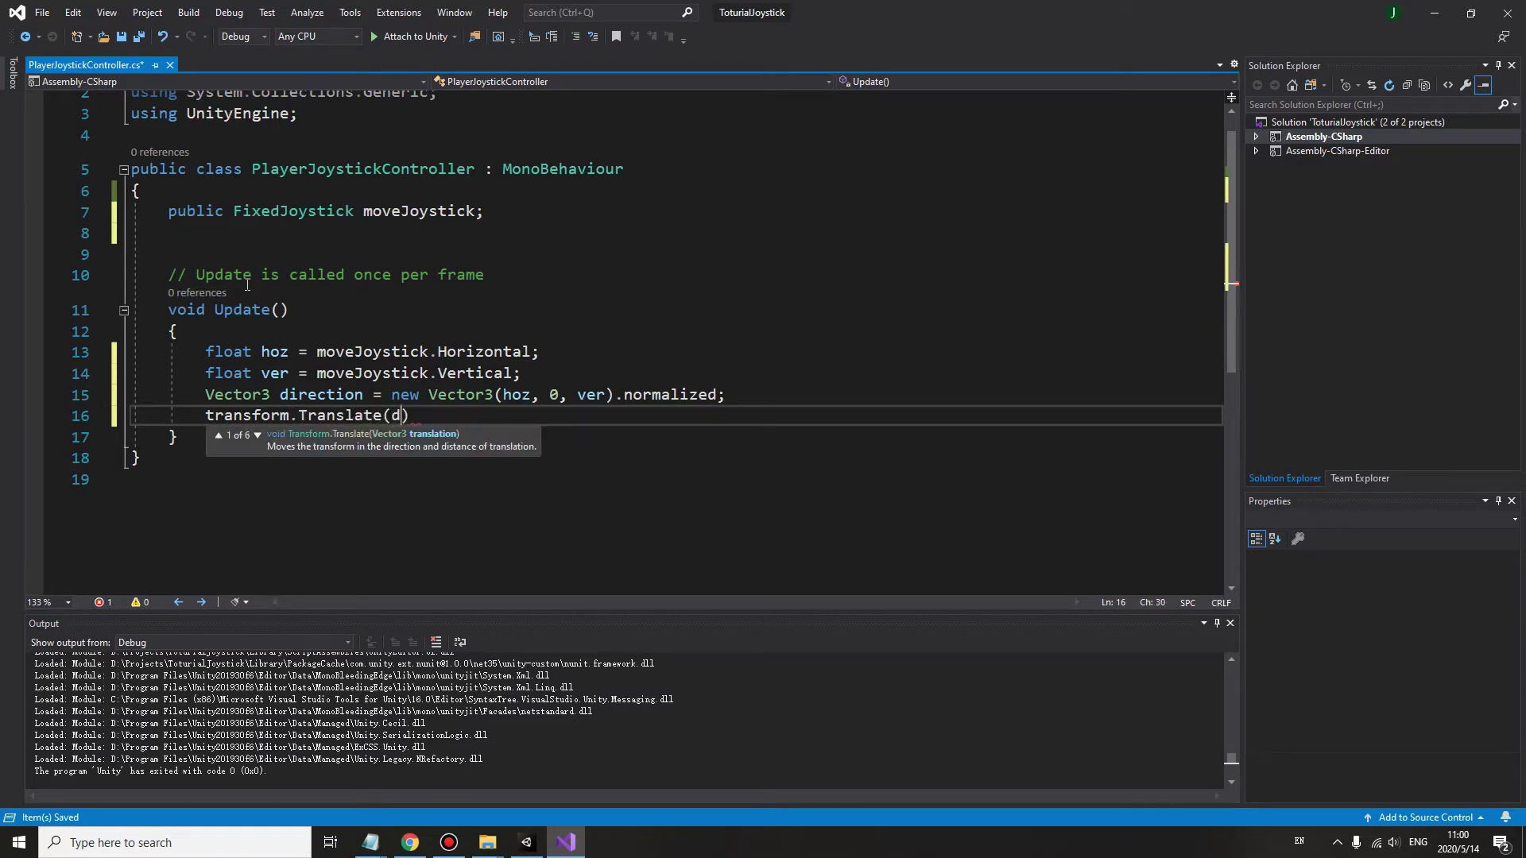
type("dire")
key("Tab")
type("*0.")
type("02")
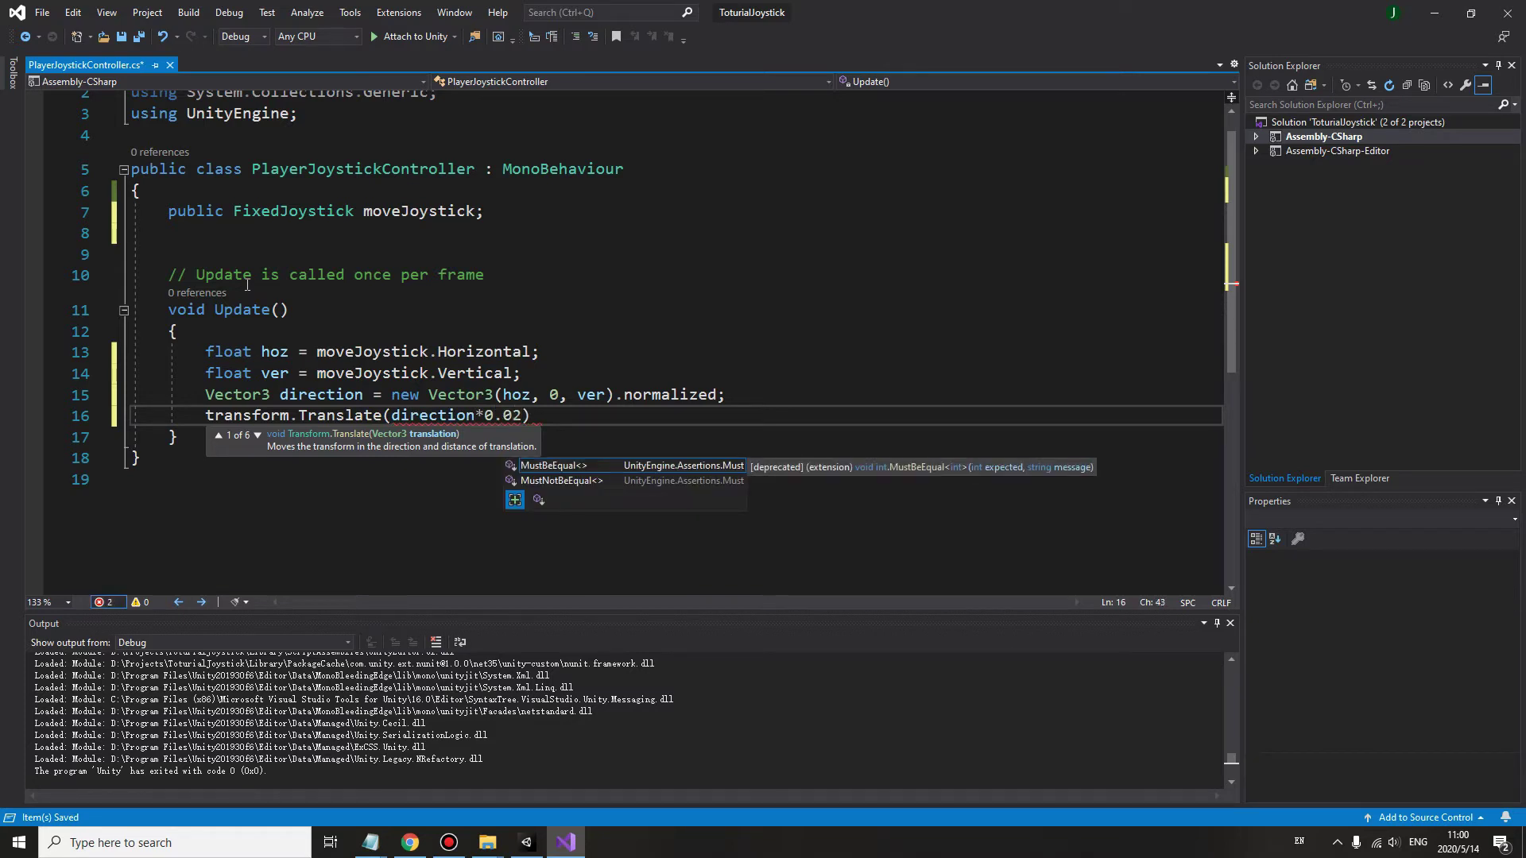
type("f")
type(",")
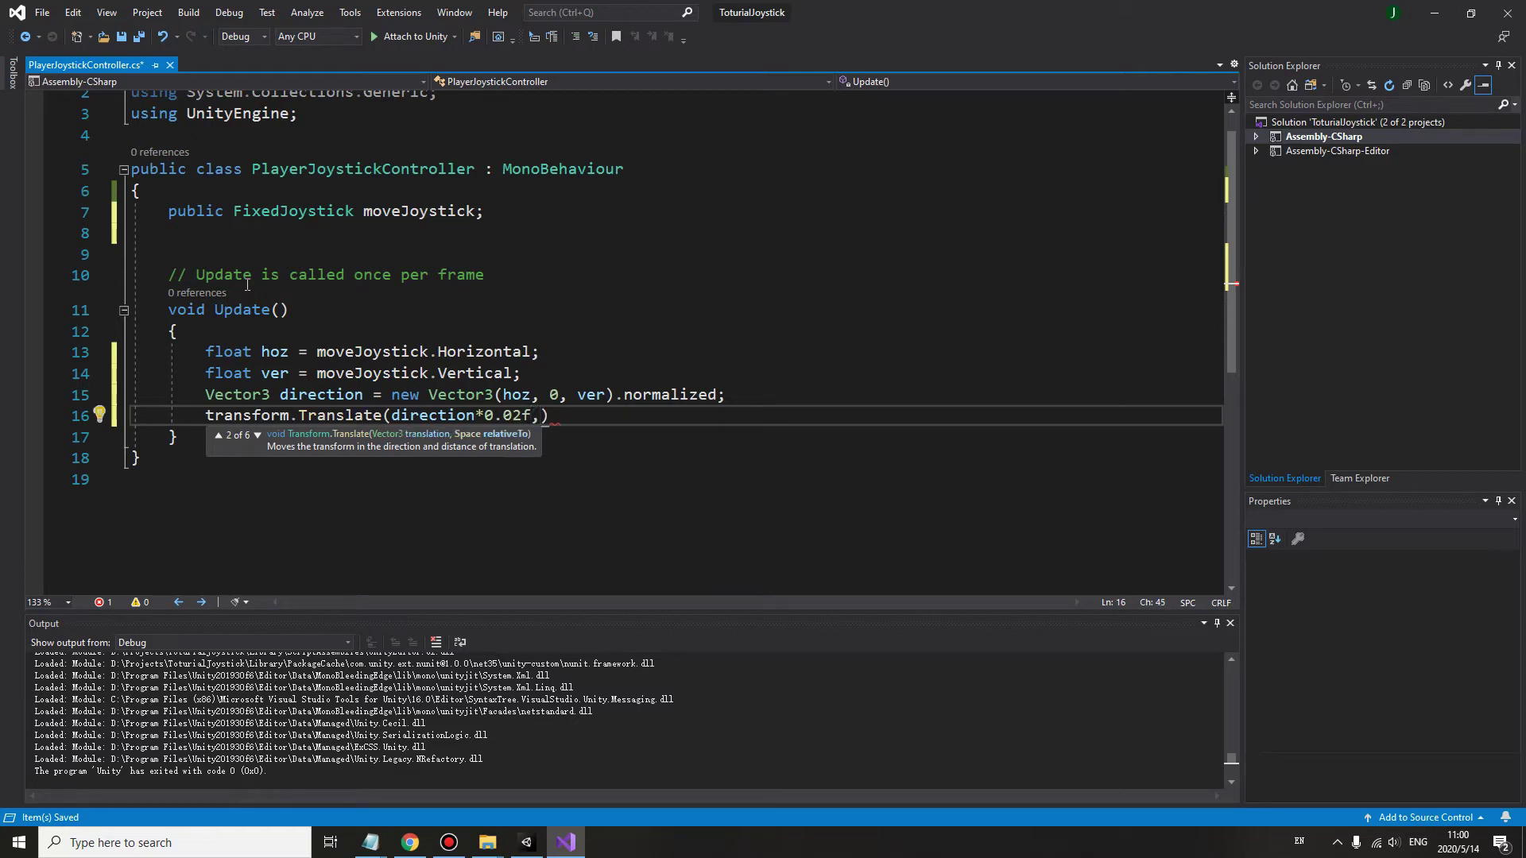
type("Wor")
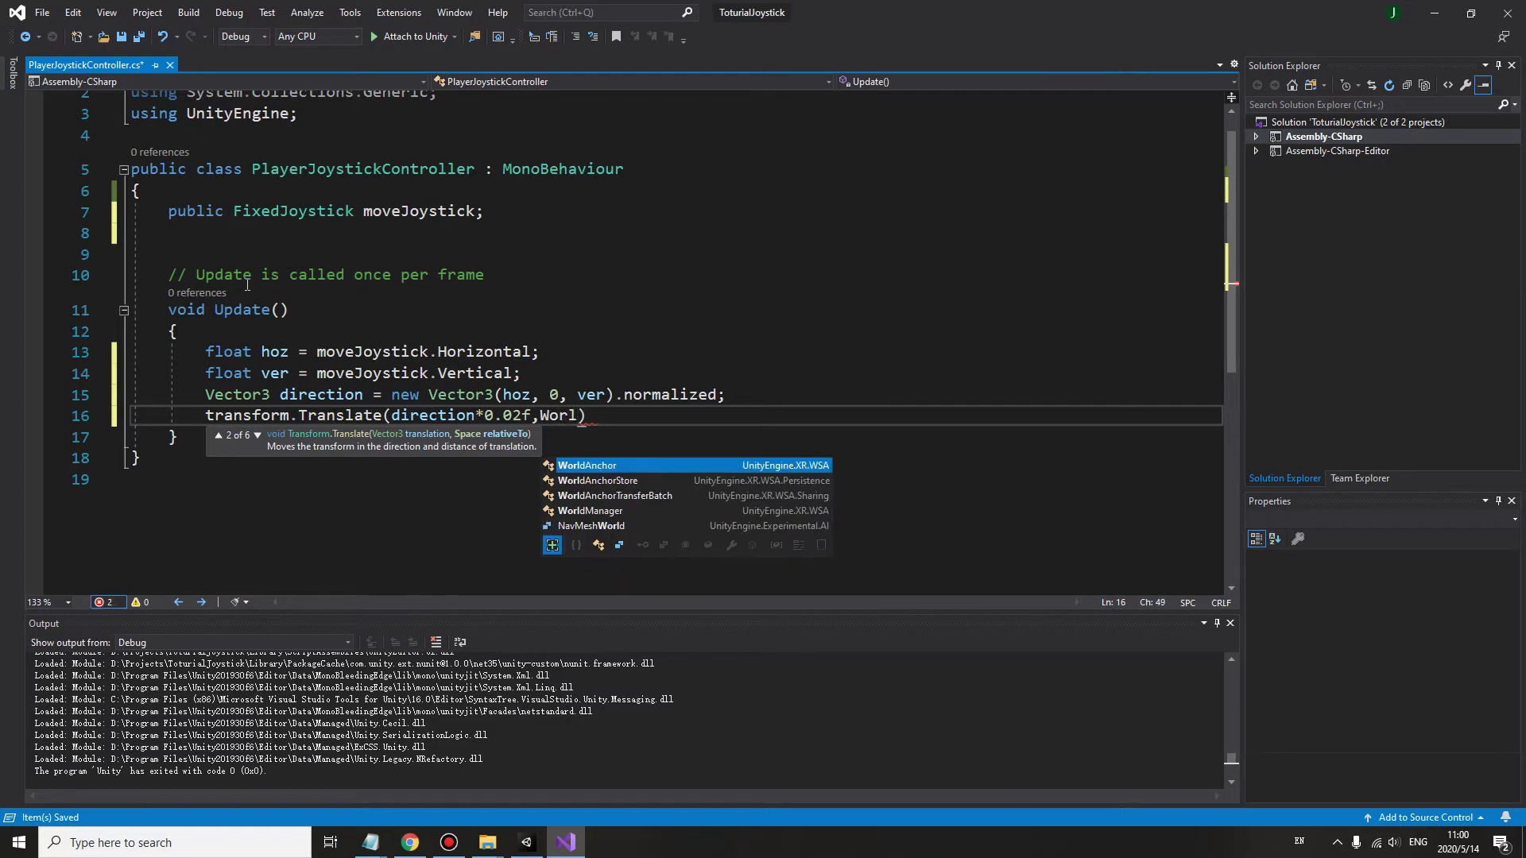
type("l")
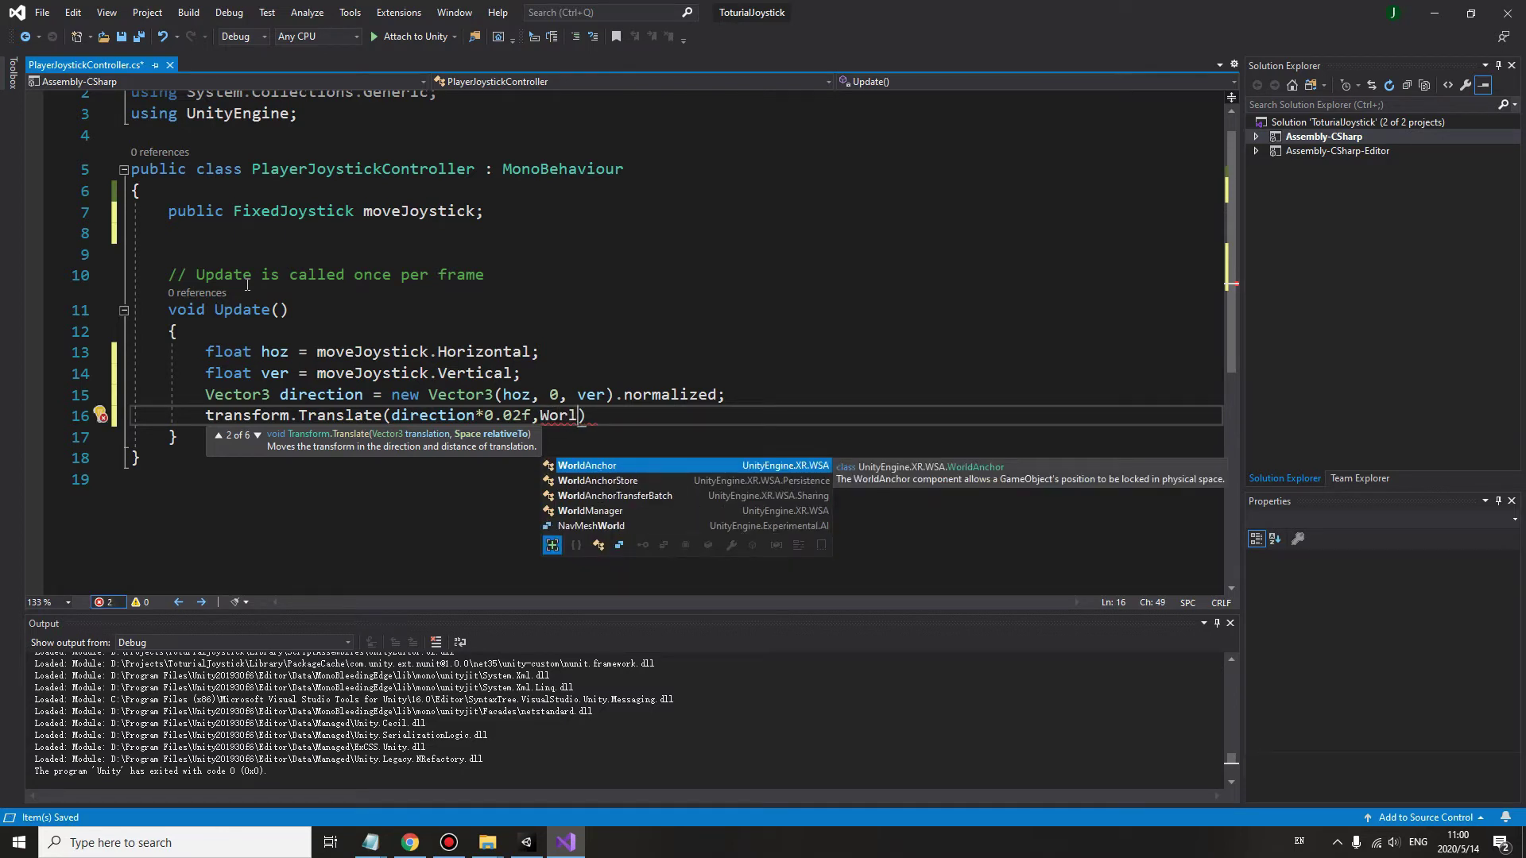
key("BackSpace")
key("BackSpace")
key("BackSpace")
key("BackSpace")
type("Sp")
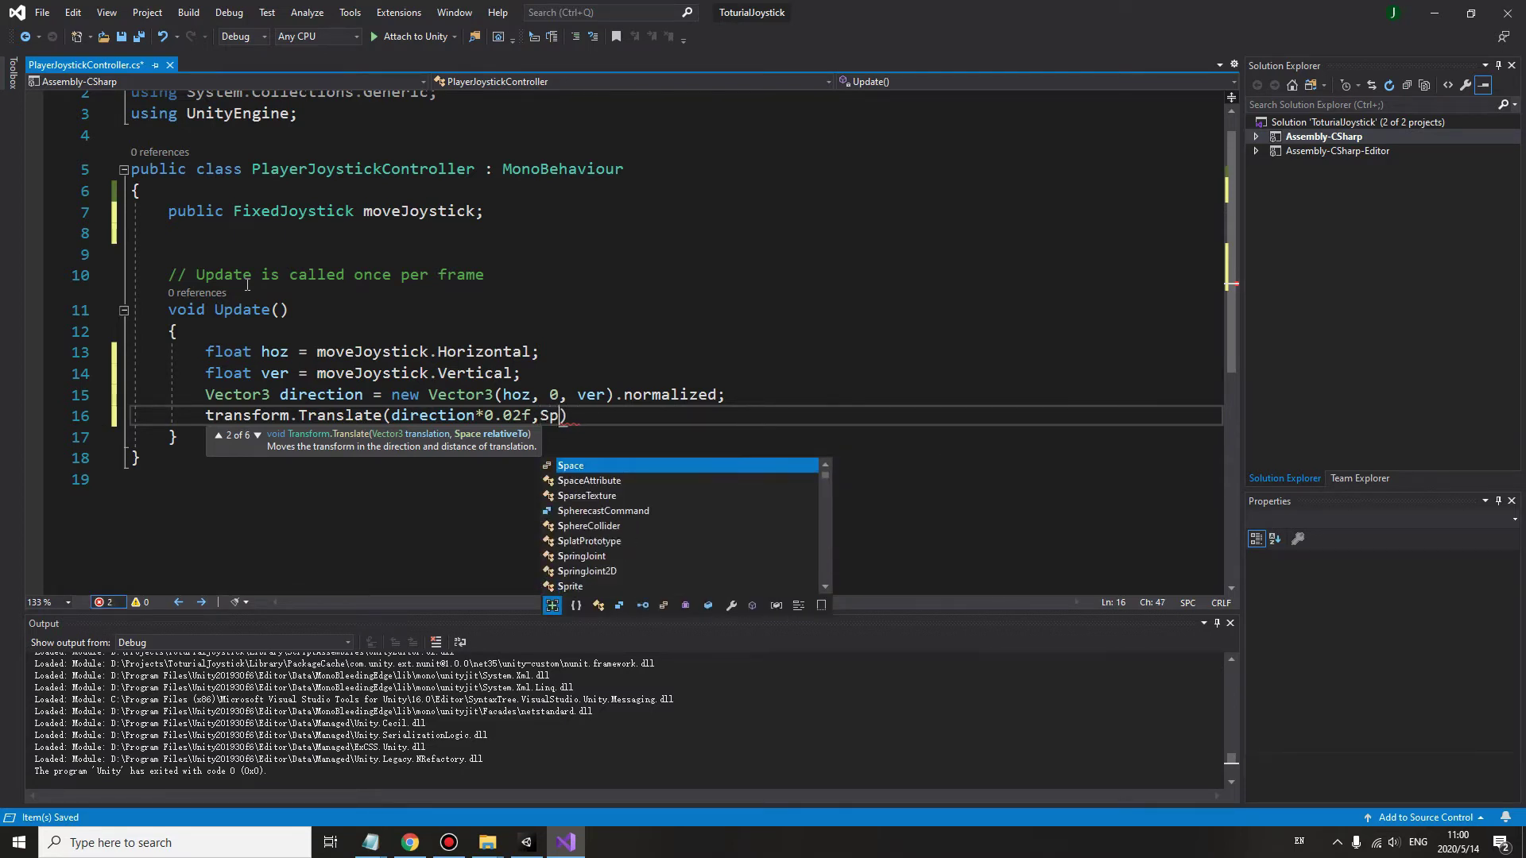
type("ace.wo")
key("Tab")
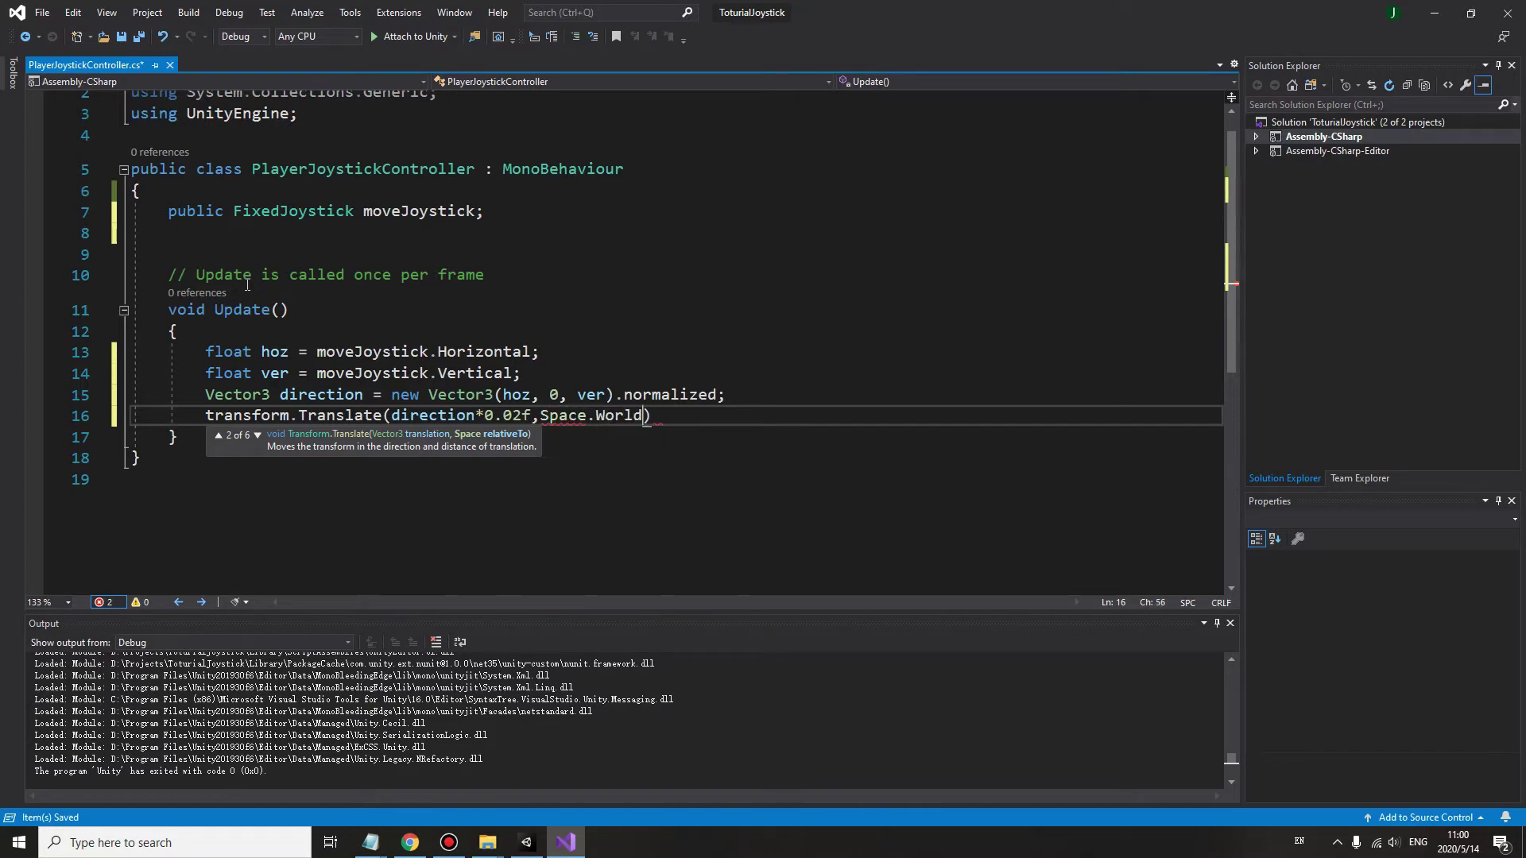
key("End")
type(";")
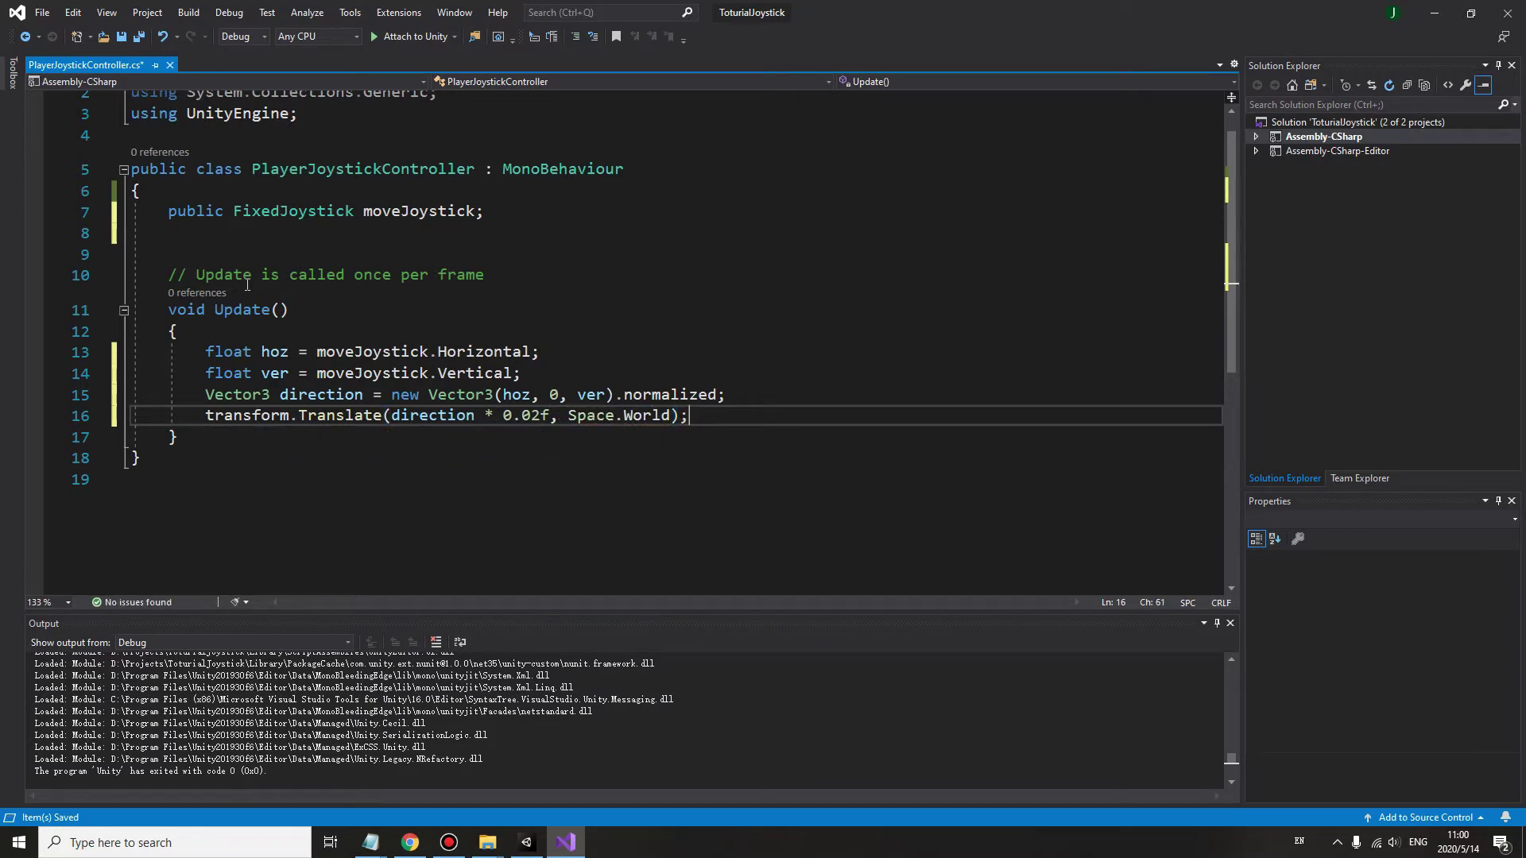
key("ctrl+s")
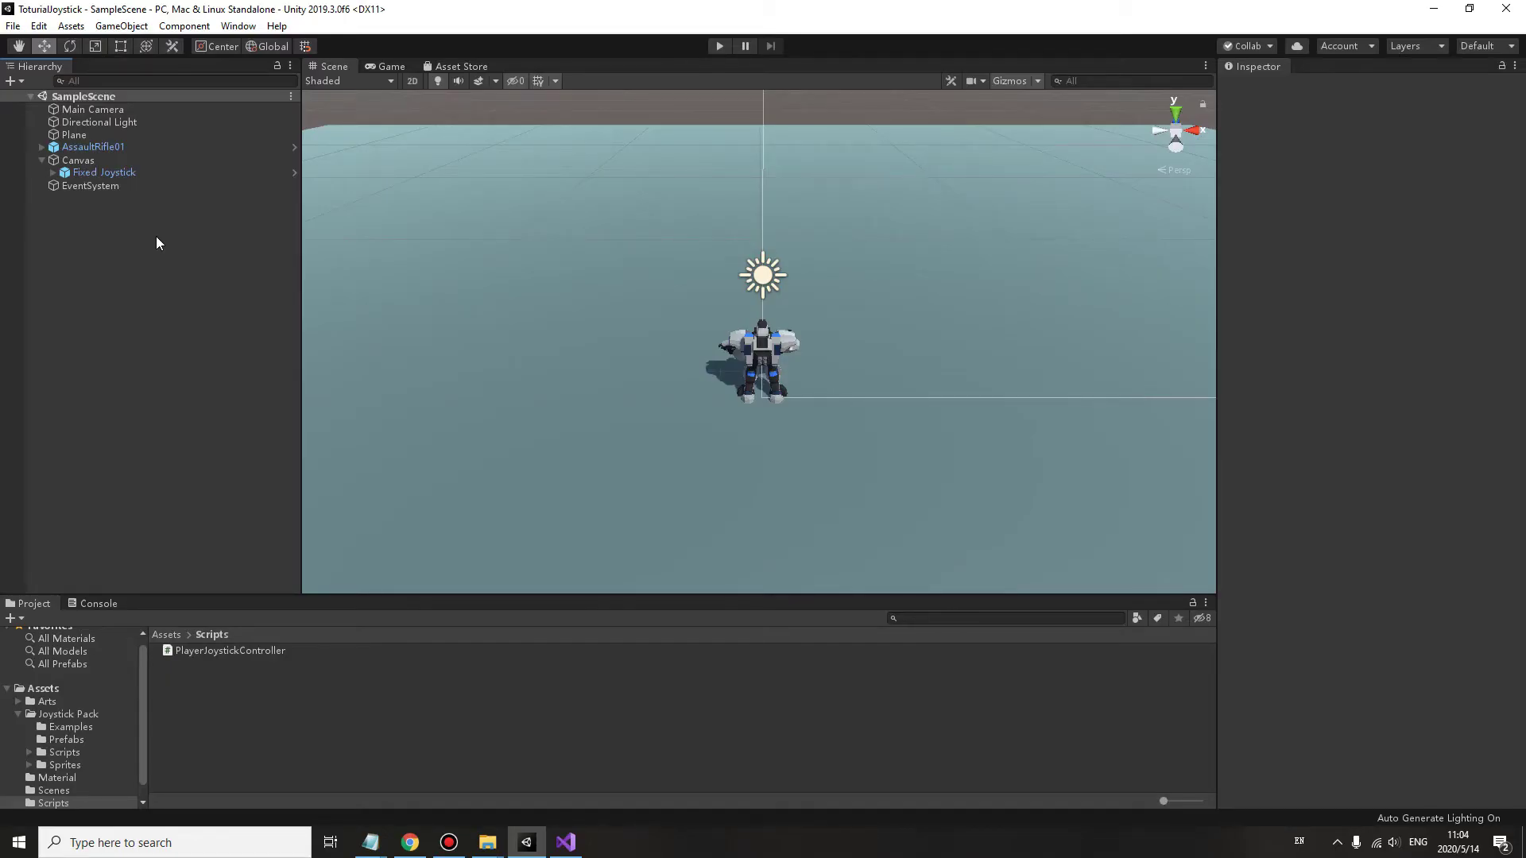
Rename Fixed Joystick to MoveJoystick and add PlayerJoystickController to AssaultRifle01
left_click(102, 171)
key("F2")
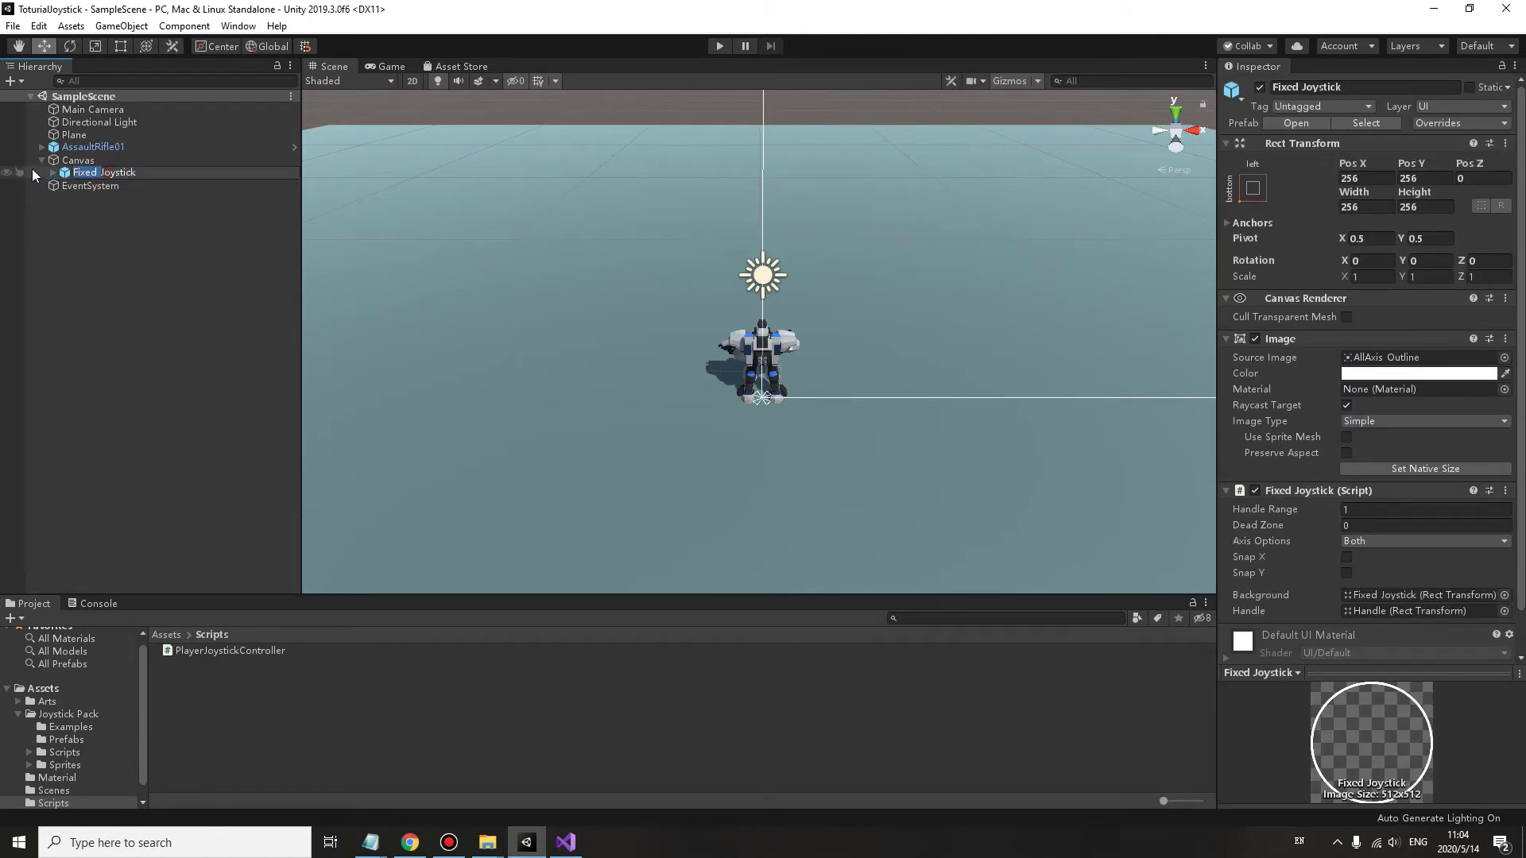
type("MoveJoystick")
key("Return")
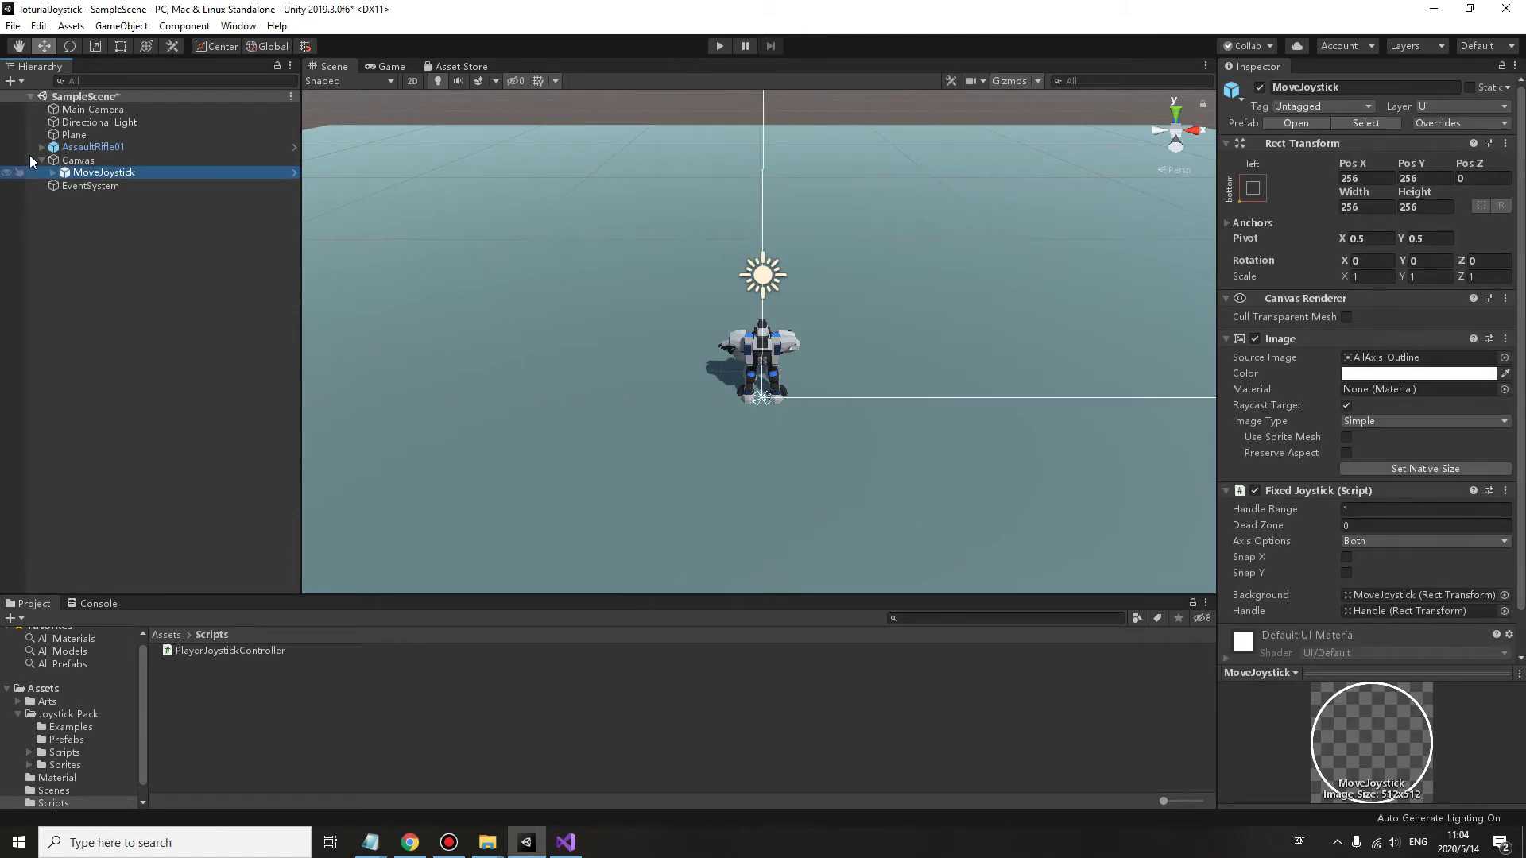
left_click(92, 147)
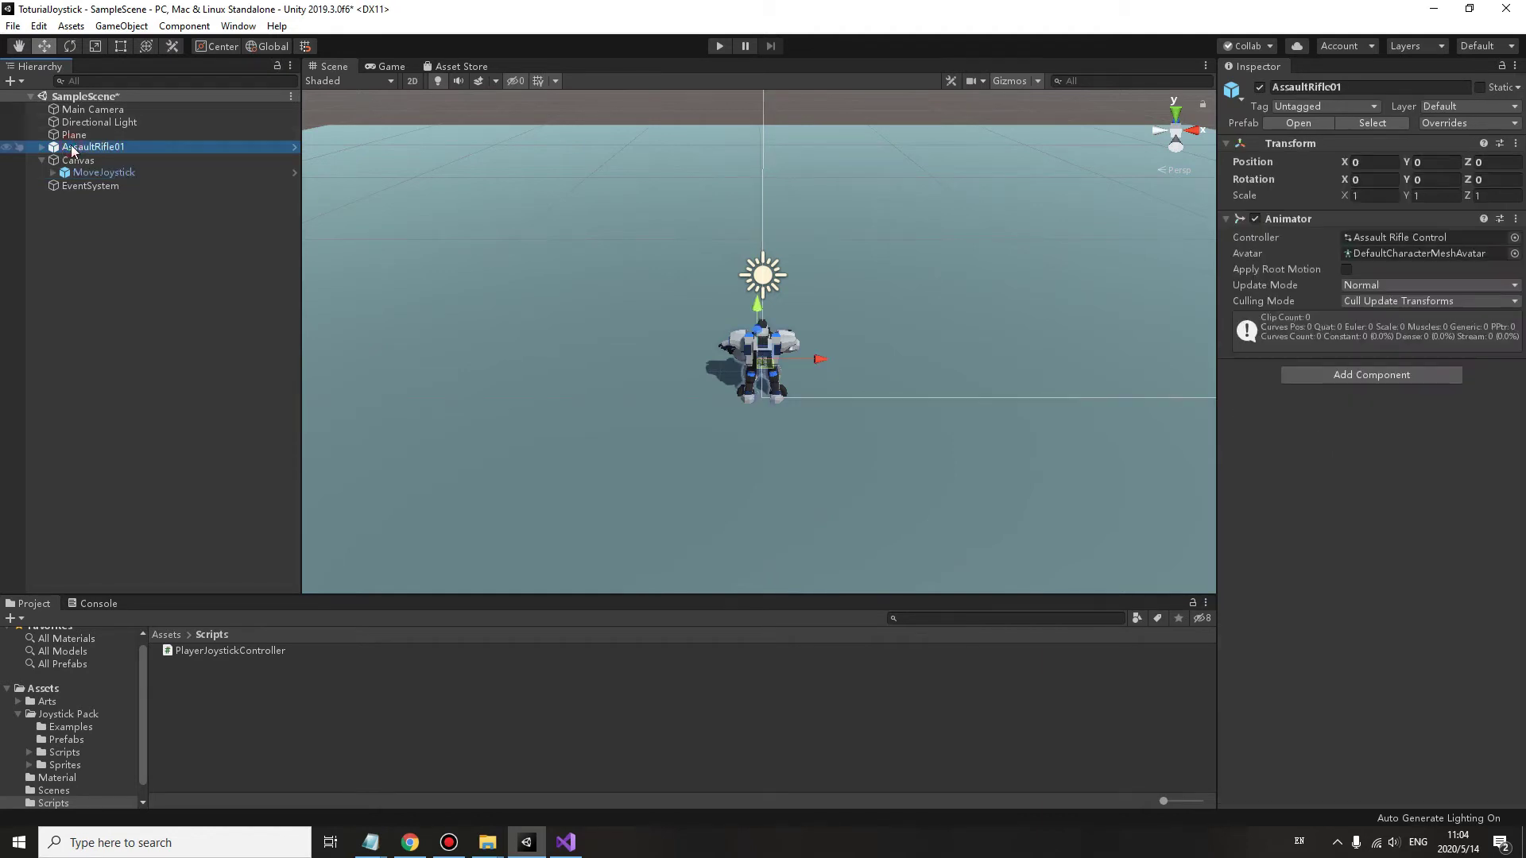
left_click_drag(242, 651, 1285, 426)
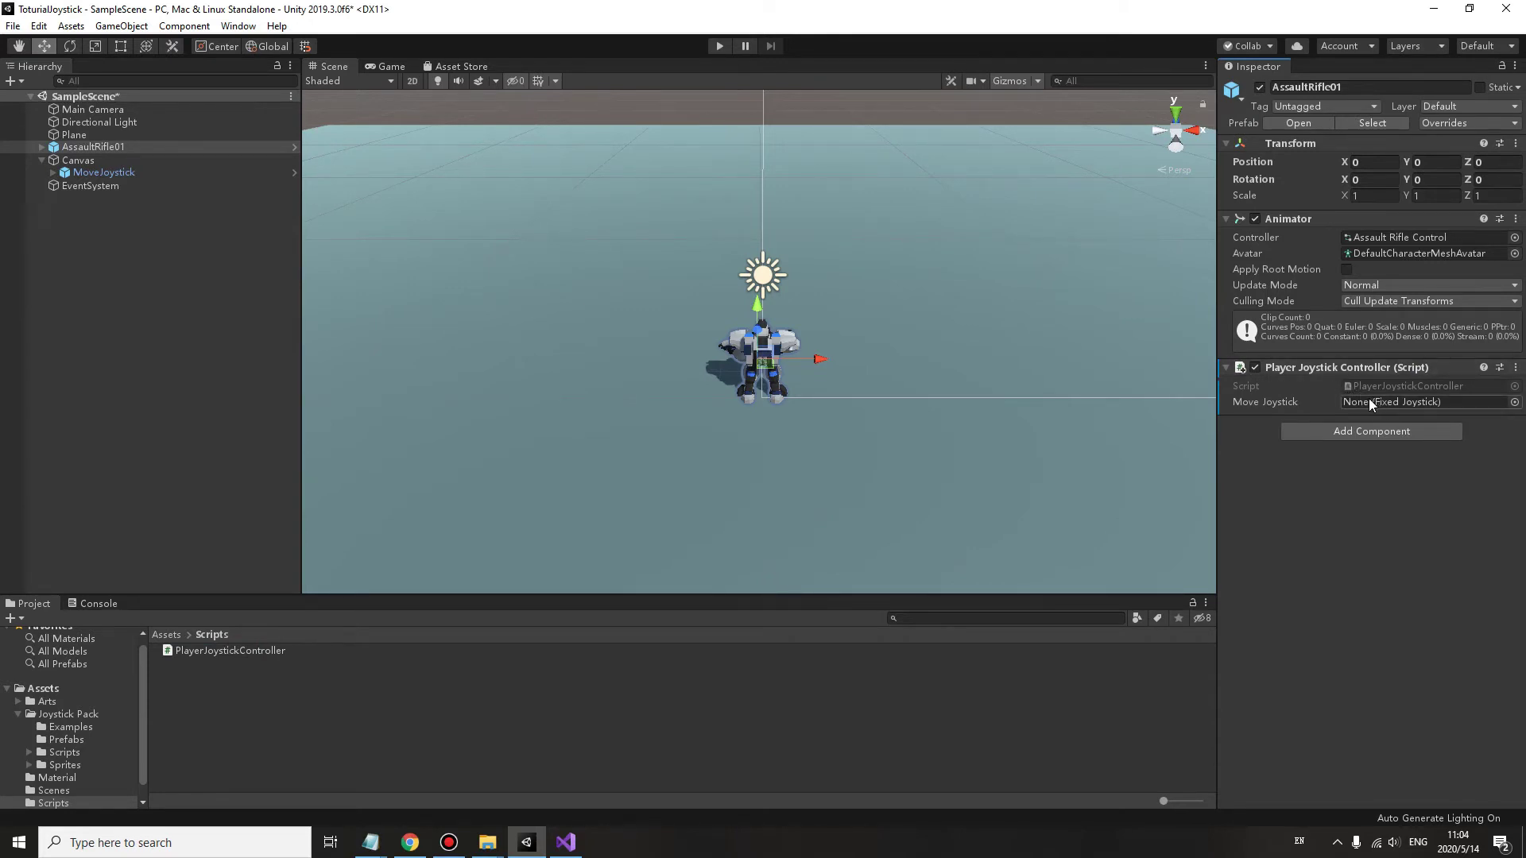
Assign MoveJoystick to the script's Move Joystick field and save the scene
left_click_drag(105, 173, 1366, 430)
left_click_drag(1389, 401, 1390, 403)
left_click(158, 162)
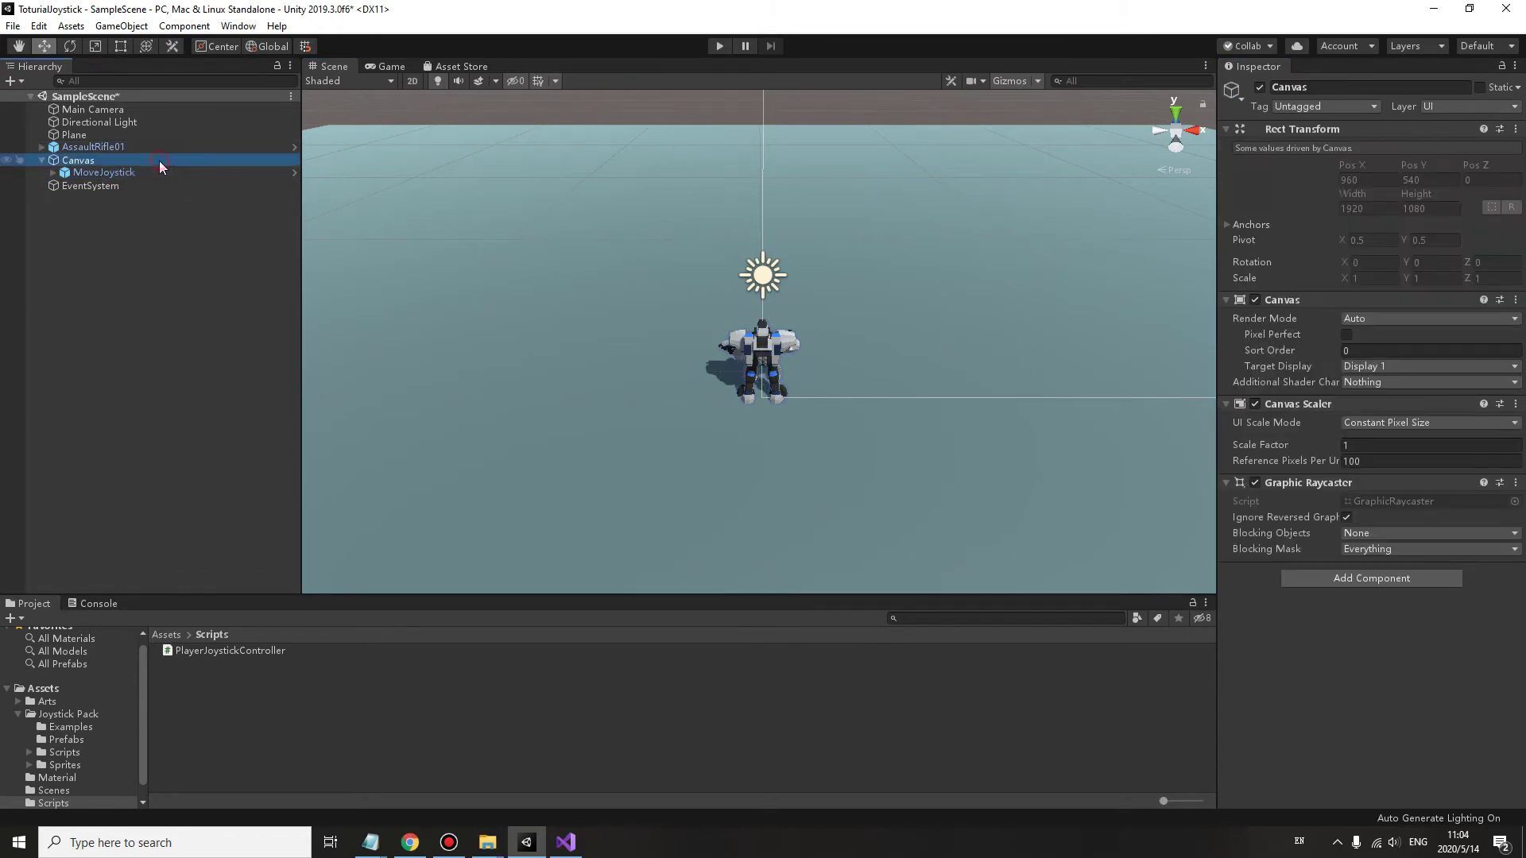
key("ctrl+s")
left_click(717, 47)
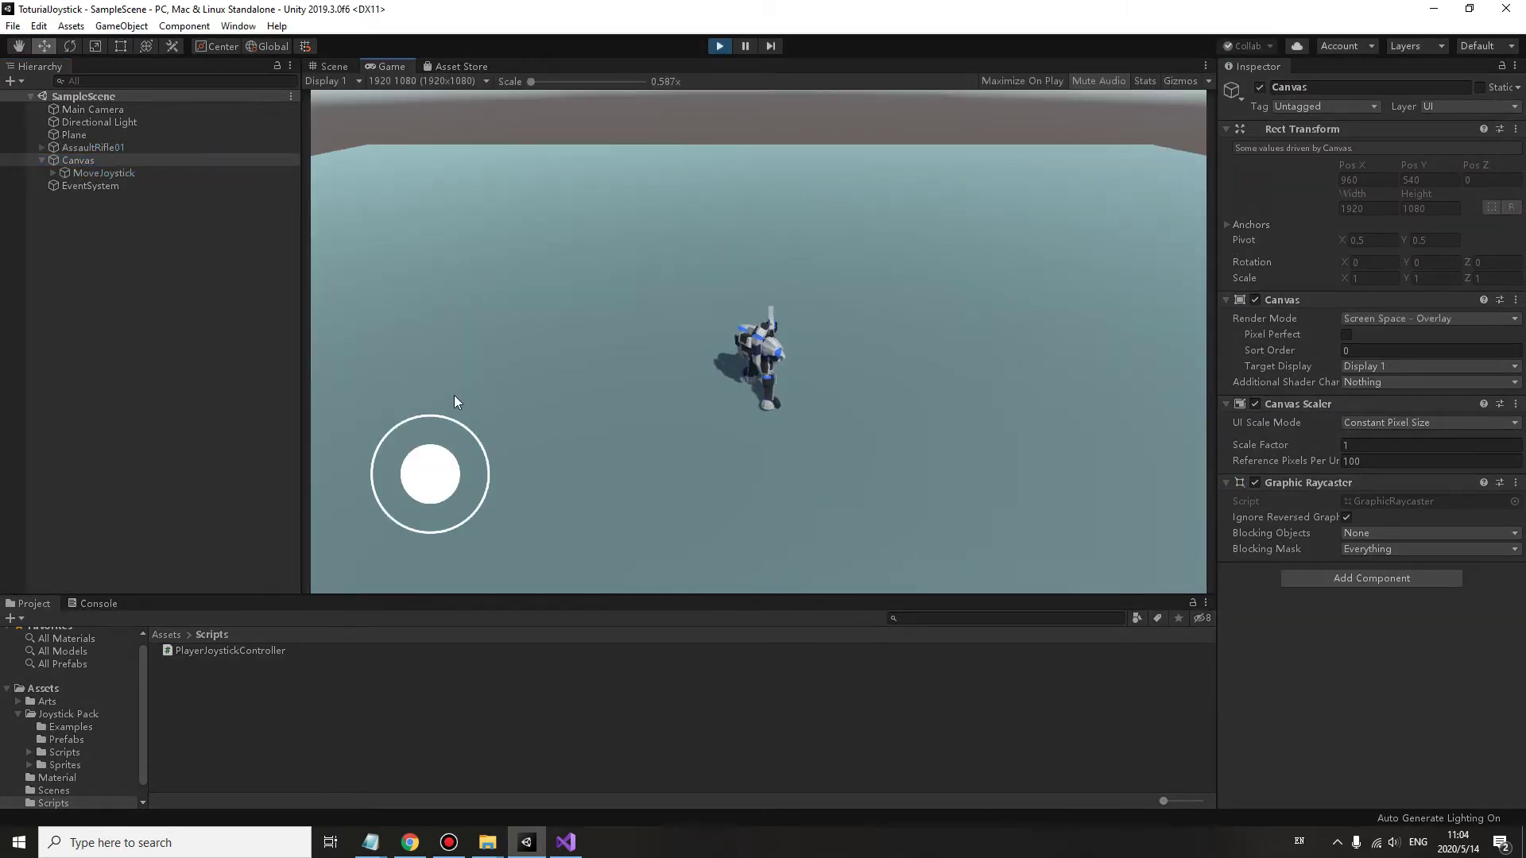
mouse_move(432, 474)
left_mouse_down()
mouse_move(436, 429)
mouse_move(430, 570)
left_mouse_up()
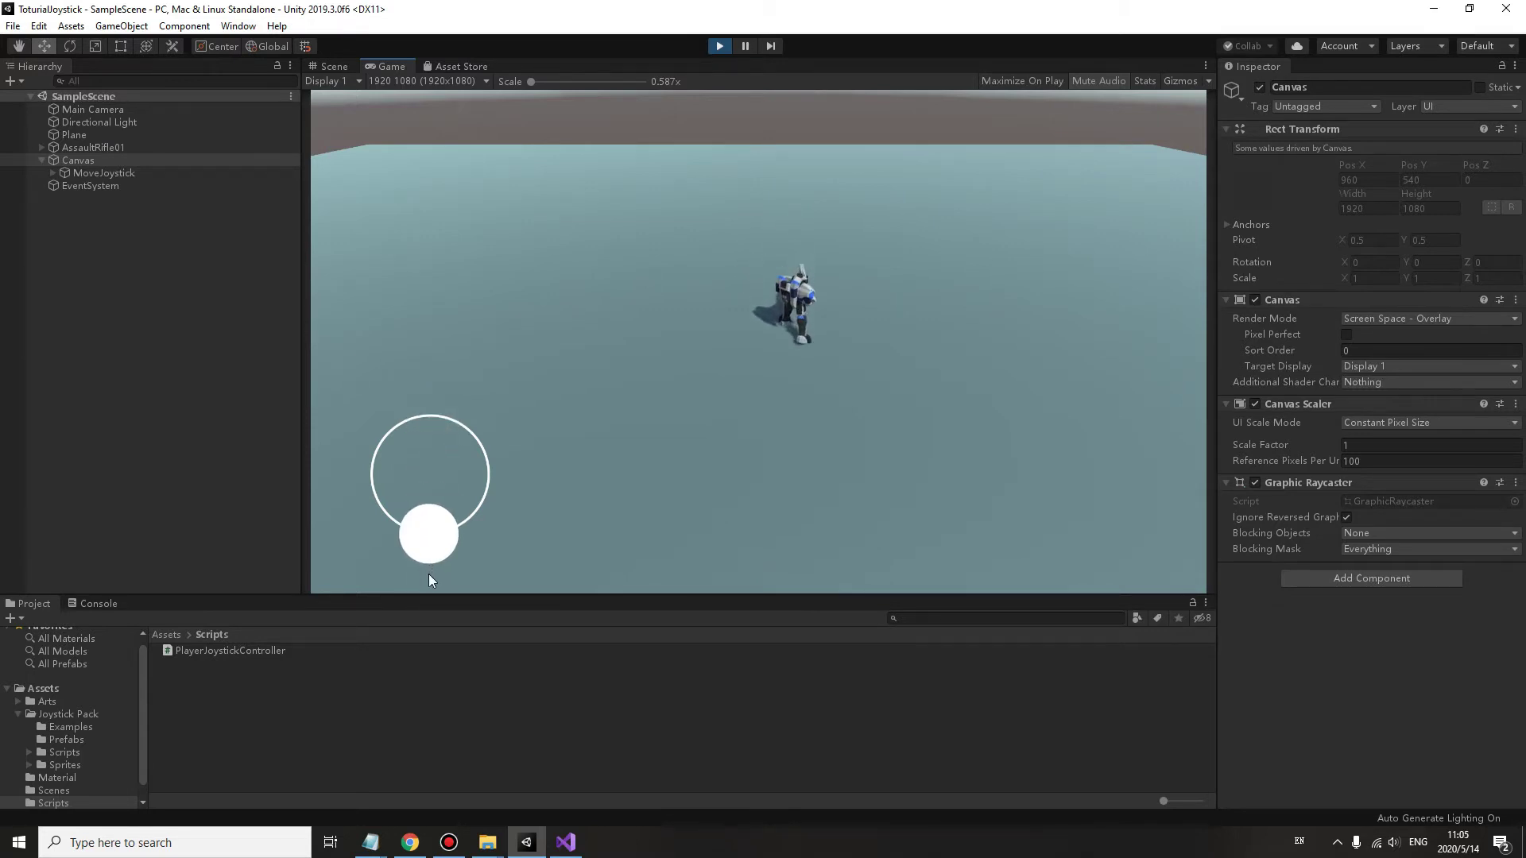
left_click_drag(430, 570, 429, 575)
mouse_move(428, 483)
left_mouse_down()
mouse_move(364, 459)
mouse_move(489, 453)
mouse_move(313, 444)
mouse_move(562, 533)
mouse_move(266, 381)
mouse_move(507, 293)
mouse_move(620, 488)
mouse_move(495, 287)
mouse_move(426, 439)
mouse_move(429, 551)
mouse_move(435, 366)
mouse_move(454, 627)
mouse_move(381, 577)
left_mouse_up()
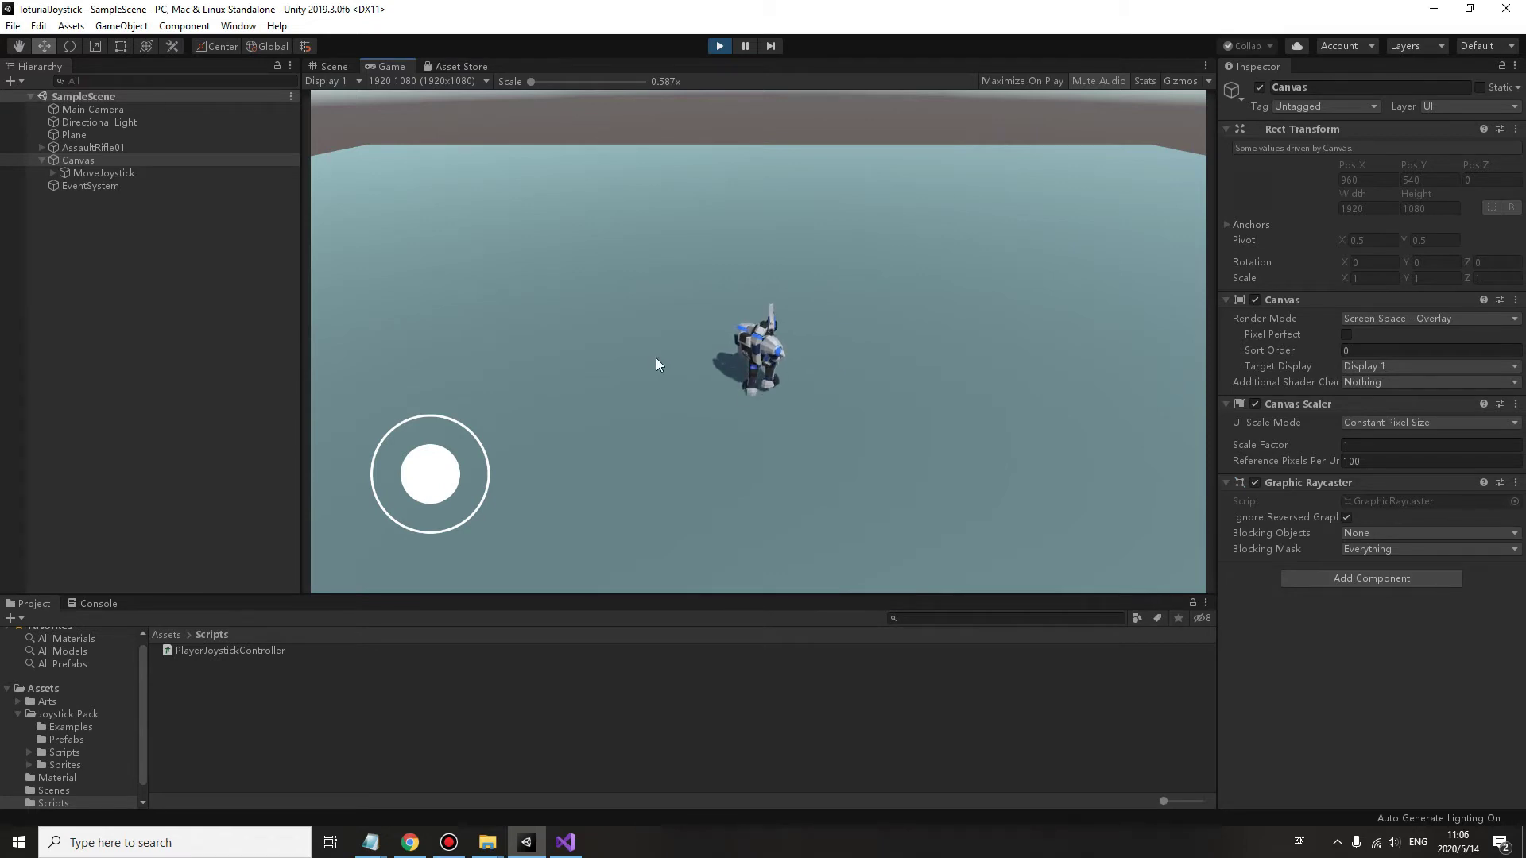
left_click(720, 46)
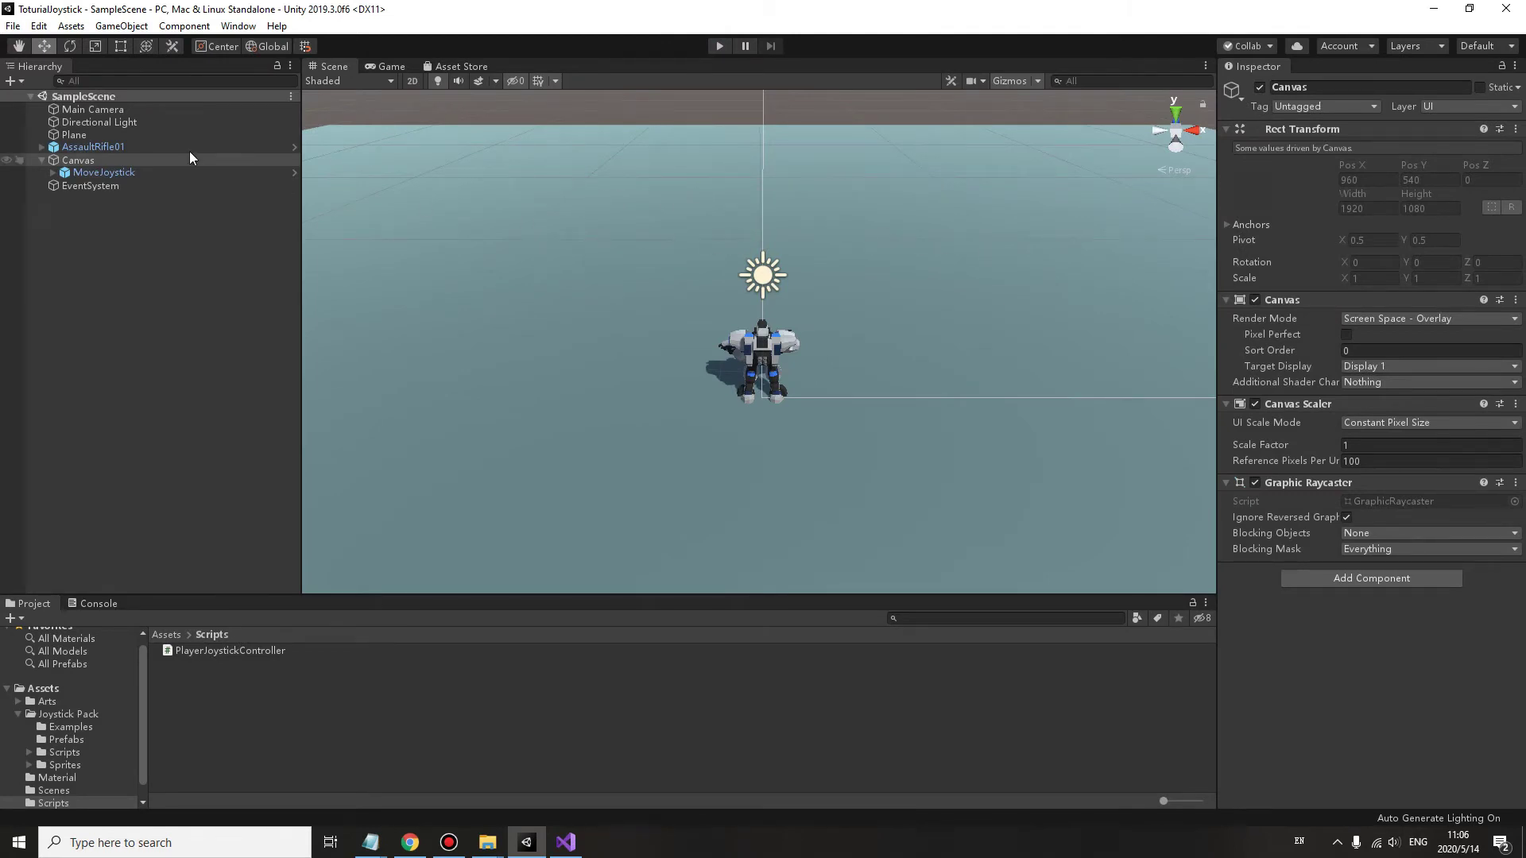
Orbit the Scene view and align Main Camera with it using GameObject > Align With View
left_click(93, 109)
mouse_move(903, 257)
right_mouse_down()
mouse_move(683, 236)
mouse_move(831, 320)
mouse_move(775, 325)
right_mouse_up()
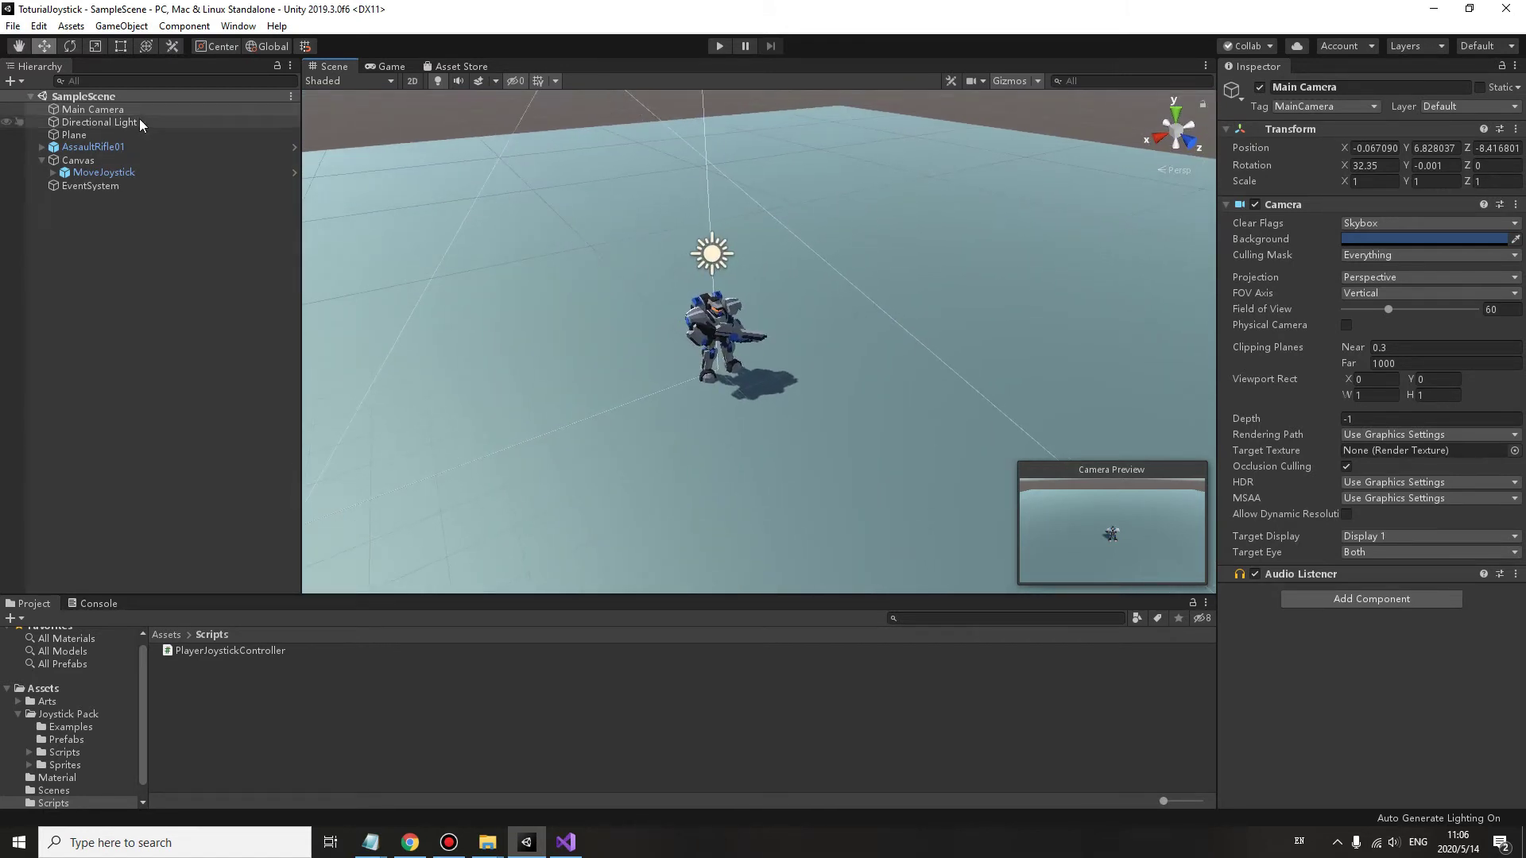
left_click(120, 26)
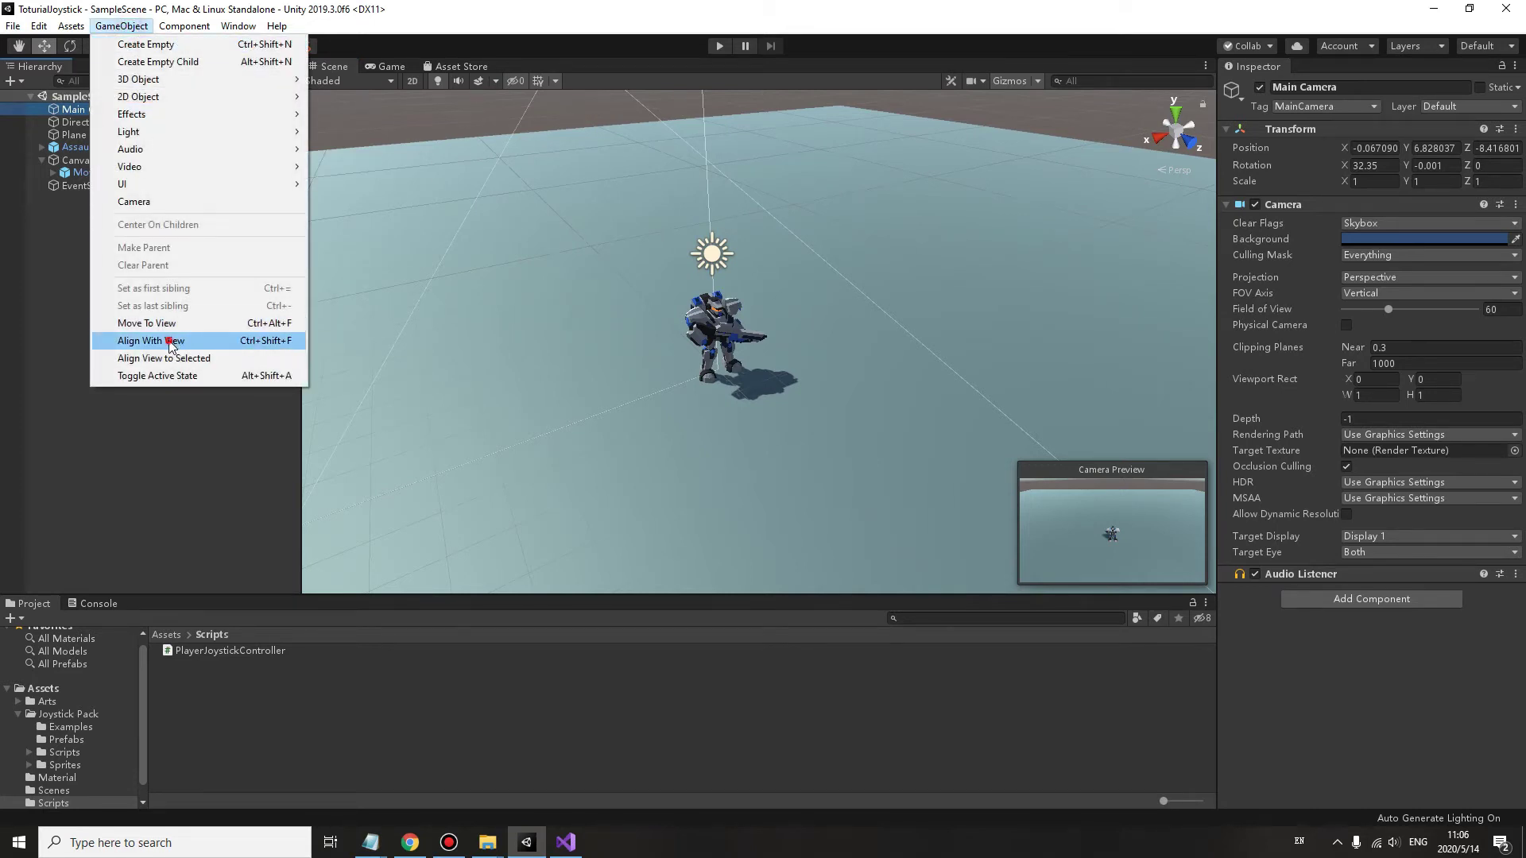
left_click(172, 341)
Play the game and walk the gunman in several directions with the joystick
left_click(388, 66)
left_click(716, 45)
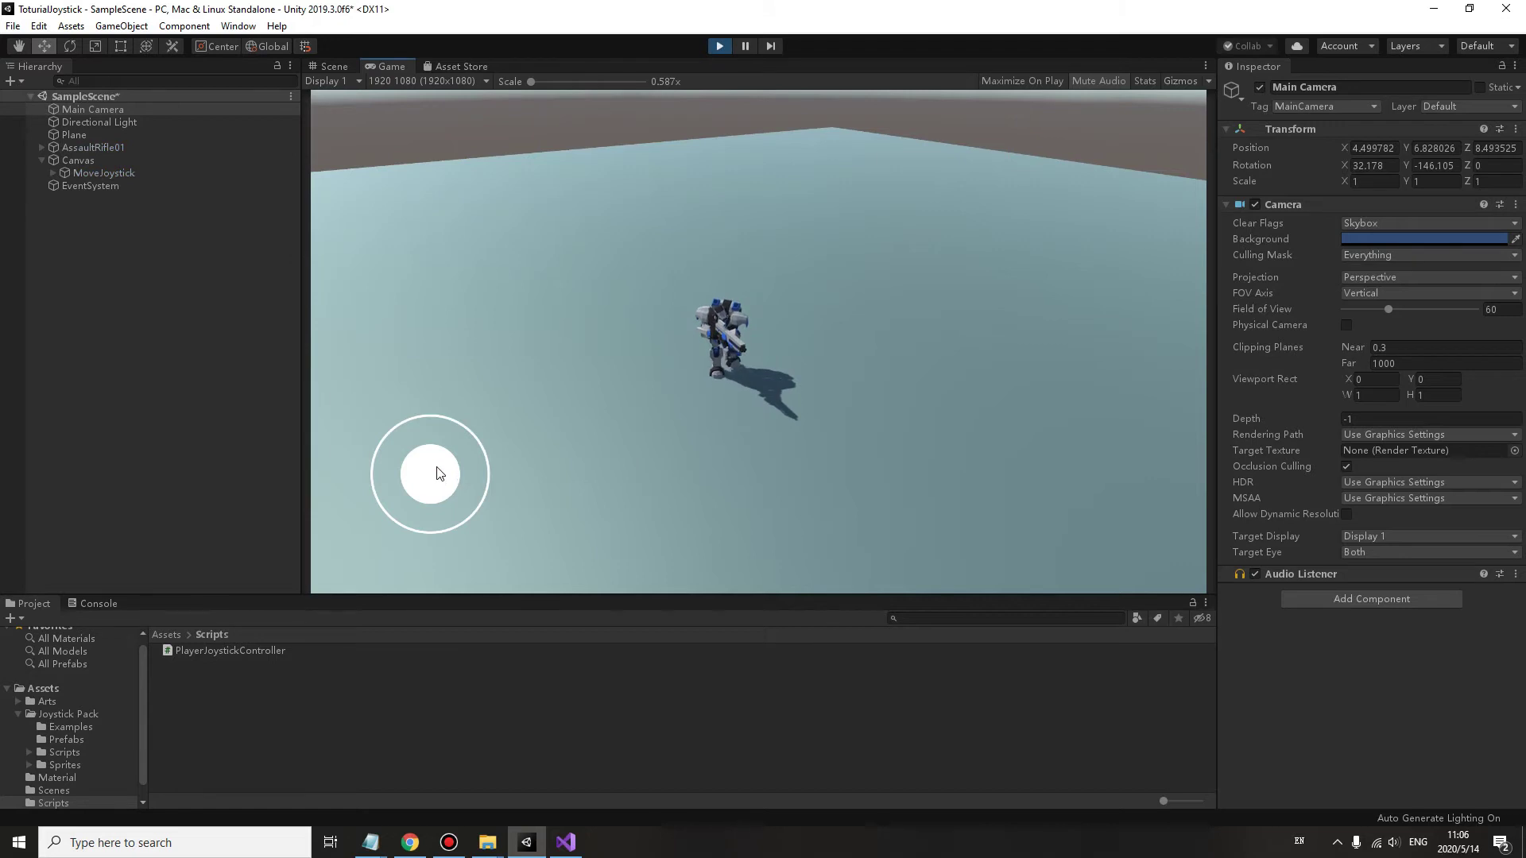
mouse_move(432, 473)
left_mouse_down()
mouse_move(435, 397)
mouse_move(439, 546)
left_mouse_up()
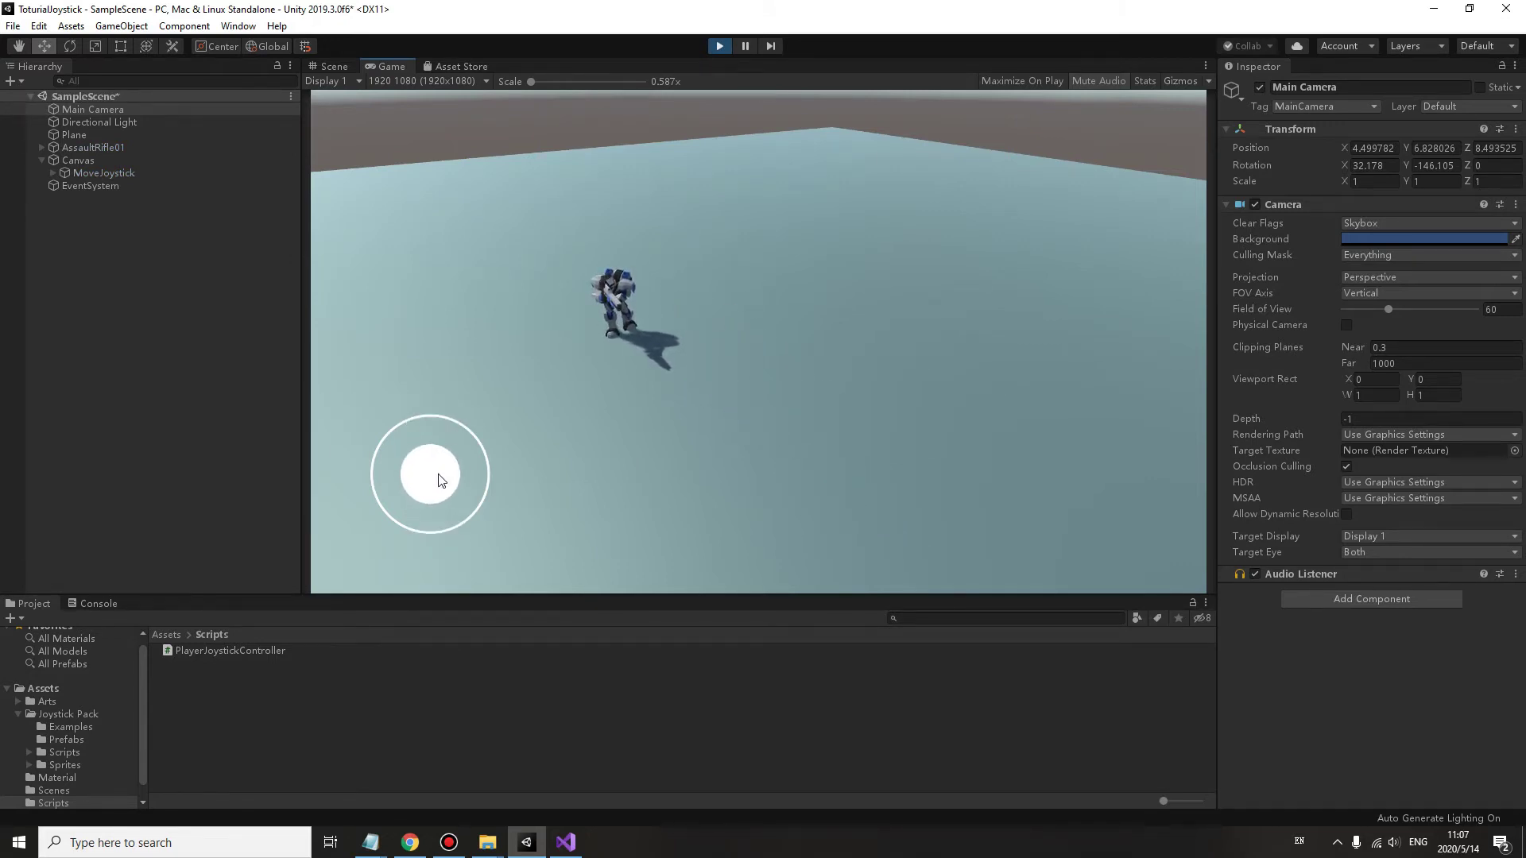
left_click_drag(439, 474, 442, 474)
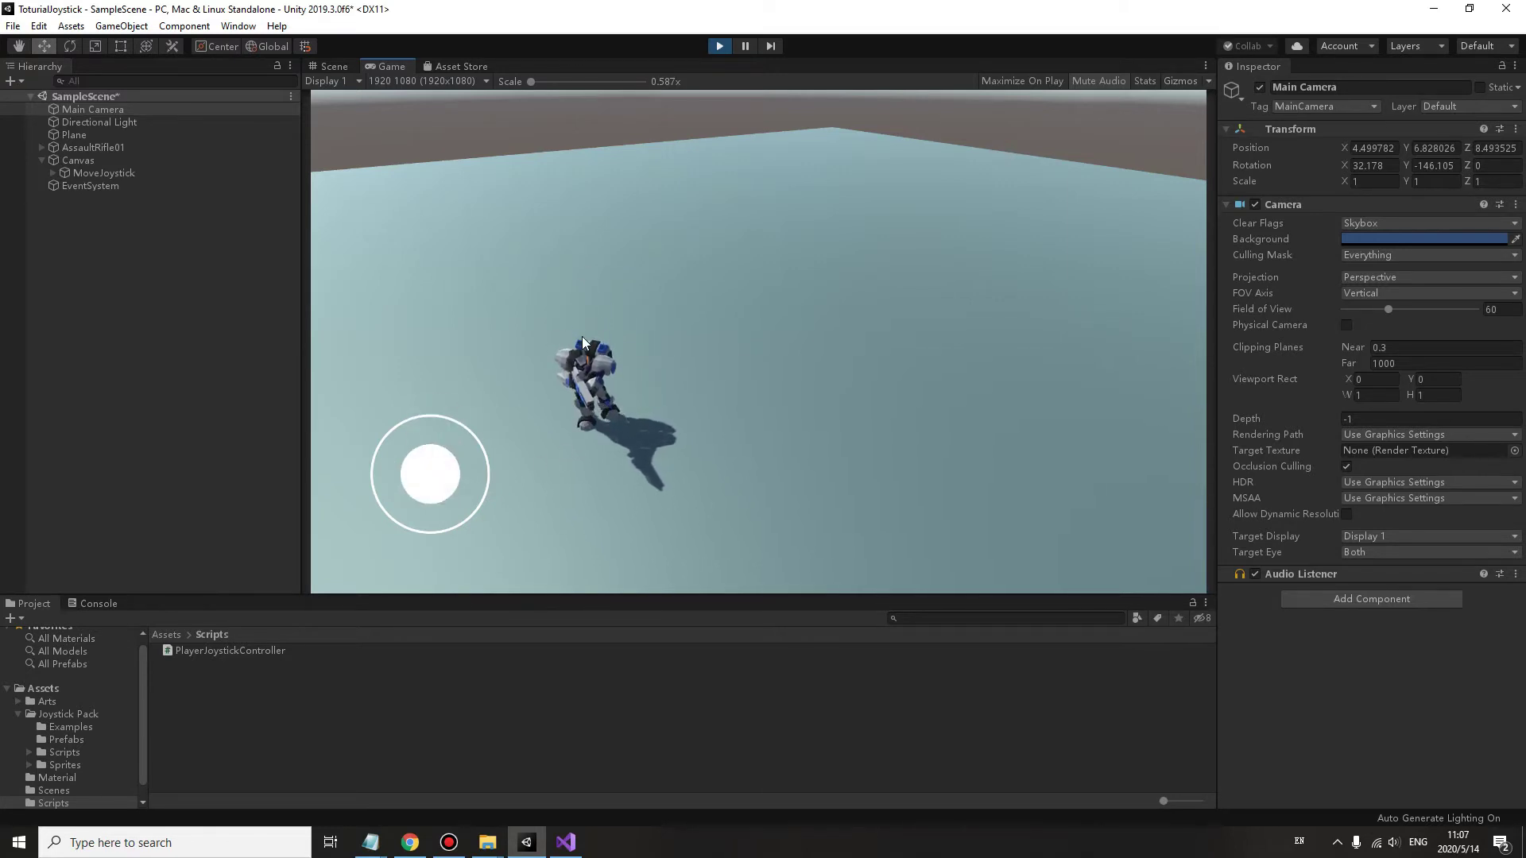
mouse_move(429, 472)
left_mouse_down()
mouse_move(433, 439)
mouse_move(335, 467)
left_mouse_up()
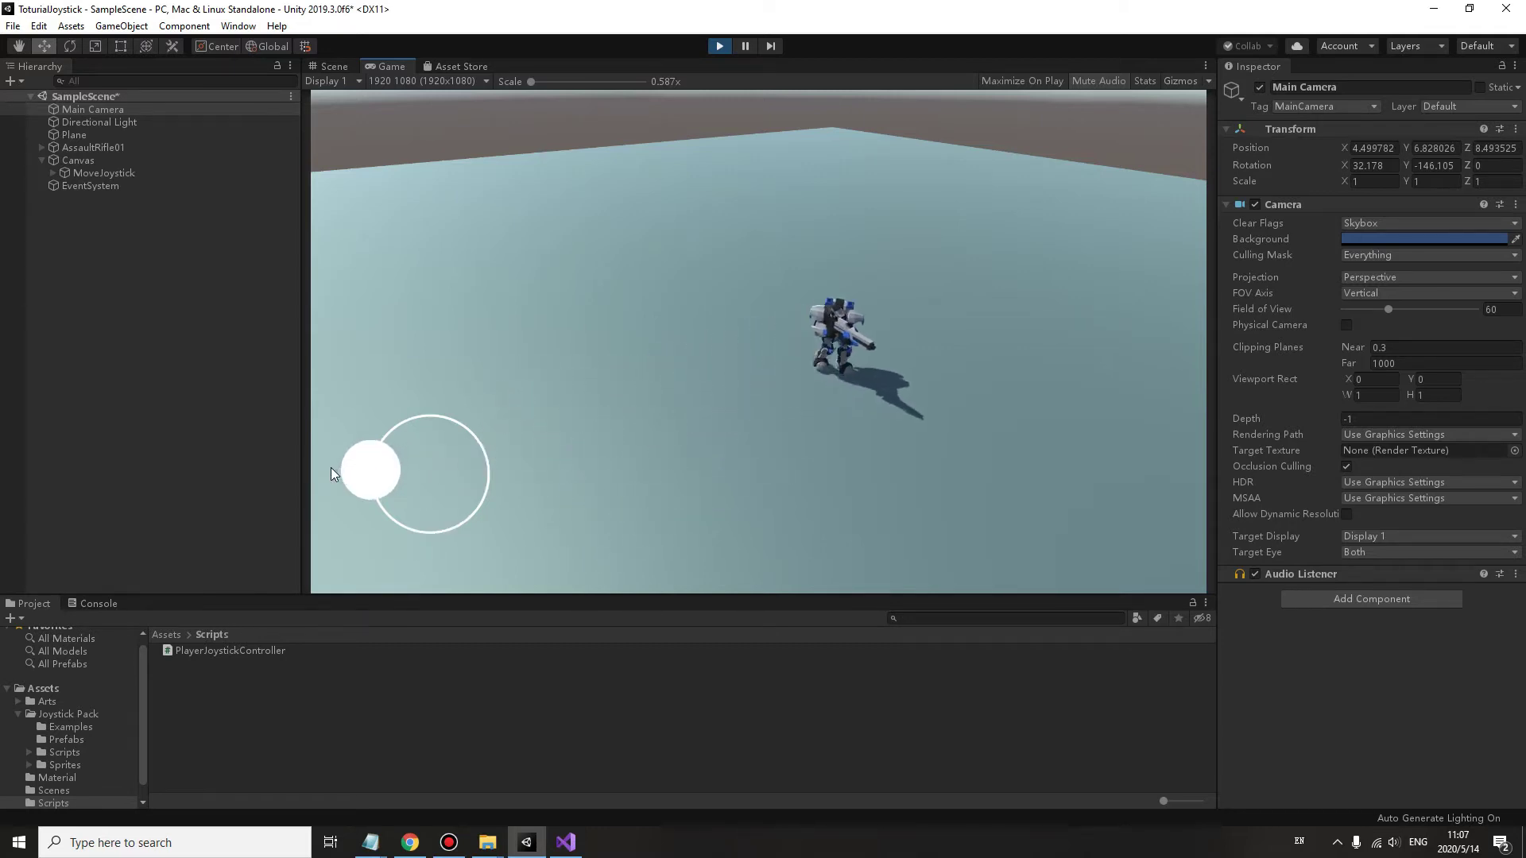
left_click_drag(429, 474, 521, 476)
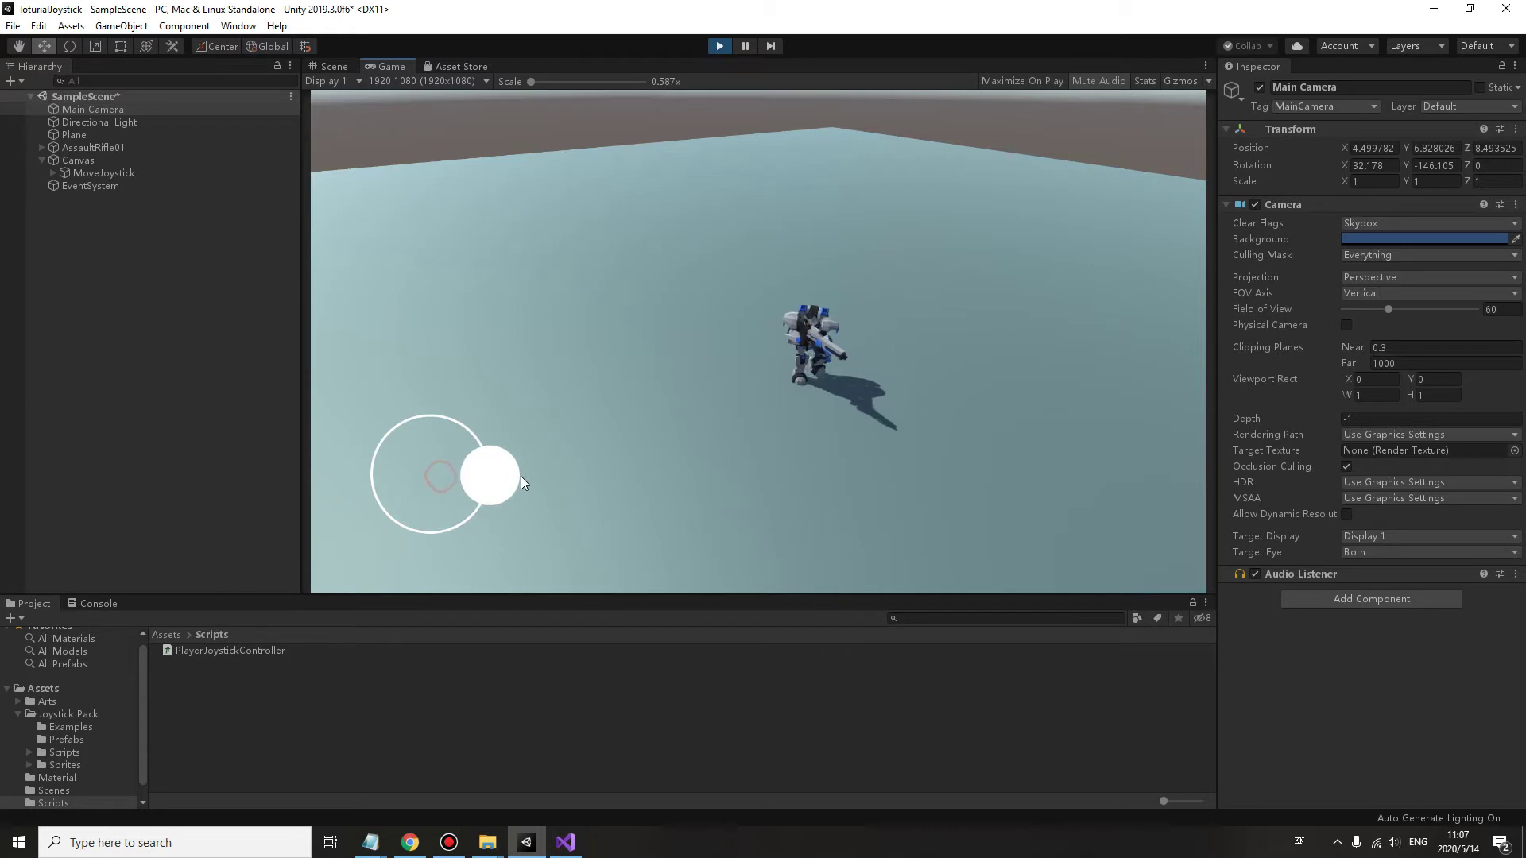
mouse_move(429, 484)
left_mouse_down()
mouse_move(519, 466)
mouse_move(364, 467)
left_mouse_up()
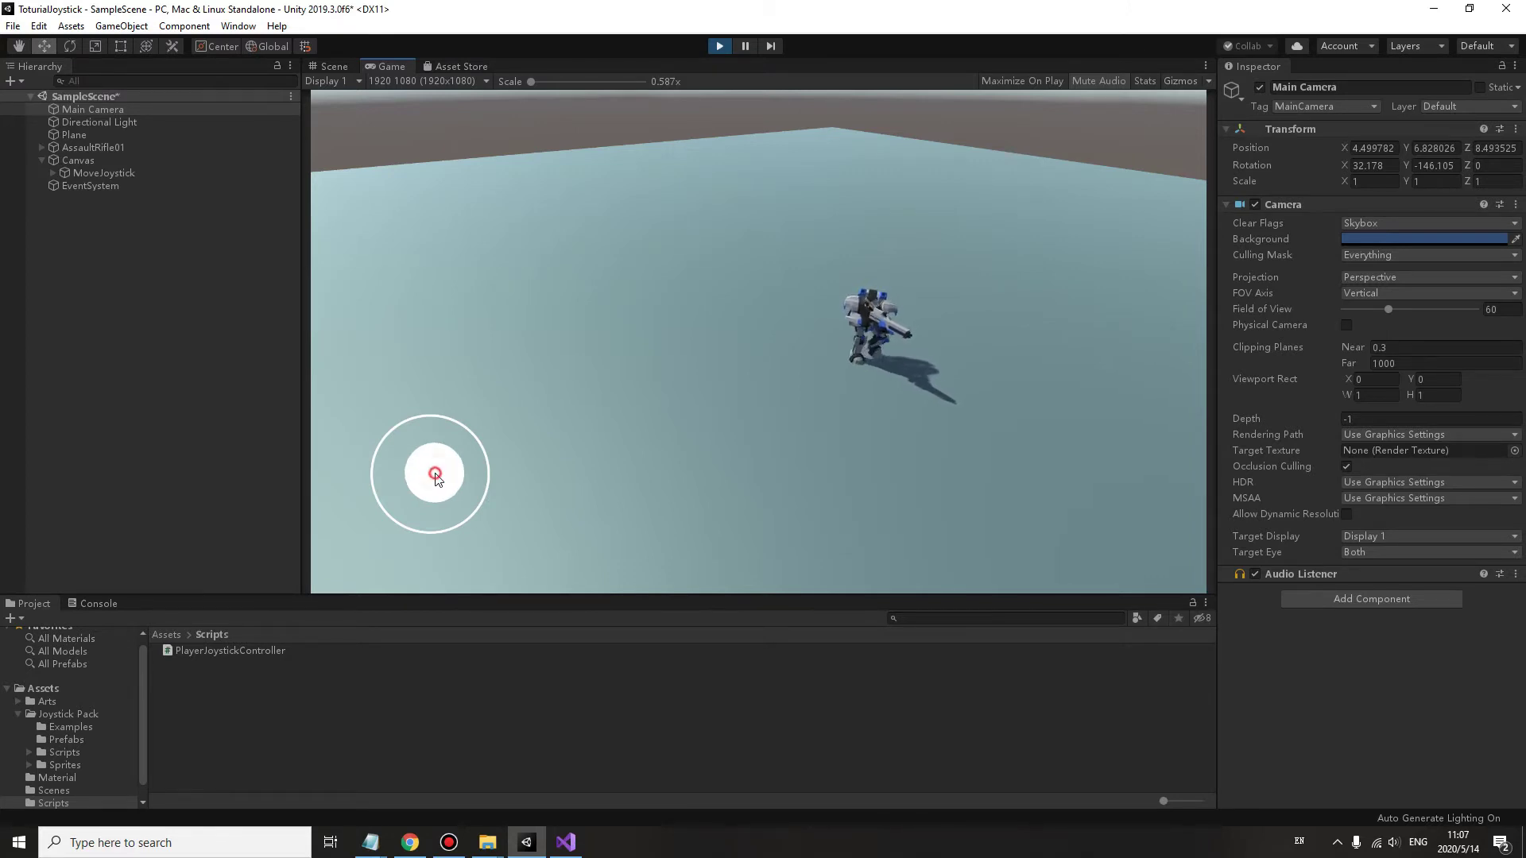
left_click_drag(437, 477, 490, 477)
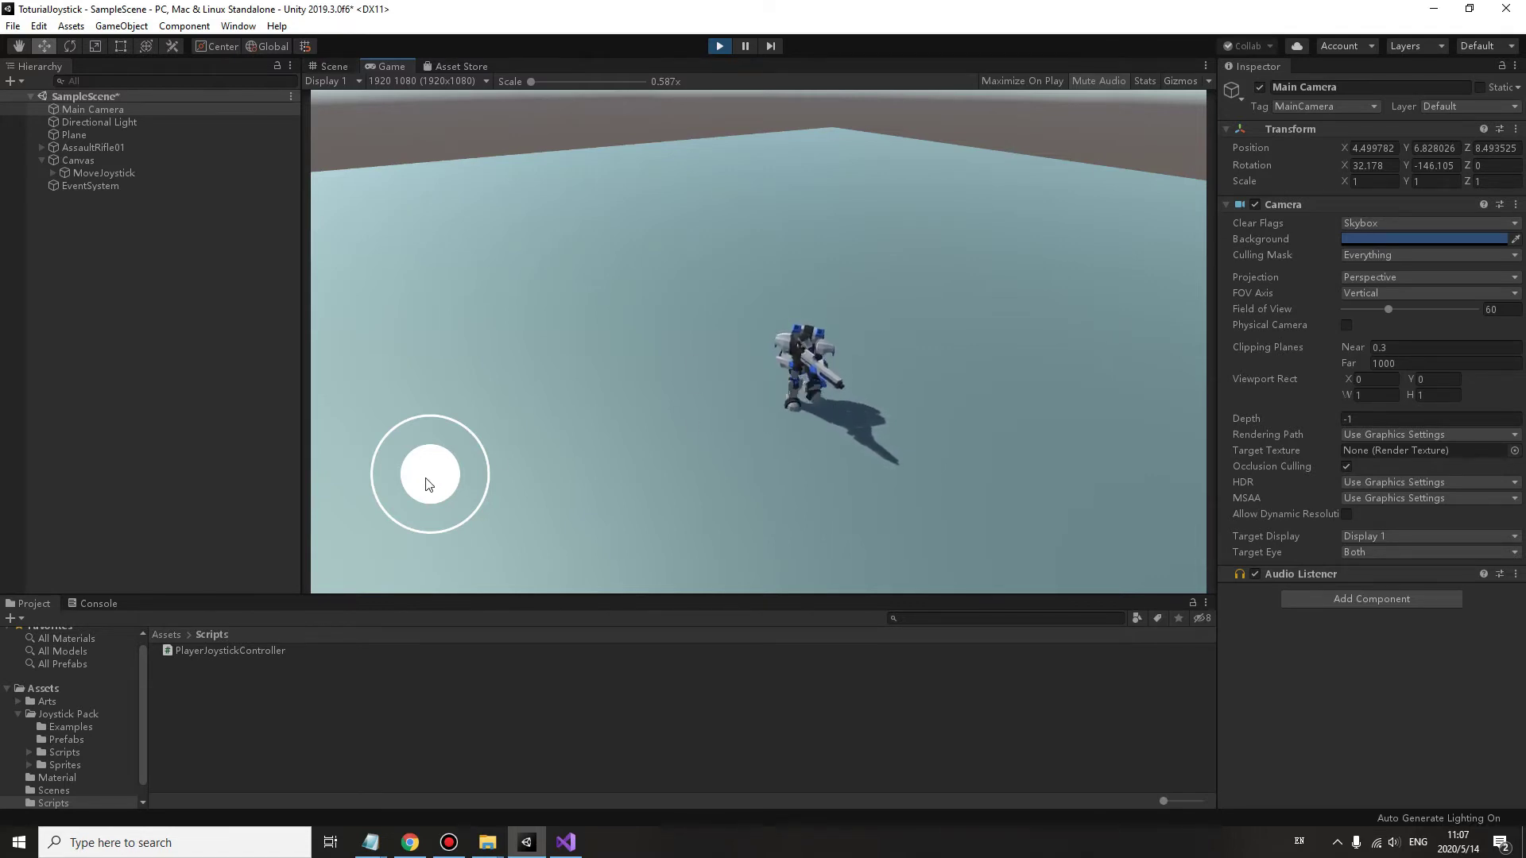
left_click_drag(433, 475, 447, 501)
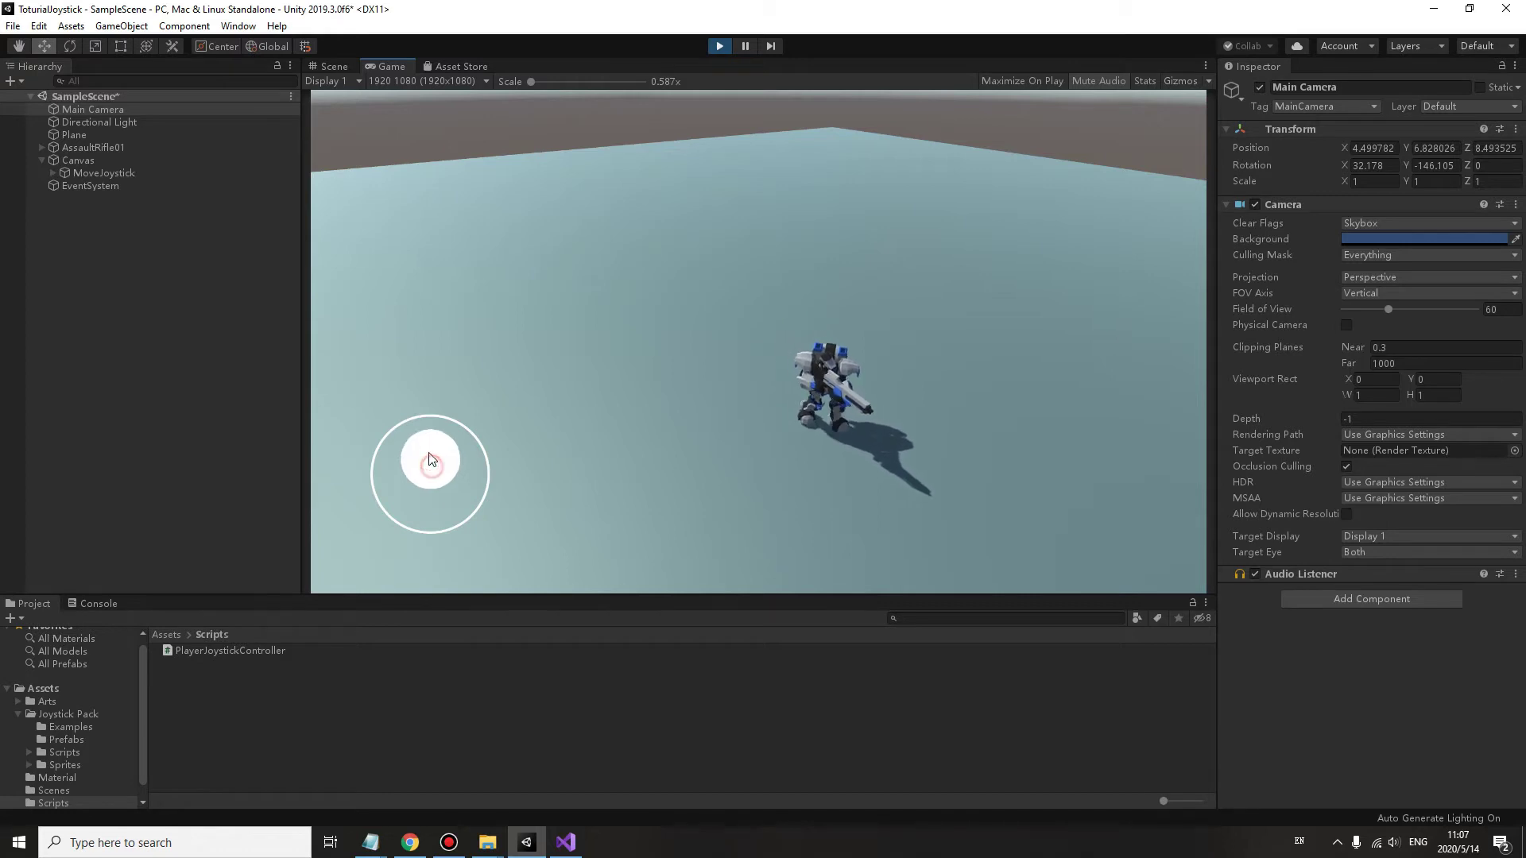
Check the camera in the Scene view, walk the gunman forward again, then return to Visual Studio
left_click(338, 70)
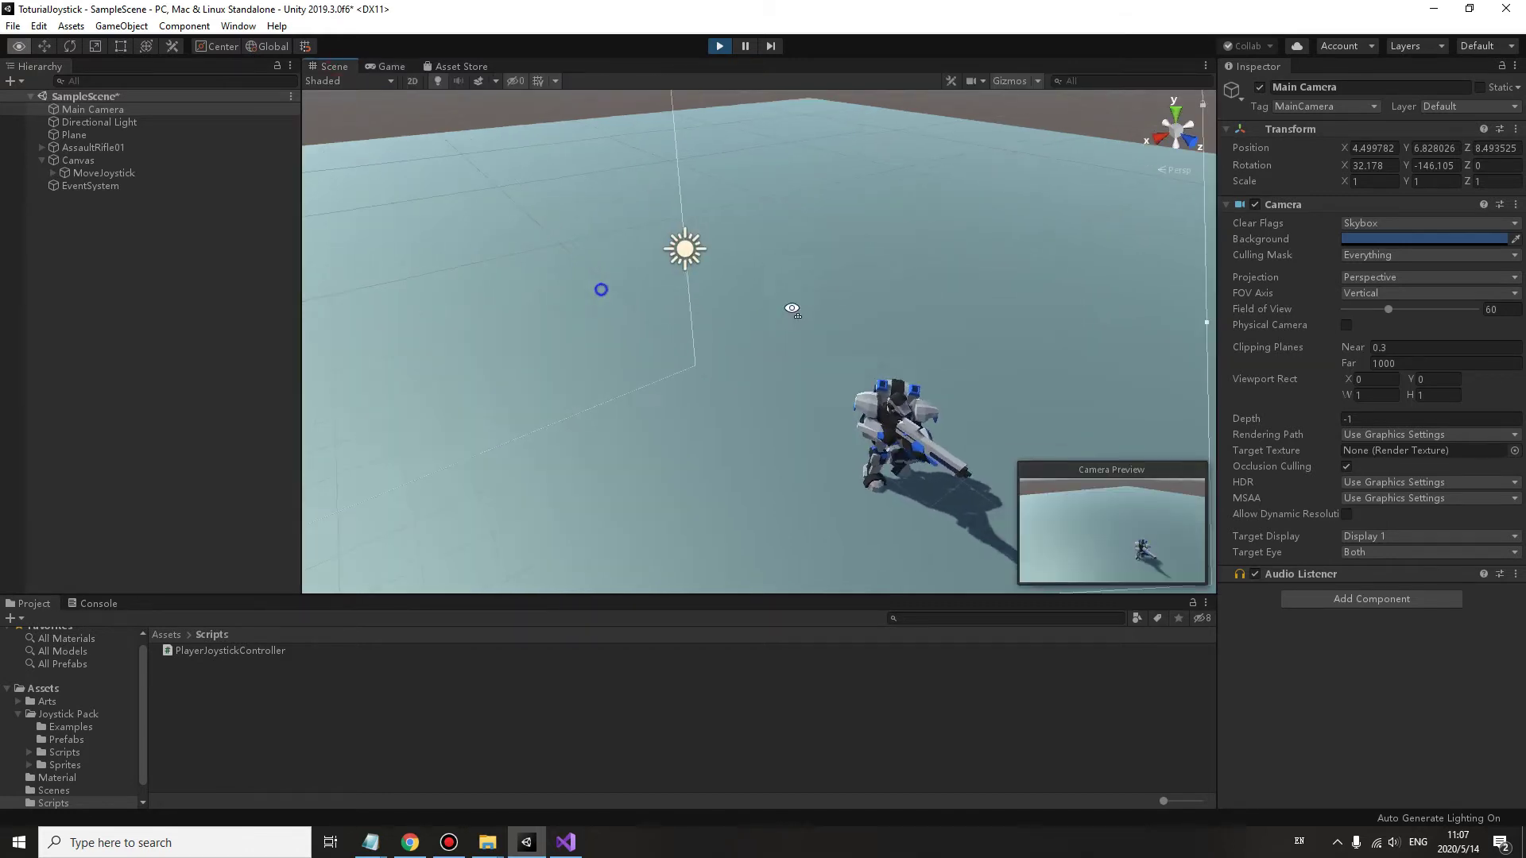
scroll(782, 317, "down", 3)
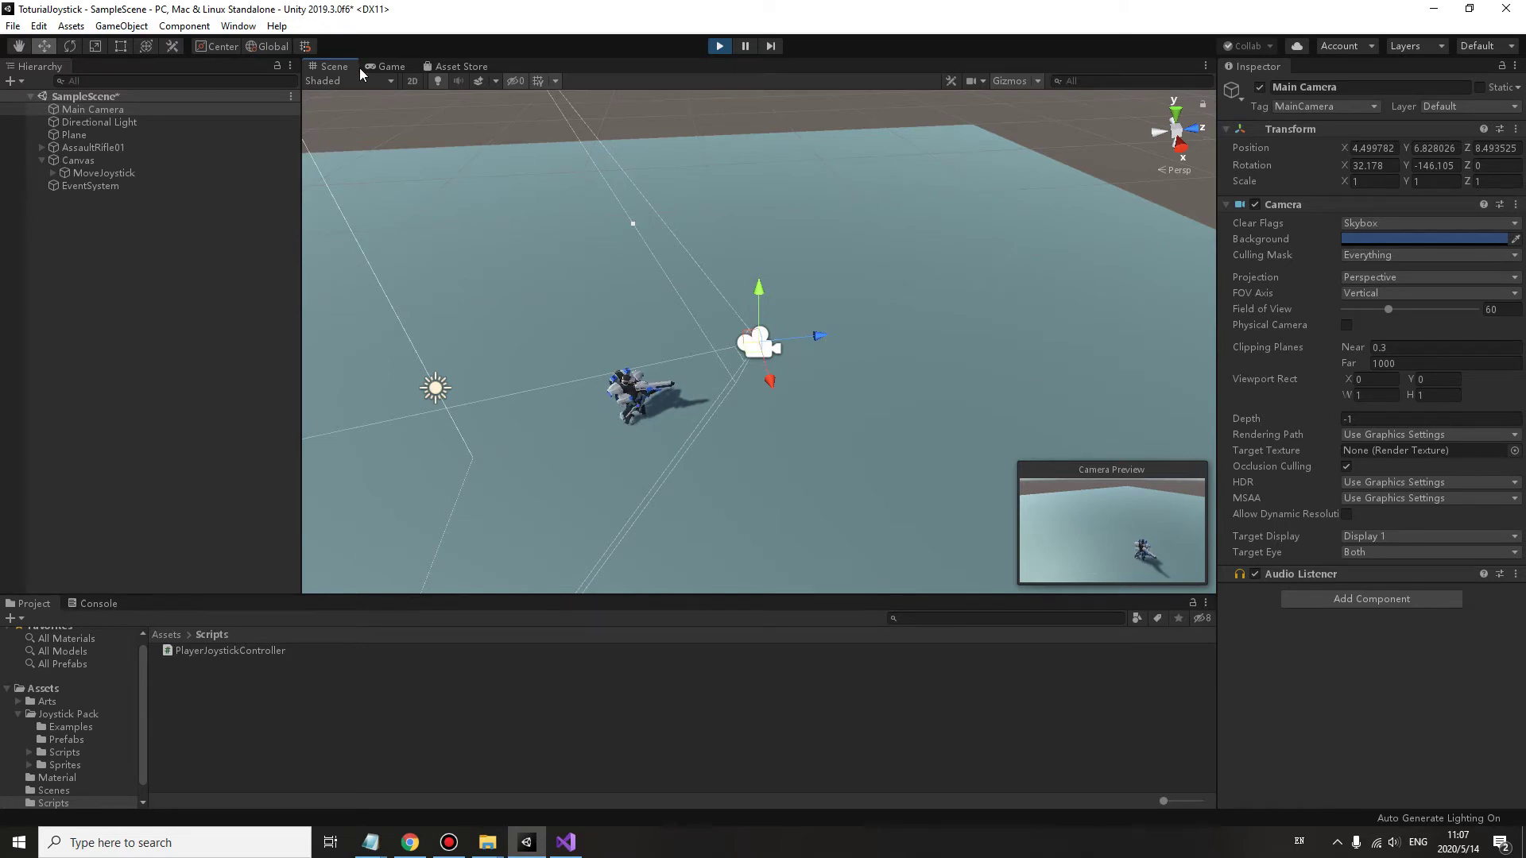
left_click(392, 65)
mouse_move(429, 477)
left_mouse_down()
mouse_move(434, 451)
mouse_move(439, 552)
mouse_move(429, 470)
mouse_move(261, 476)
mouse_move(600, 441)
mouse_move(443, 536)
mouse_move(434, 367)
mouse_move(474, 570)
mouse_move(521, 406)
mouse_move(243, 439)
left_mouse_up()
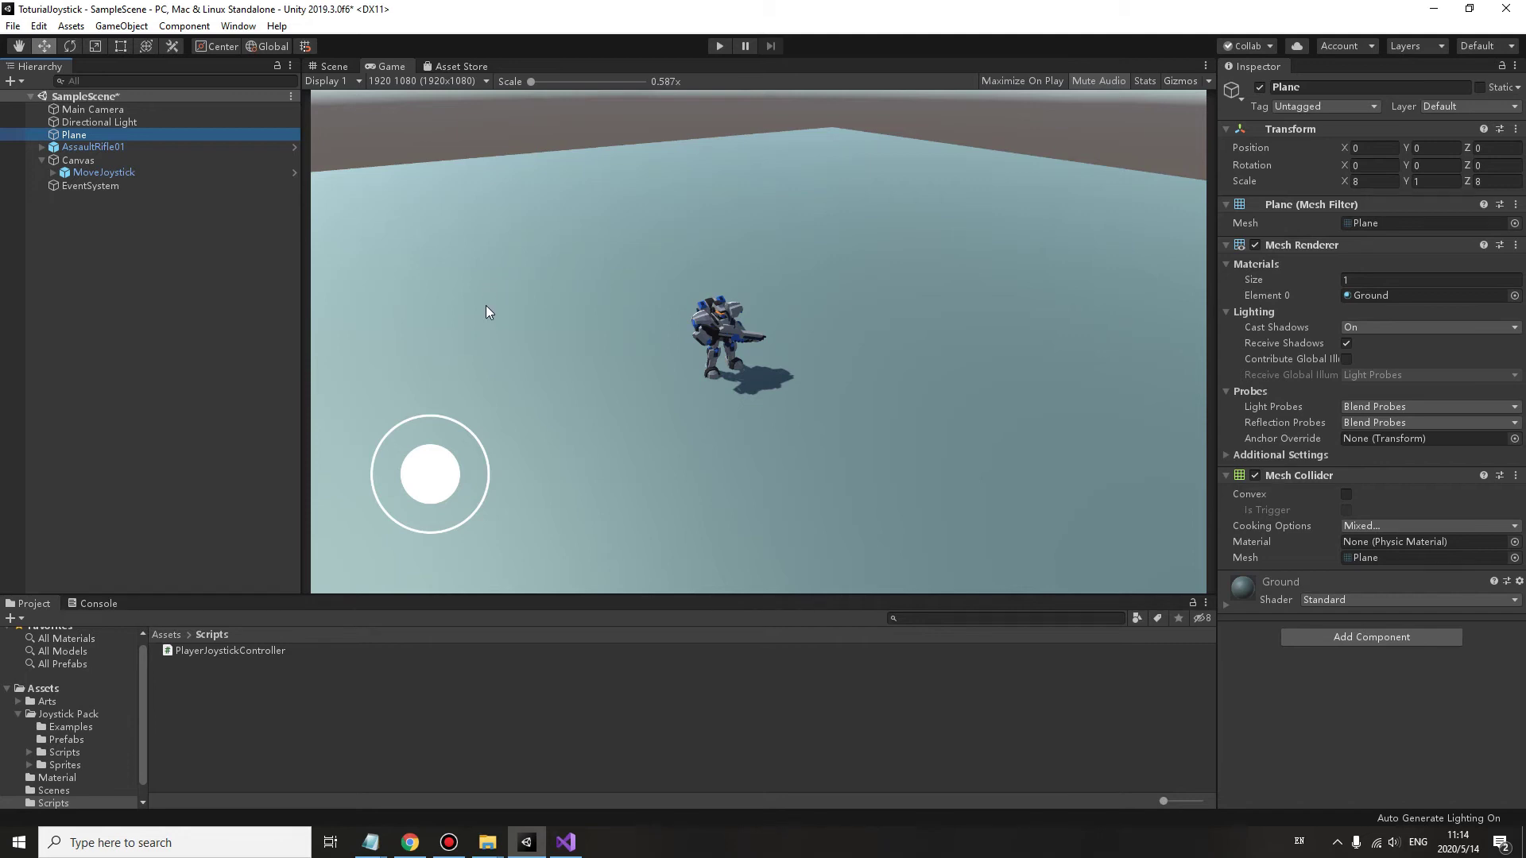
left_click(568, 843)
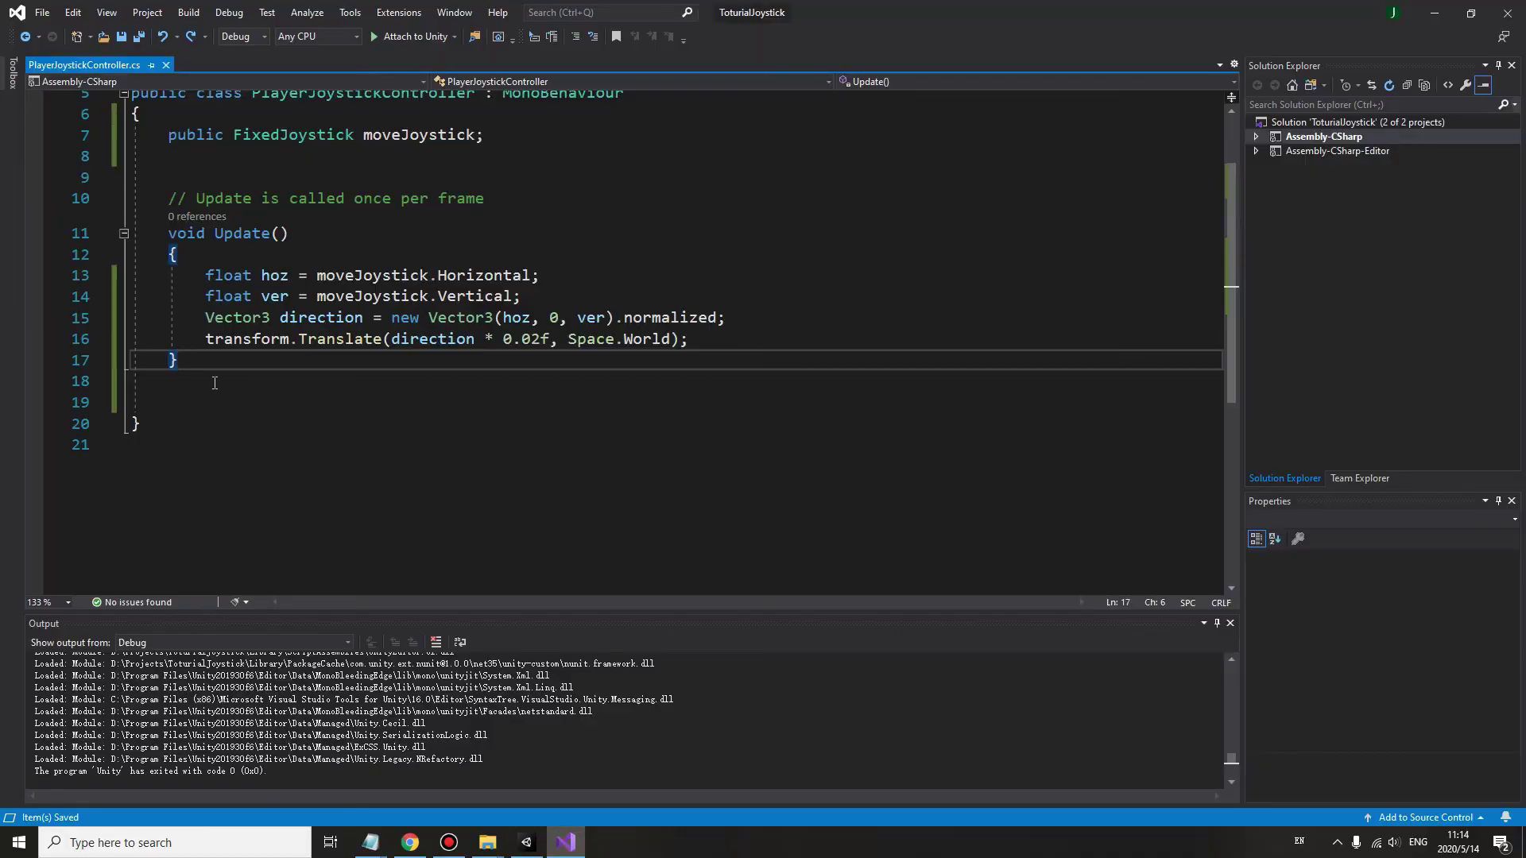
Paste the ConvertWithCamera and RotateVector helpers below Update and place the cursor after the ver line
key("Return")
key("Return")
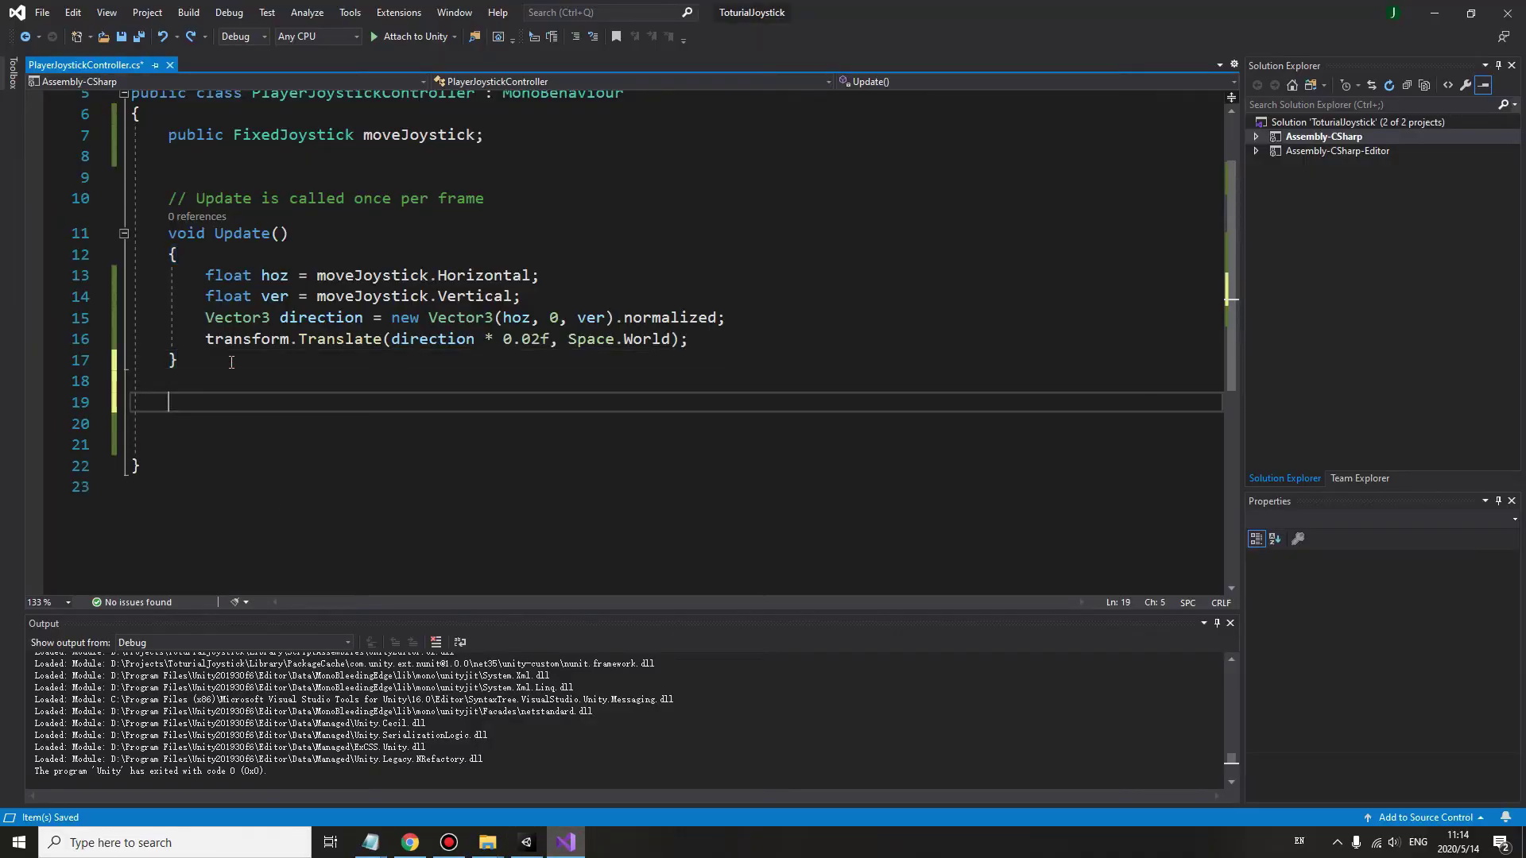
type("private Vector2 ConvertWithCamera(Vector3 cameraPos, float hor, float ver)     {         Vector2 joyDirection = new Vector2(hor, ver).normalized;         Vector2 camera2DPos = new Vector2(cameraPos.x, cameraPos.z);         Vector2 playerPos = new Vector2(transform.position.x, transform.position.z);         Vector2 cameraToPlayerDirection = (Vector2.zero - camera2DPos).normalized;         float angle = Vector2.SignedAngle(cameraToPlayerDirection, new Vector2(0, 1));         Vector2 finalDirection = RotateVector(joyDirection, -angle);         return finalDirection;     }      public Vector2 RotateVector(Vector2 v, float angle)     {         float radian = angle * Mathf.Deg2Rad;         float _x = v.x * Mathf.Cos(radian) - v.y * Mathf.Sin(radian);         float _y = v.x * Mathf.Sin(radian) + v.y * Mathf.Cos(radian);         return new Vector2(_x, _y);     }")
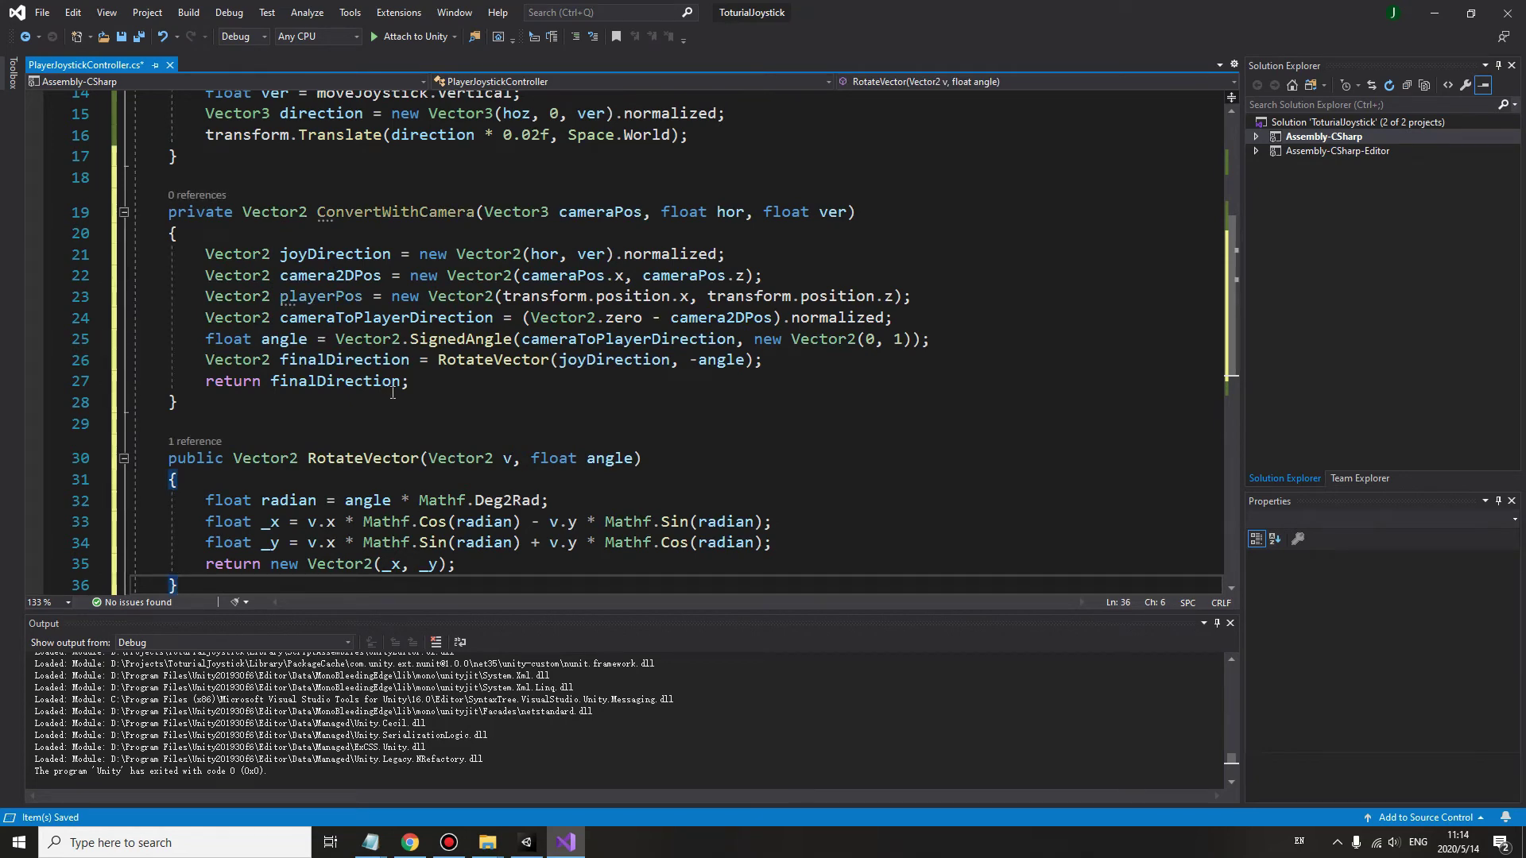
scroll(393, 394, "down", 1)
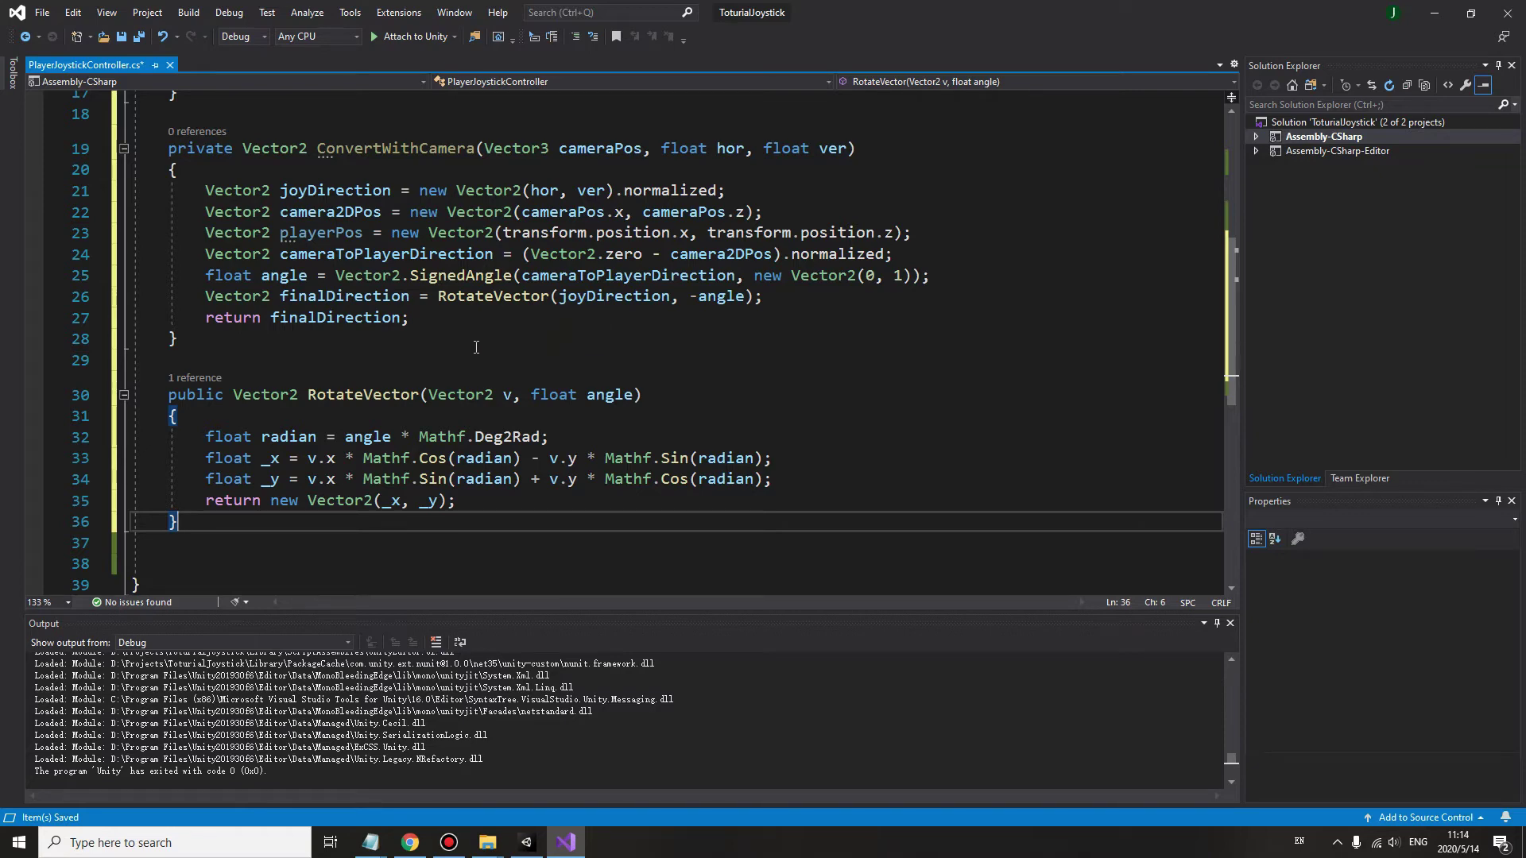
scroll(474, 347, "up", 2)
scroll(475, 347, "up", 1)
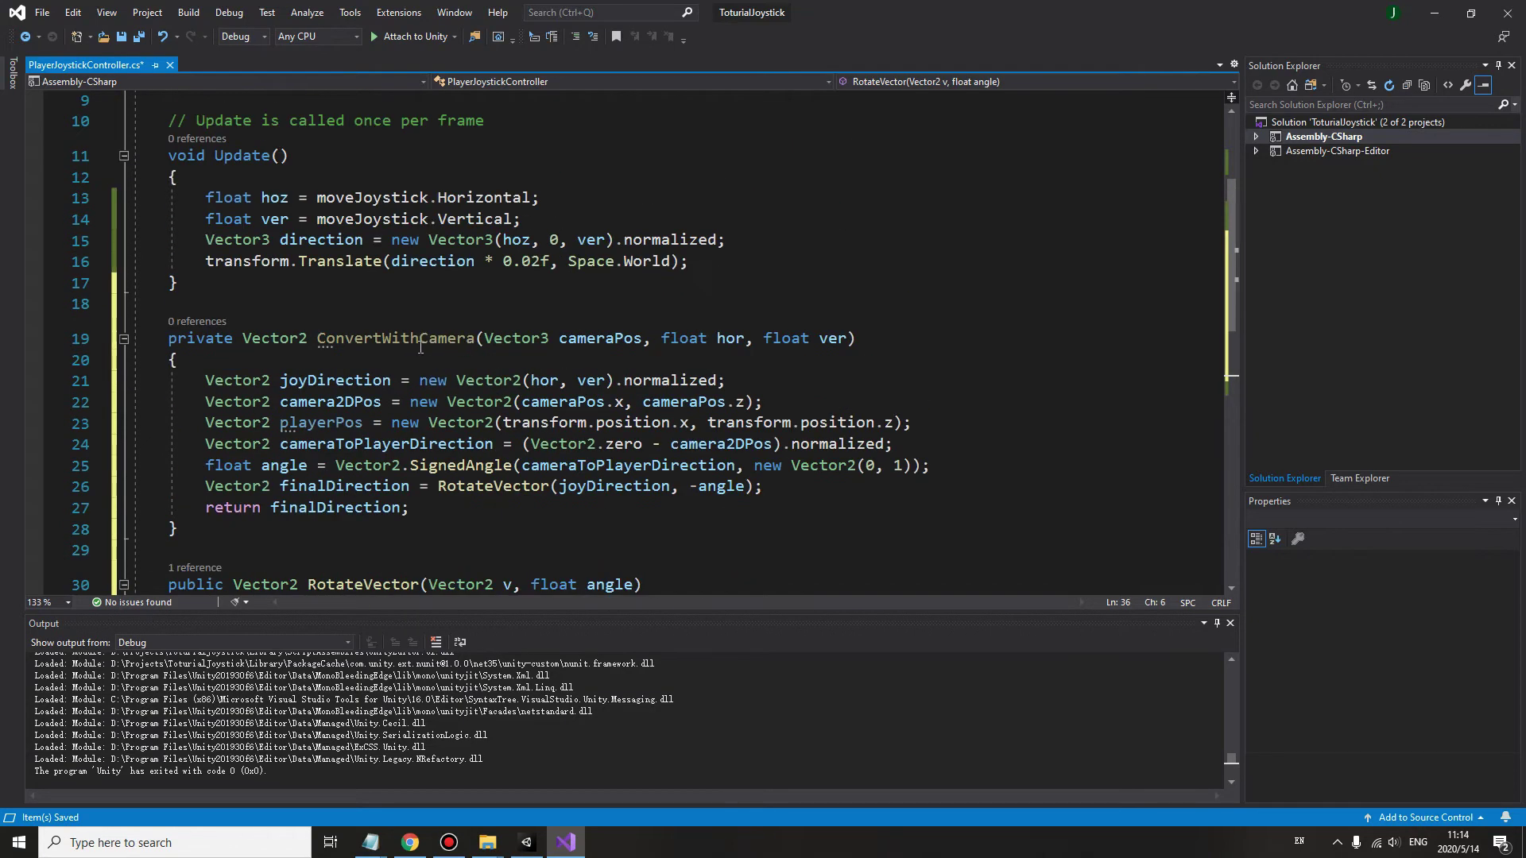
scroll(343, 546, "down", 1)
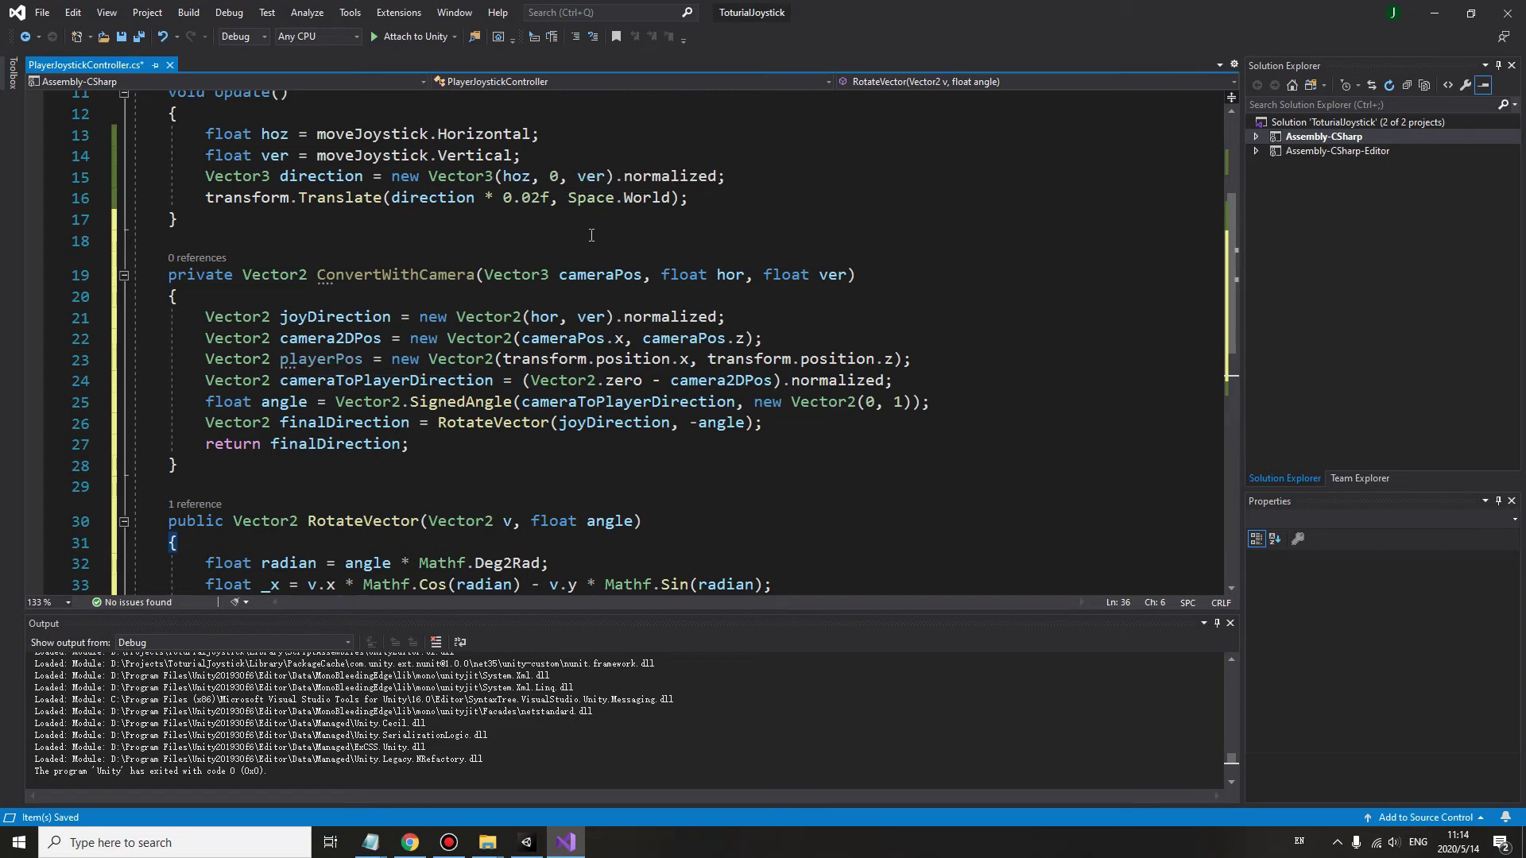
left_click(553, 155)
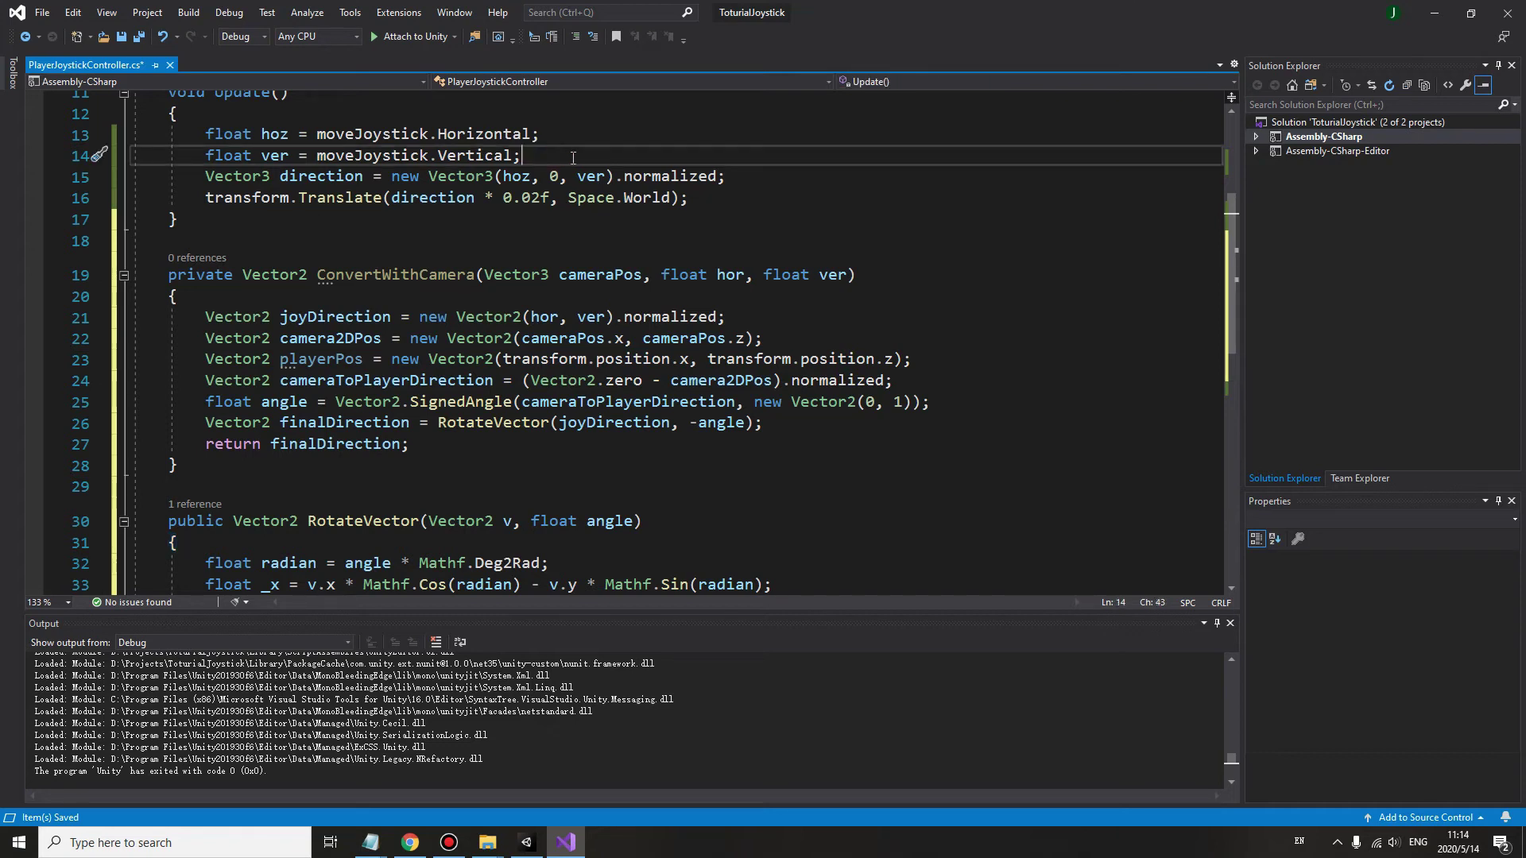
Start a new line 'Vector2 convertedXY = ConvertWithCamera' below the joystick input lines
key("Return")
key("Return")
key("Return")
key("Up")
type("V")
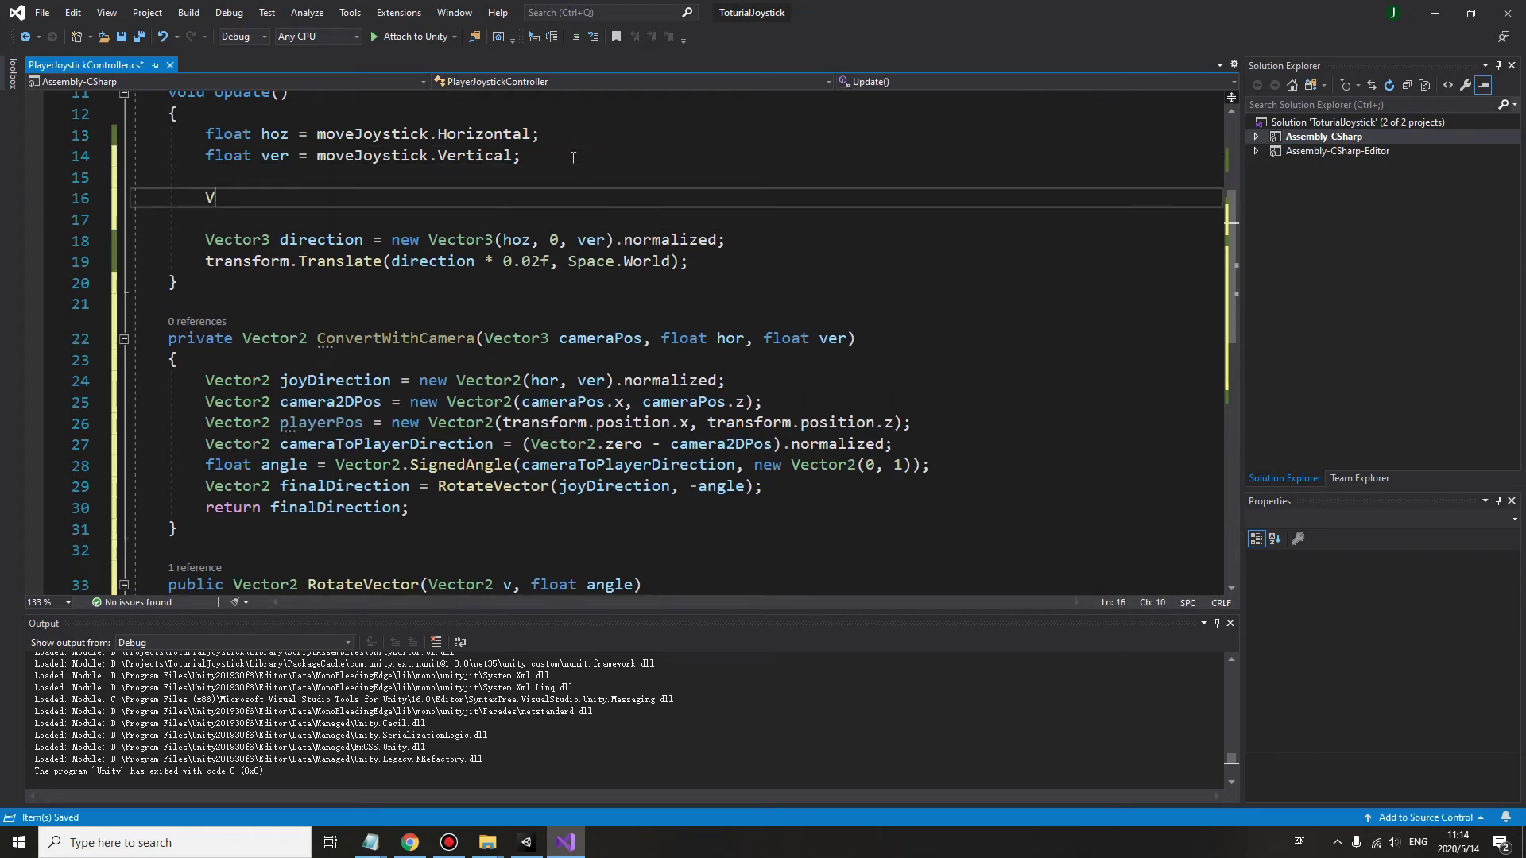
type("ec")
key("Down")
key("Down")
key("Tab")
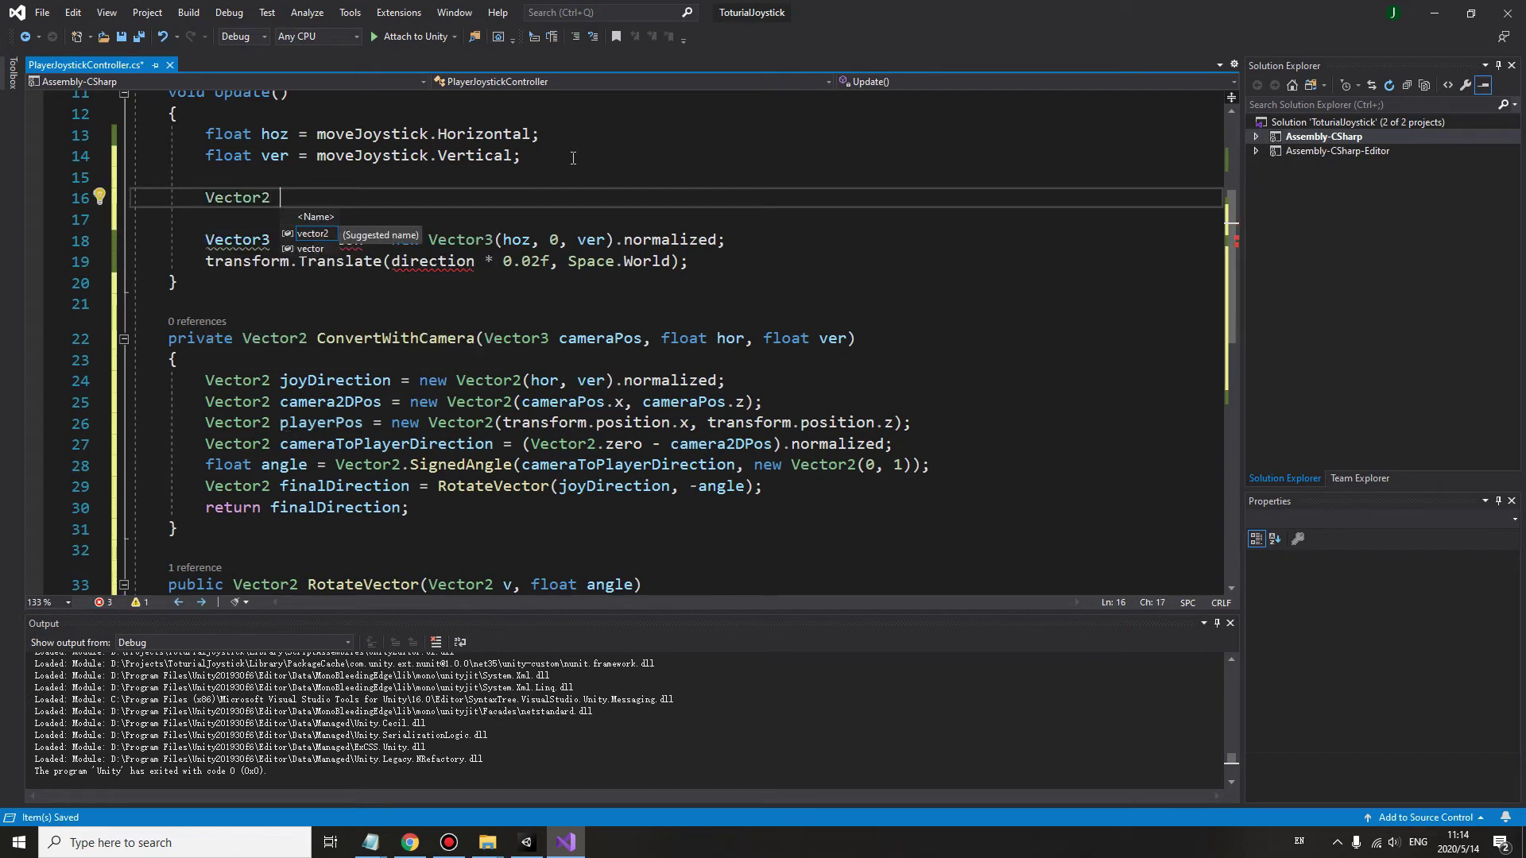
type("vonverted")
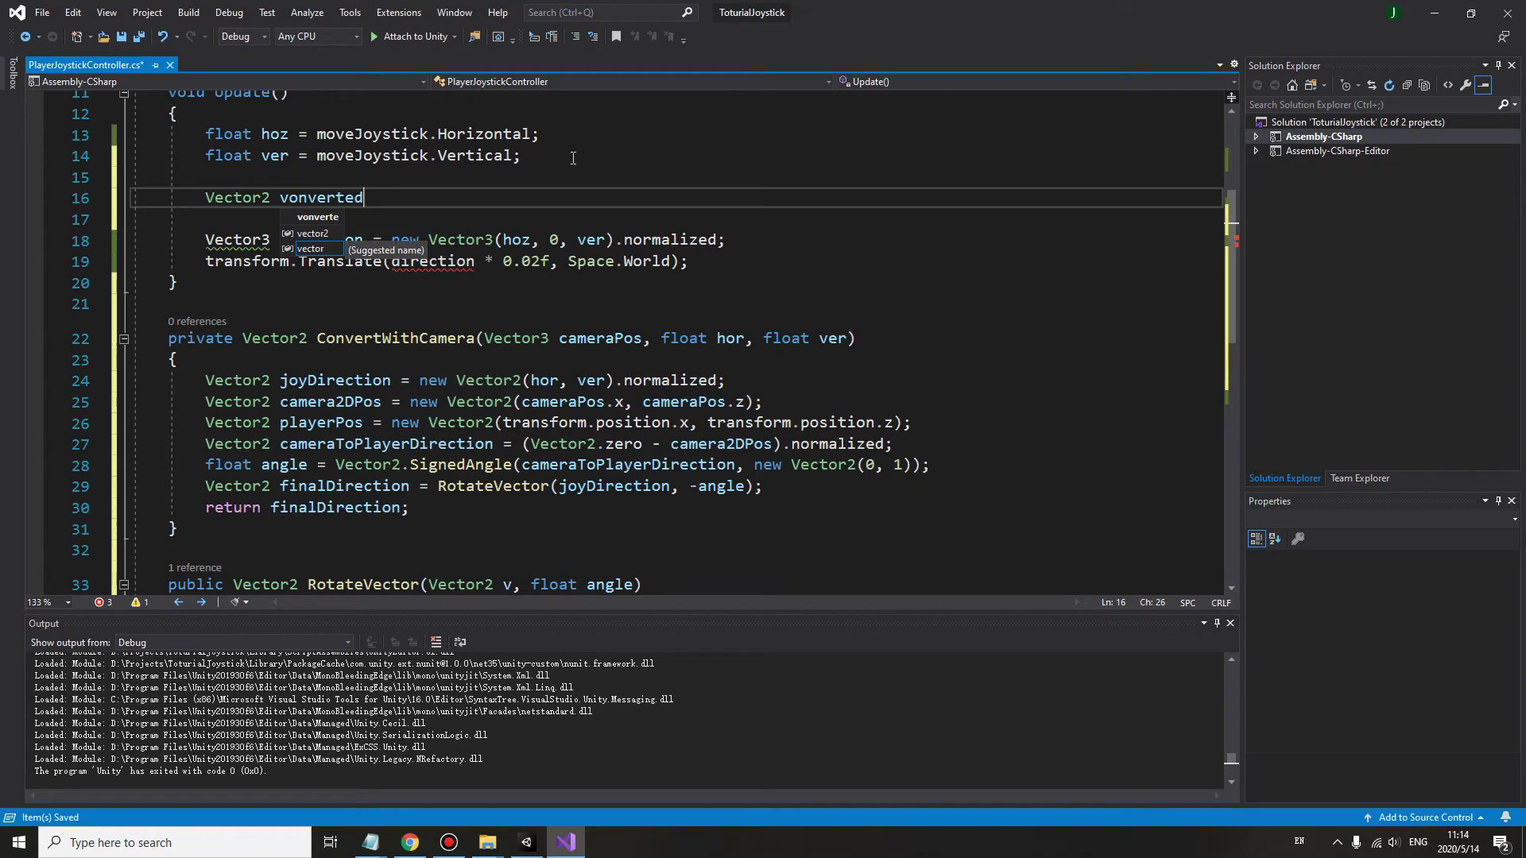
key("Left")
key("Left")
key("Left")
key("BackSpace")
type("c")
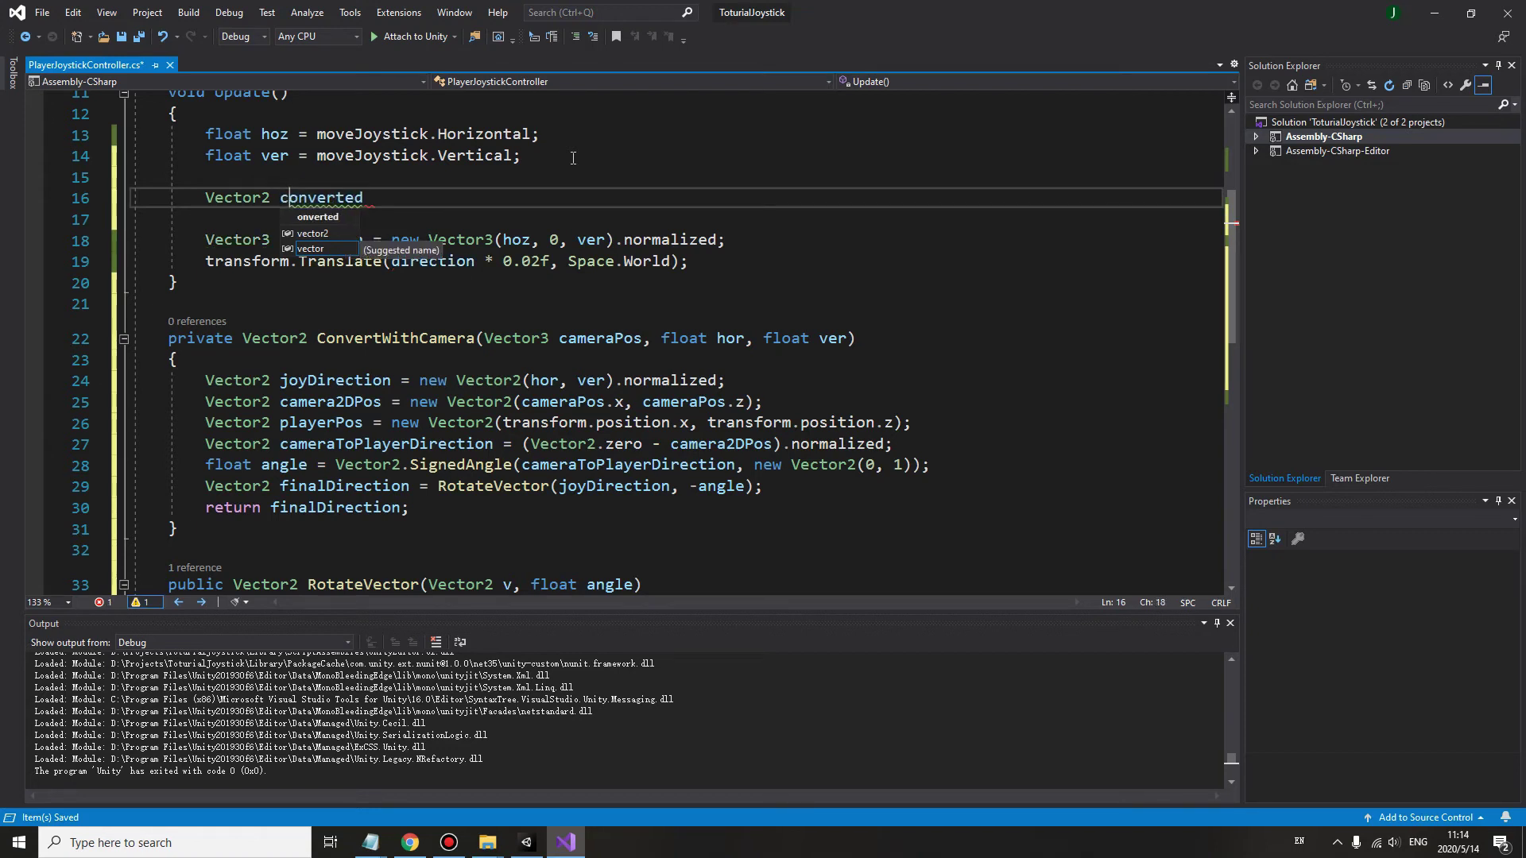
key("End")
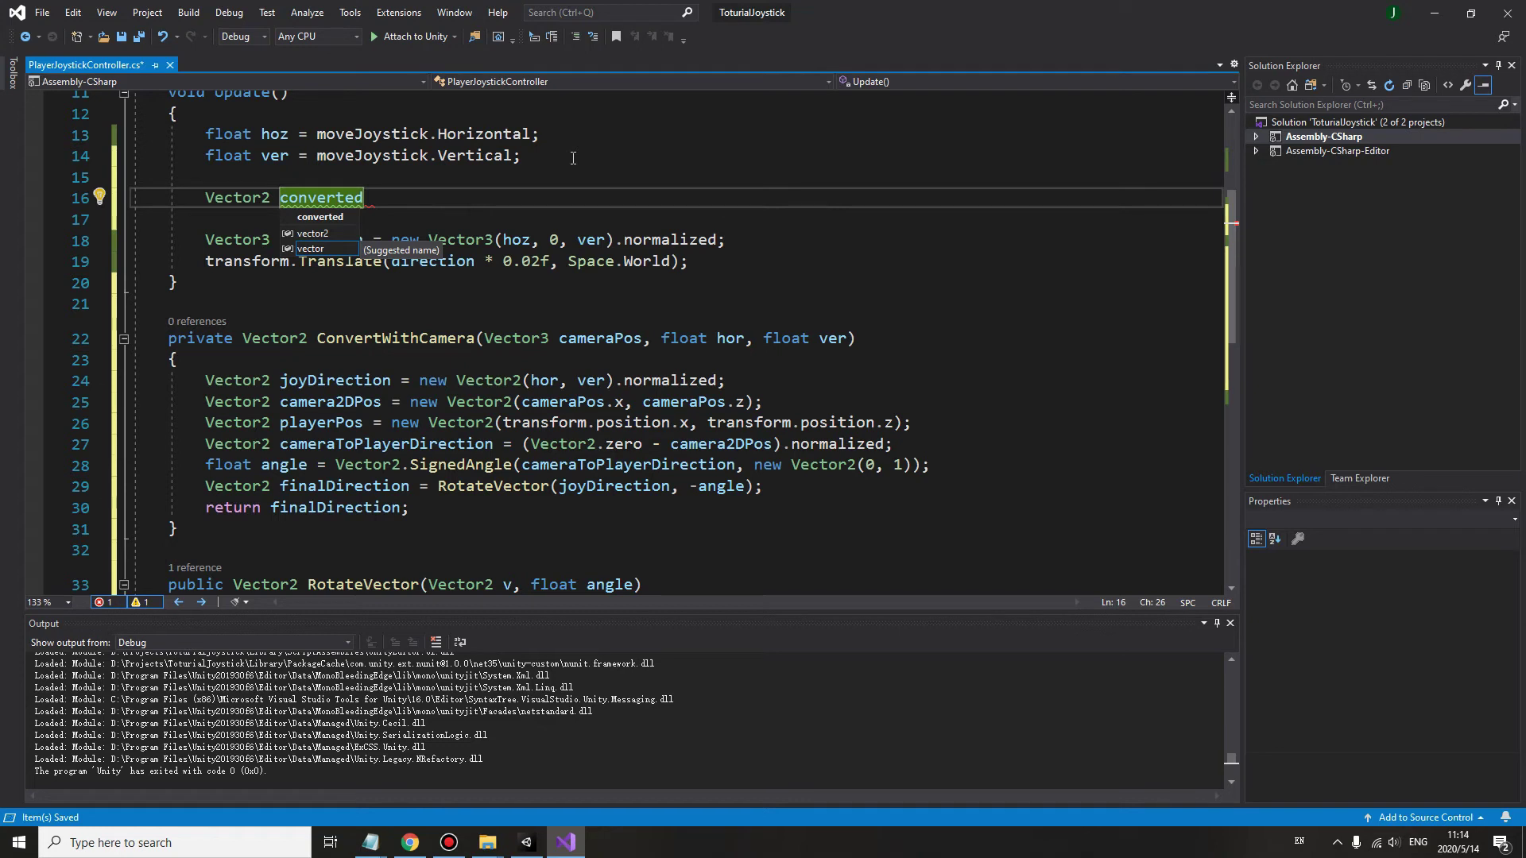
type("XY")
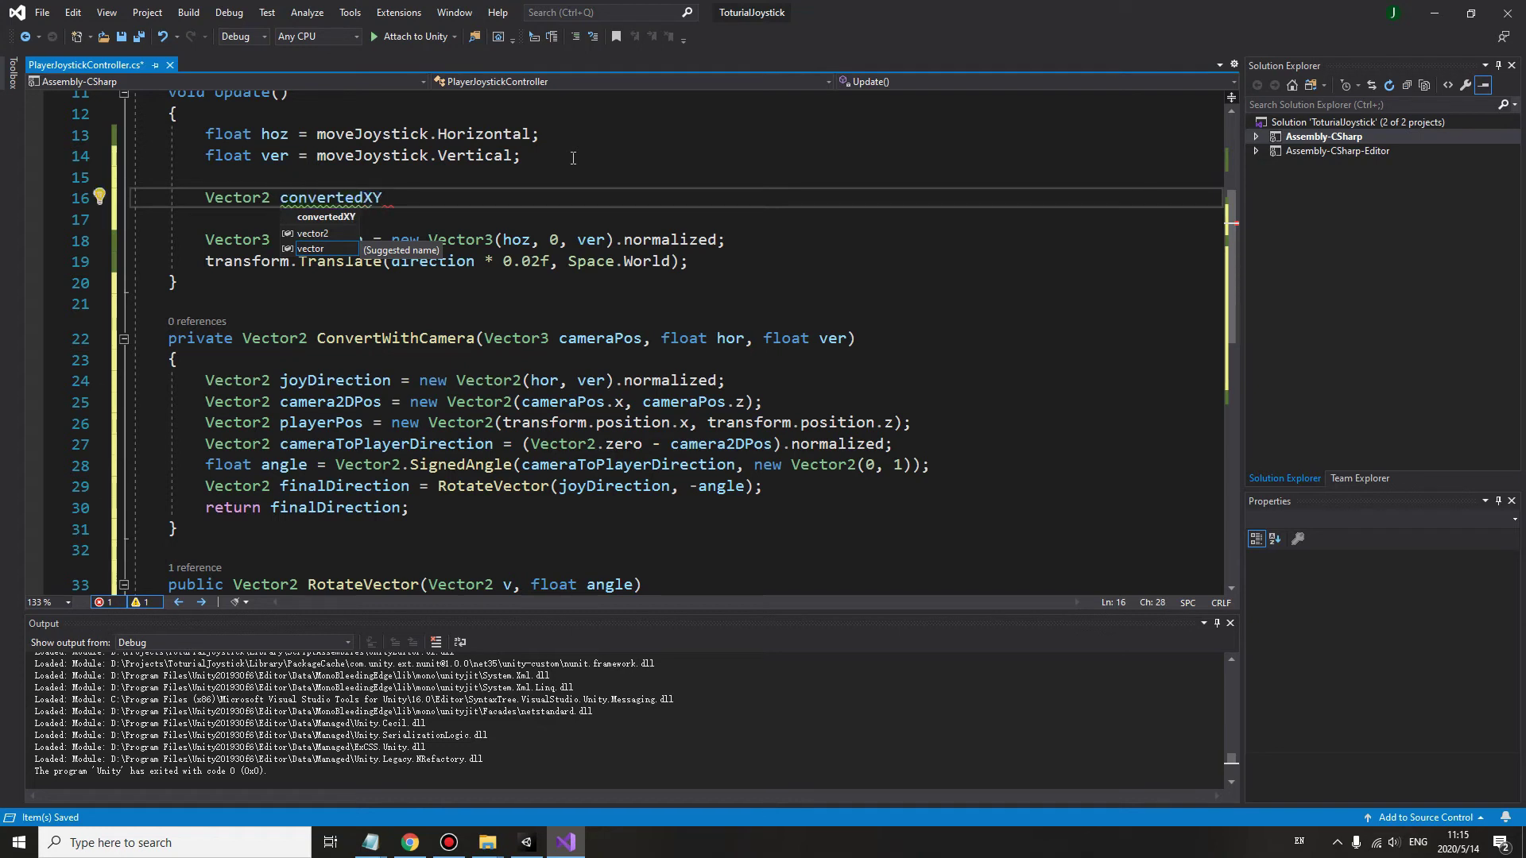
type("=")
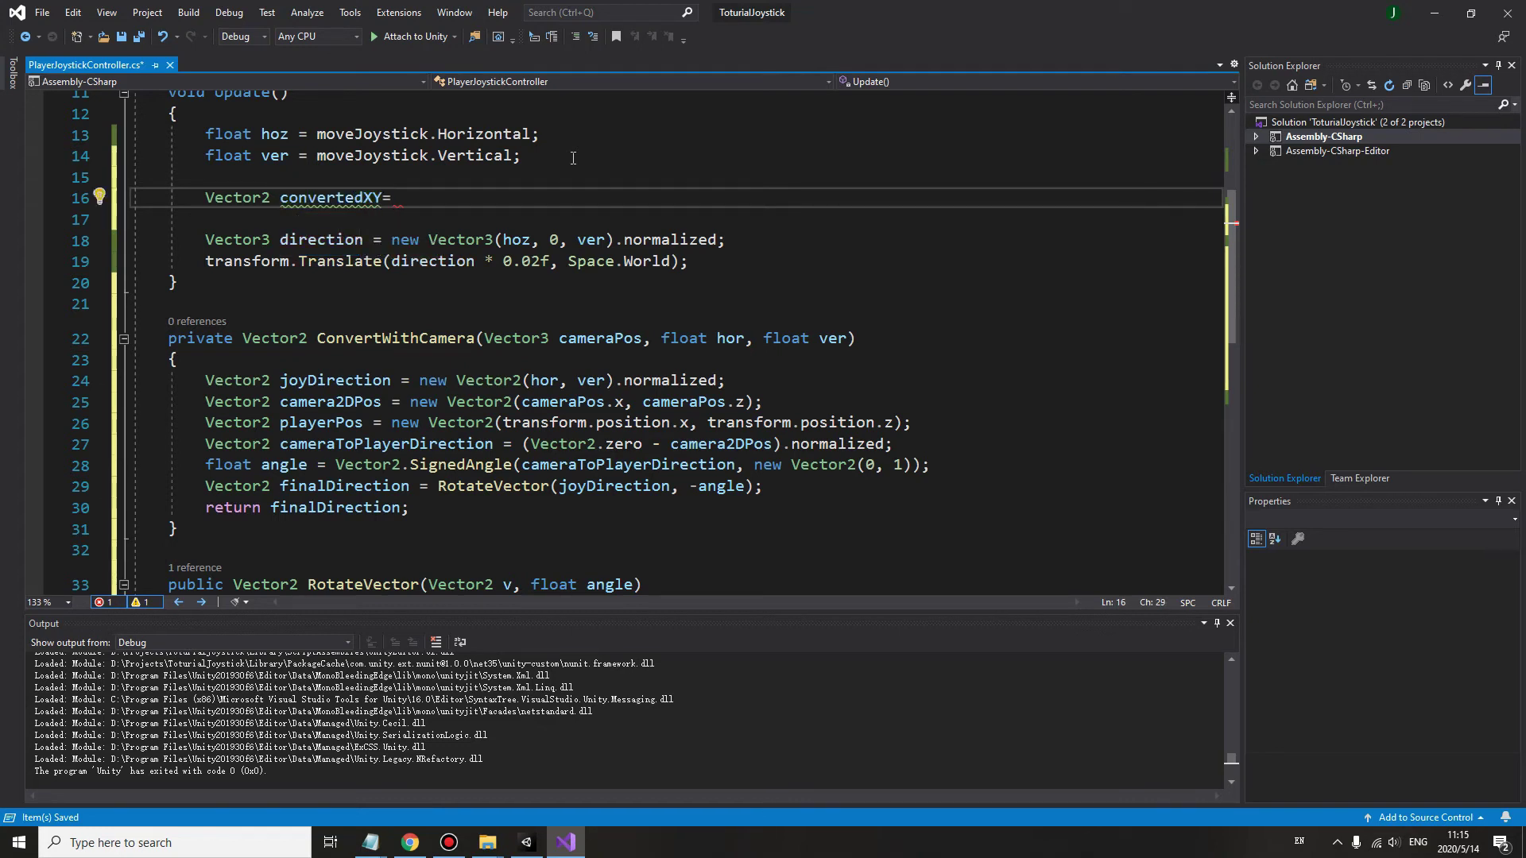
double_click(418, 338)
key("ctrl+c")
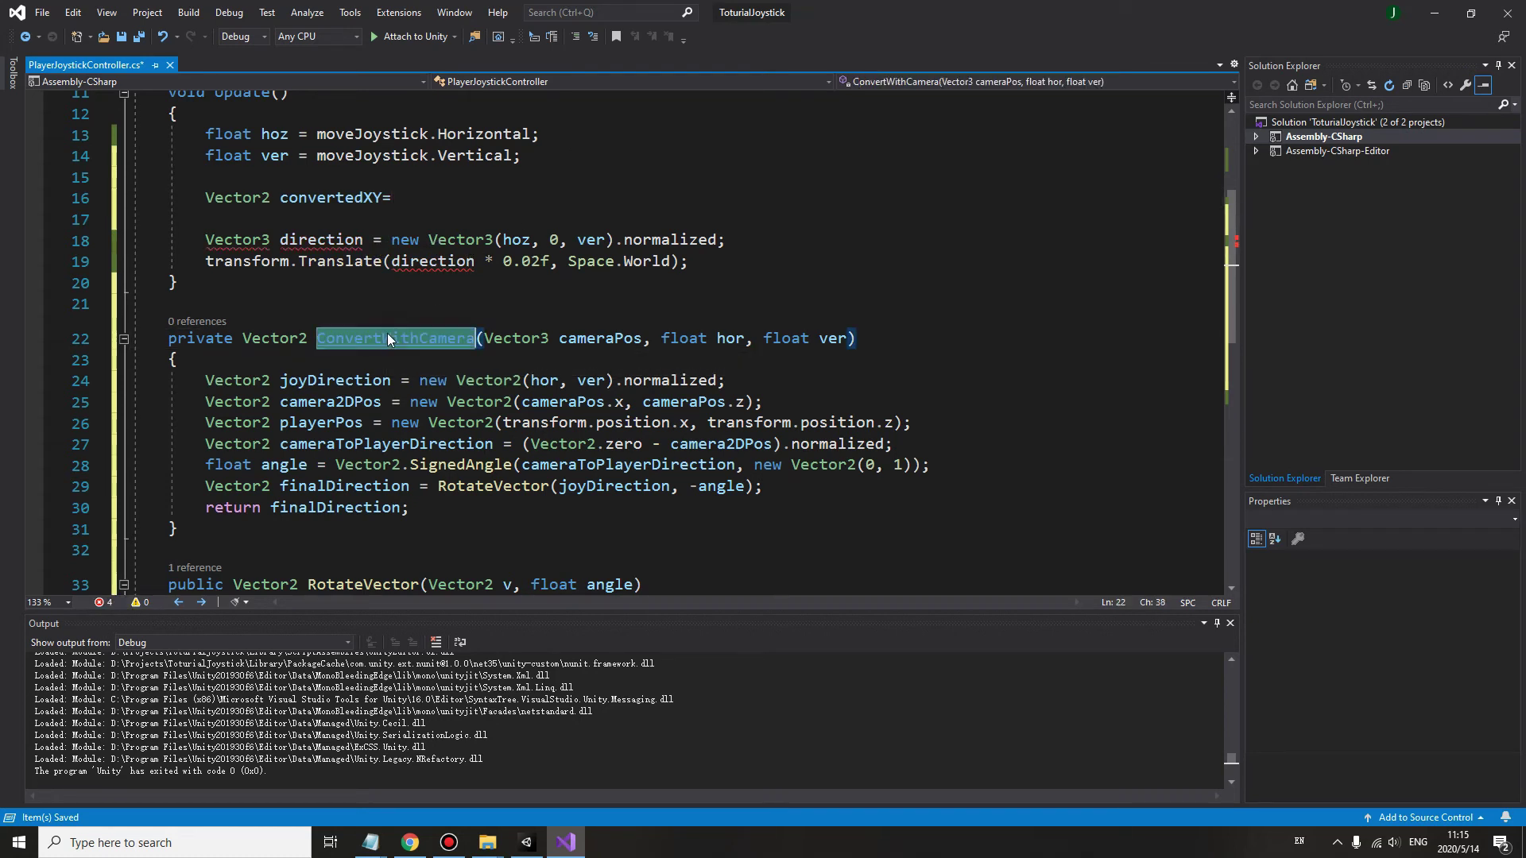
left_click(428, 197)
key("ctrl+v")
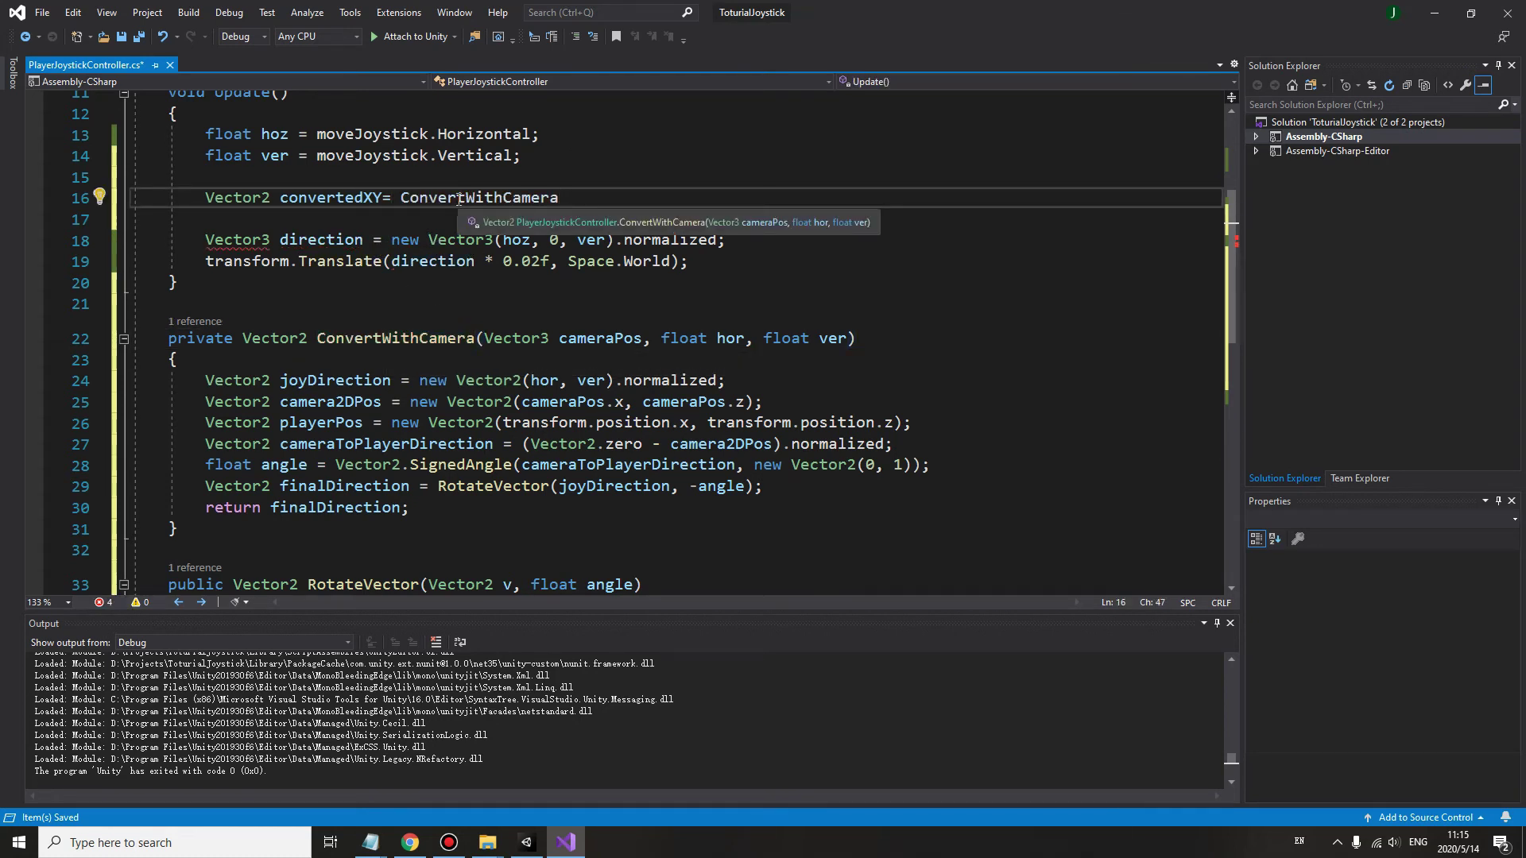
type("(")
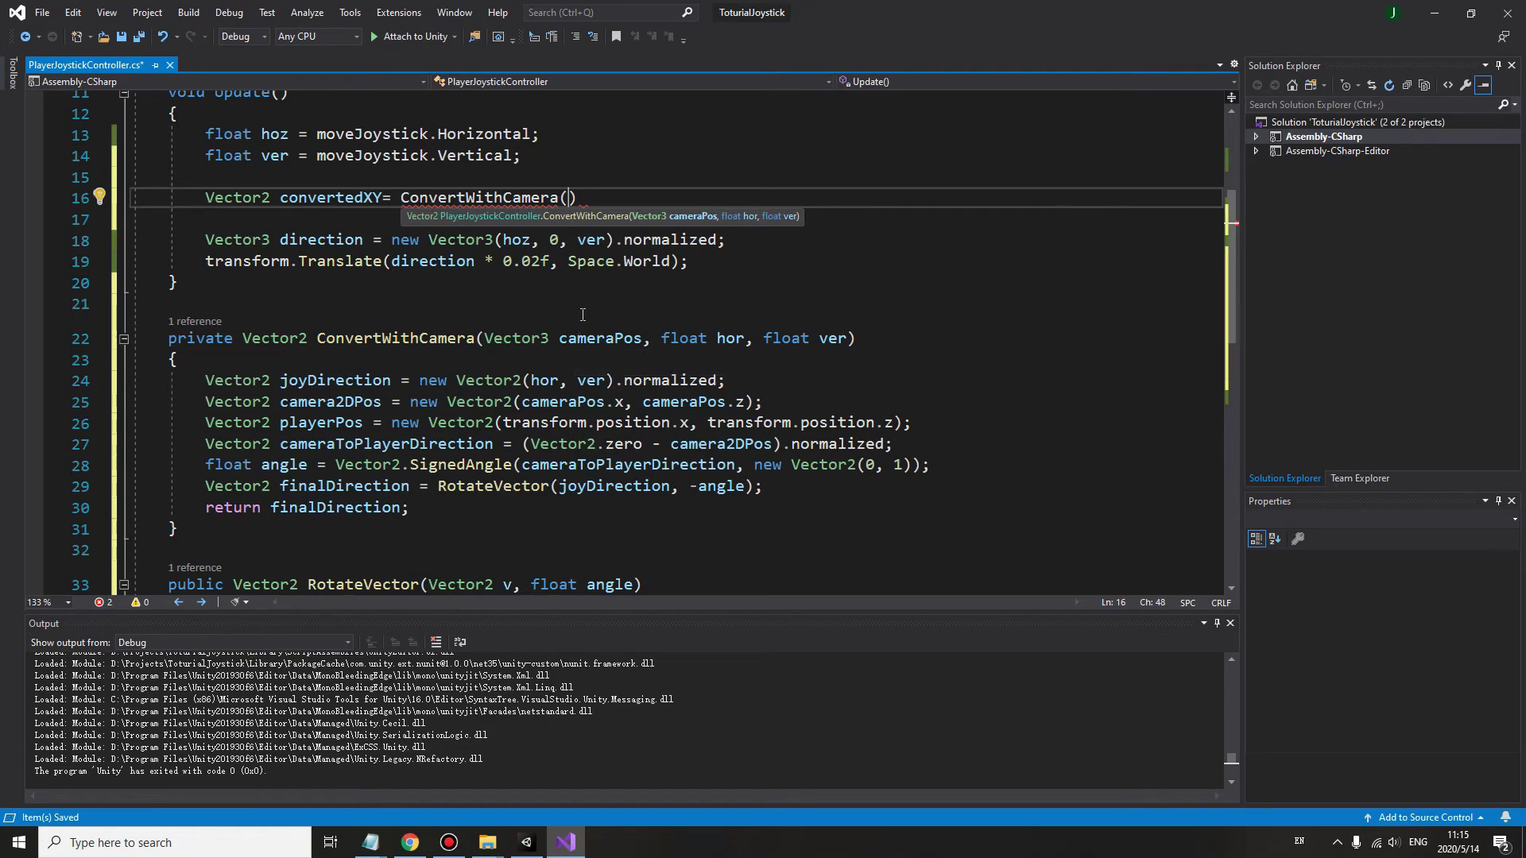
scroll(582, 314, "up", 2)
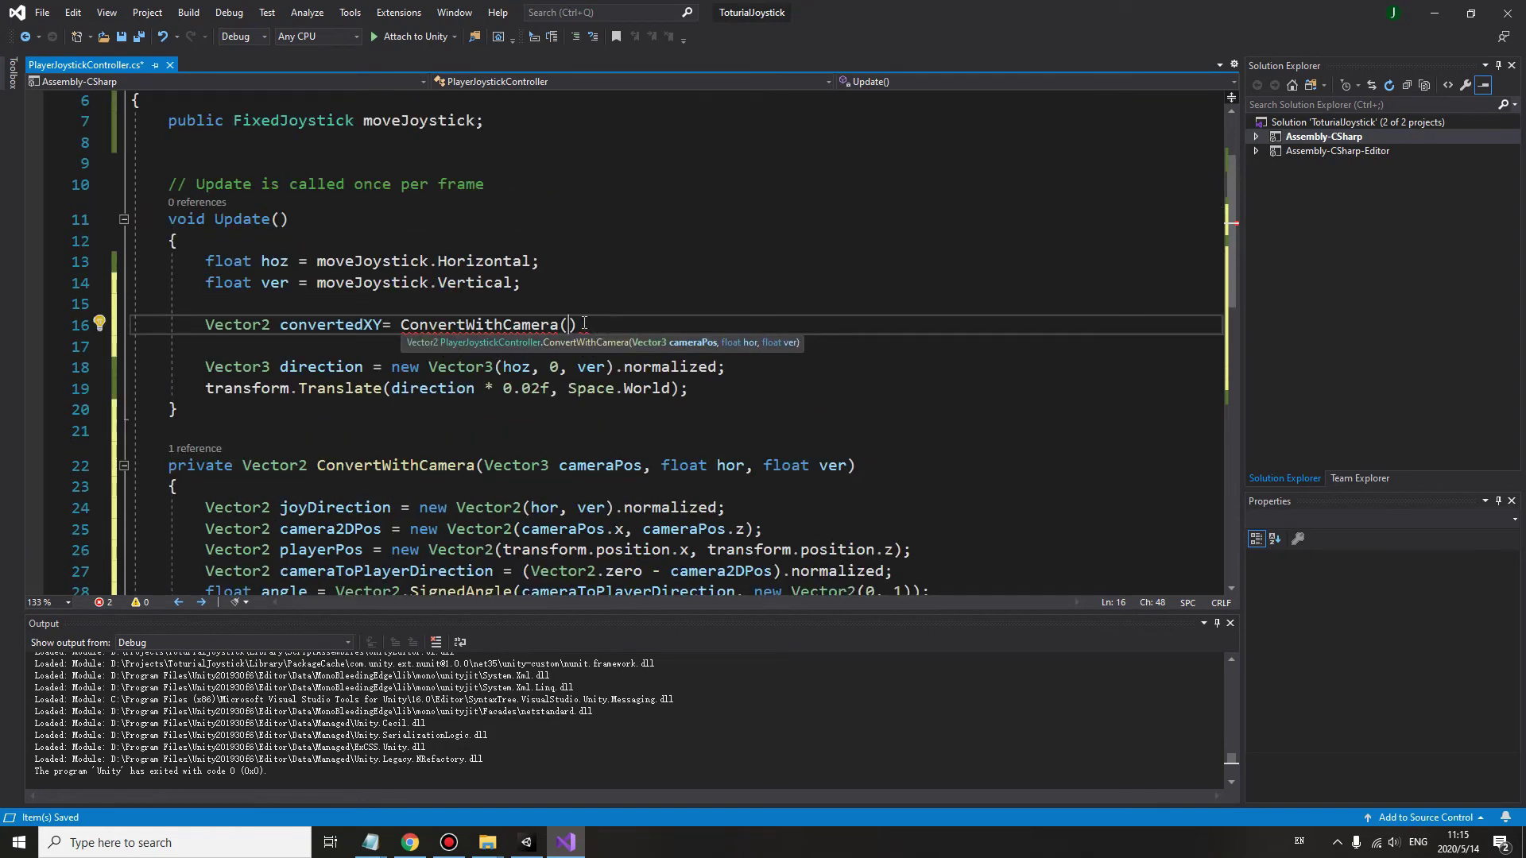
scroll(556, 314, "up", 2)
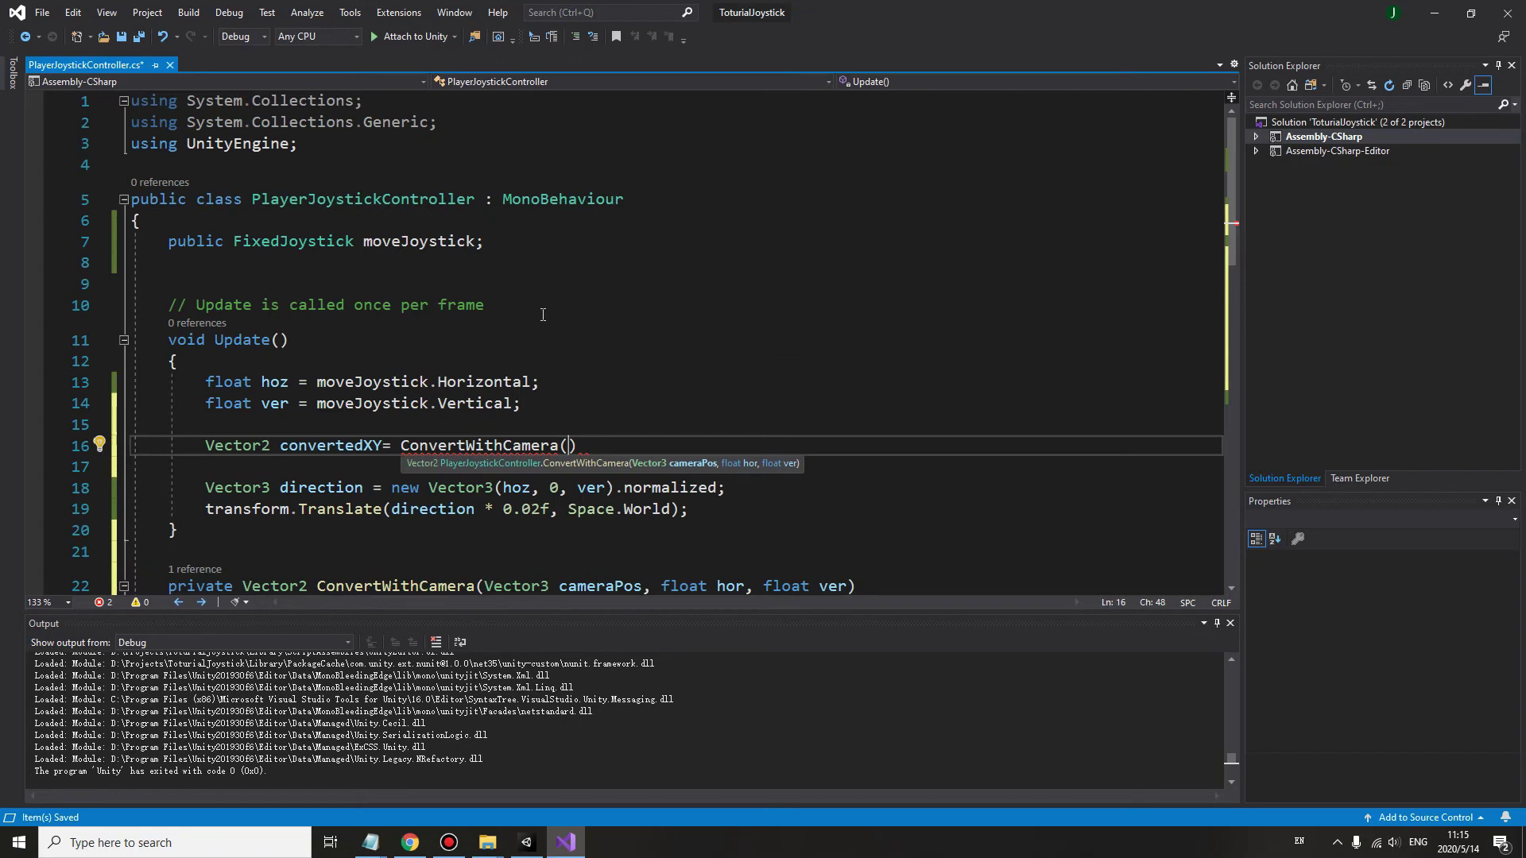
scroll(542, 314, "down", 2)
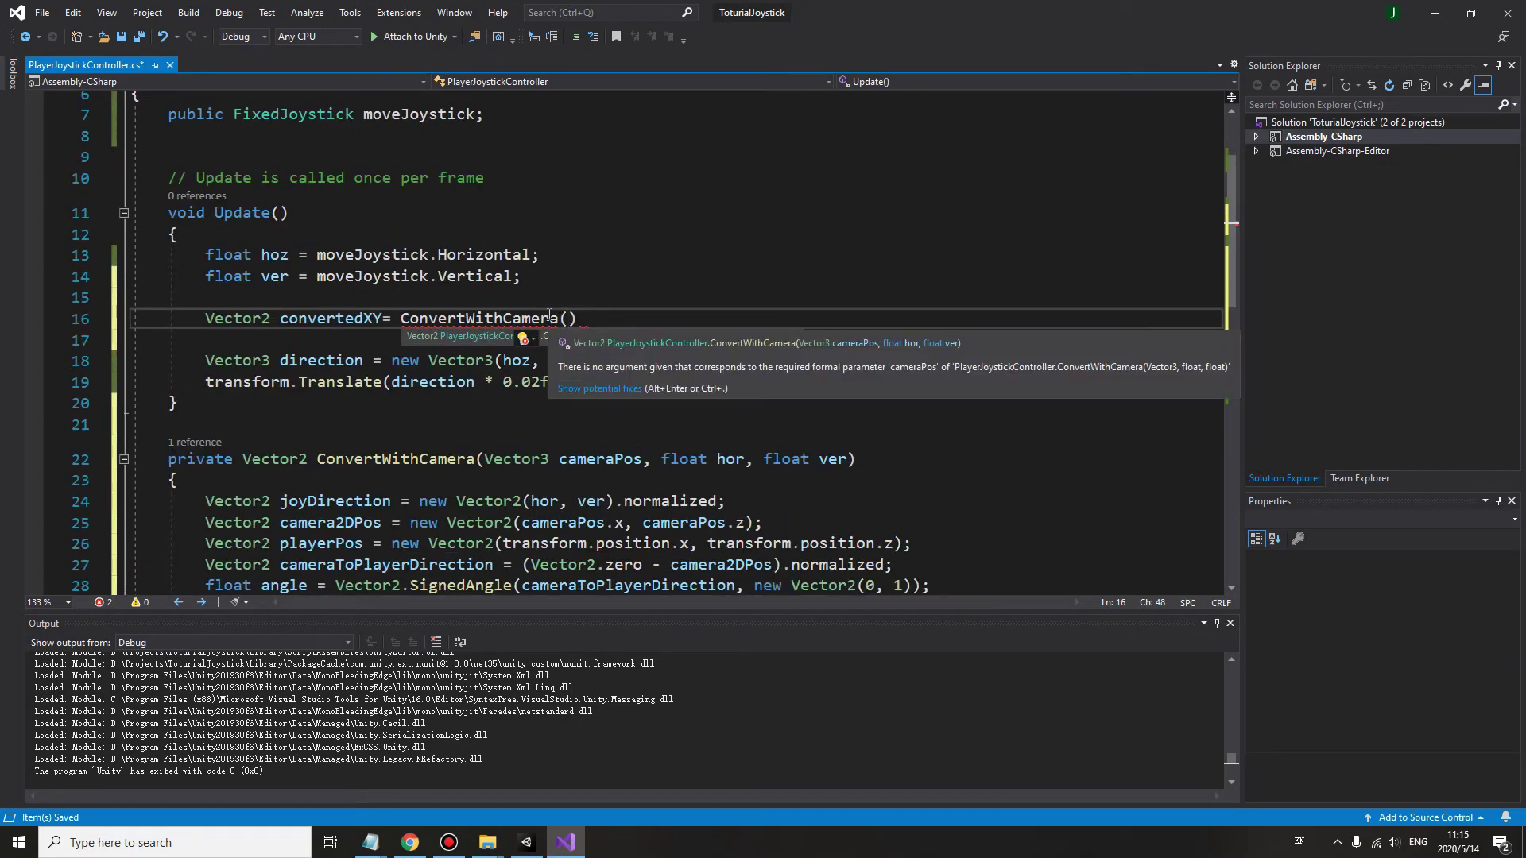
Pass Camera.main.transform.position, hoz and ver as the ConvertWithCamera arguments
left_click(571, 318)
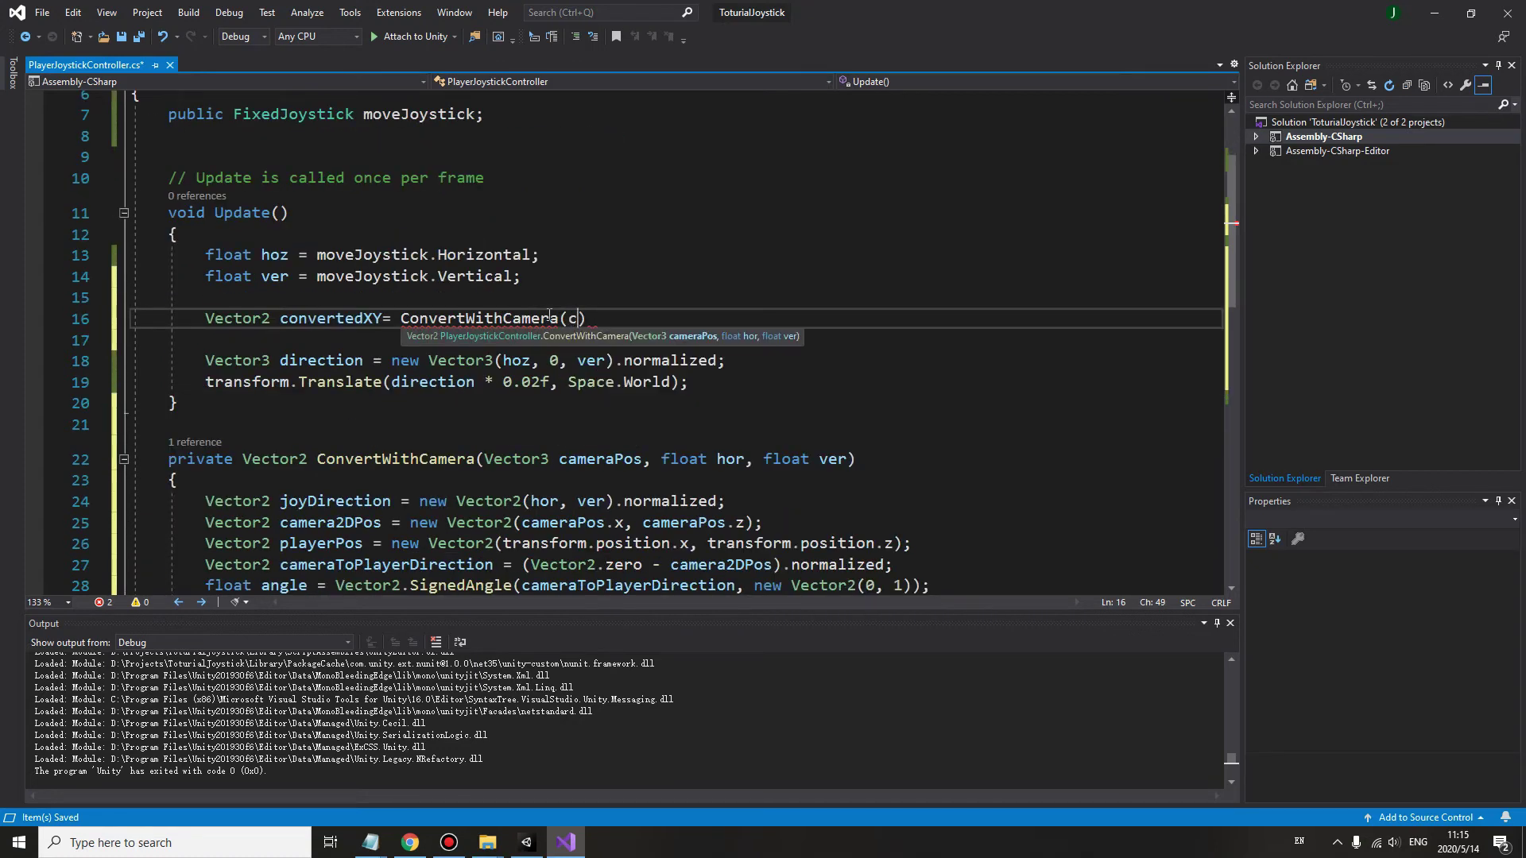
type("camer")
key("Down")
key("Tab")
type(".mai")
key("Tab")
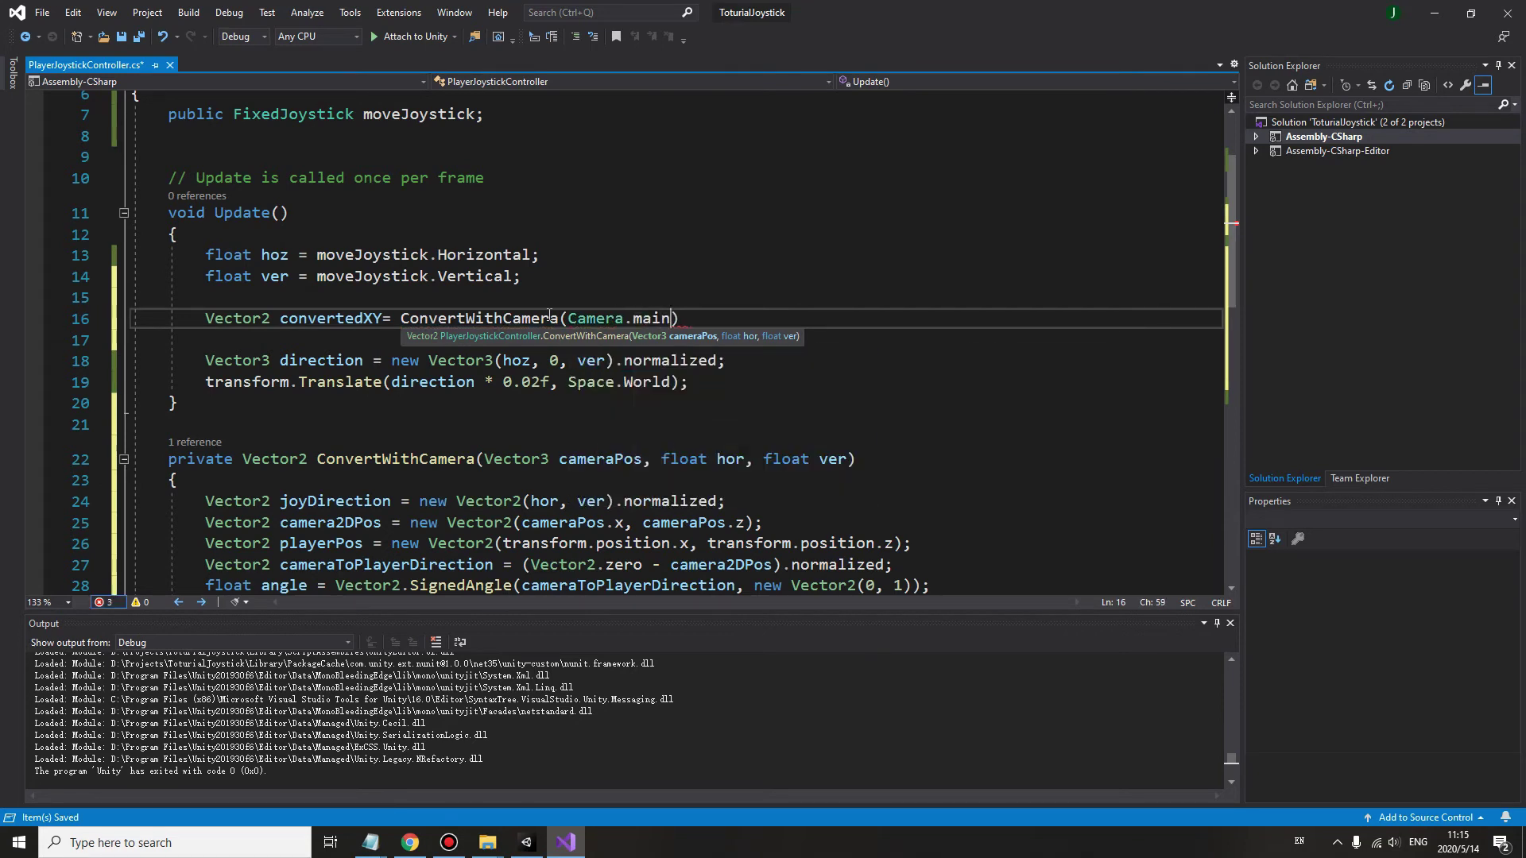
type("tra")
key("Tab")
type(".pos")
key("Tab")
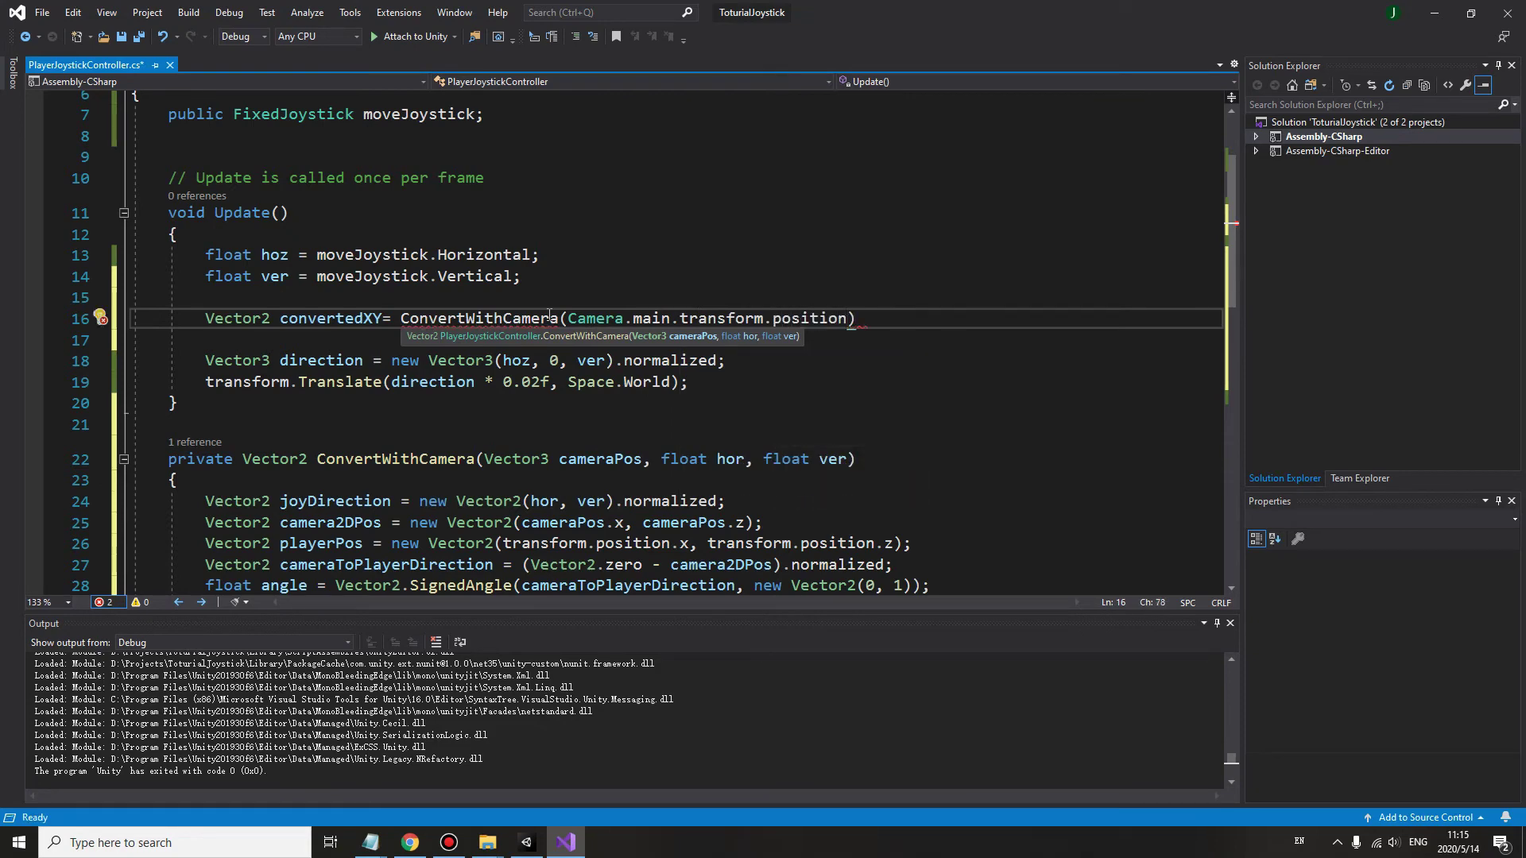
type(",")
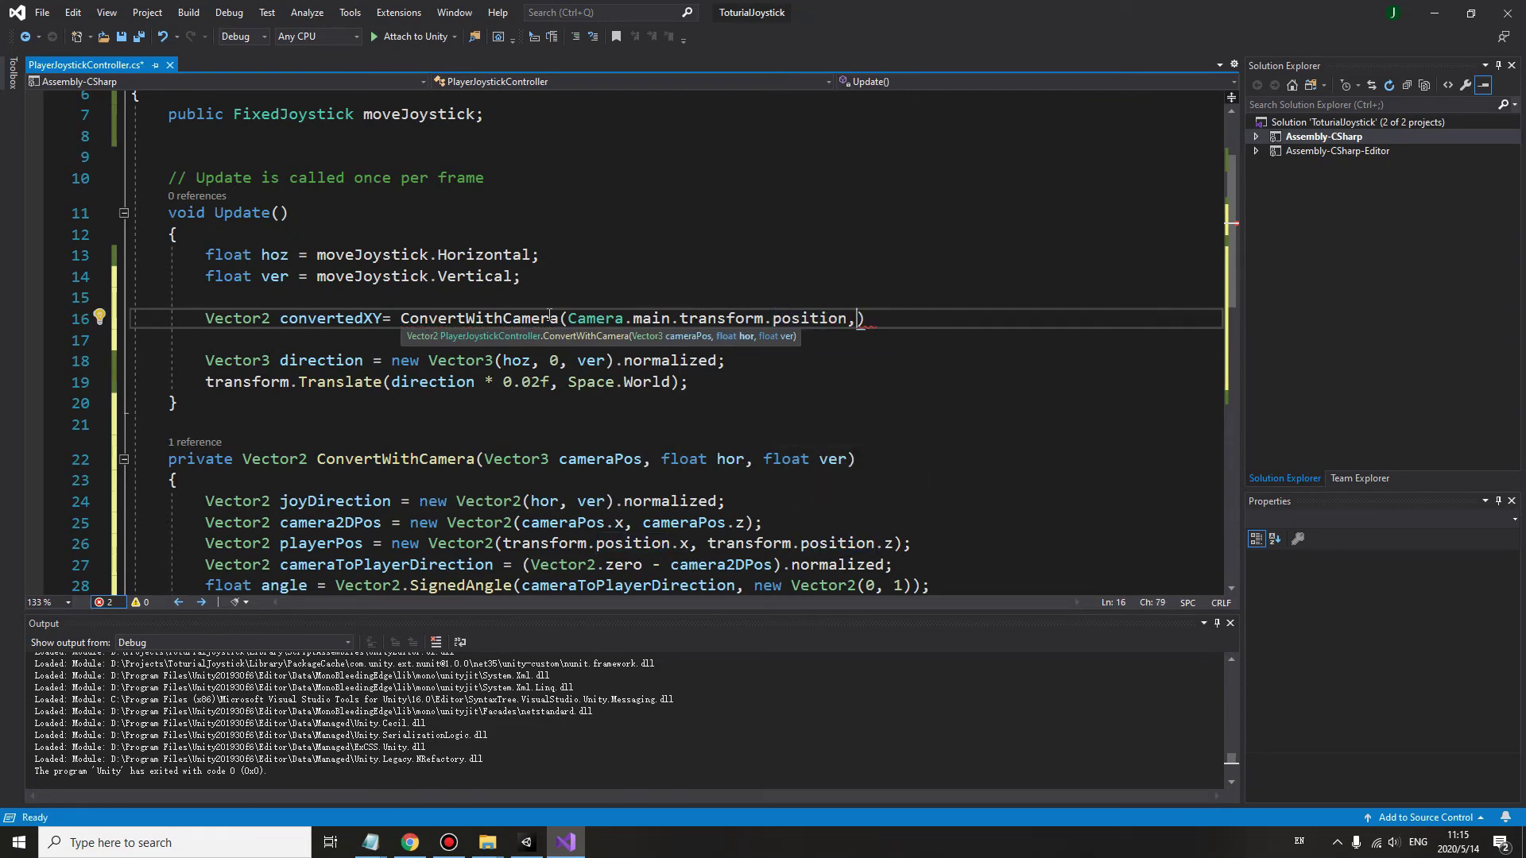
type("hor")
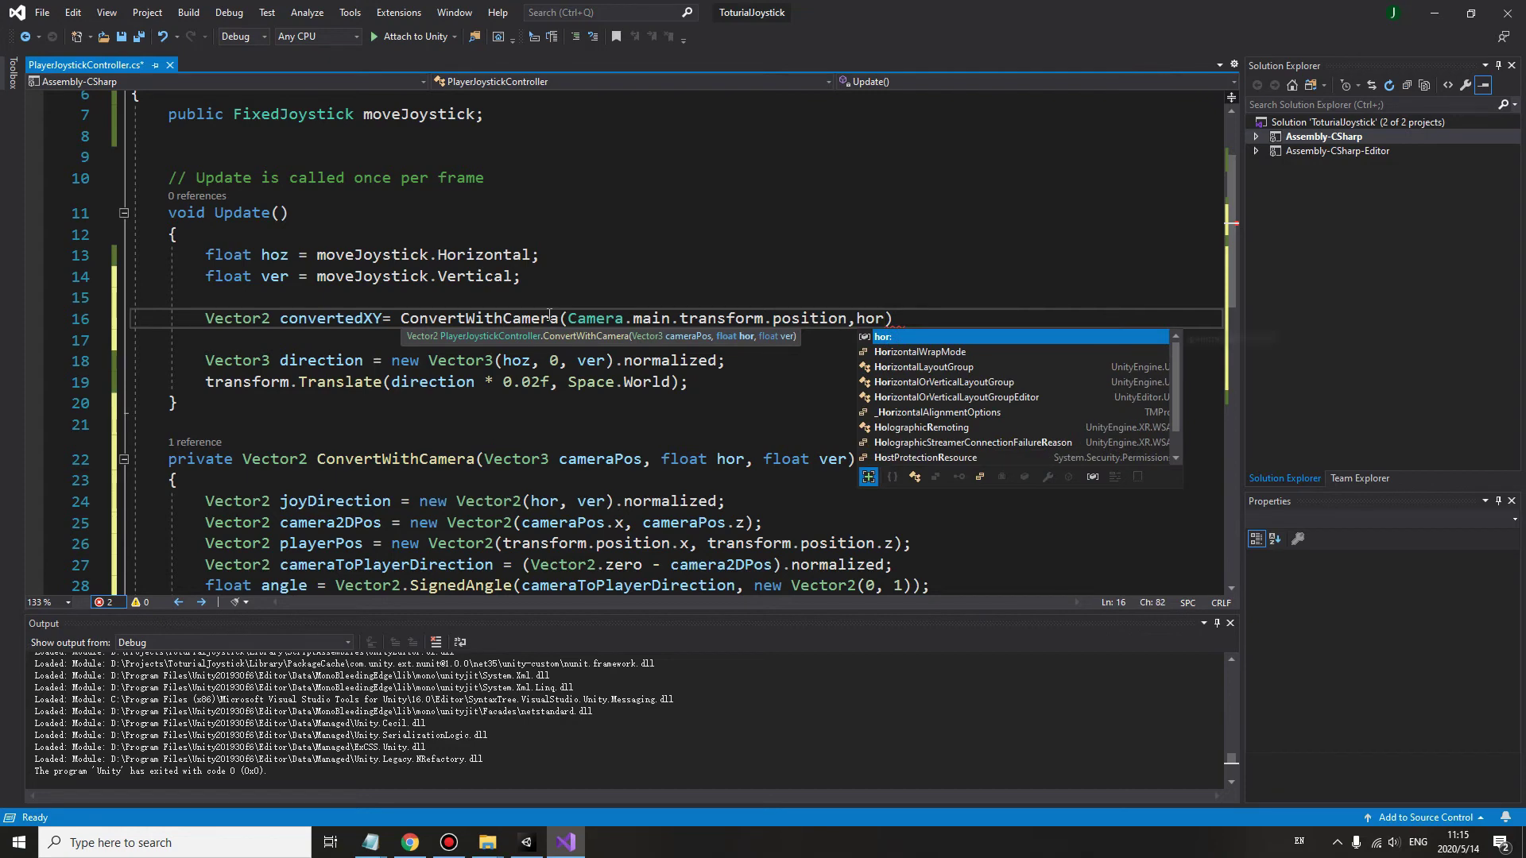
key("BackSpace")
type("z,v")
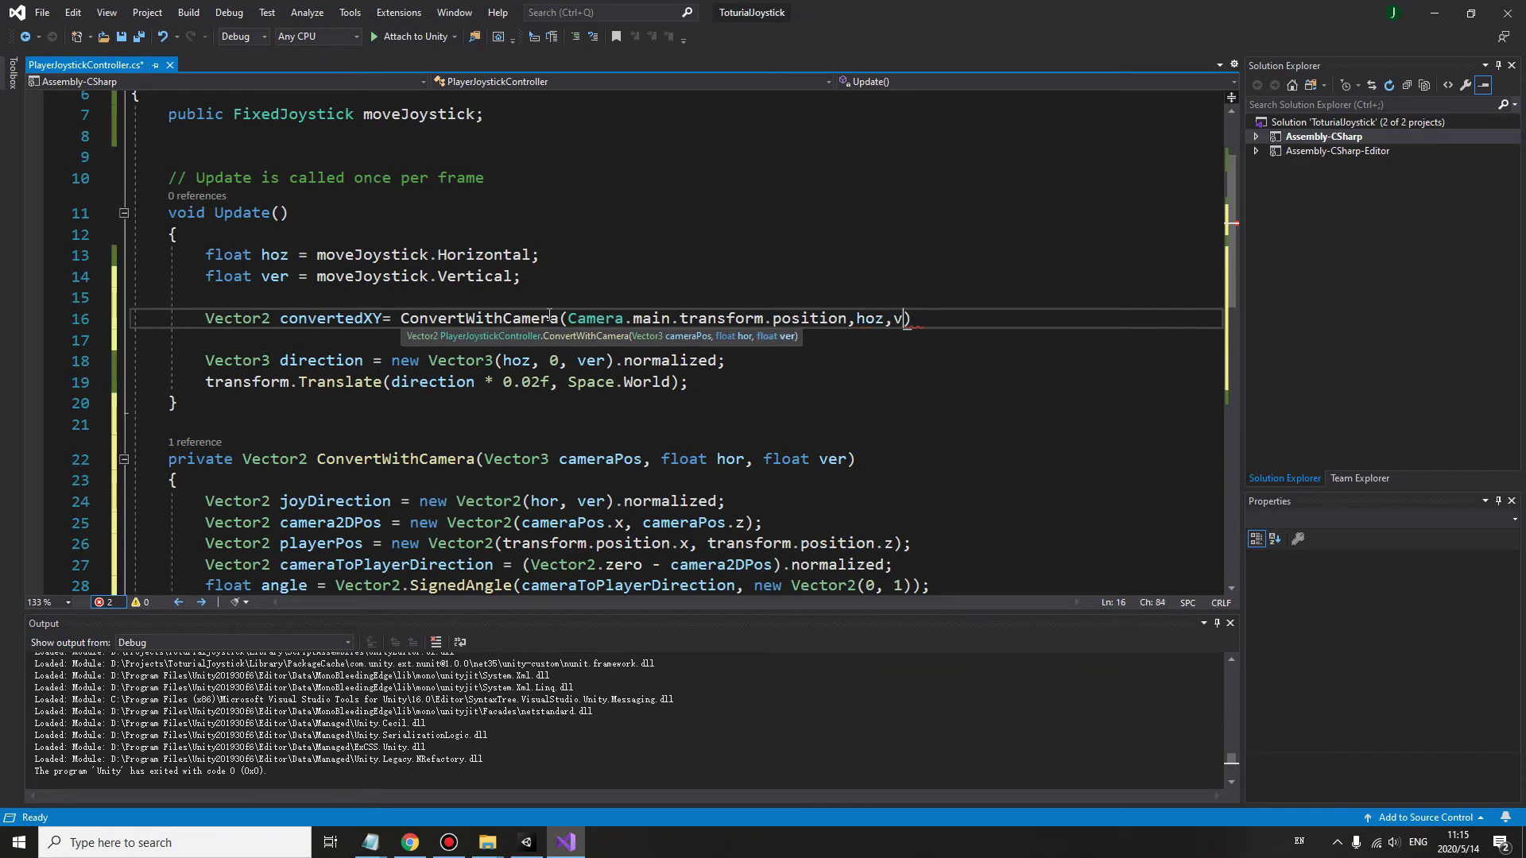
type("er")
key("Right")
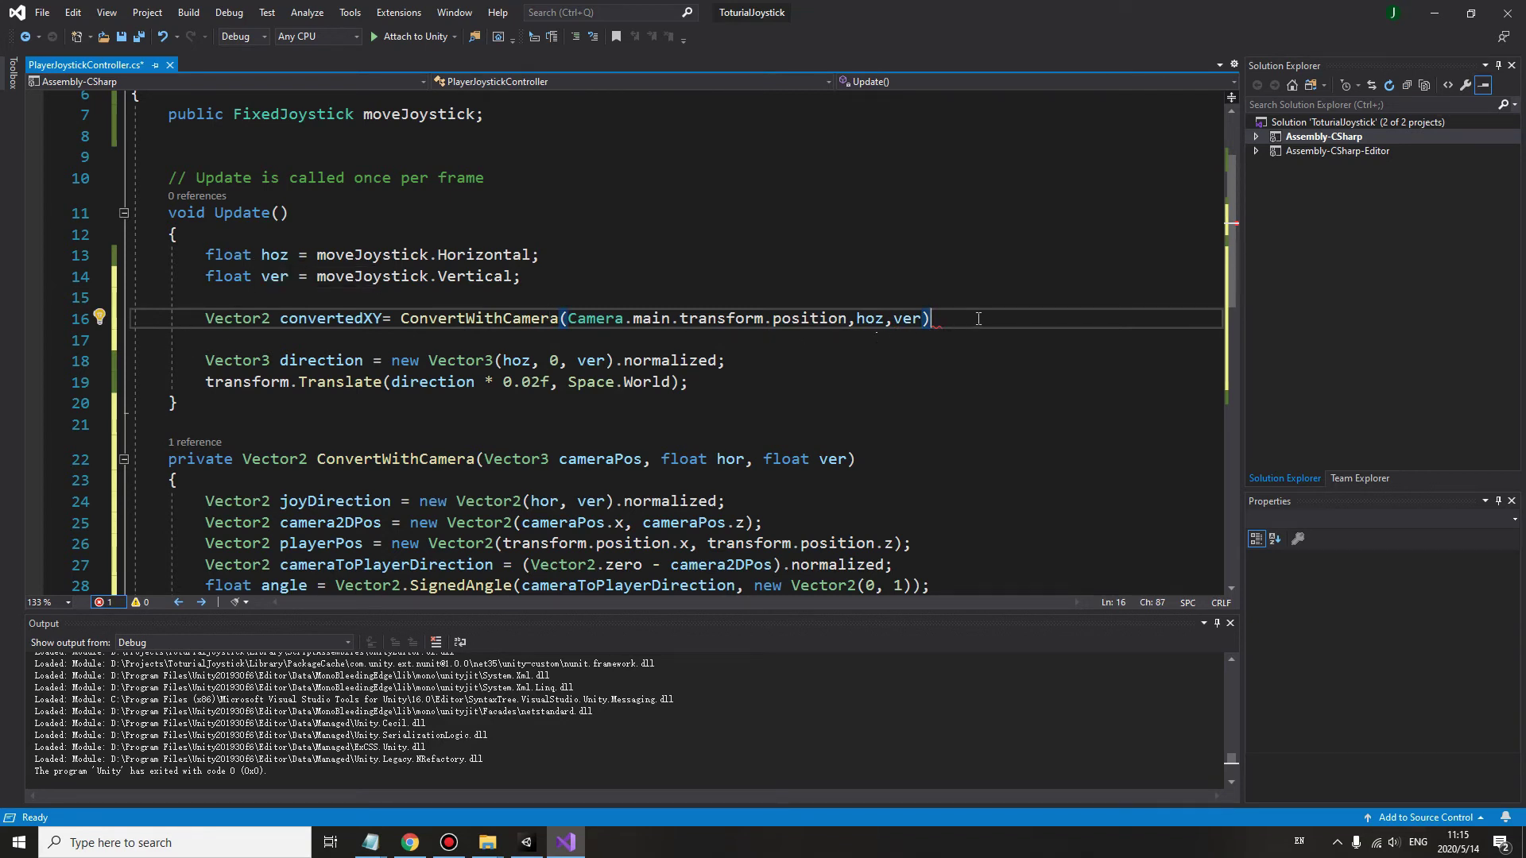
type(";")
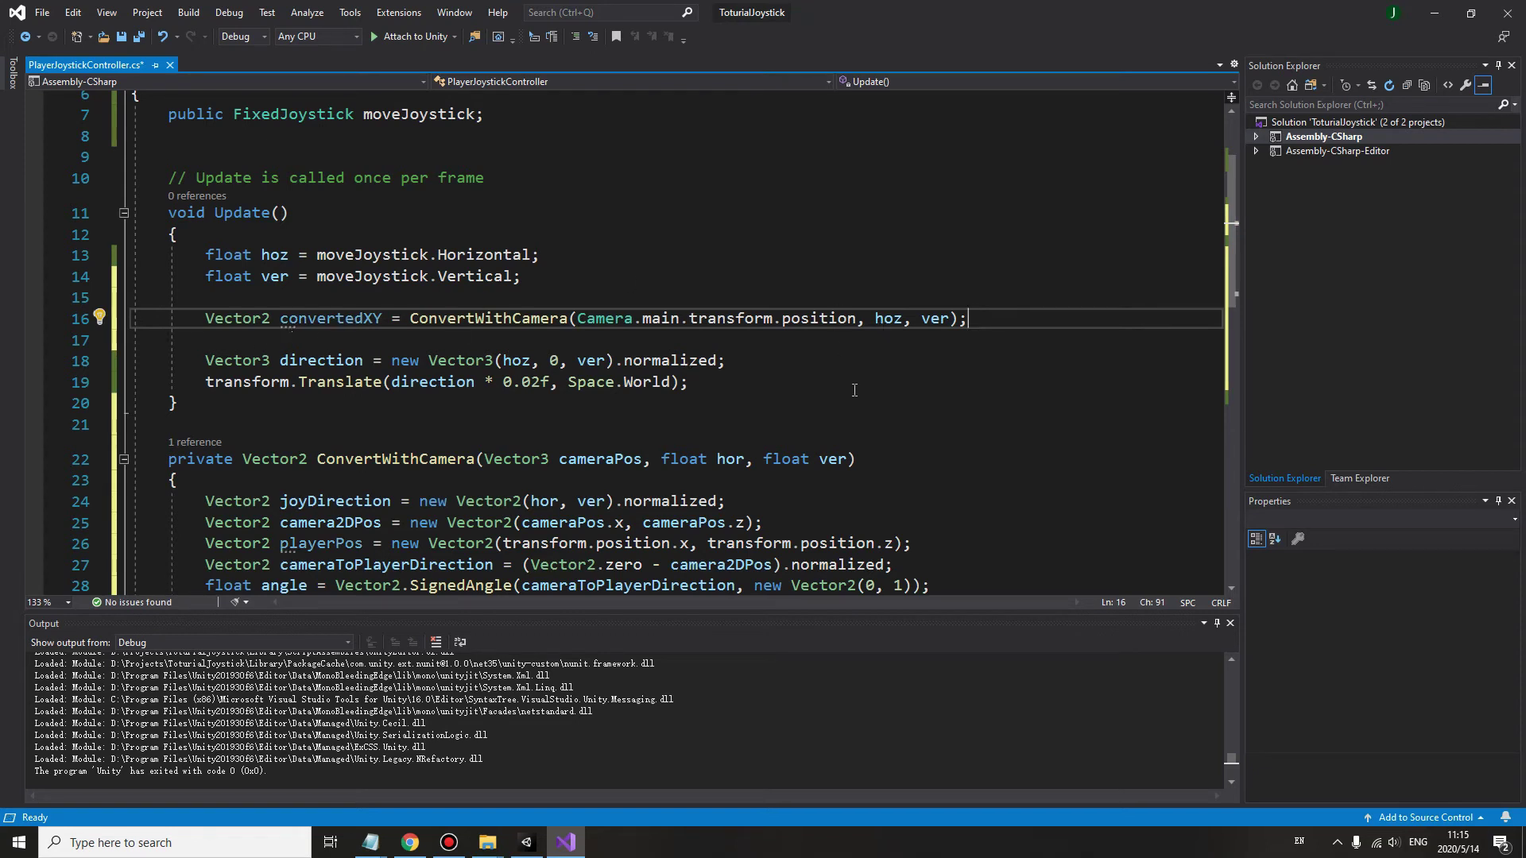
double_click(340, 318)
key("ctrl+c")
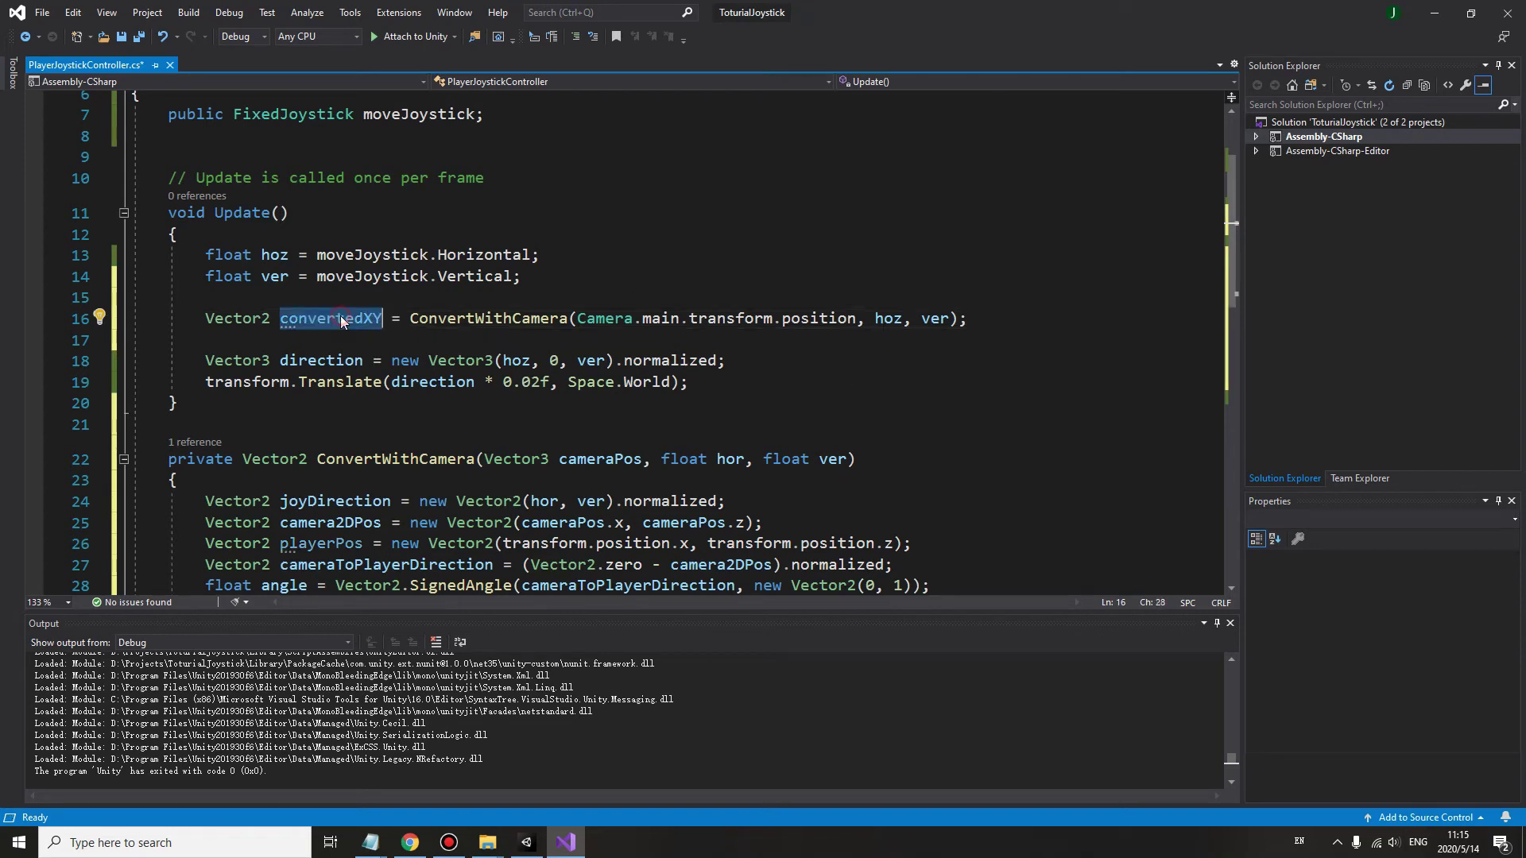
double_click(520, 361)
key("ctrl+v")
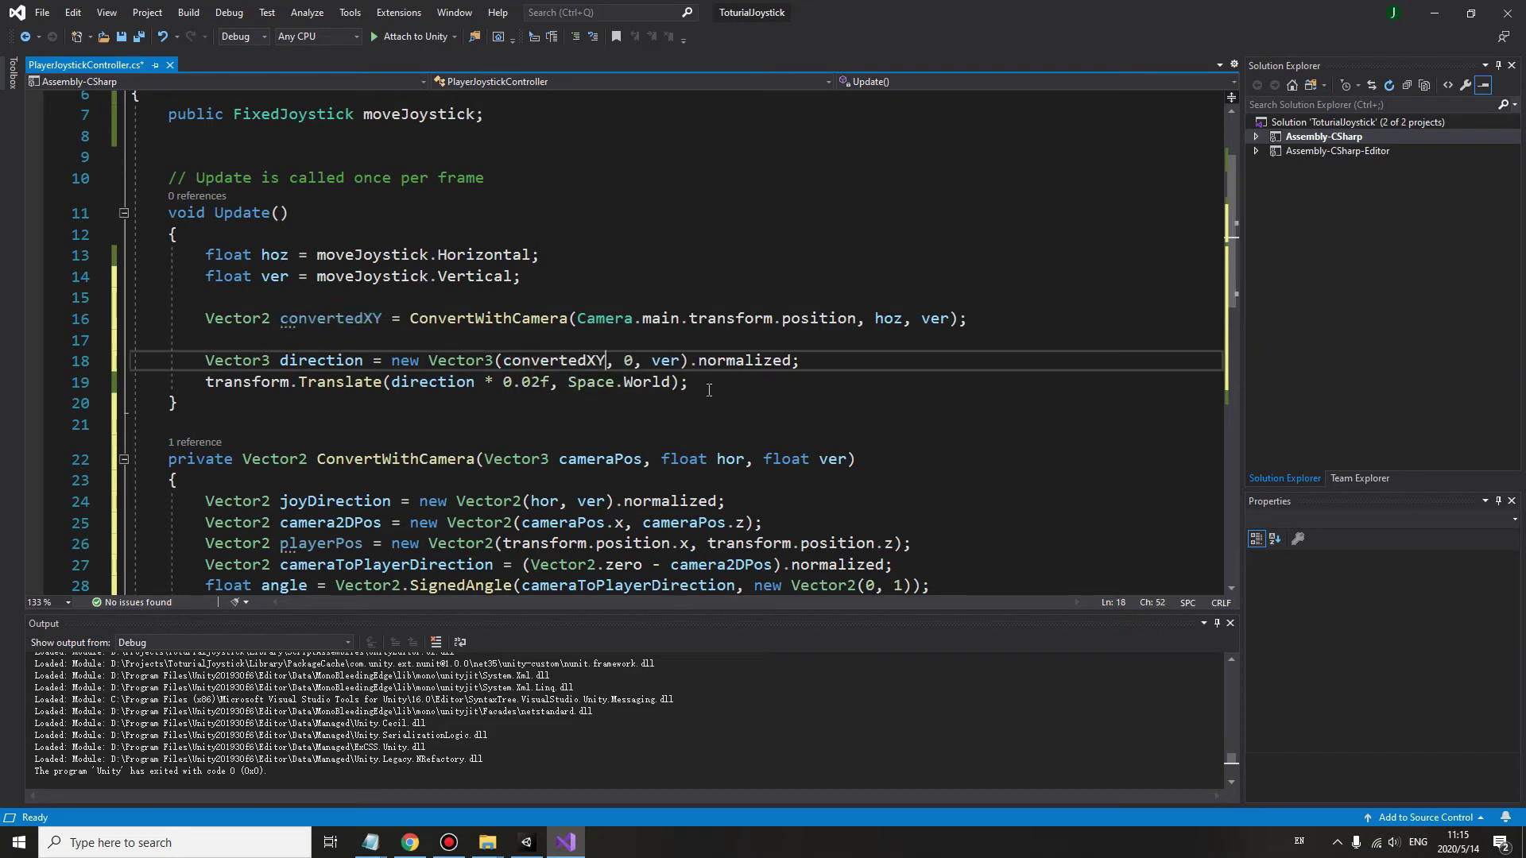
type(".")
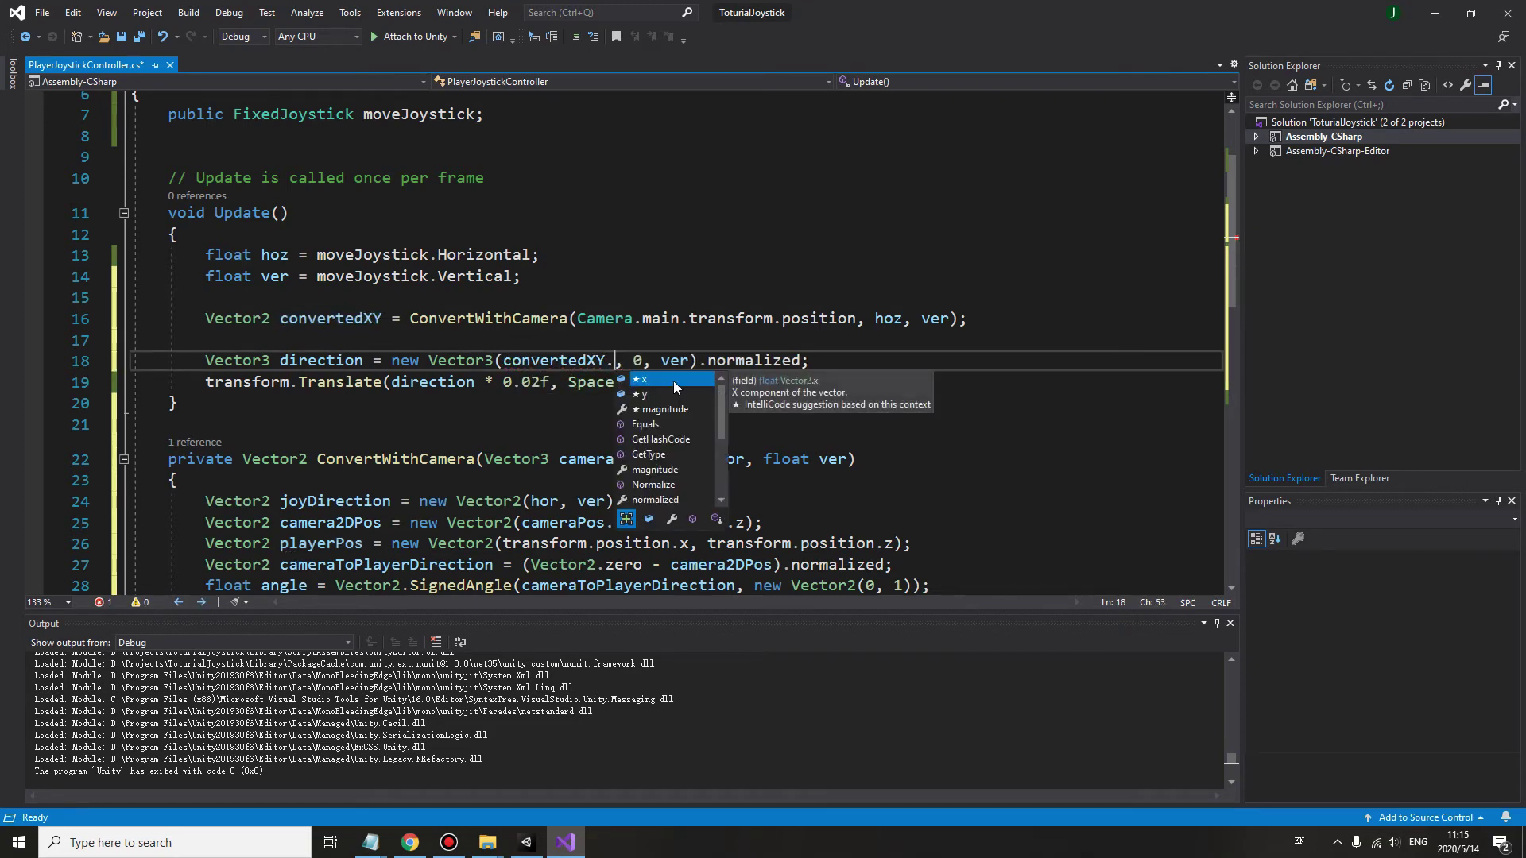
type("x")
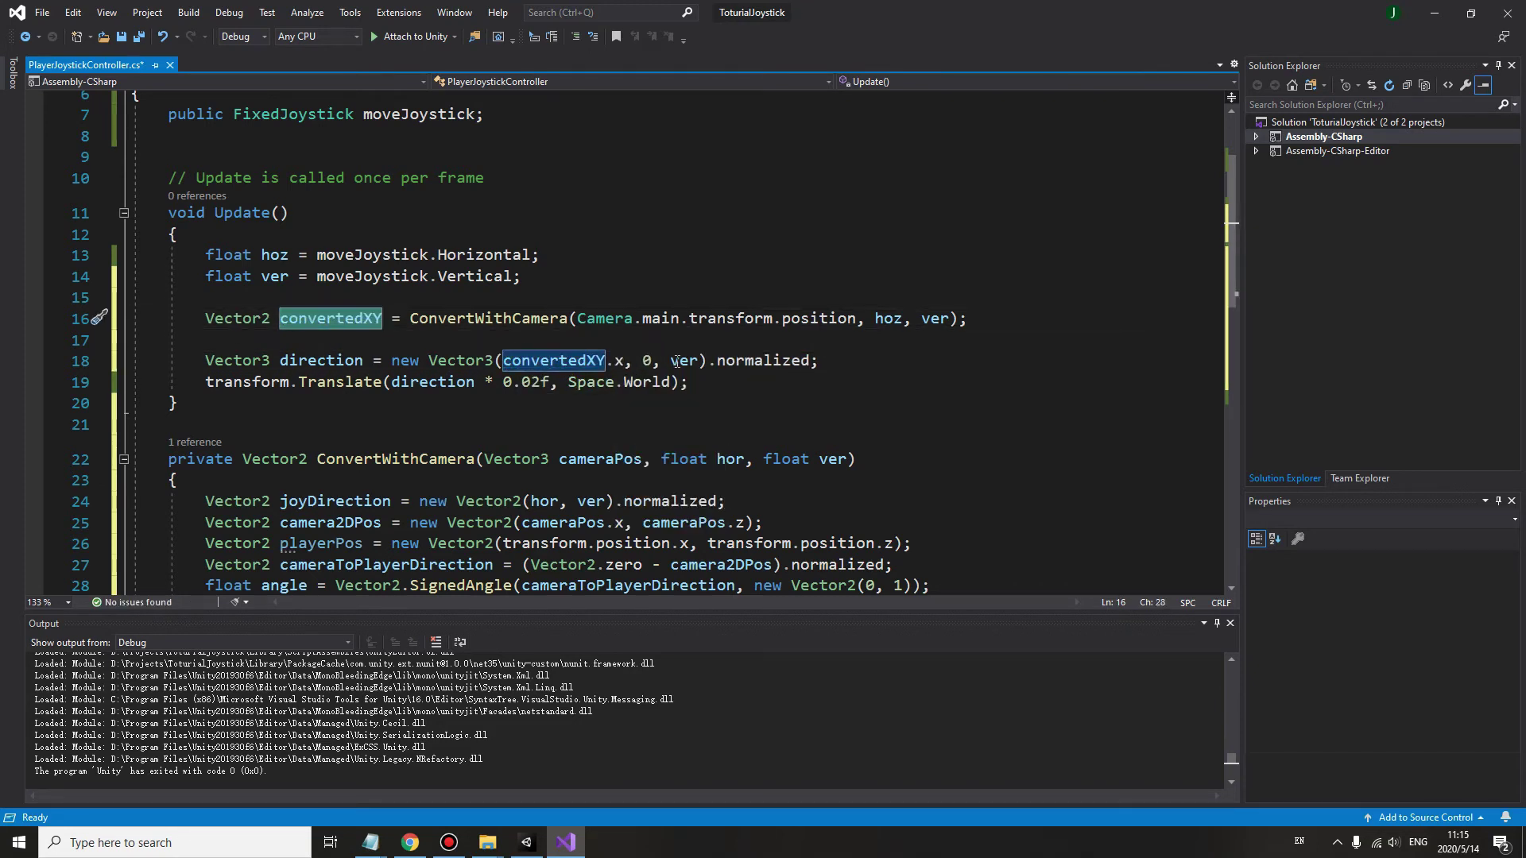
double_click(683, 360)
key("ctrl+v")
type(".y")
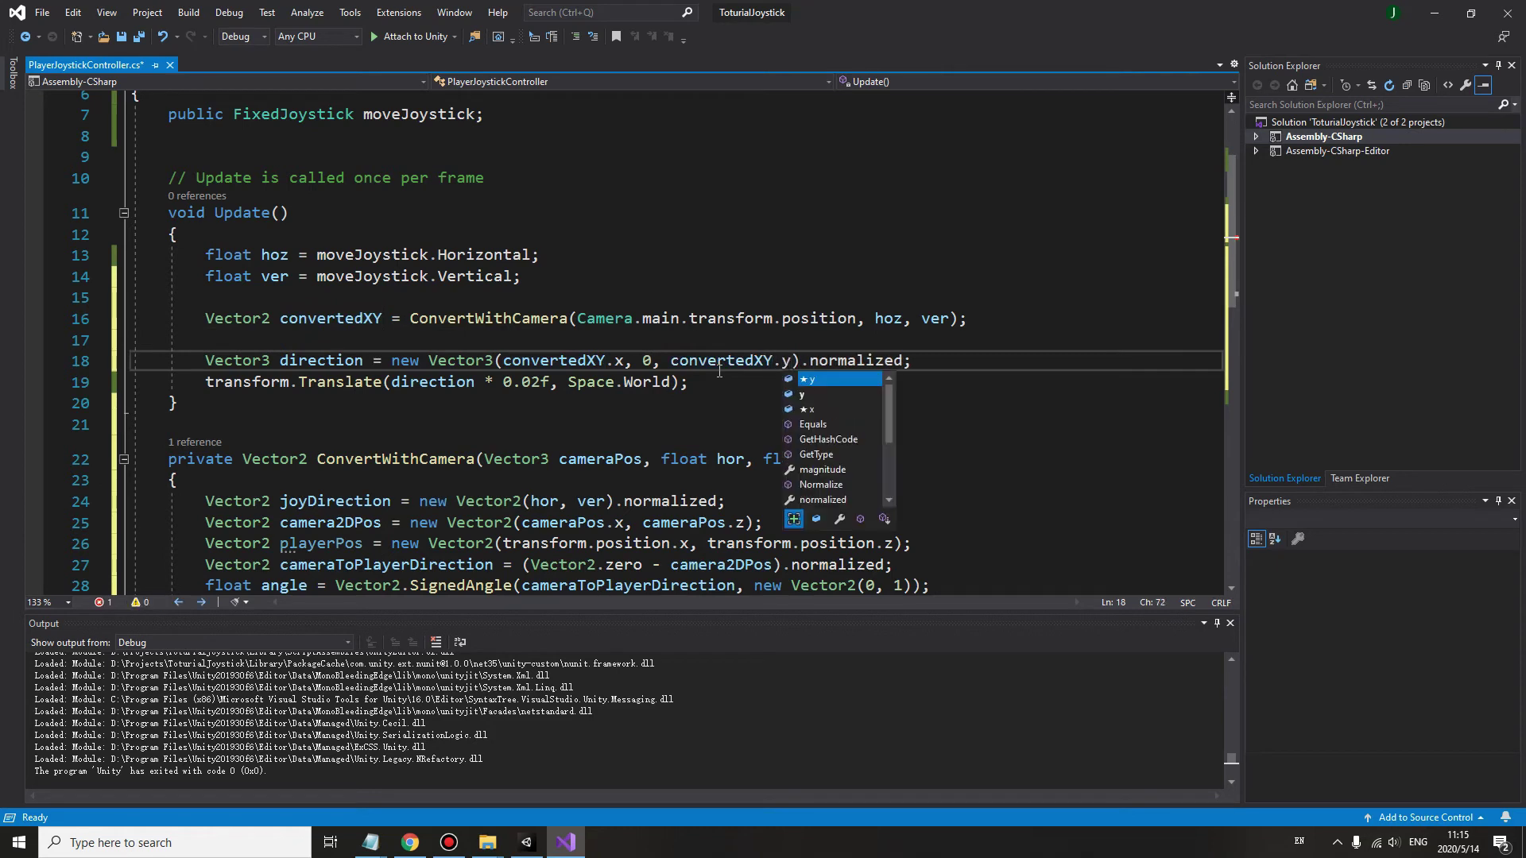
key("ctrl+s")
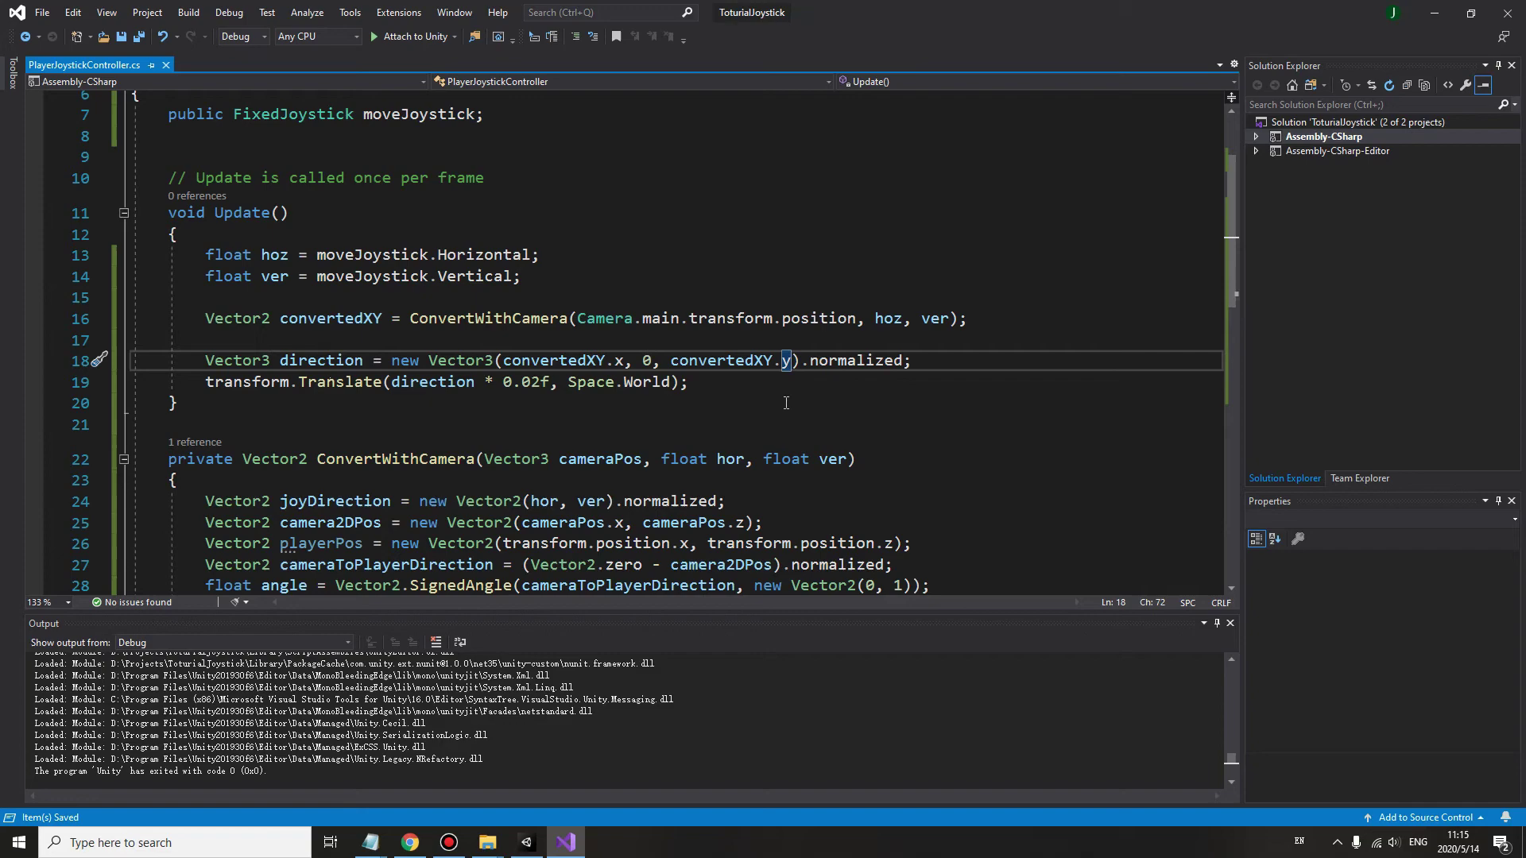
scroll(786, 403, "down", 1)
scroll(543, 346, "up", 2)
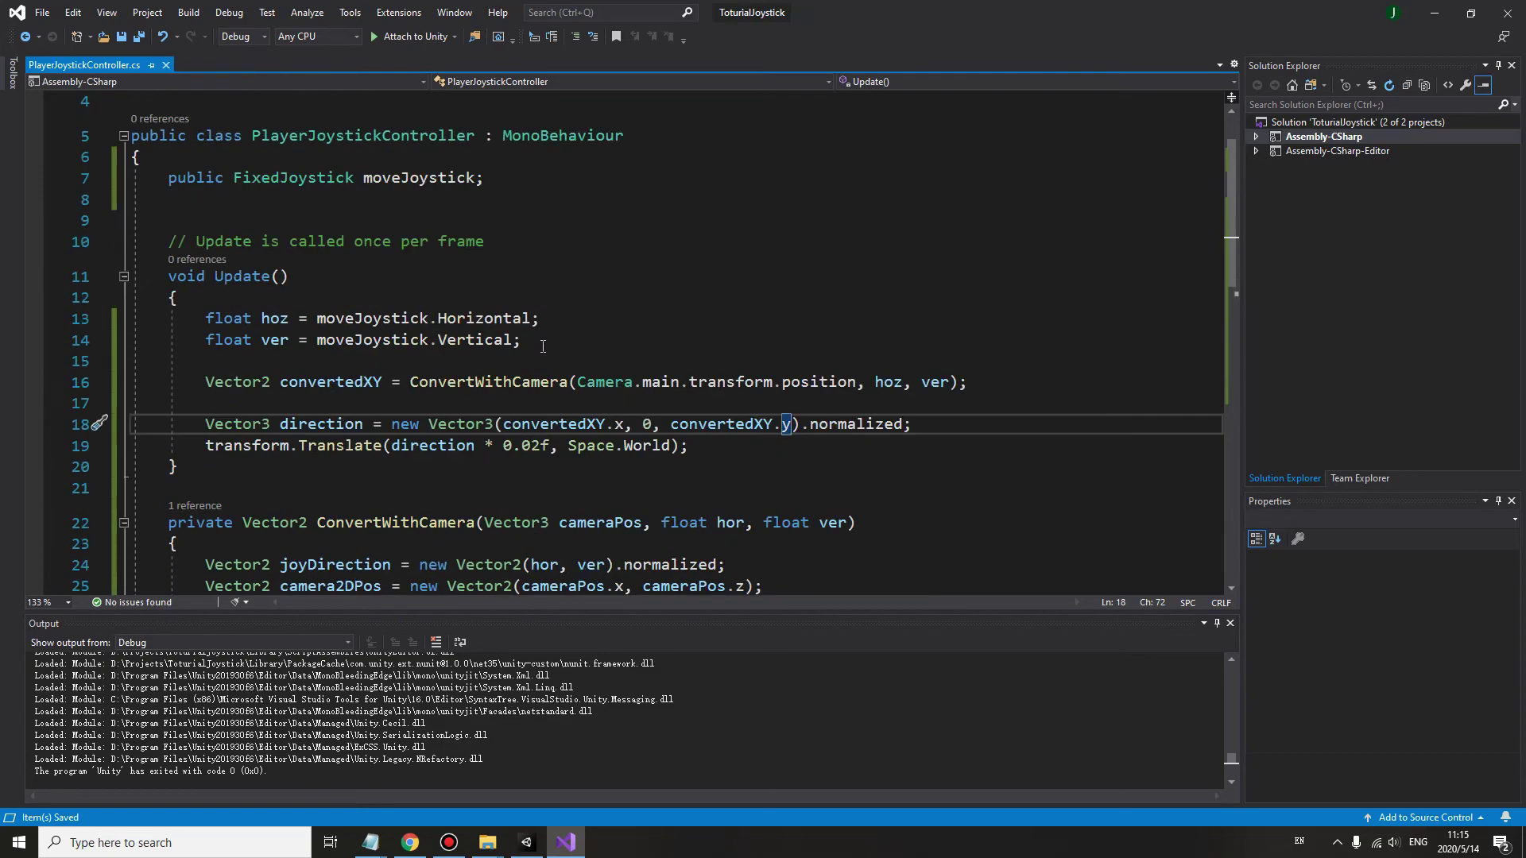
Play-test the joystick walk in Unity, stop, and select Main Camera in the Scene view
left_click(525, 842)
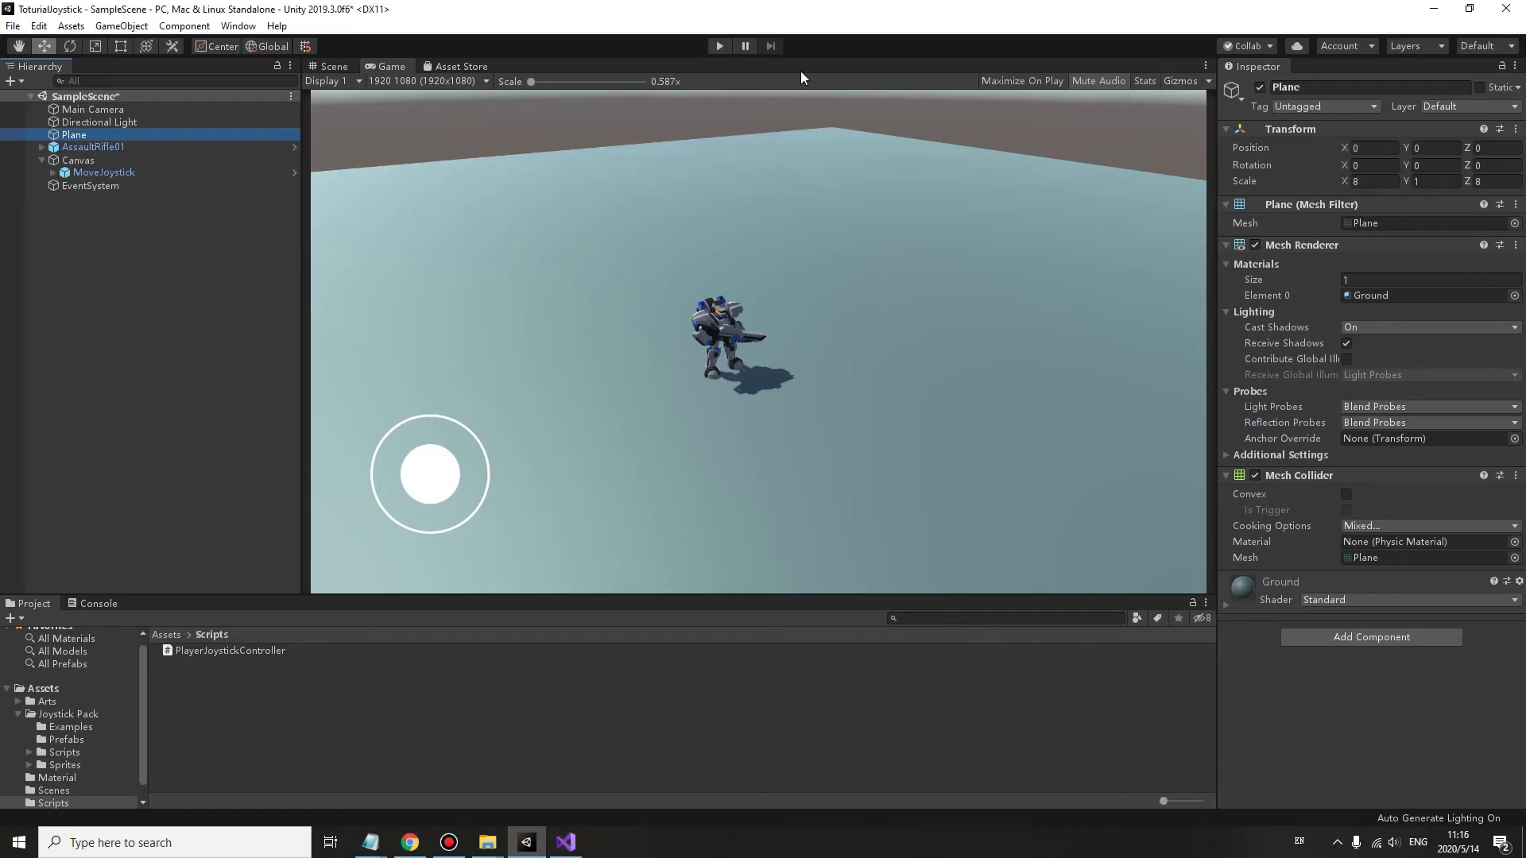
left_click(724, 45)
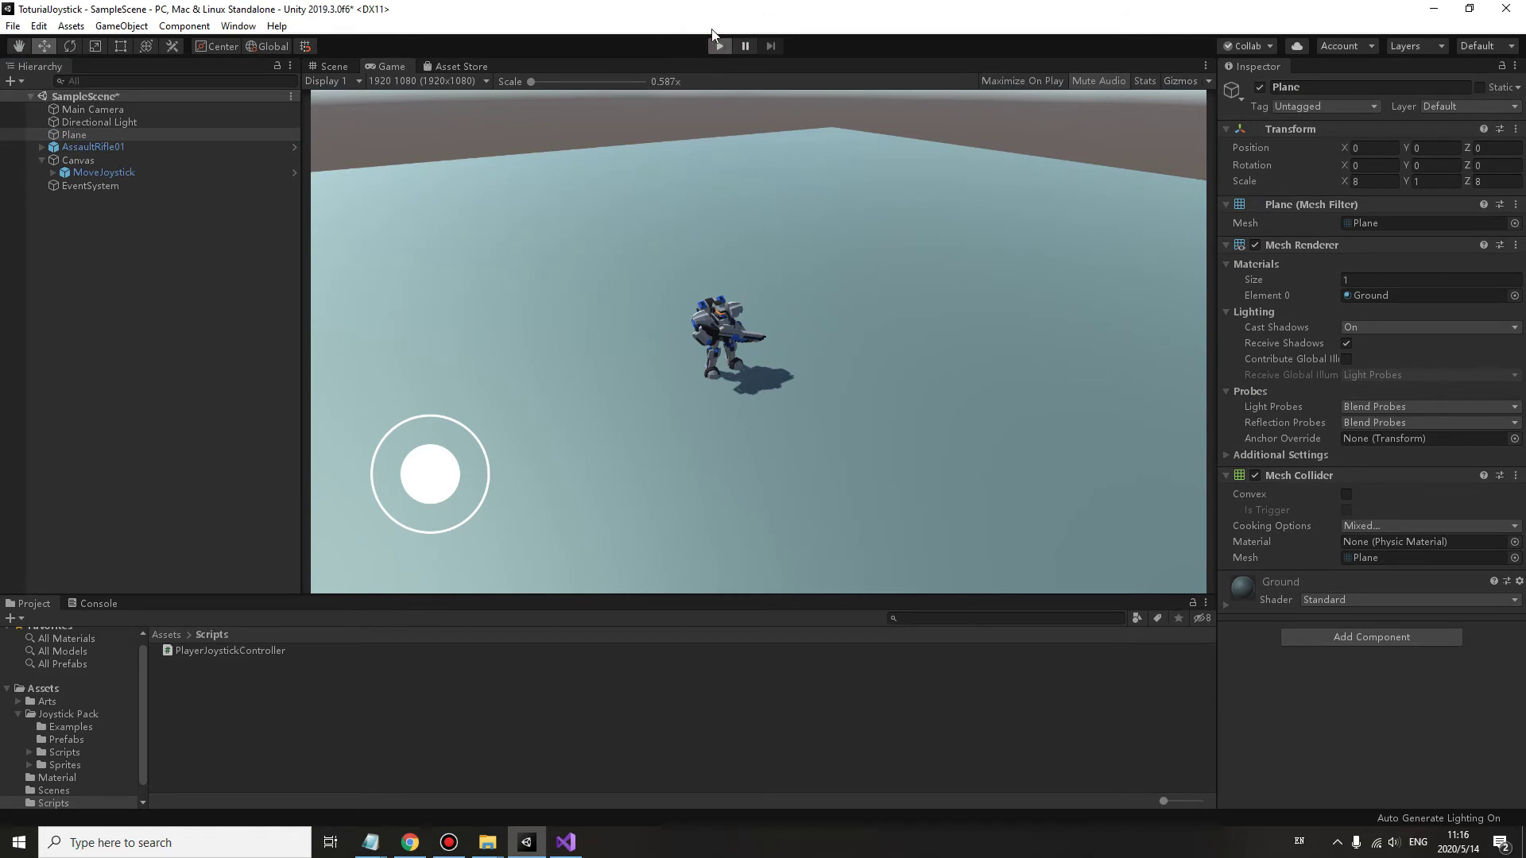
mouse_move(429, 474)
left_mouse_down()
mouse_move(435, 343)
mouse_move(423, 467)
mouse_move(451, 476)
mouse_move(390, 502)
mouse_move(495, 523)
left_mouse_up()
left_click(719, 46)
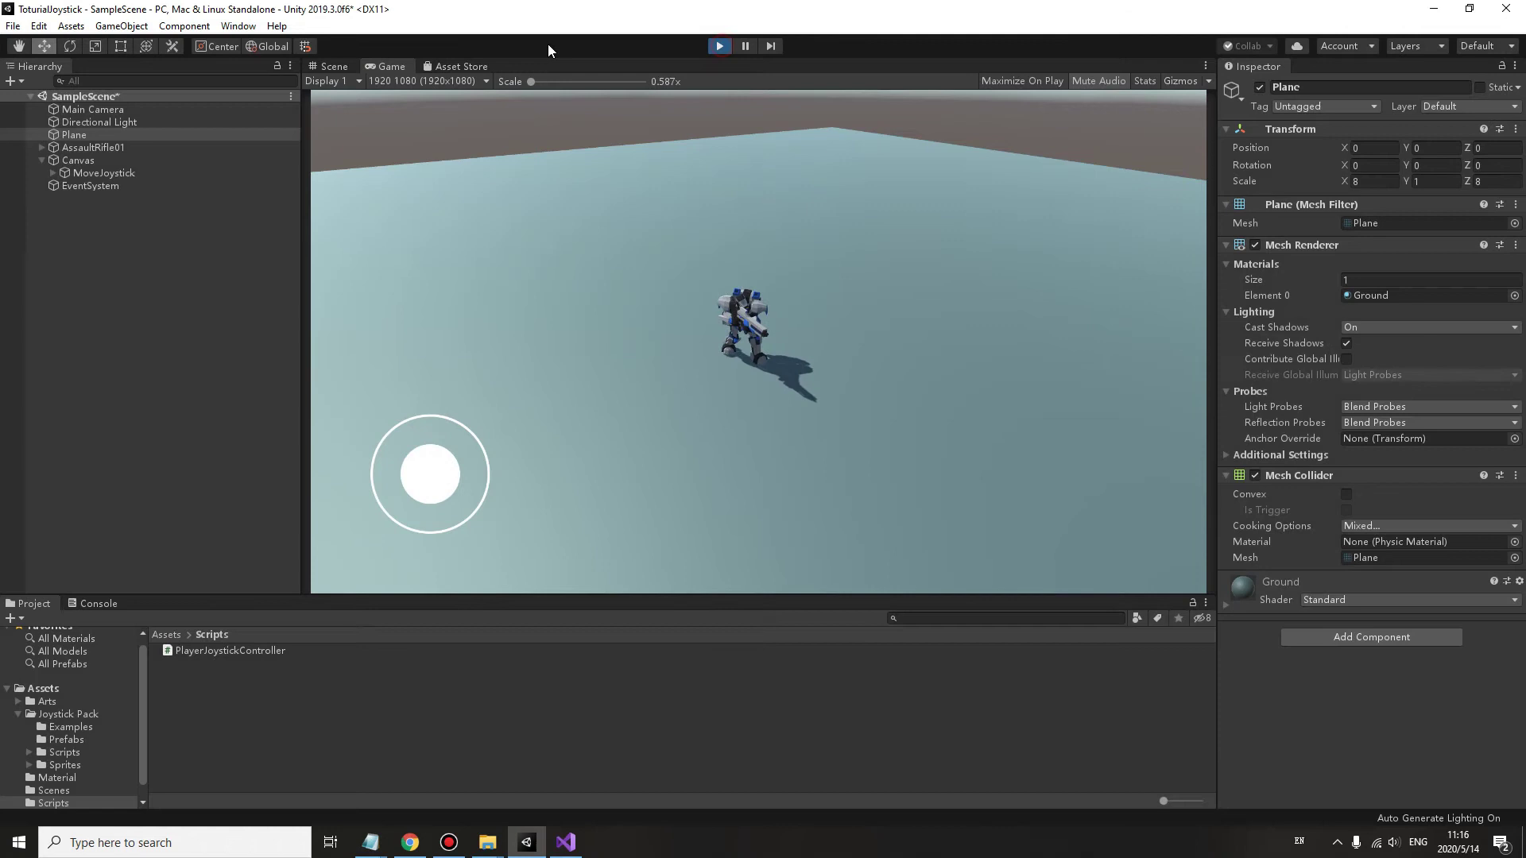
left_click(332, 66)
left_click(91, 109)
scroll(642, 419, "up", 3)
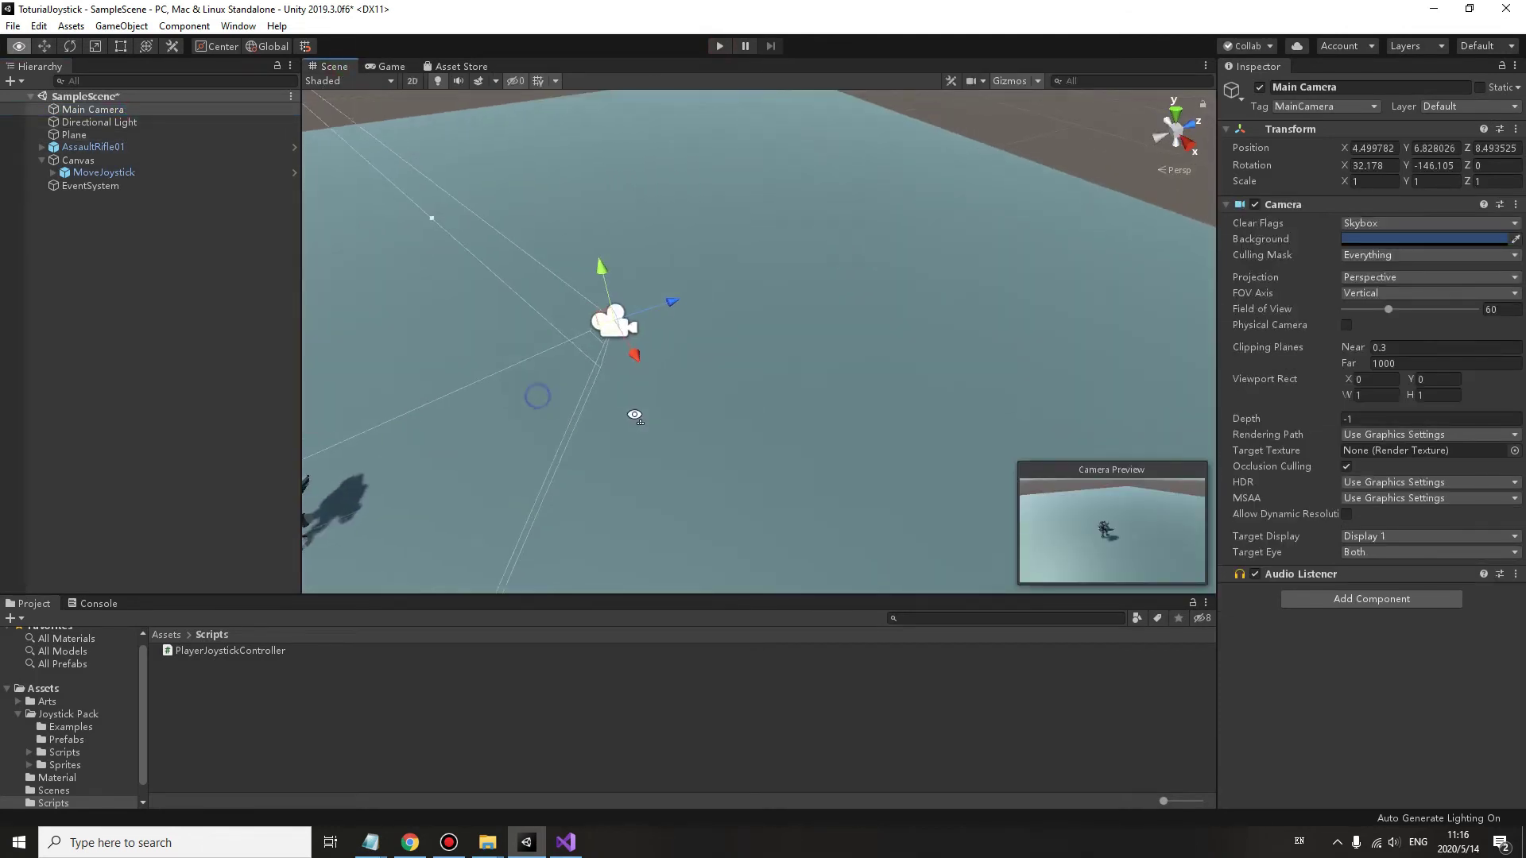
Orbit to an overhead view and align Main Camera with it
mouse_move(642, 421)
right_mouse_down()
mouse_move(831, 450)
mouse_move(731, 407)
mouse_move(1034, 337)
mouse_move(837, 358)
mouse_move(734, 427)
mouse_move(763, 406)
right_mouse_up()
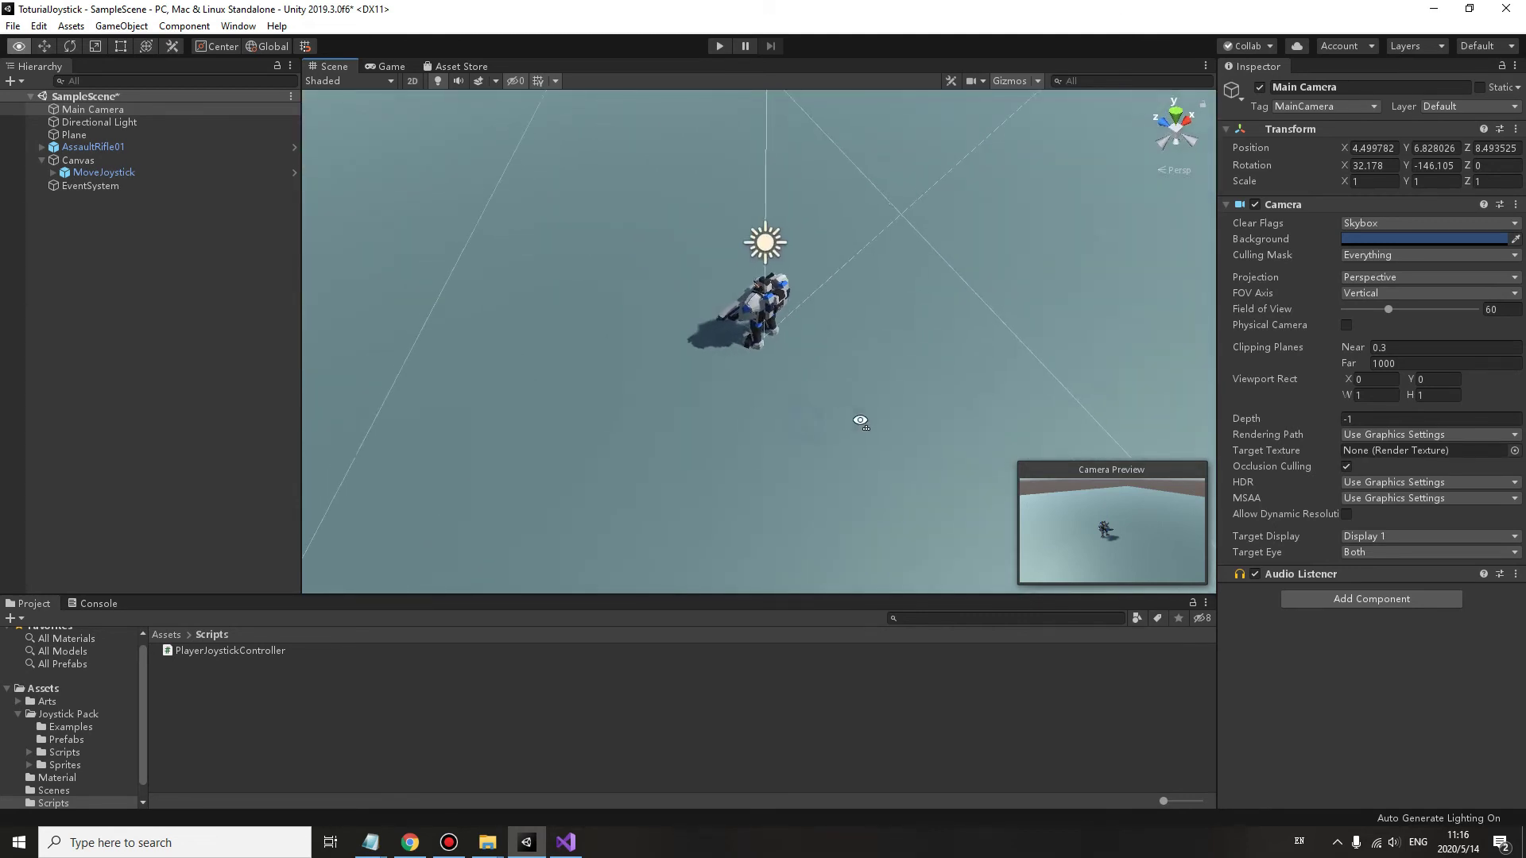
left_click(93, 108)
left_click(120, 26)
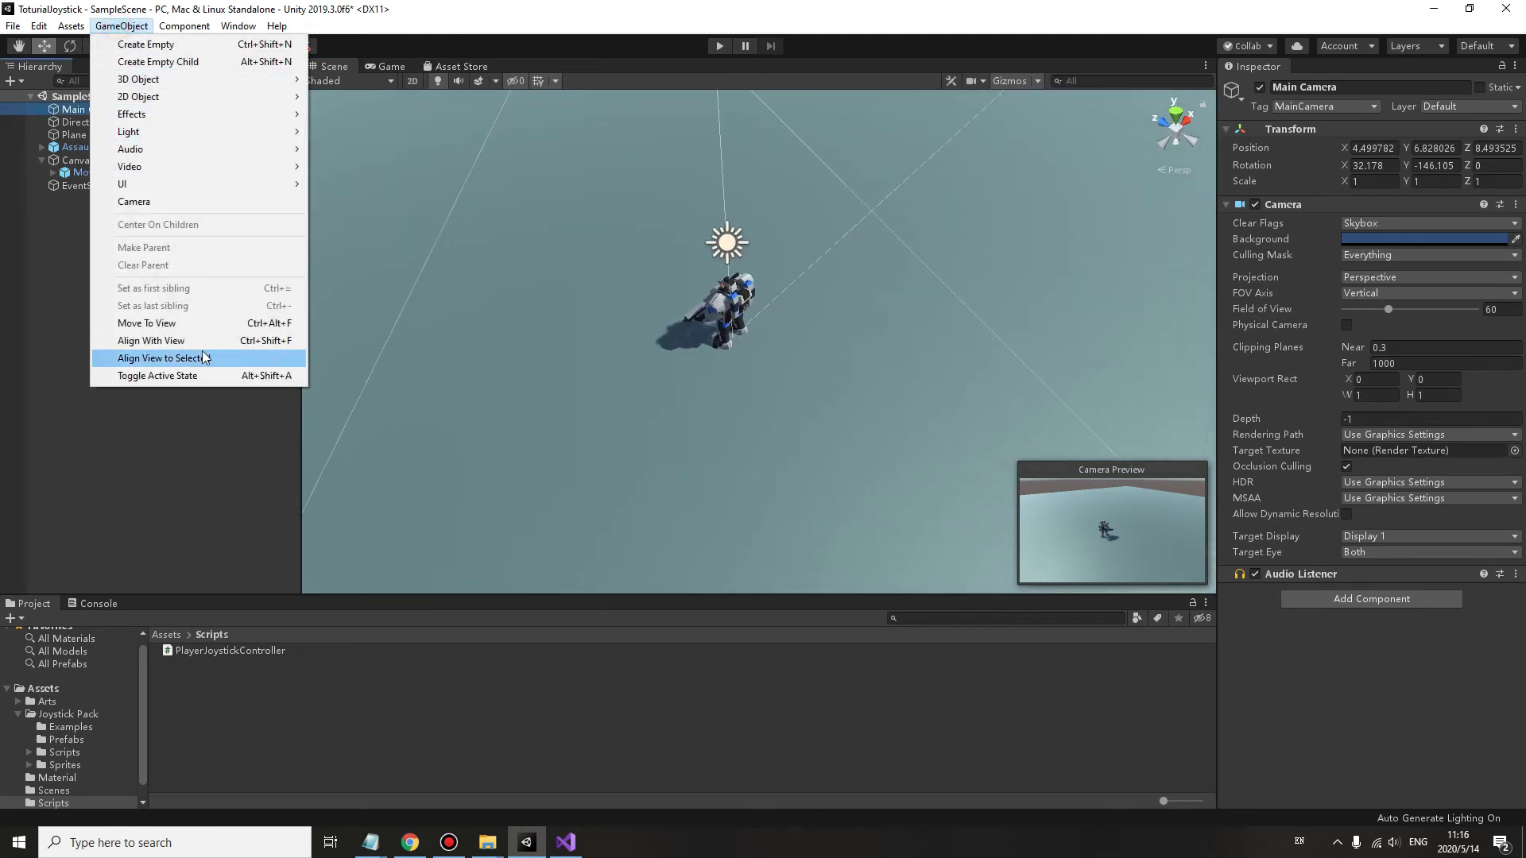
left_click(197, 342)
Play-test joystick movement, stop, then orbit behind the gunman and select Main Camera
left_click(392, 66)
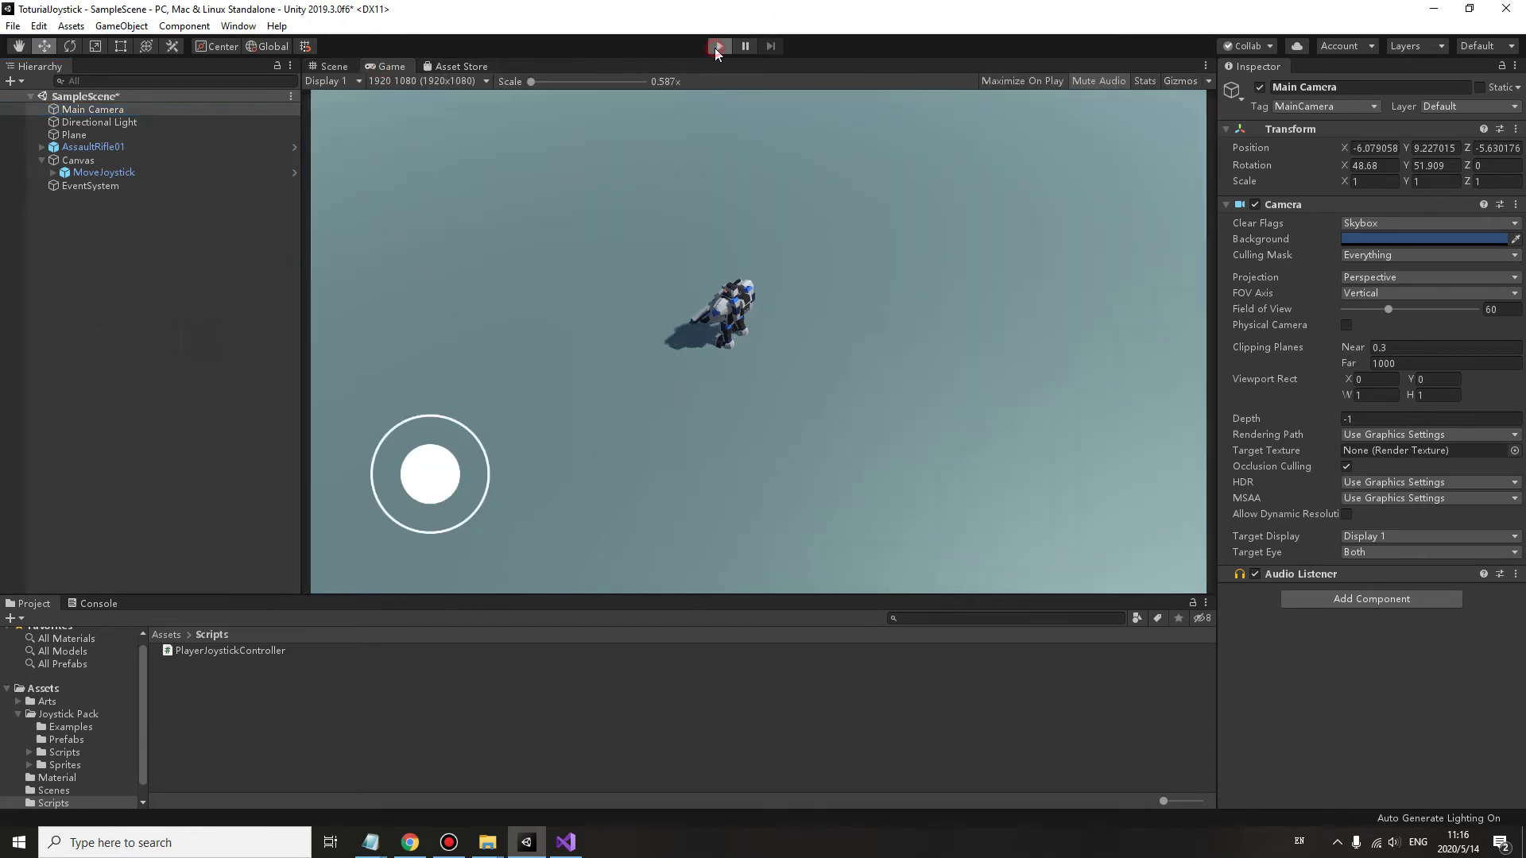
left_click(716, 48)
mouse_move(432, 474)
left_mouse_down()
mouse_move(435, 411)
mouse_move(436, 560)
mouse_move(433, 341)
mouse_move(443, 570)
mouse_move(435, 422)
mouse_move(489, 459)
mouse_move(369, 458)
mouse_move(446, 560)
mouse_move(390, 486)
left_mouse_up()
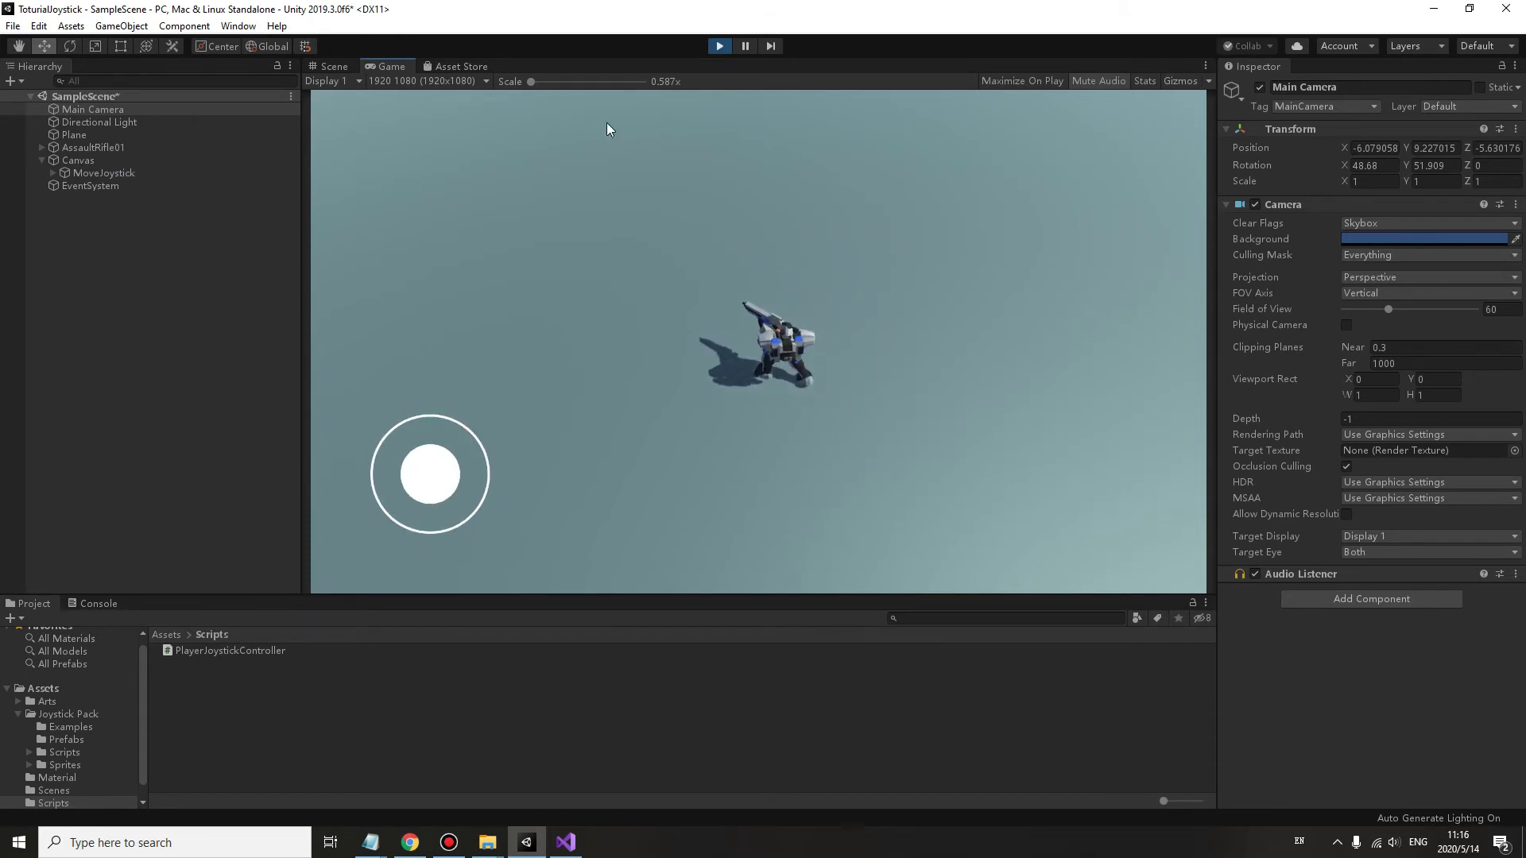
left_click(718, 45)
left_click(332, 65)
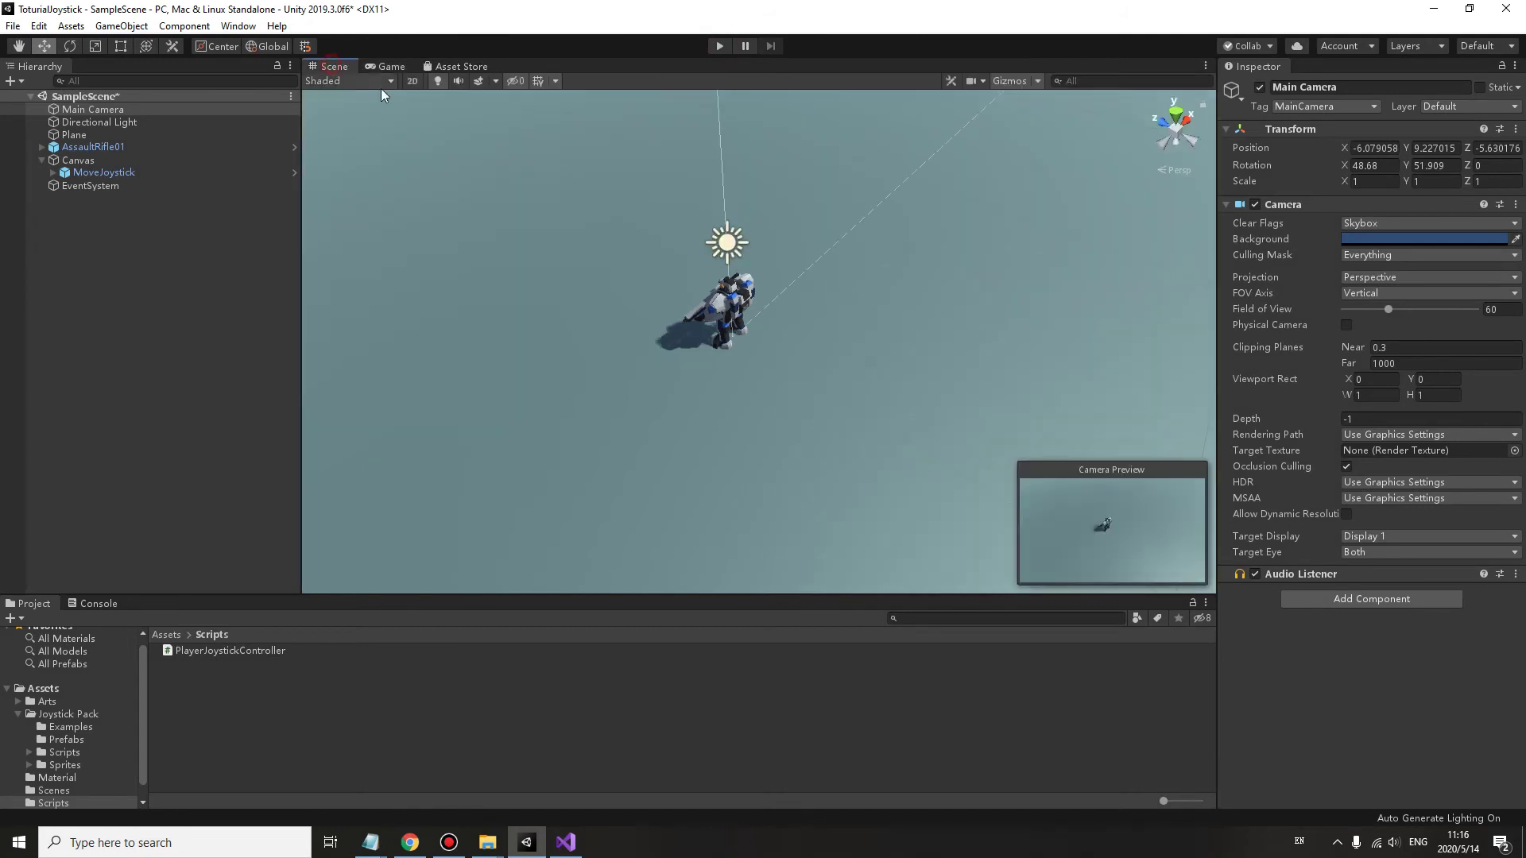
right_click_drag(747, 278, 597, 335)
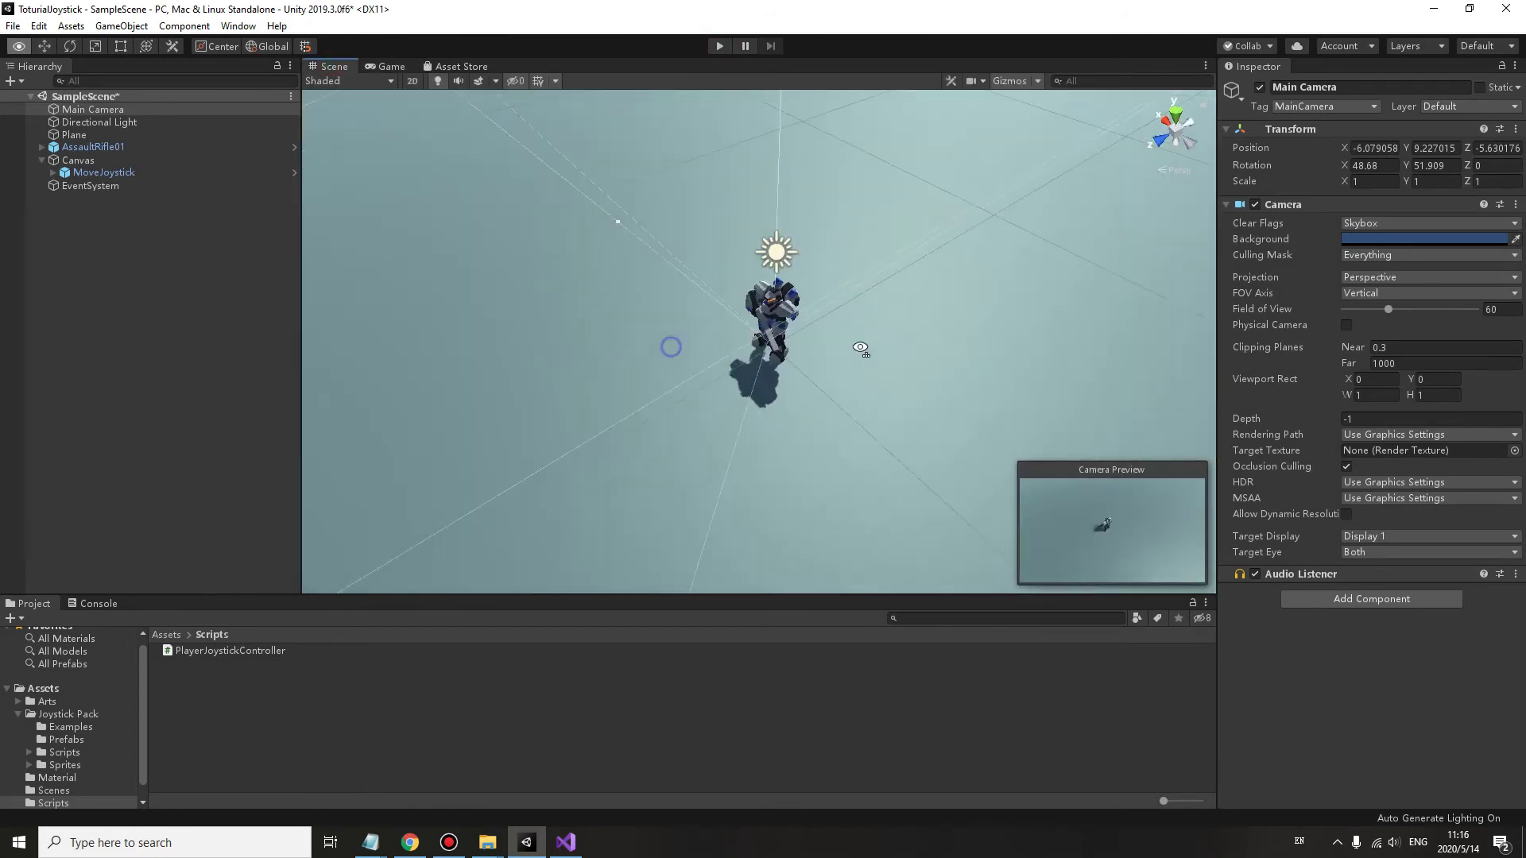
left_click(92, 108)
Align the Main Camera with the overhead view, test-drive the gunman, then show the joystick prefabs
left_click(121, 25)
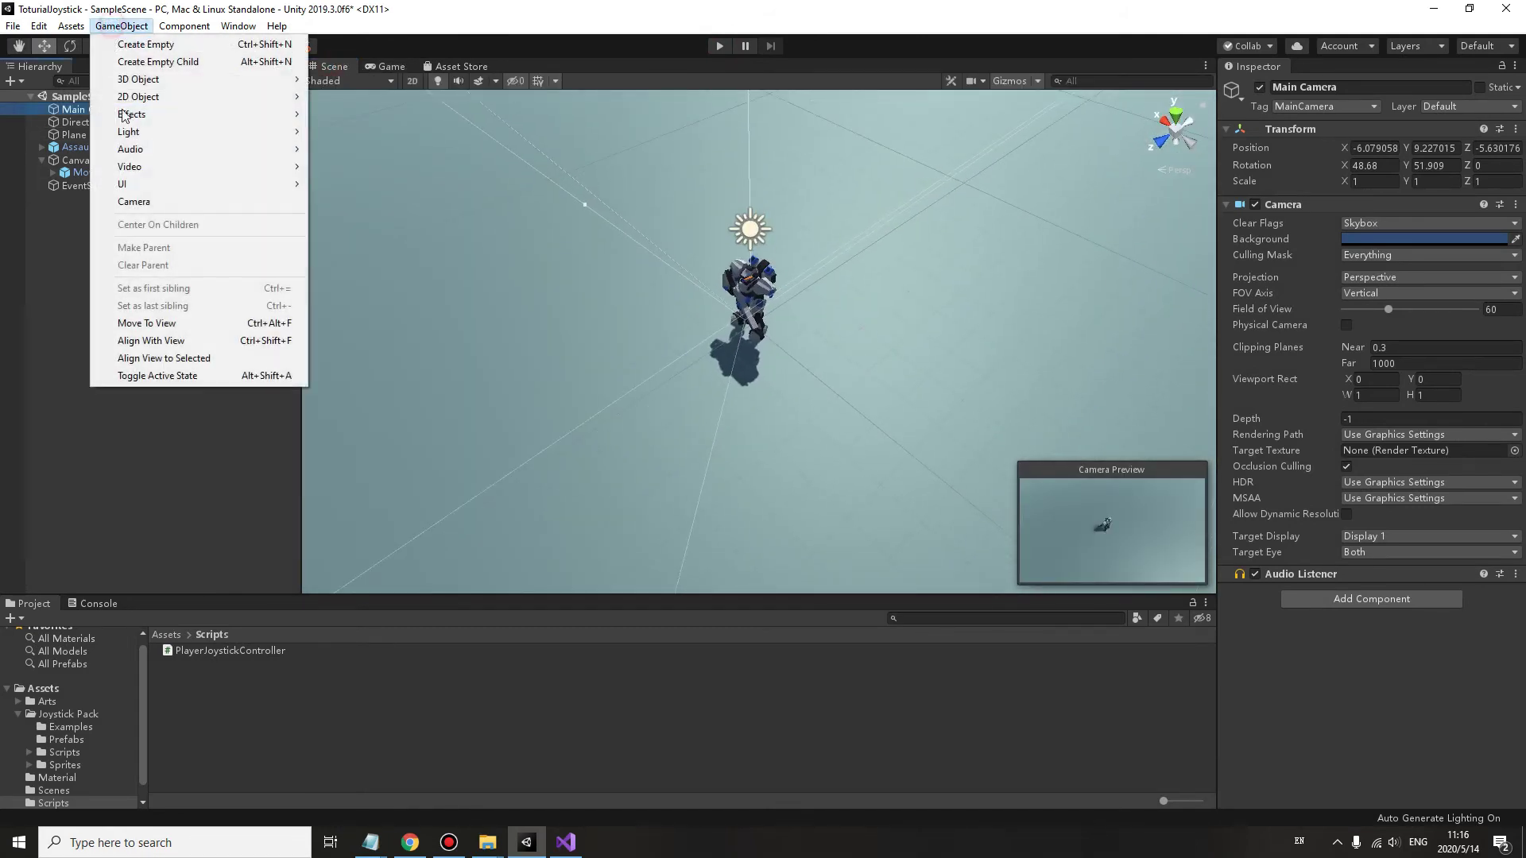
left_click(197, 340)
left_click(721, 45)
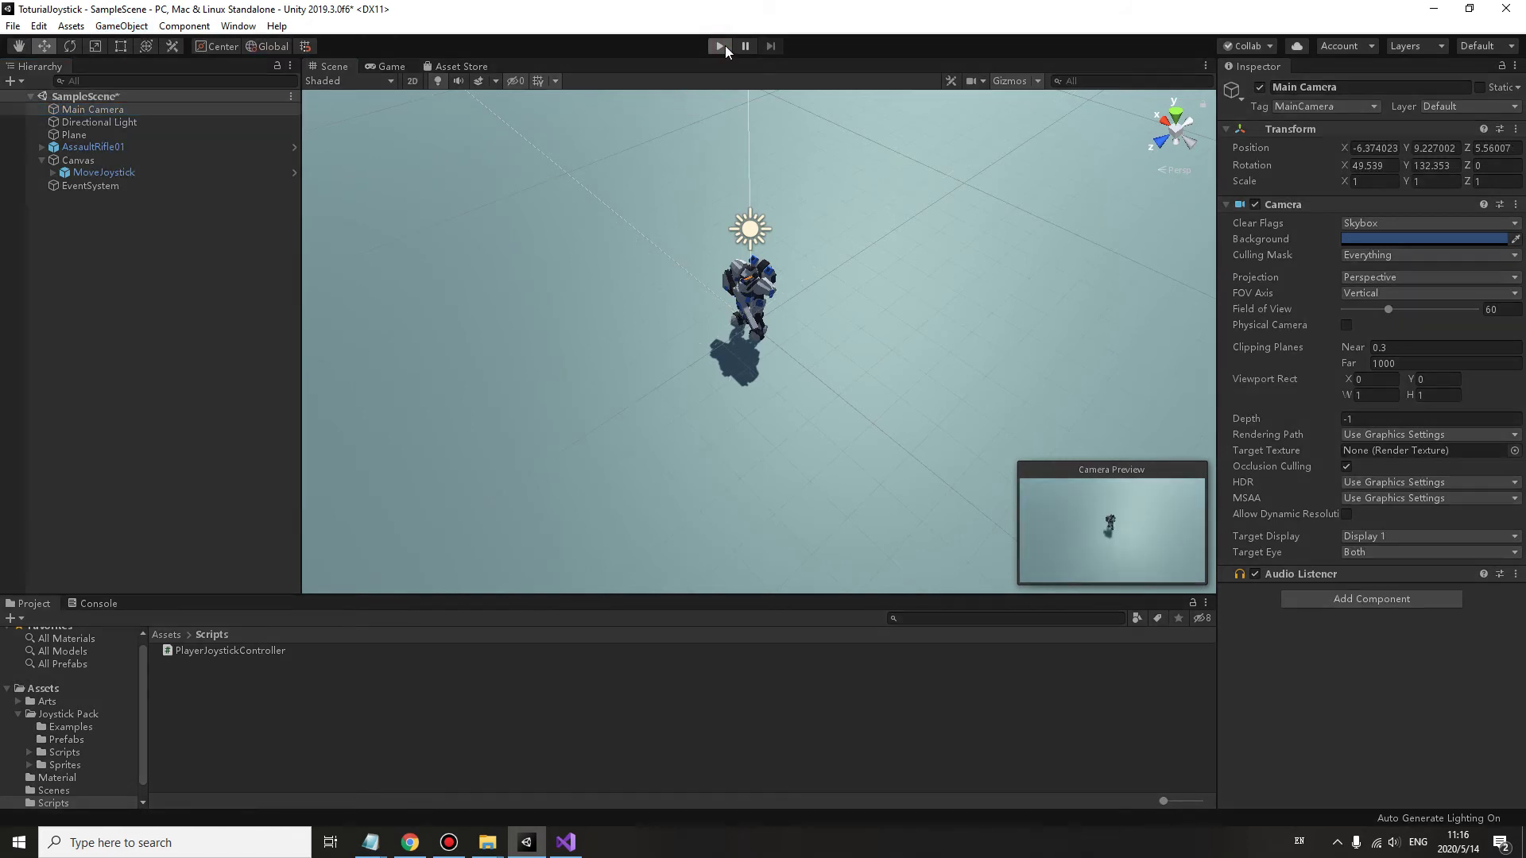
mouse_move(425, 465)
left_mouse_down()
mouse_move(421, 402)
mouse_move(436, 546)
mouse_move(338, 474)
mouse_move(650, 482)
mouse_move(244, 465)
mouse_move(655, 460)
mouse_move(504, 540)
mouse_move(351, 514)
mouse_move(447, 480)
left_mouse_up()
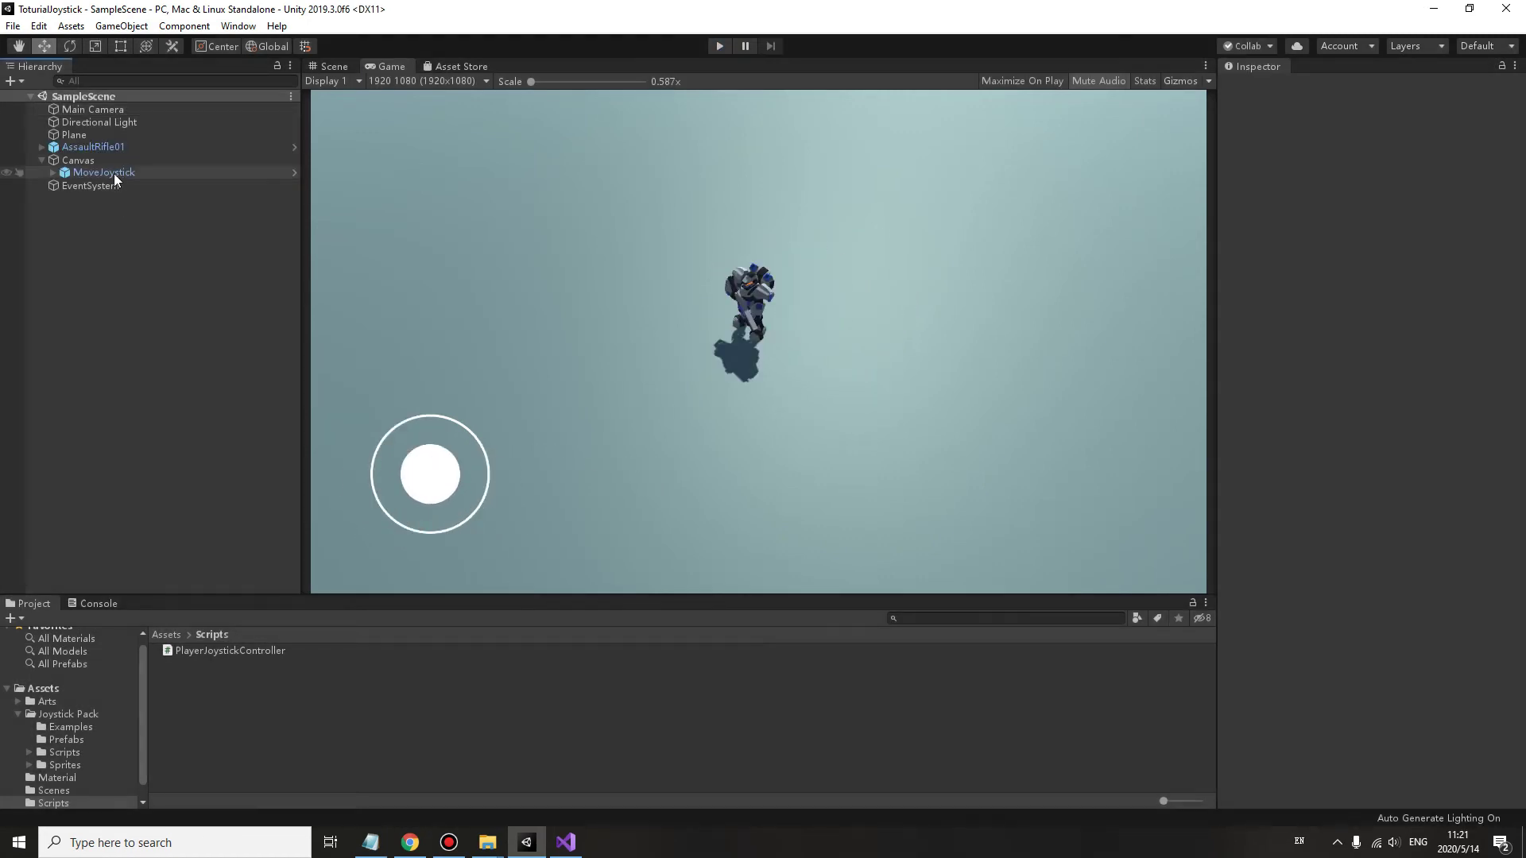
left_click(64, 739)
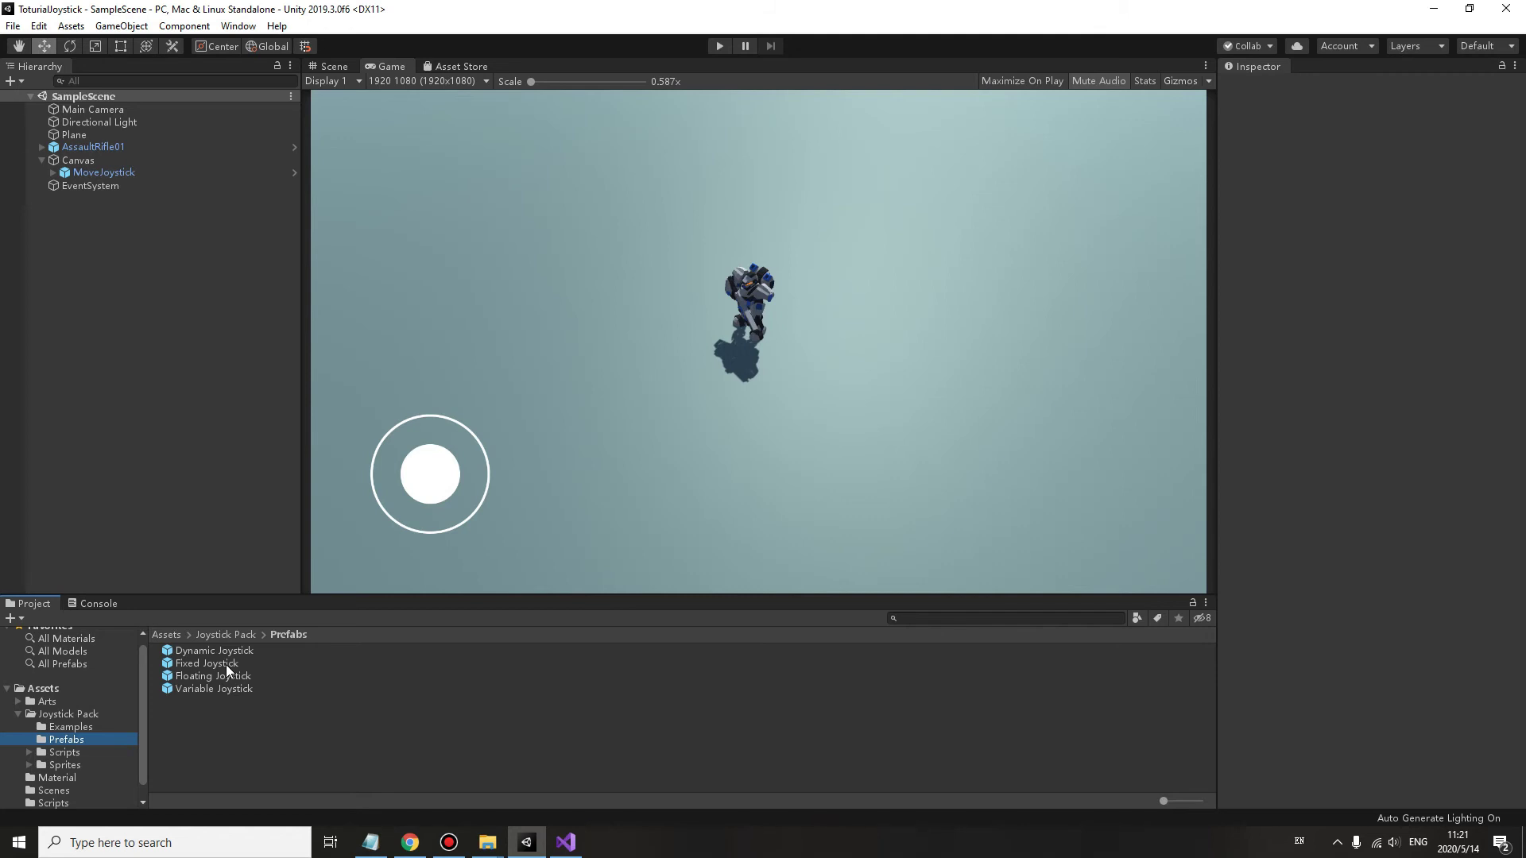
Add a Fixed Joystick under Canvas, anchored bottom-right and shifted left into view
left_click_drag(224, 664, 78, 162)
left_click(1357, 179)
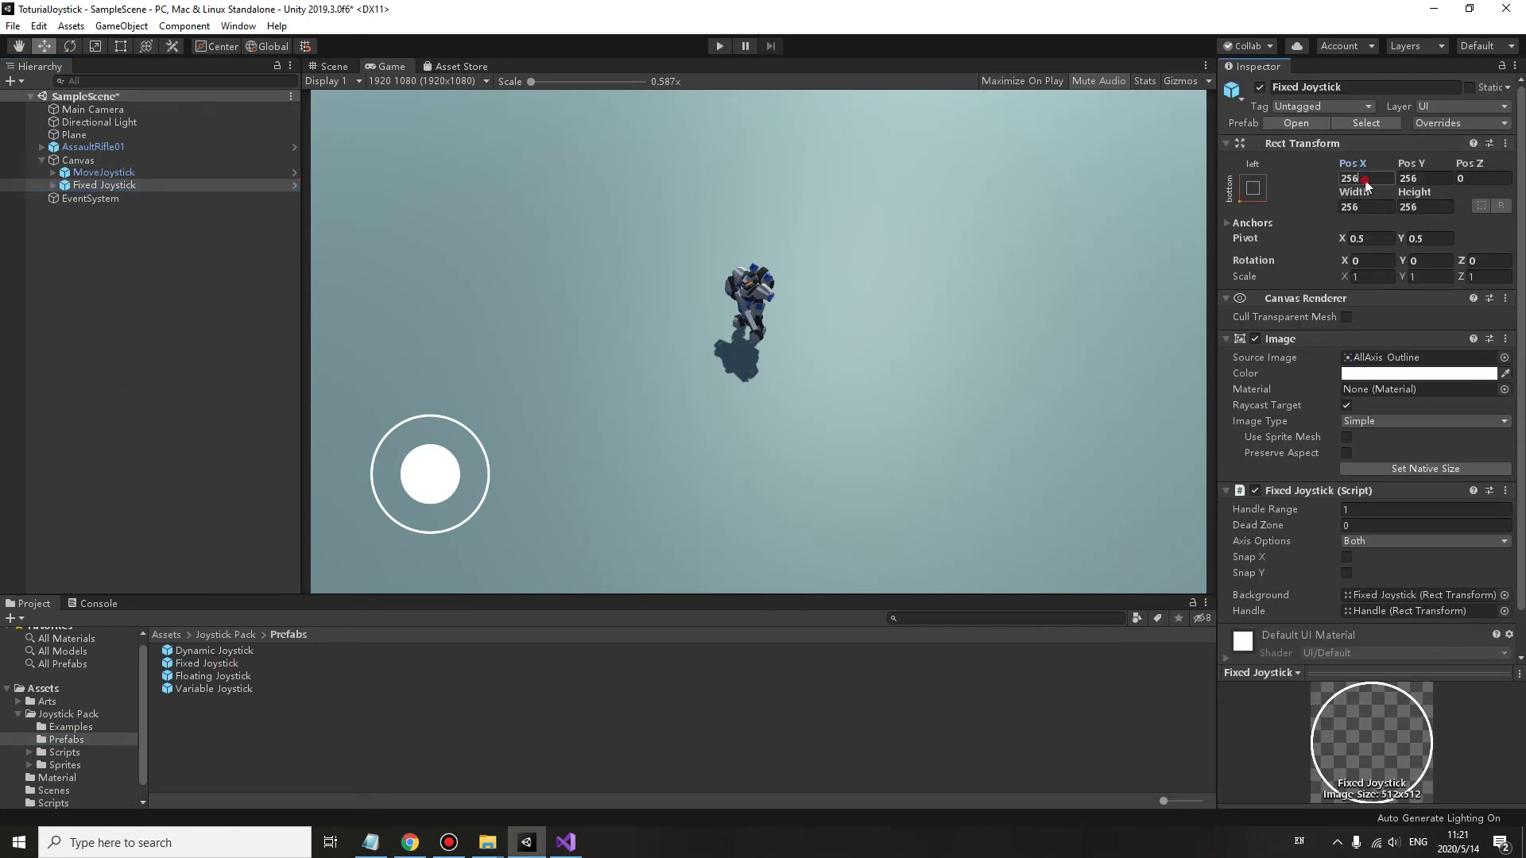
left_click(1253, 186)
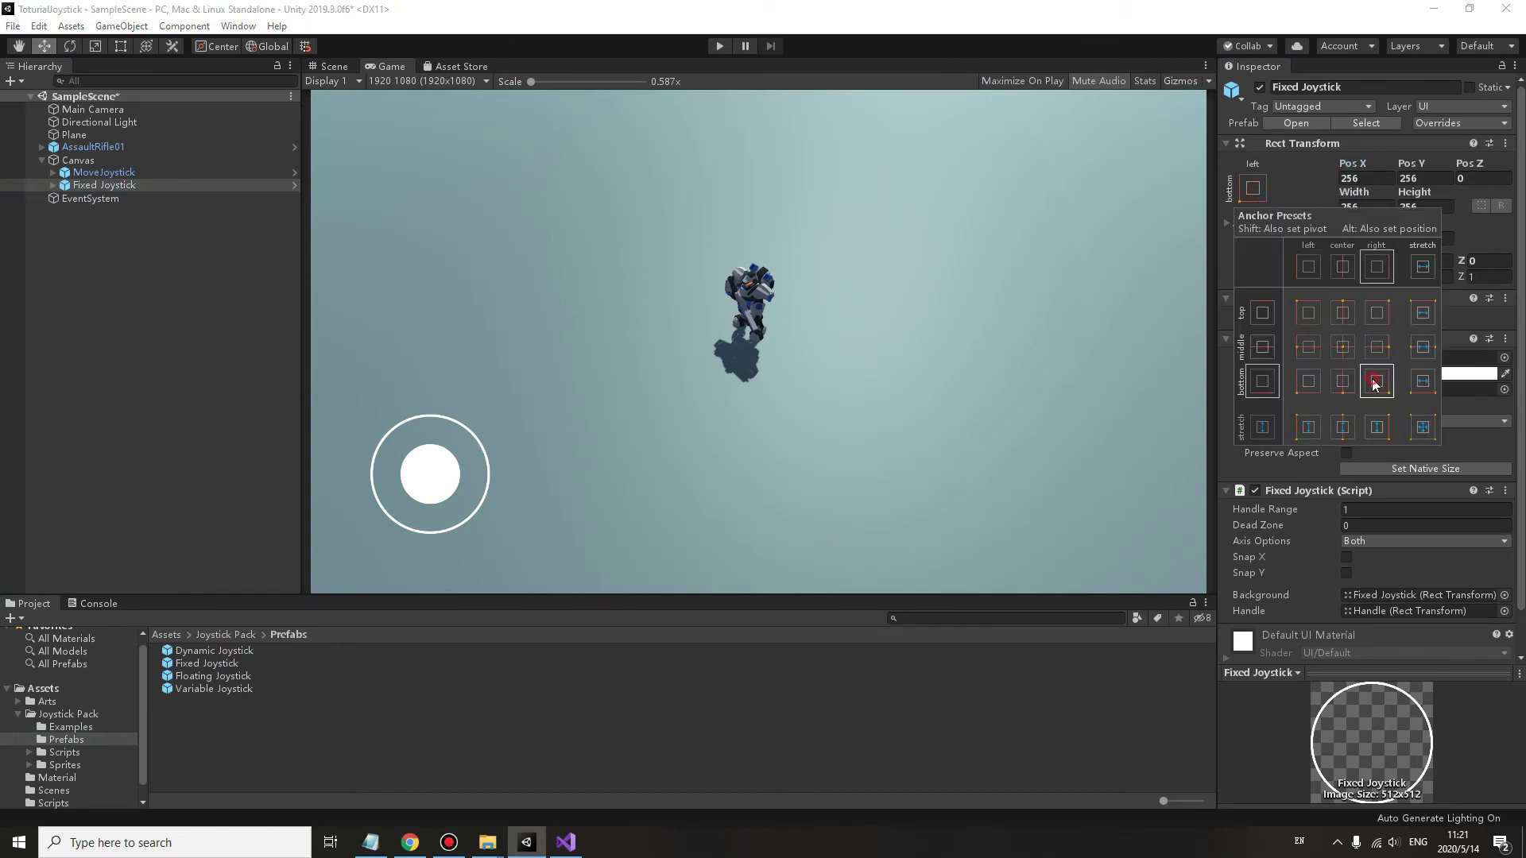
left_click(1359, 179)
type("0")
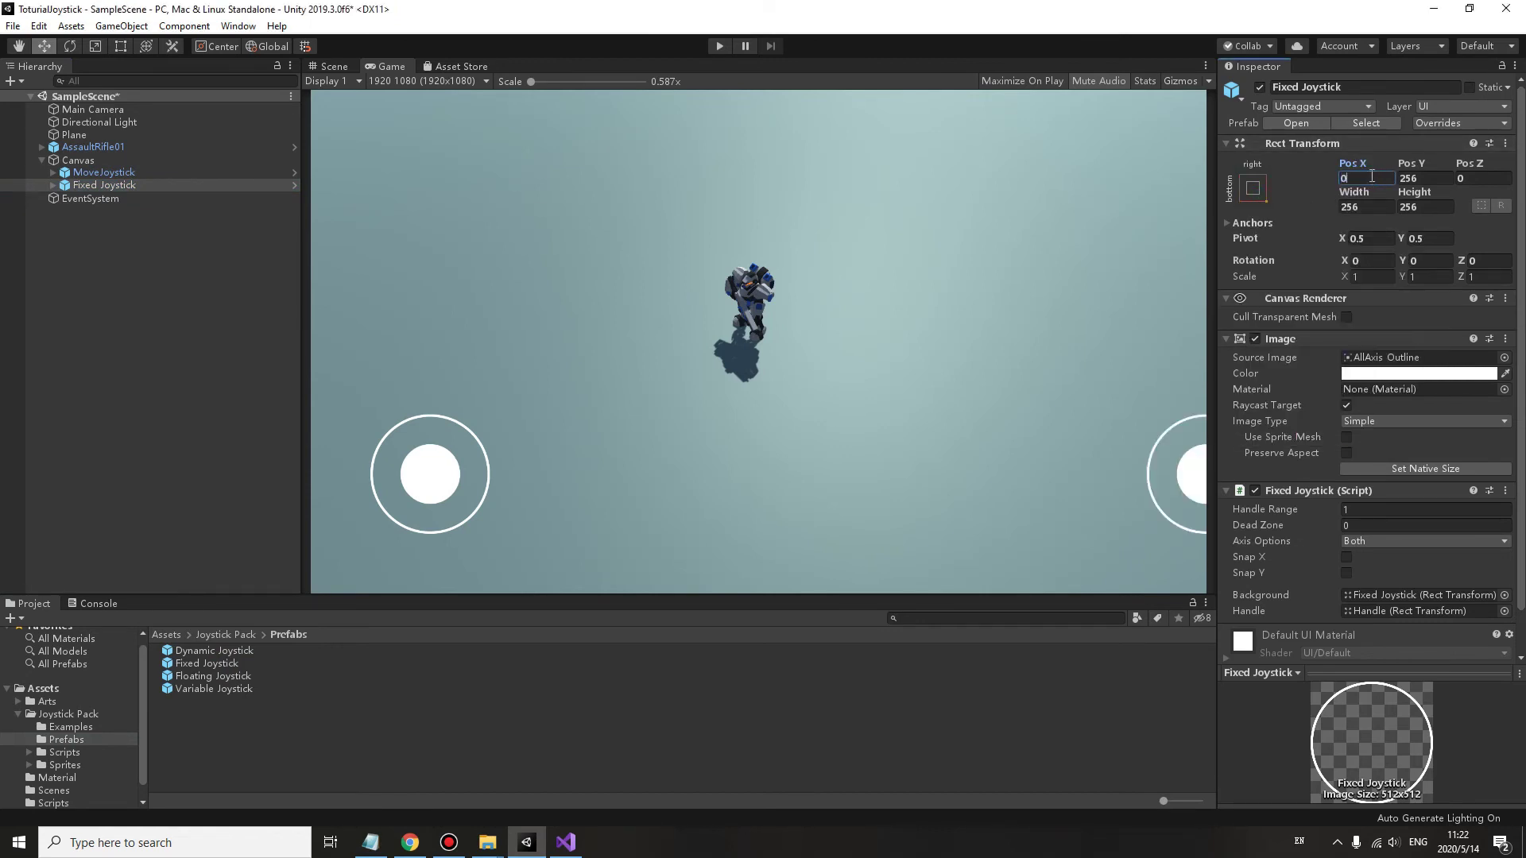
mouse_move(1358, 163)
left_mouse_down()
mouse_move(627, 791)
mouse_move(439, 701)
left_mouse_up()
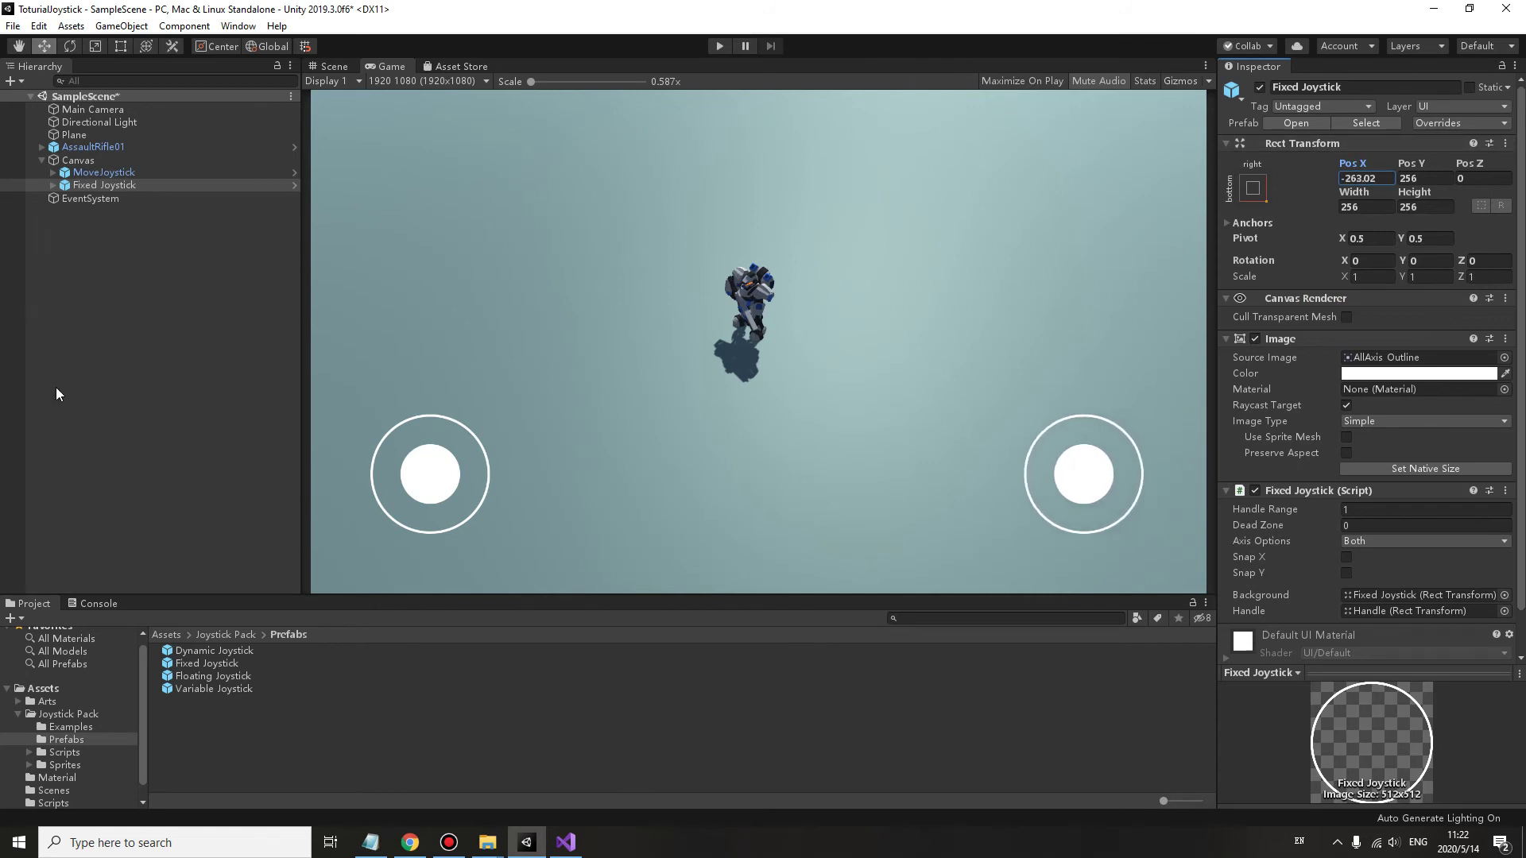
Rename the new joystick to LookJoystick and save the scene
left_click(105, 186)
left_click(107, 187)
double_click(103, 186)
key("BackSpace")
type("Look")
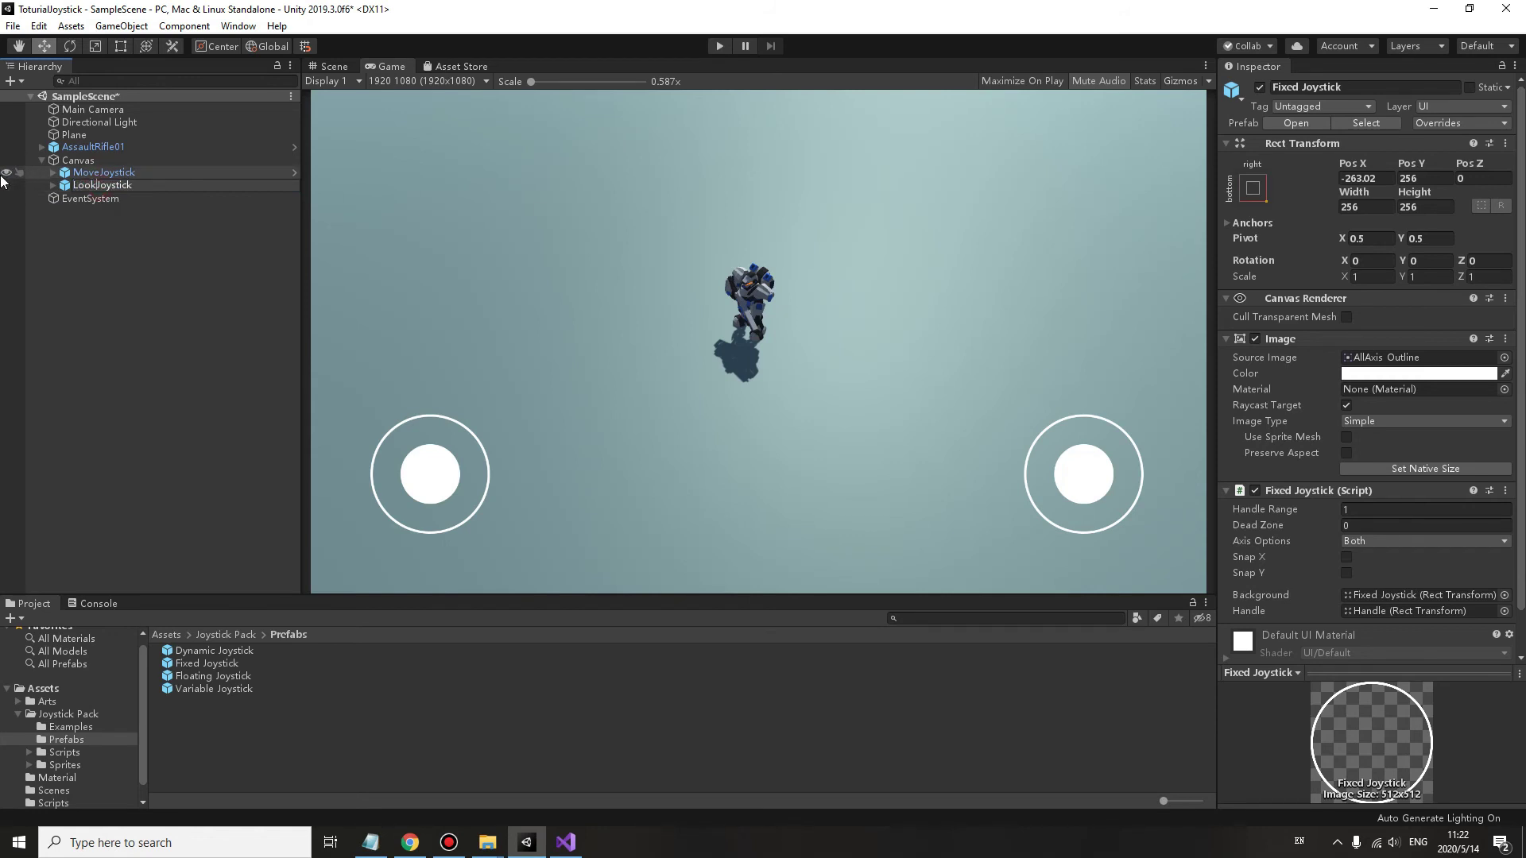
key("Return")
key("ctrl+s")
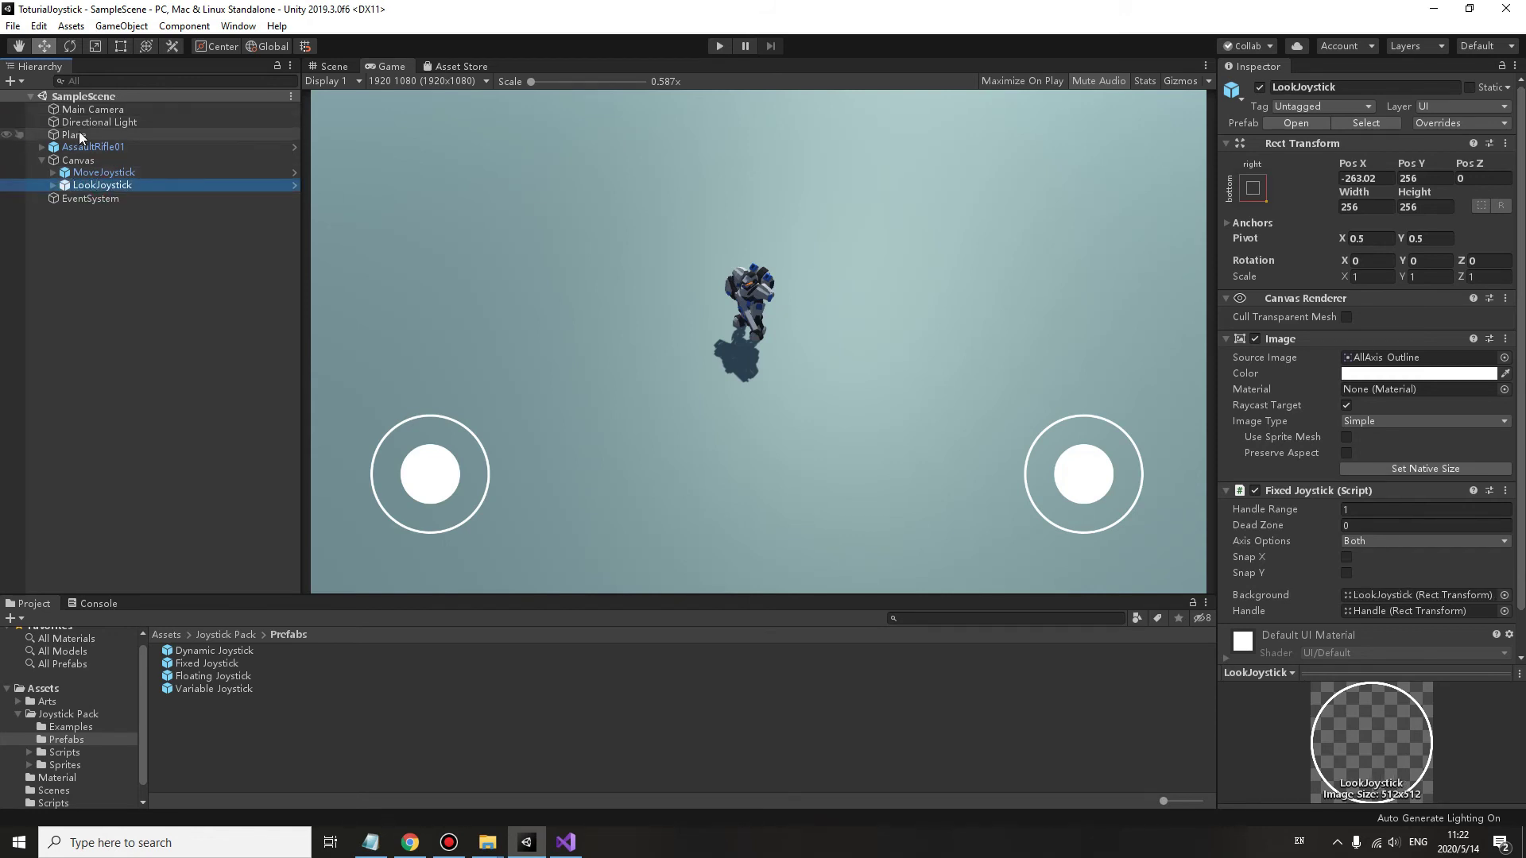
Select AssaultRifle01 and open its PlayerJoystickController script
left_click(79, 160)
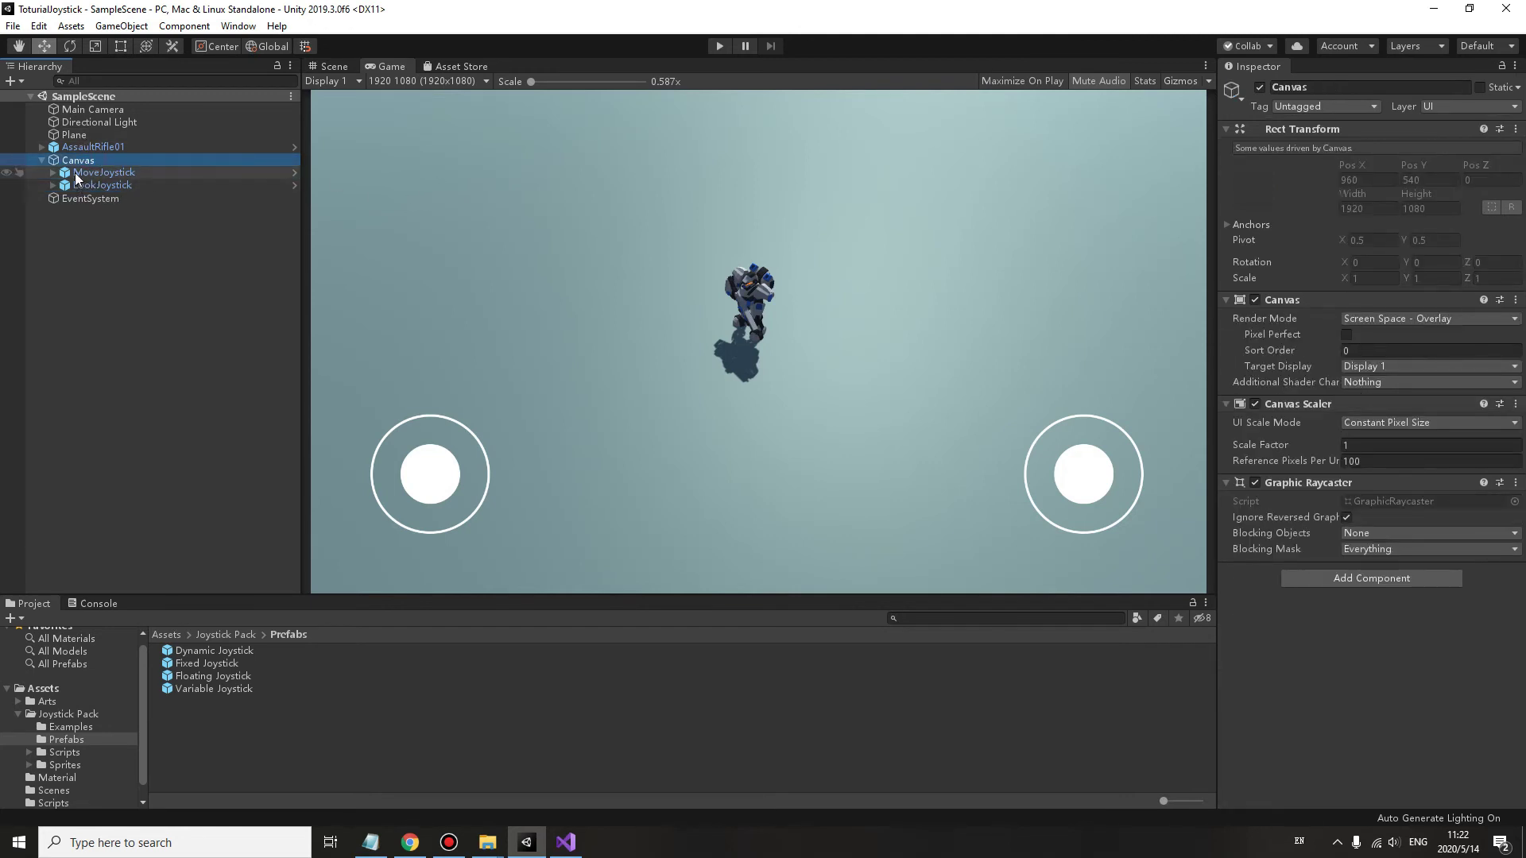
left_click(89, 147)
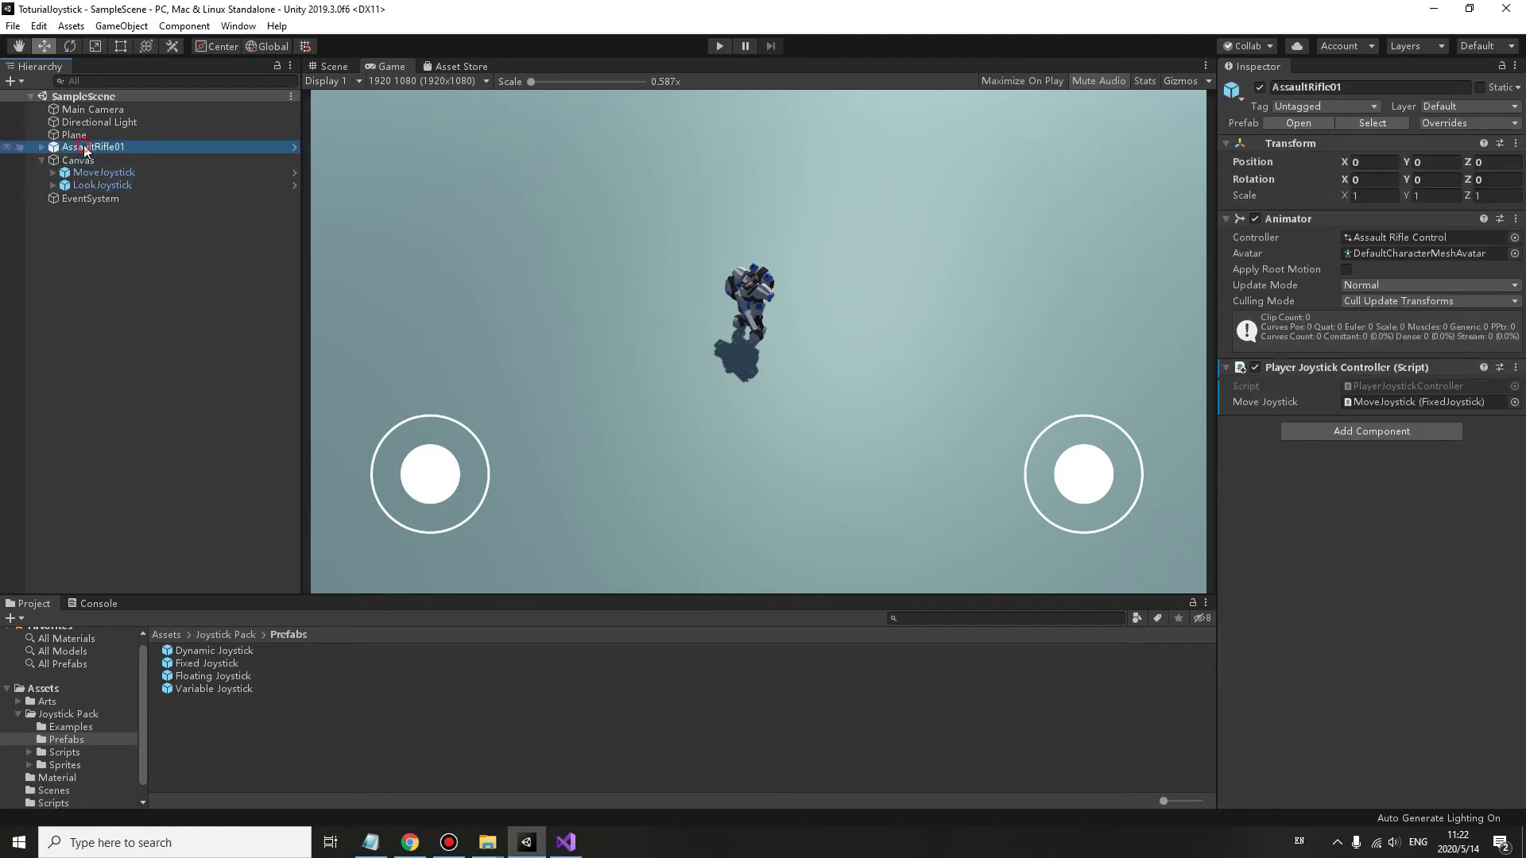
double_click(1409, 385)
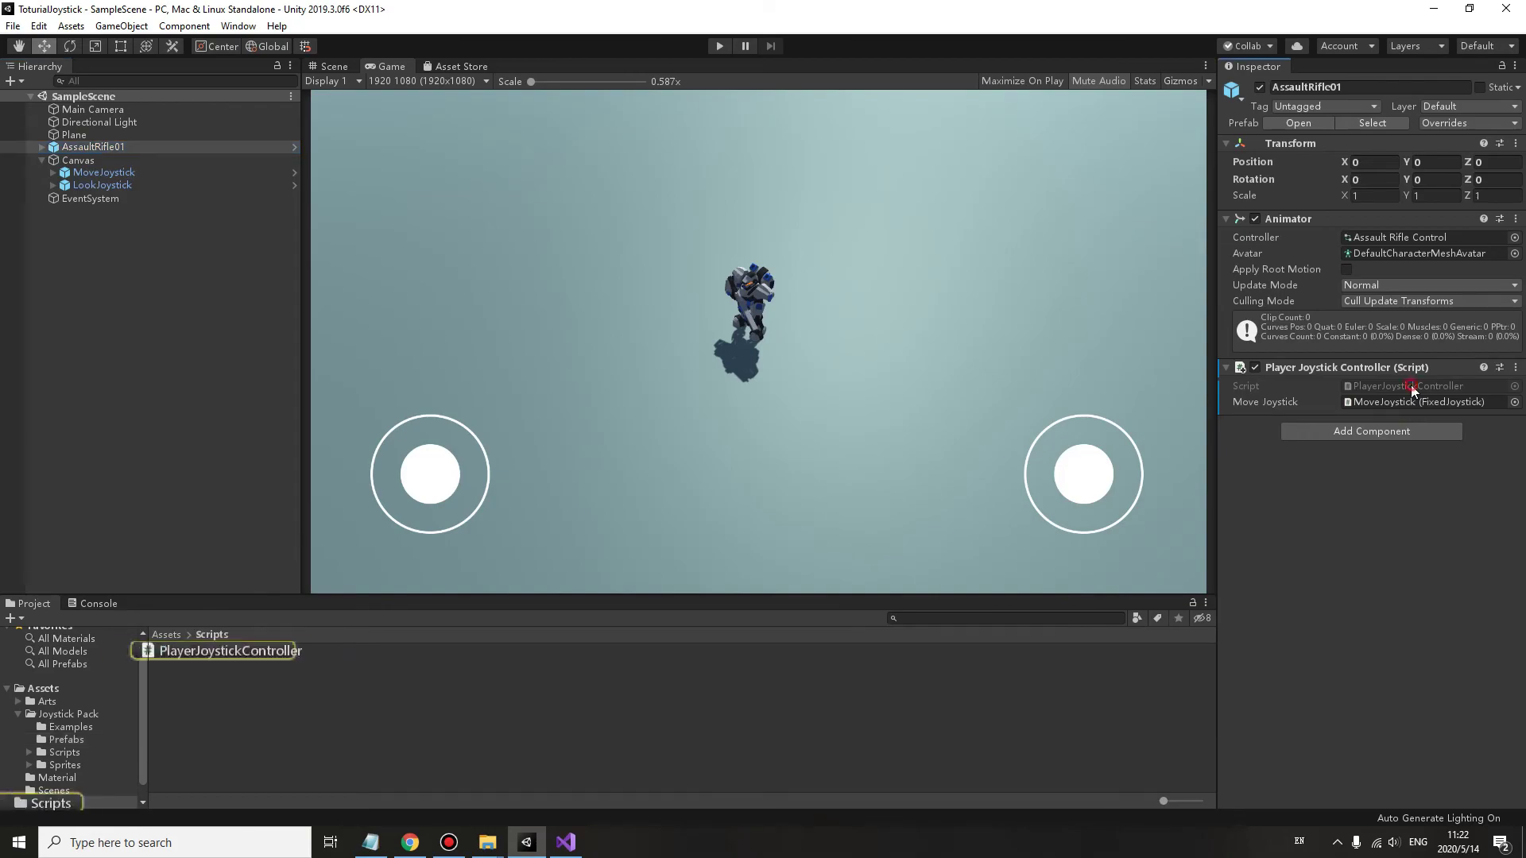
Duplicate the moveJoystick field declaration into a public FixedJoystick lookJoystick field
left_click_drag(485, 241, 137, 245)
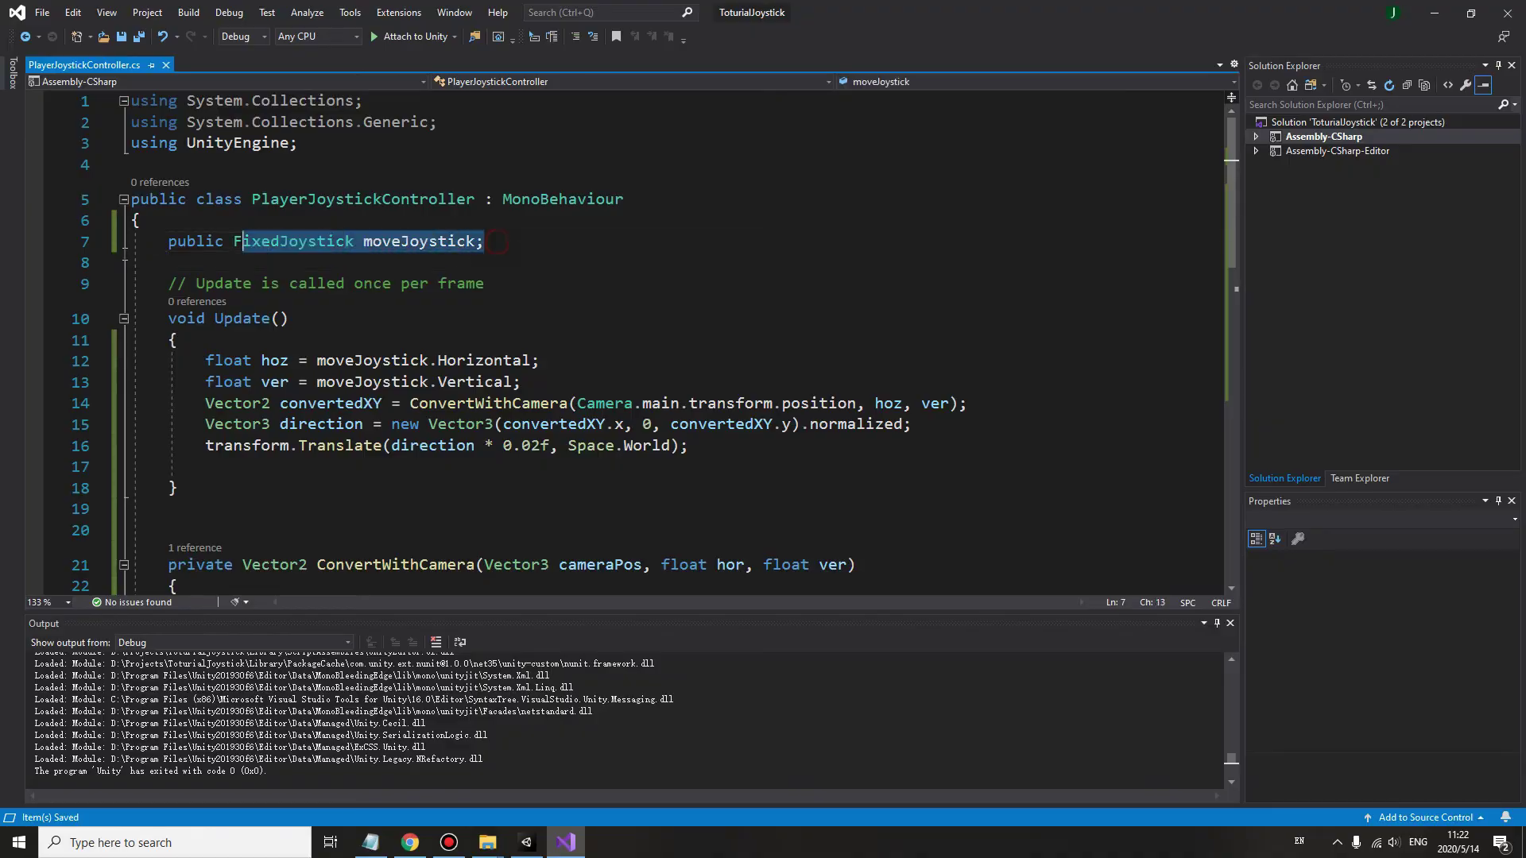
key("ctrl+d")
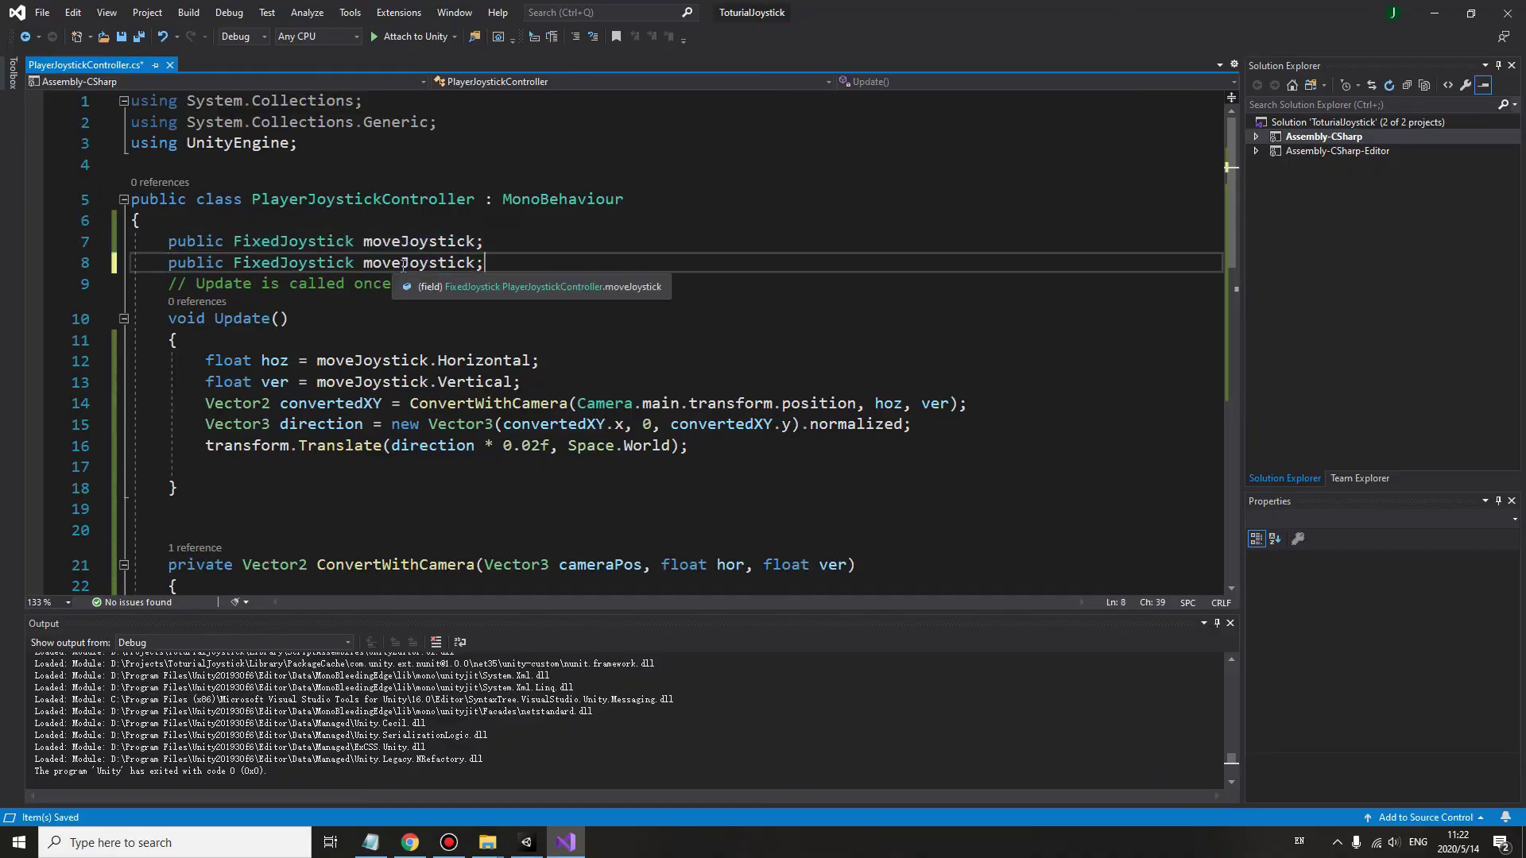
left_click(401, 263)
key("BackSpace")
key("BackSpace")
key("BackSpace")
key("BackSpace")
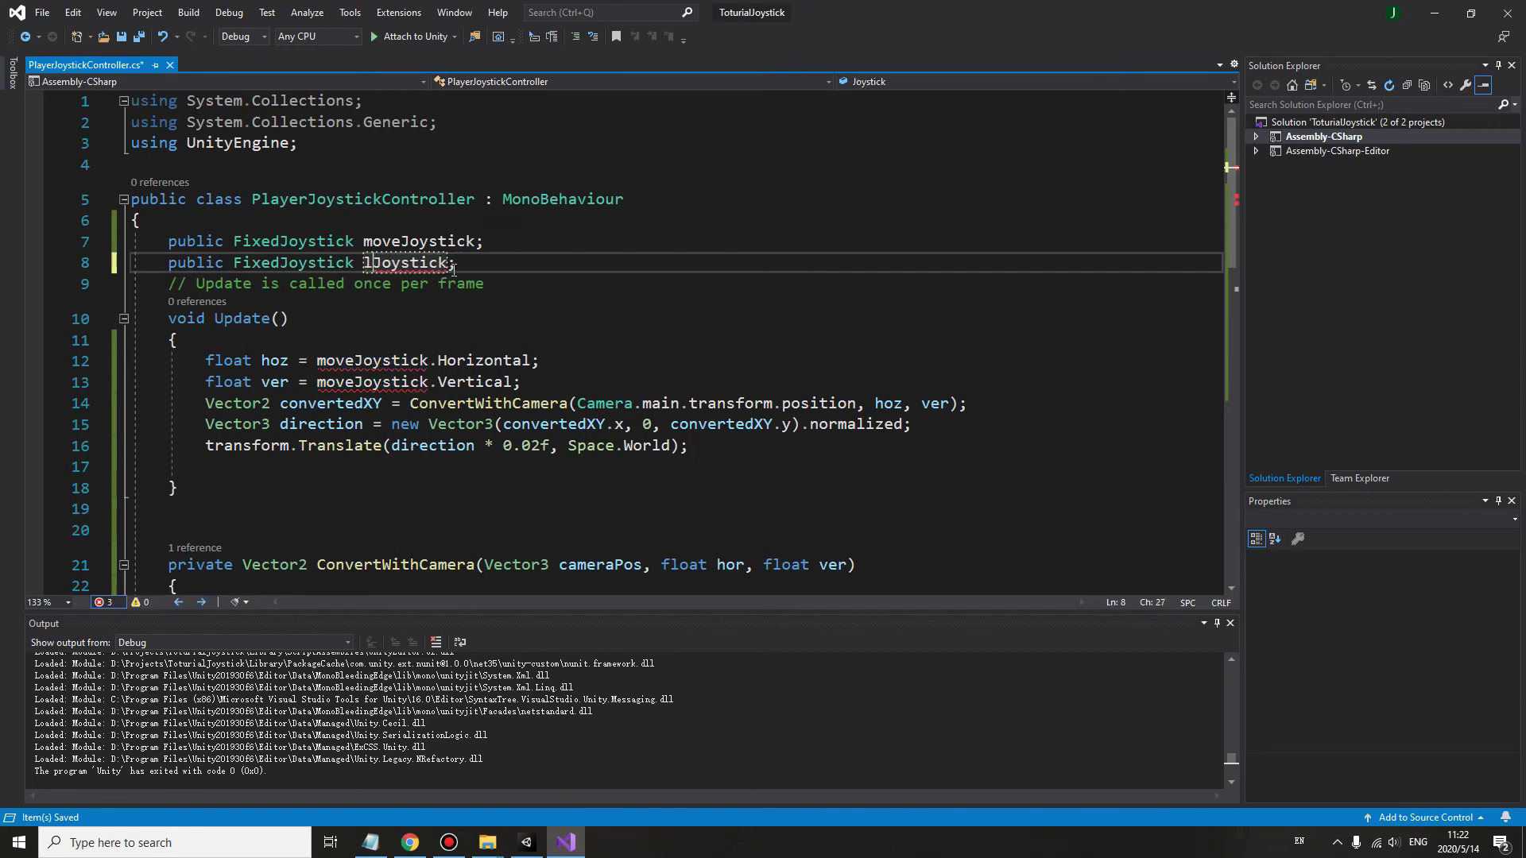
type("look")
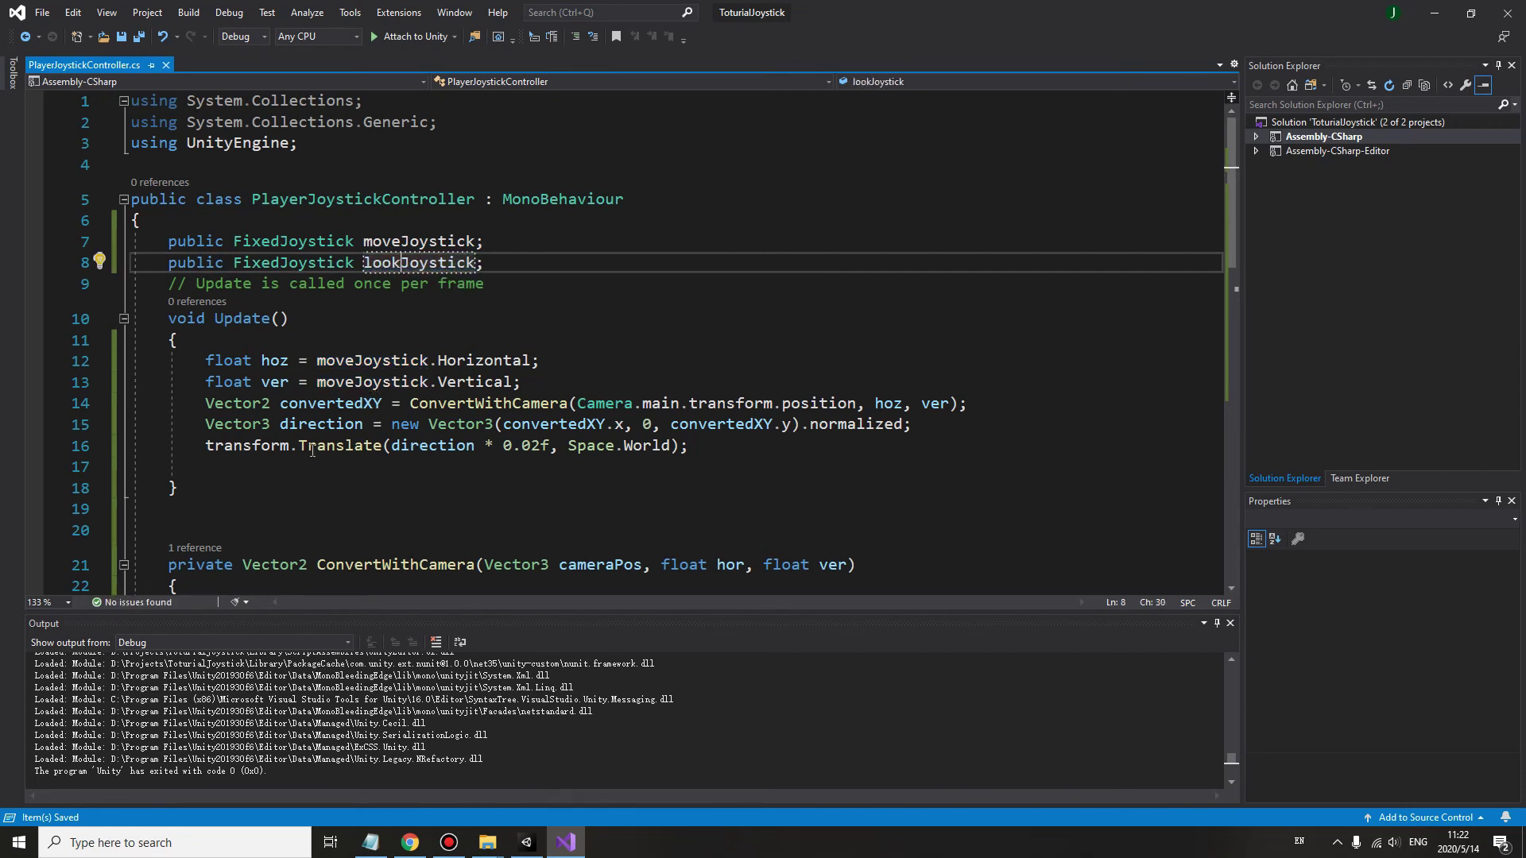
Declare an empty void UpdateMoveJoystick() method below Update
left_click_drag(703, 447, 72, 460)
left_click(132, 467)
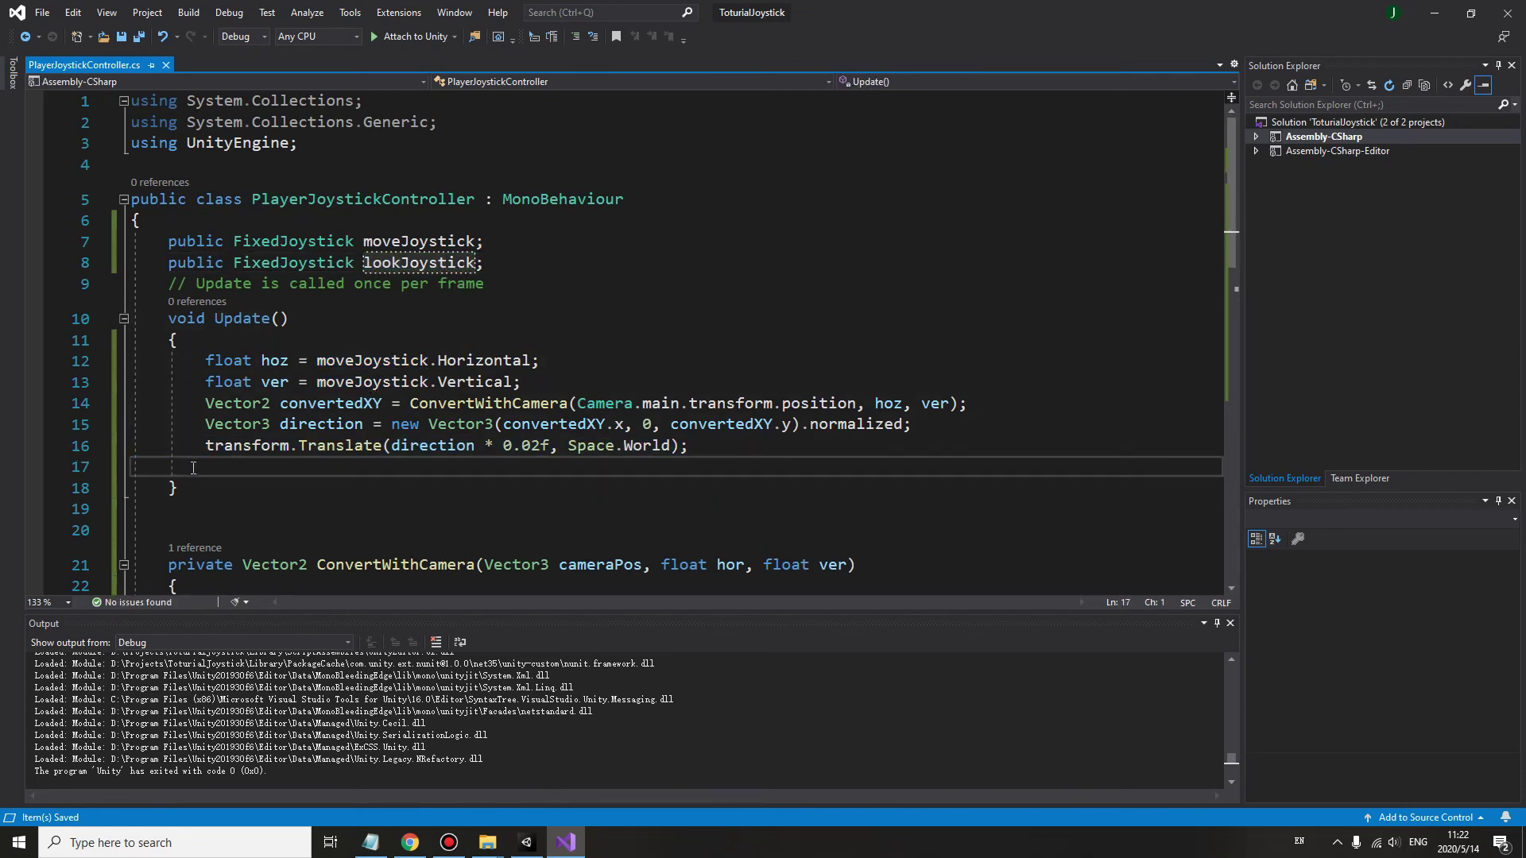
key("Delete")
key("Down")
key("End")
key("Return")
key("Return")
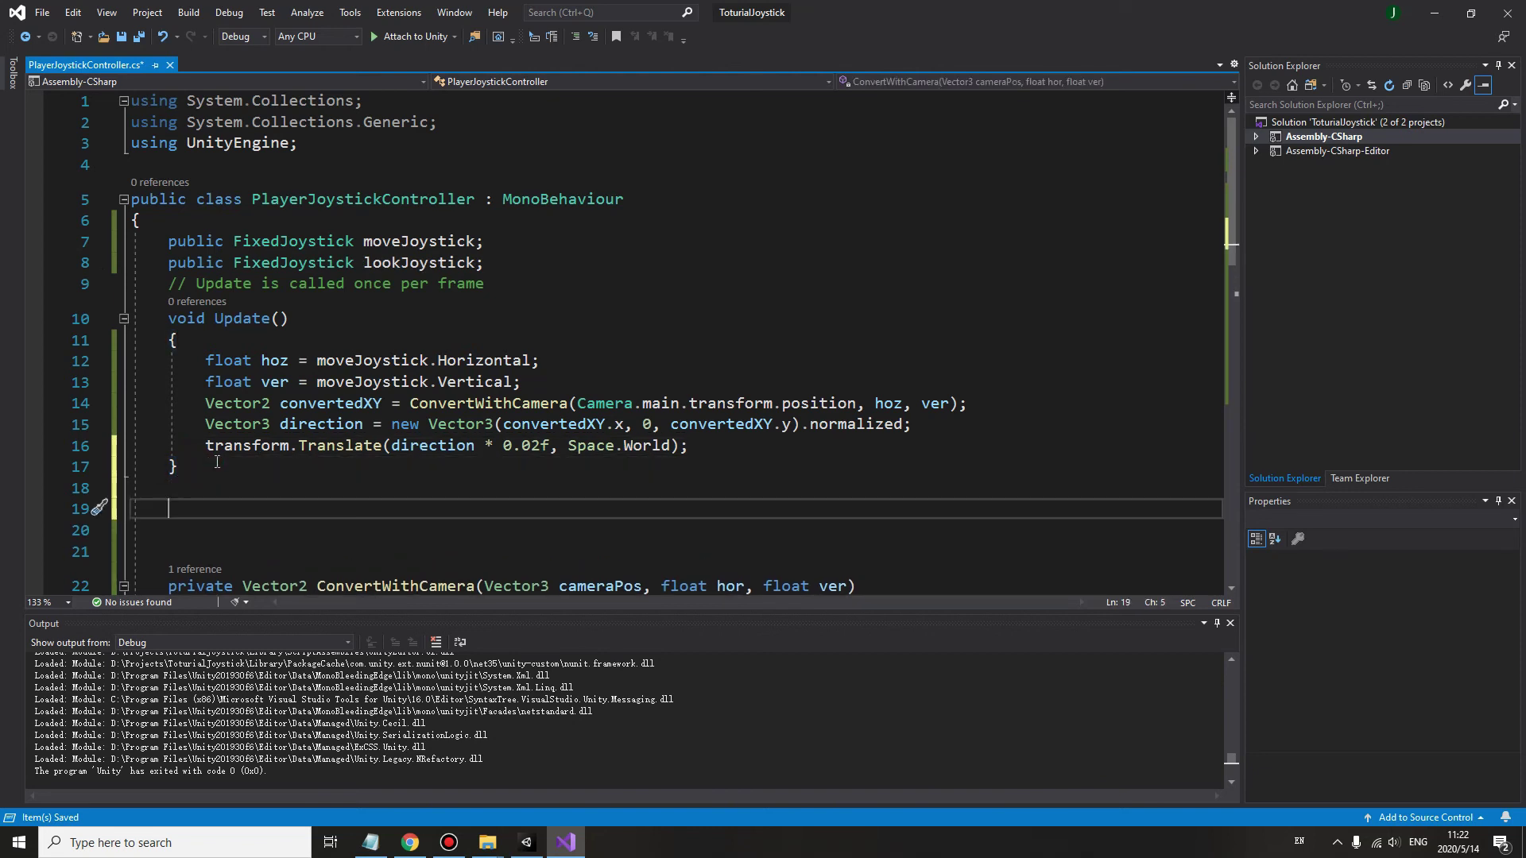
type("void u")
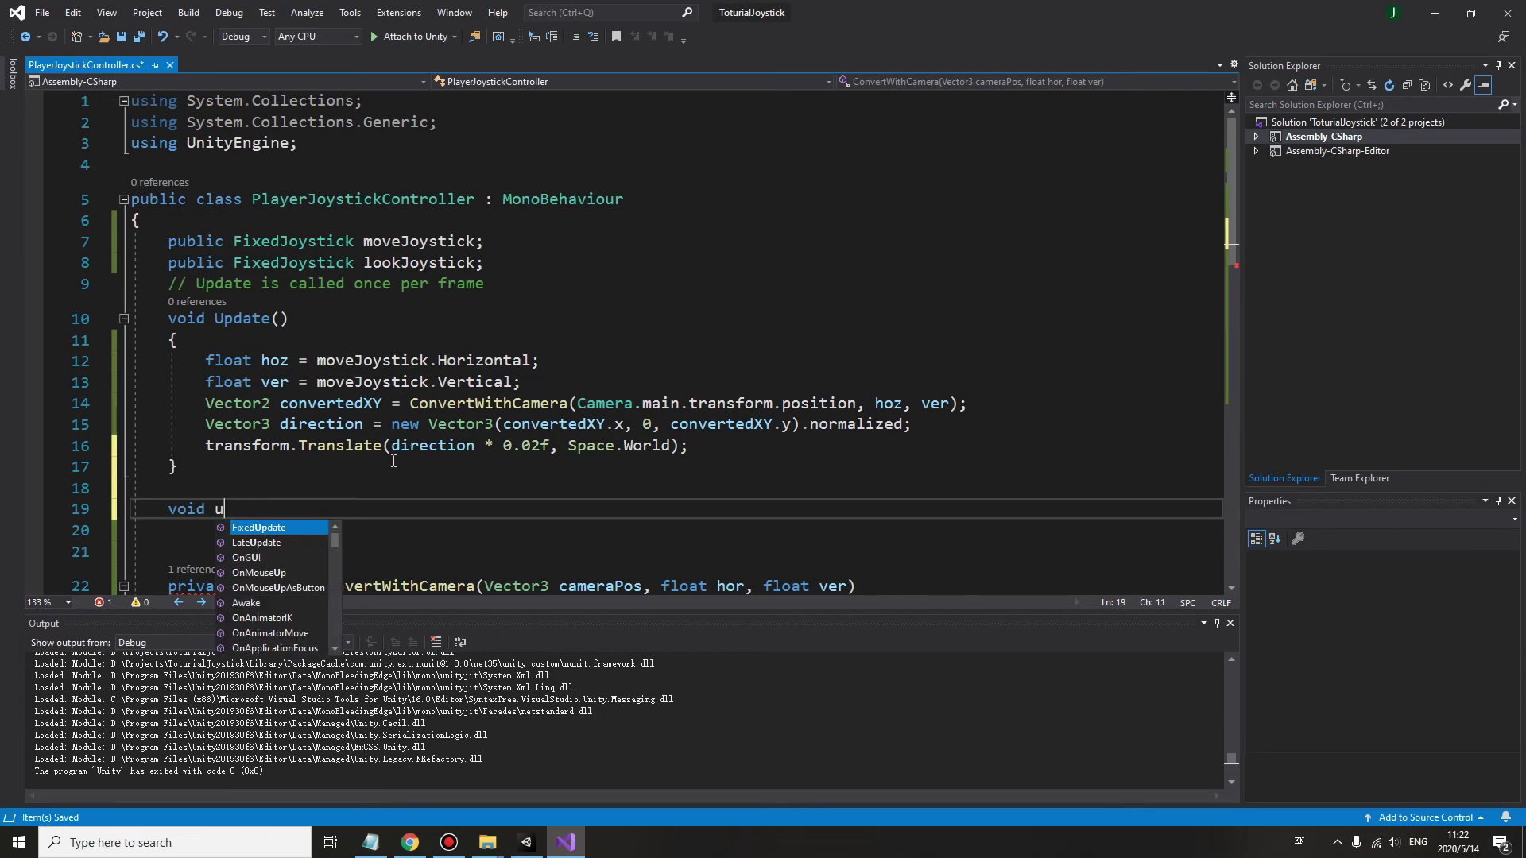
key("BackSpace")
type("Update")
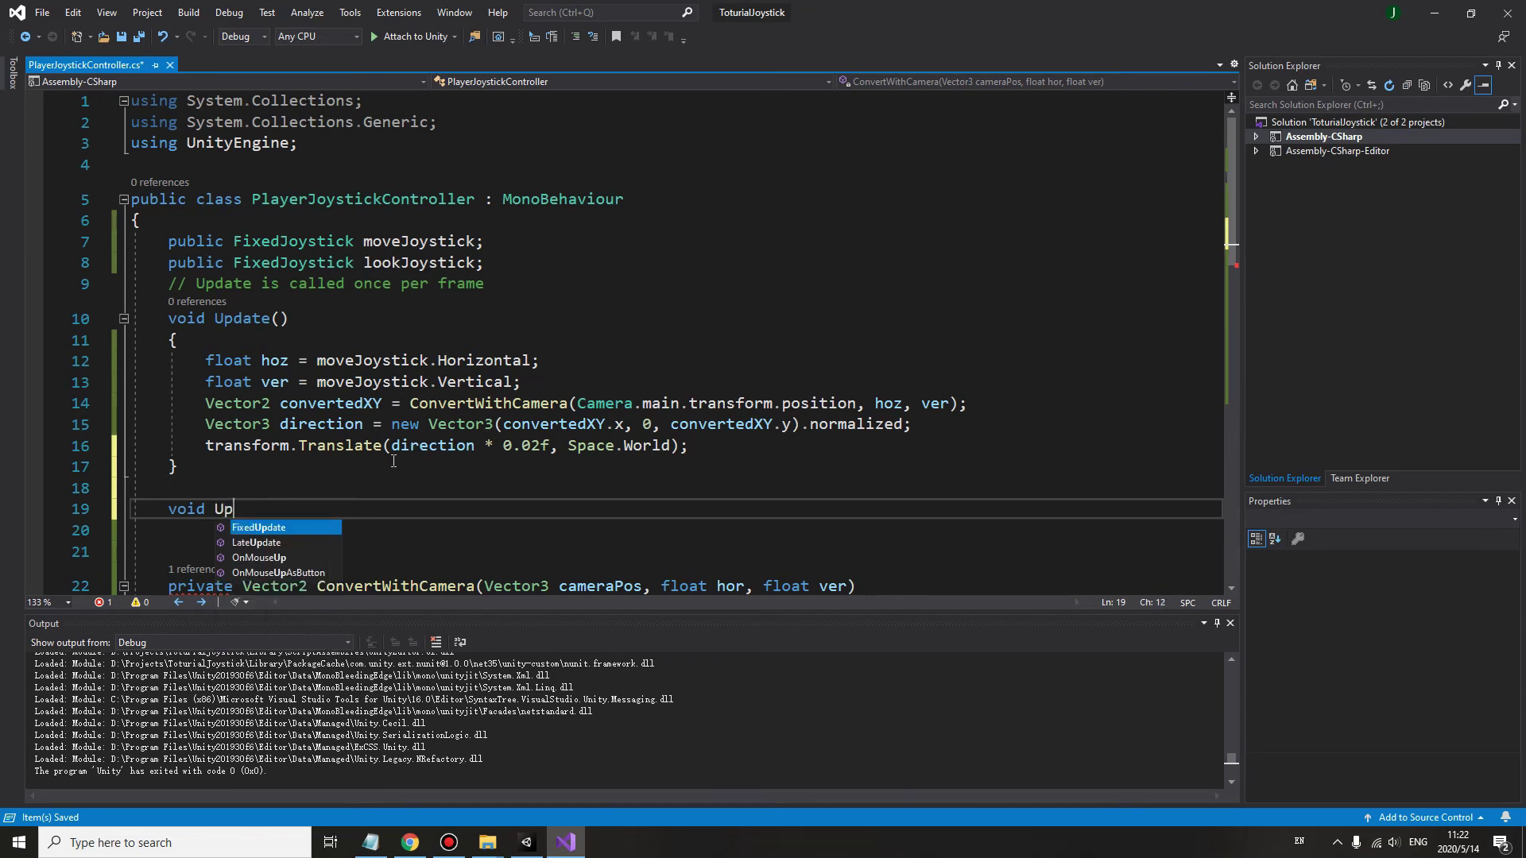
type("MoveJoystick")
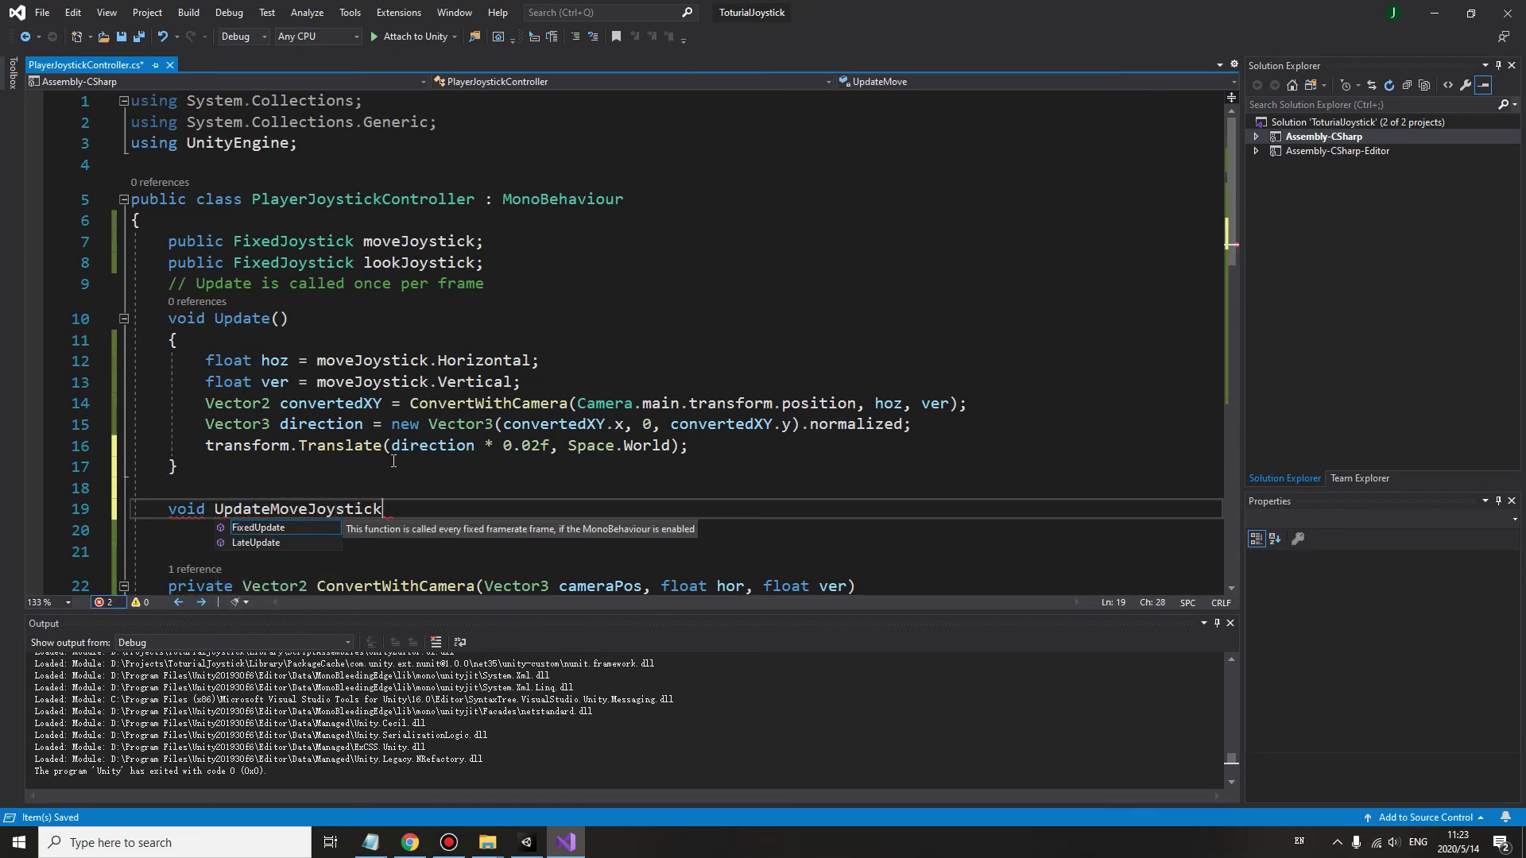
type("() {")
key("Return")
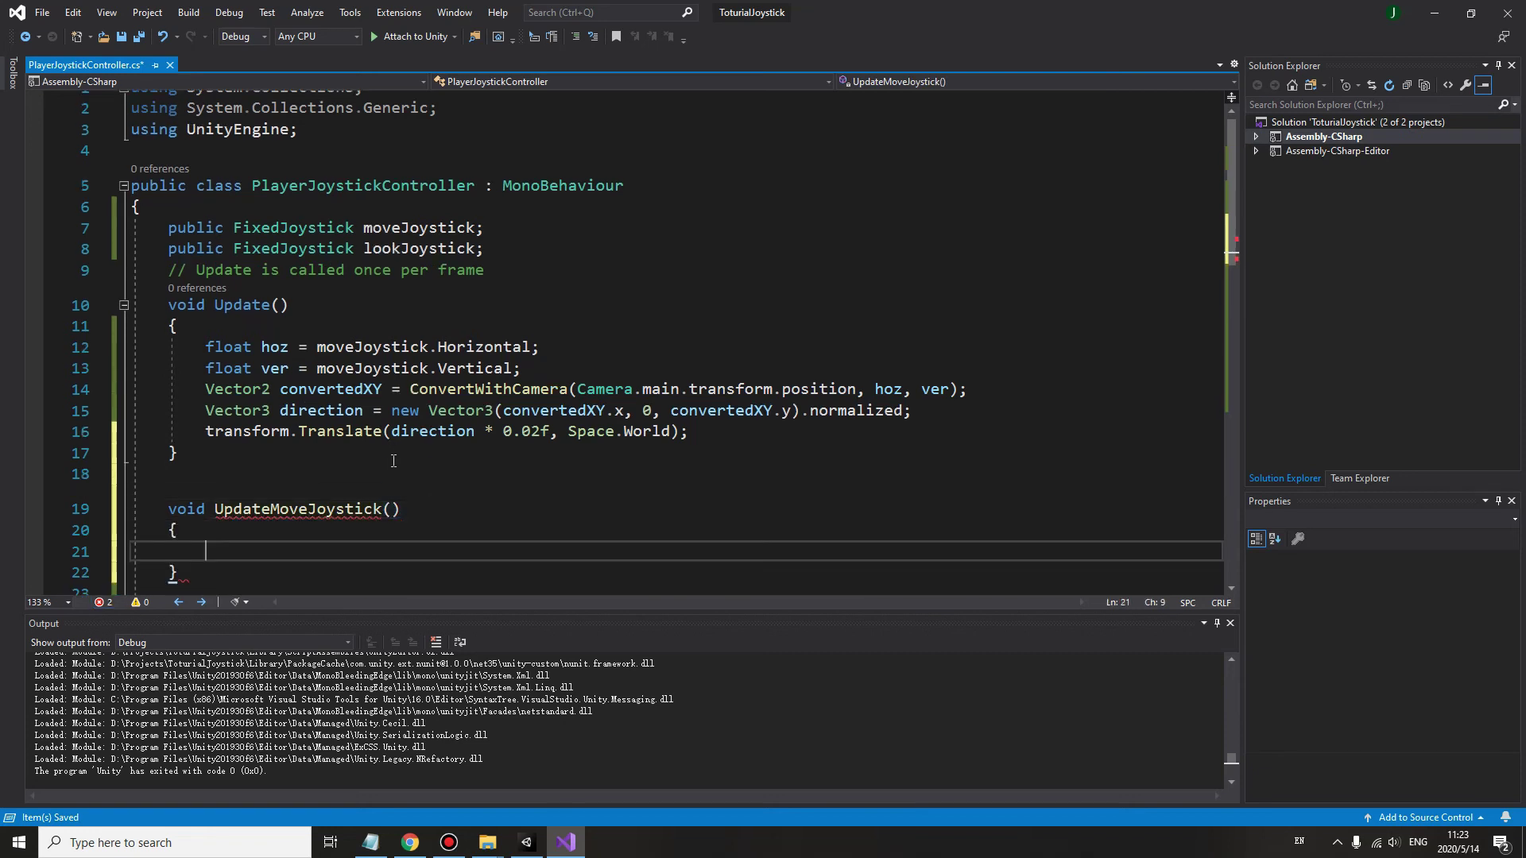
Move the movement code from Update into UpdateMoveJoystick
left_click_drag(701, 432, 205, 347)
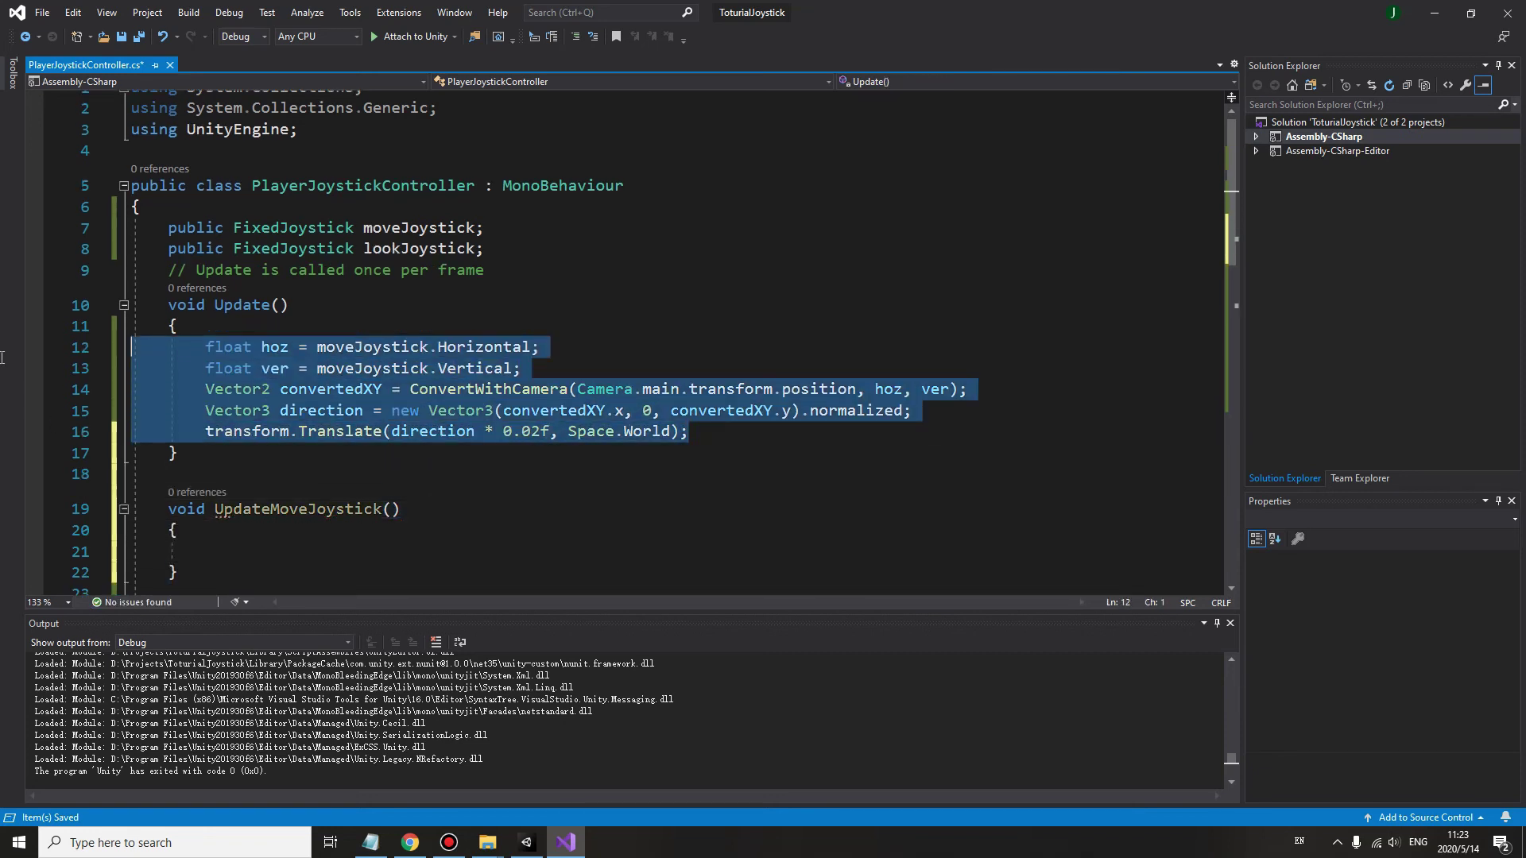
key("ctrl+x")
left_click(224, 467)
key("ctrl+v")
Call UpdateMoveJoystick() and UpdateLookJoystick() from Update
double_click(297, 425)
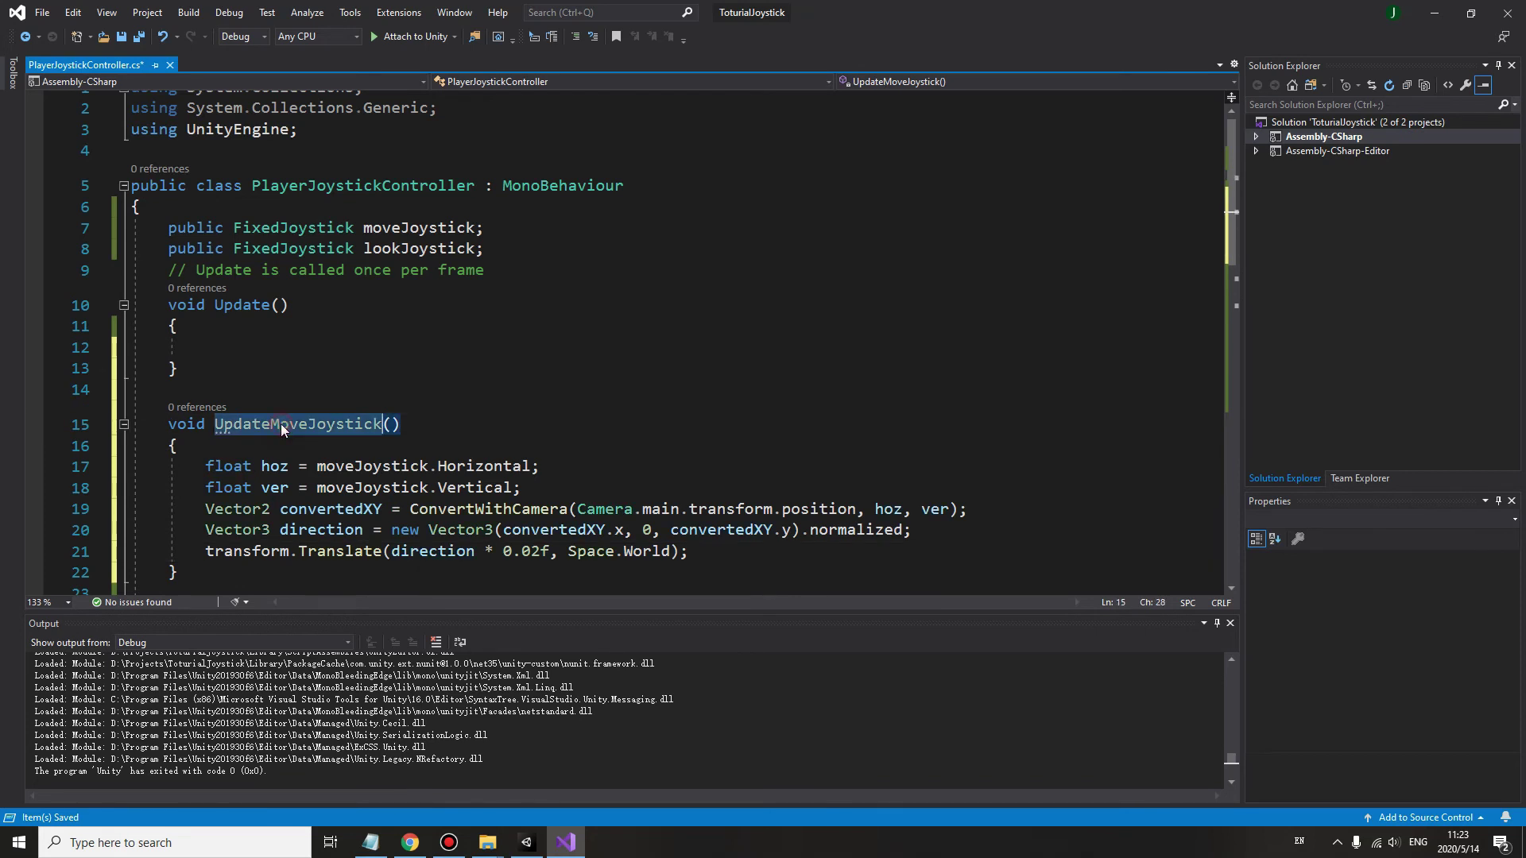
key("ctrl+c")
left_click(256, 346)
key("ctrl+v")
type("()")
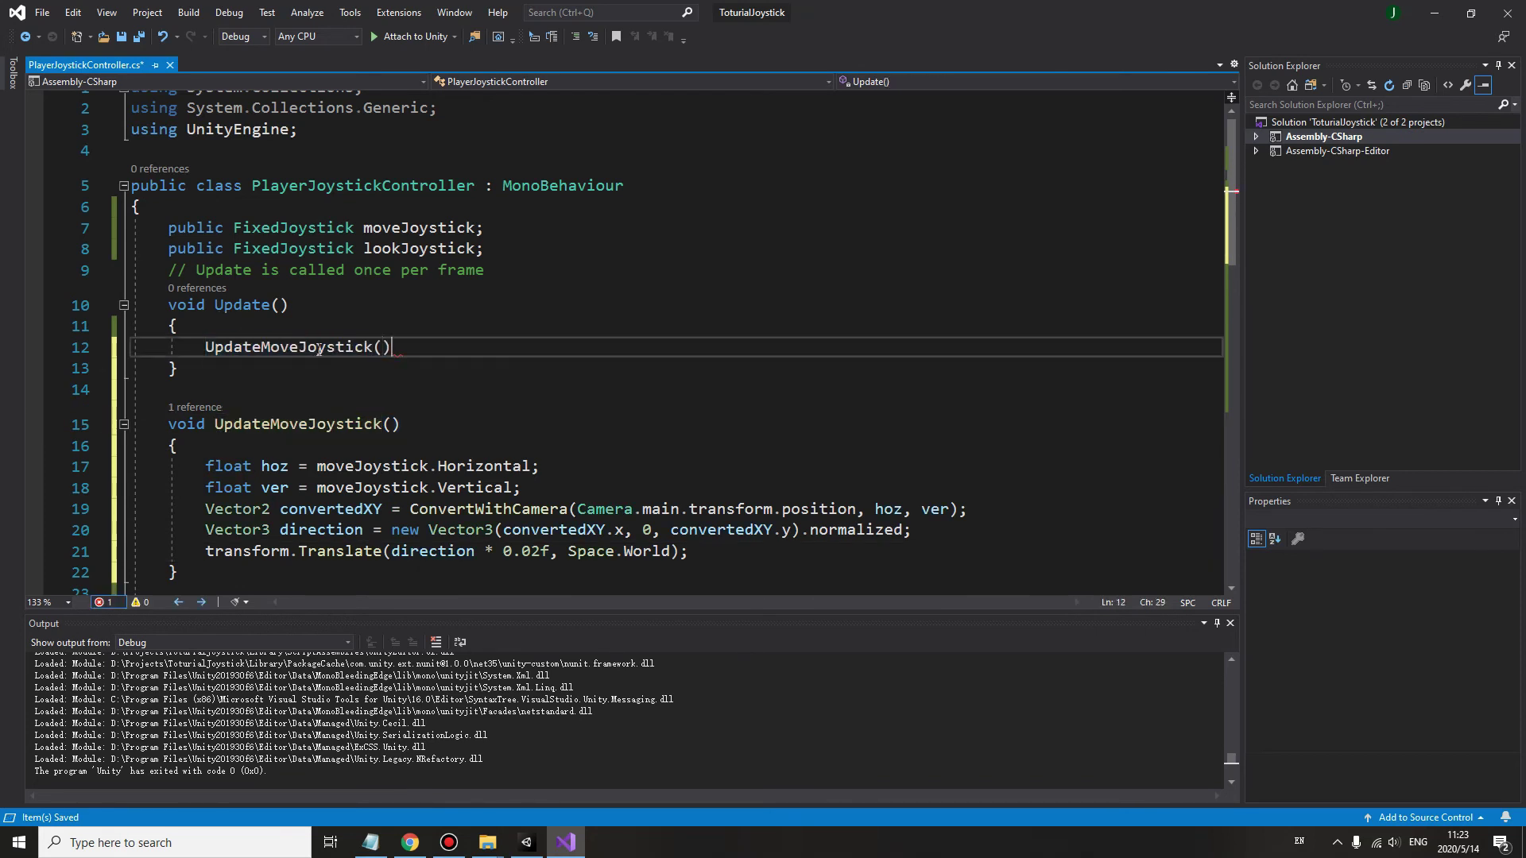
left_click(43, 347)
left_click(447, 347)
key("ctrl+d")
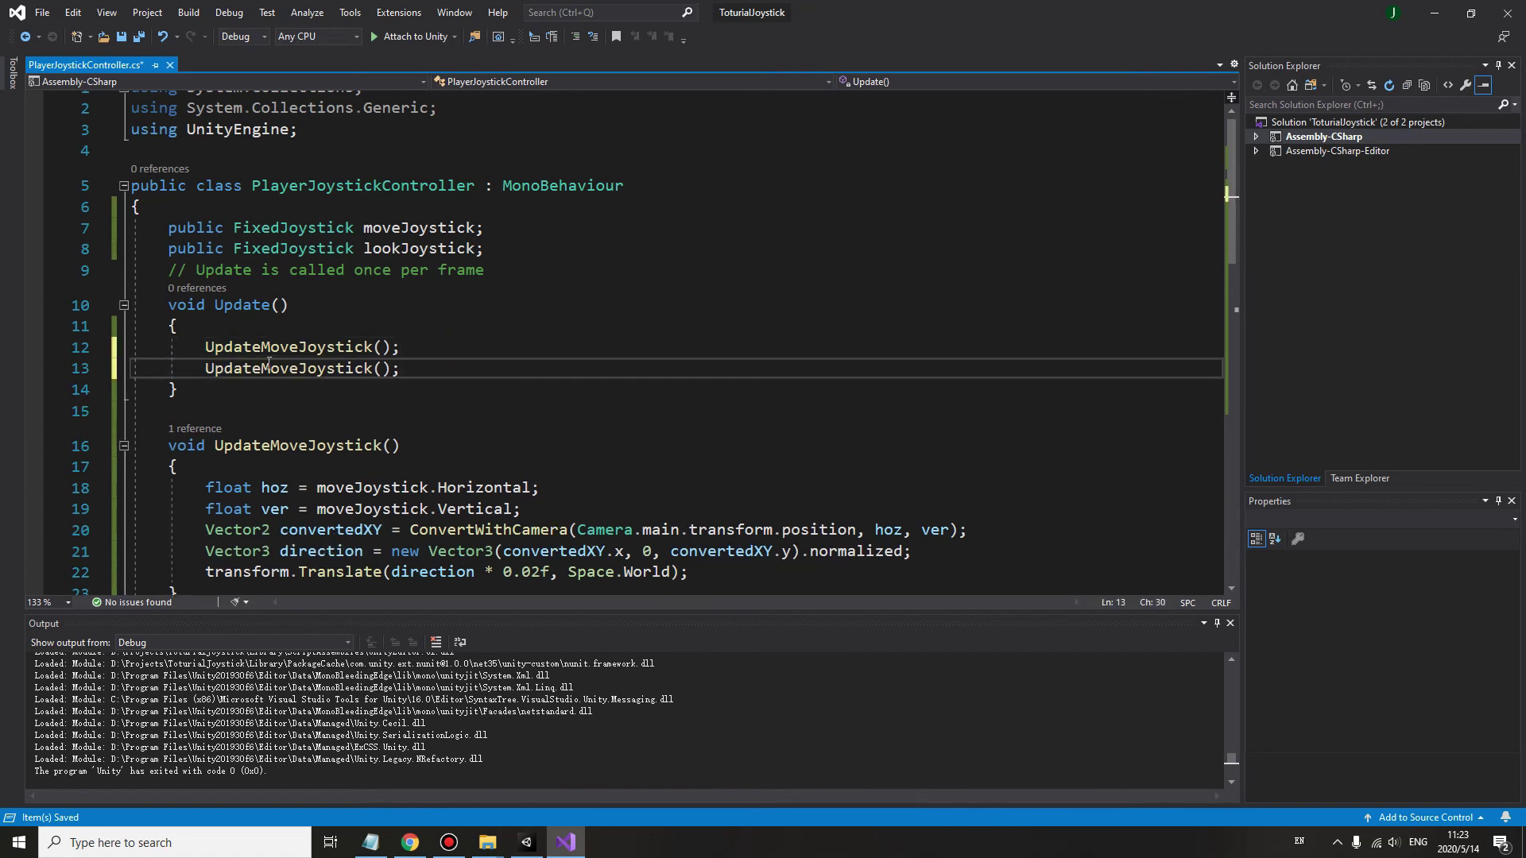
left_click(274, 368)
key("Delete")
key("Delete")
key("Delete")
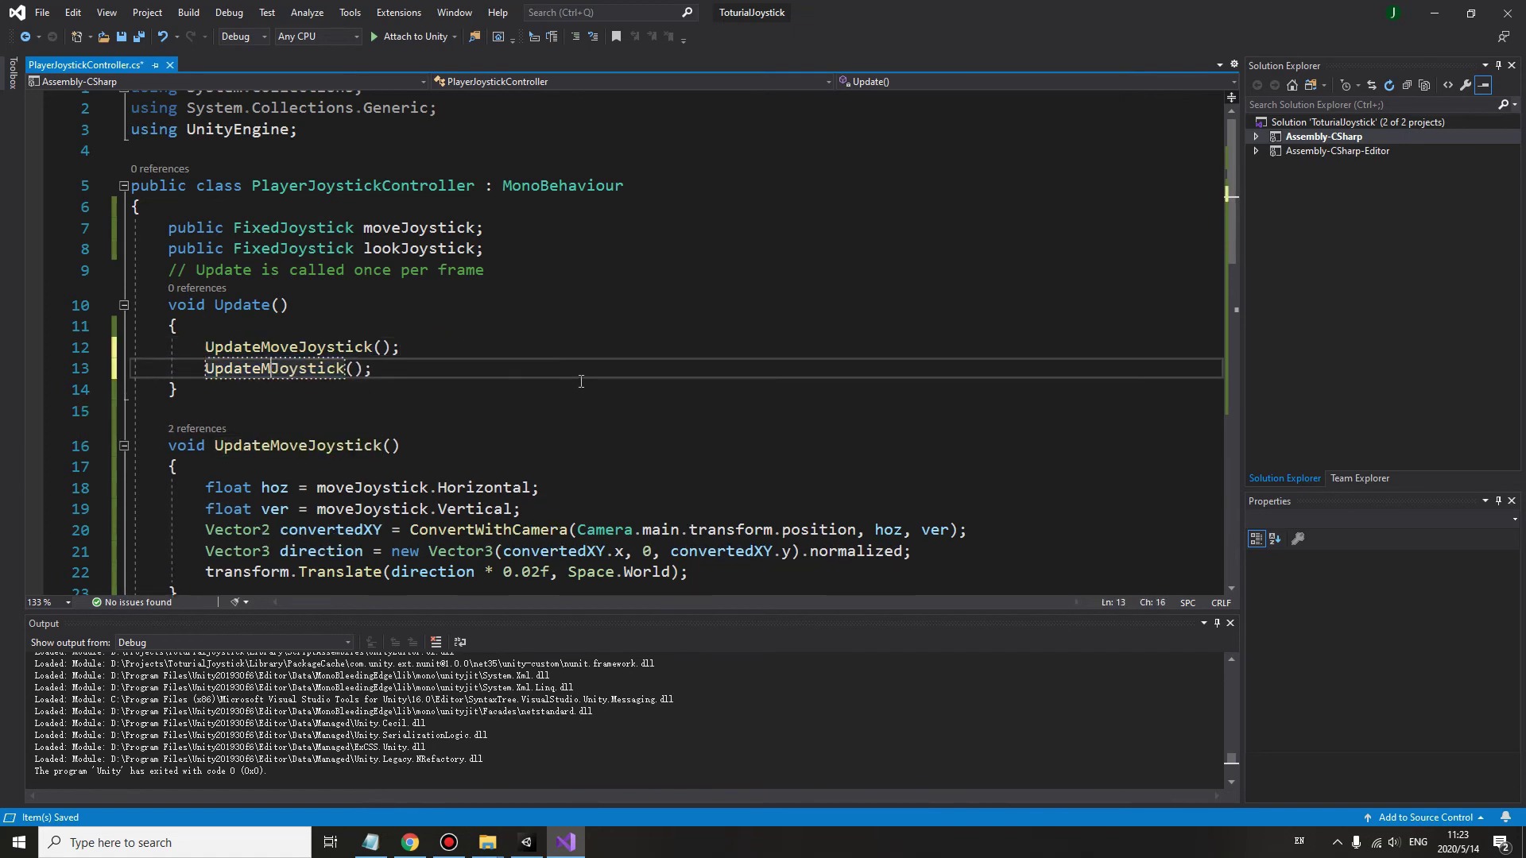
key("BackSpace")
type("Look")
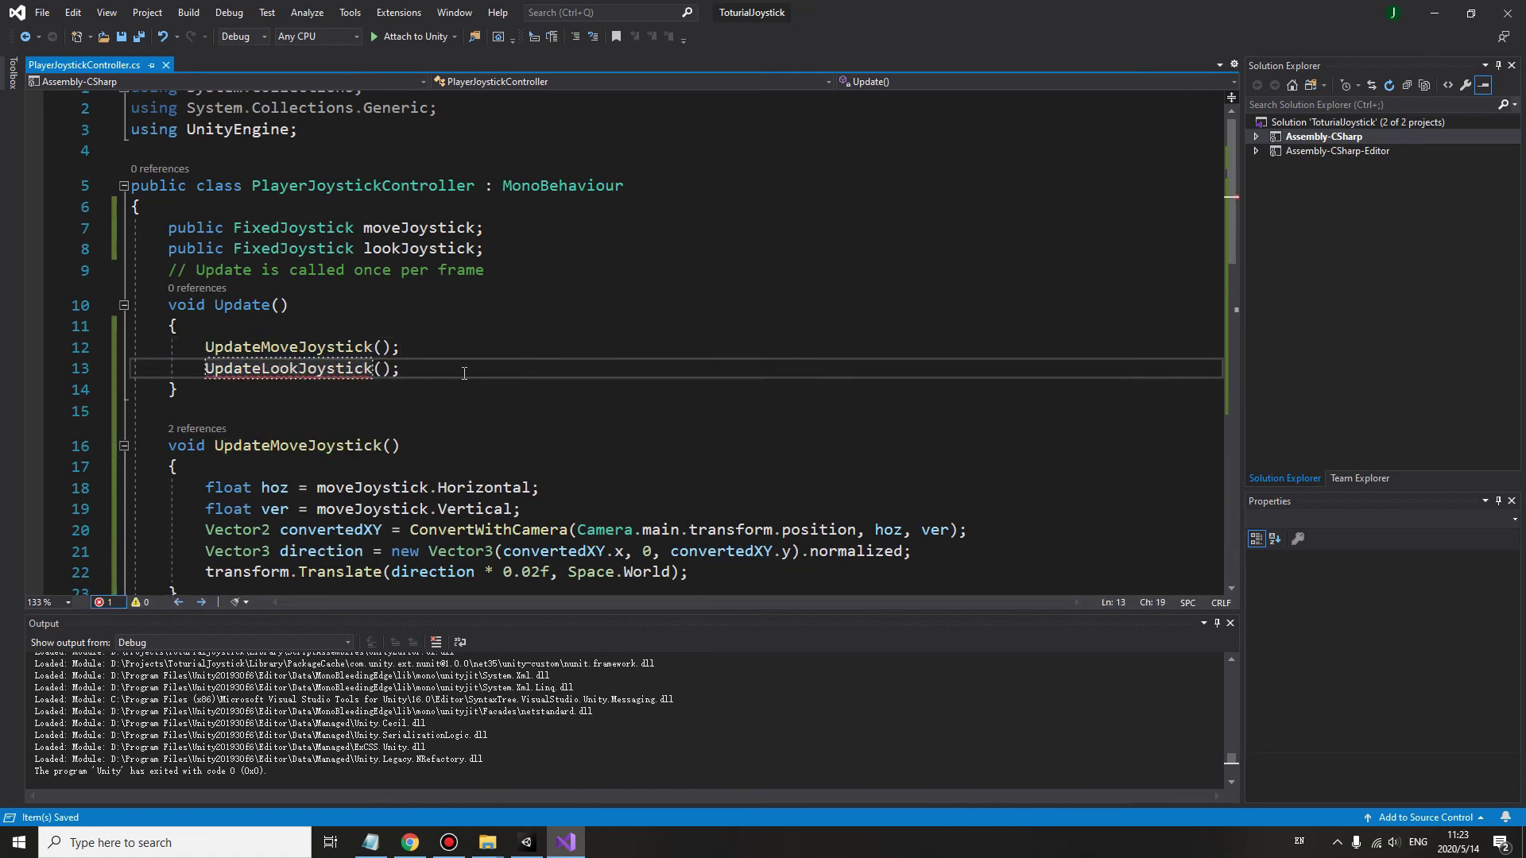
scroll(464, 373, "down", 2)
Copy the UpdateMoveJoystick method below it and rename the copy UpdateLookJoystick
left_click_drag(202, 465, 167, 317)
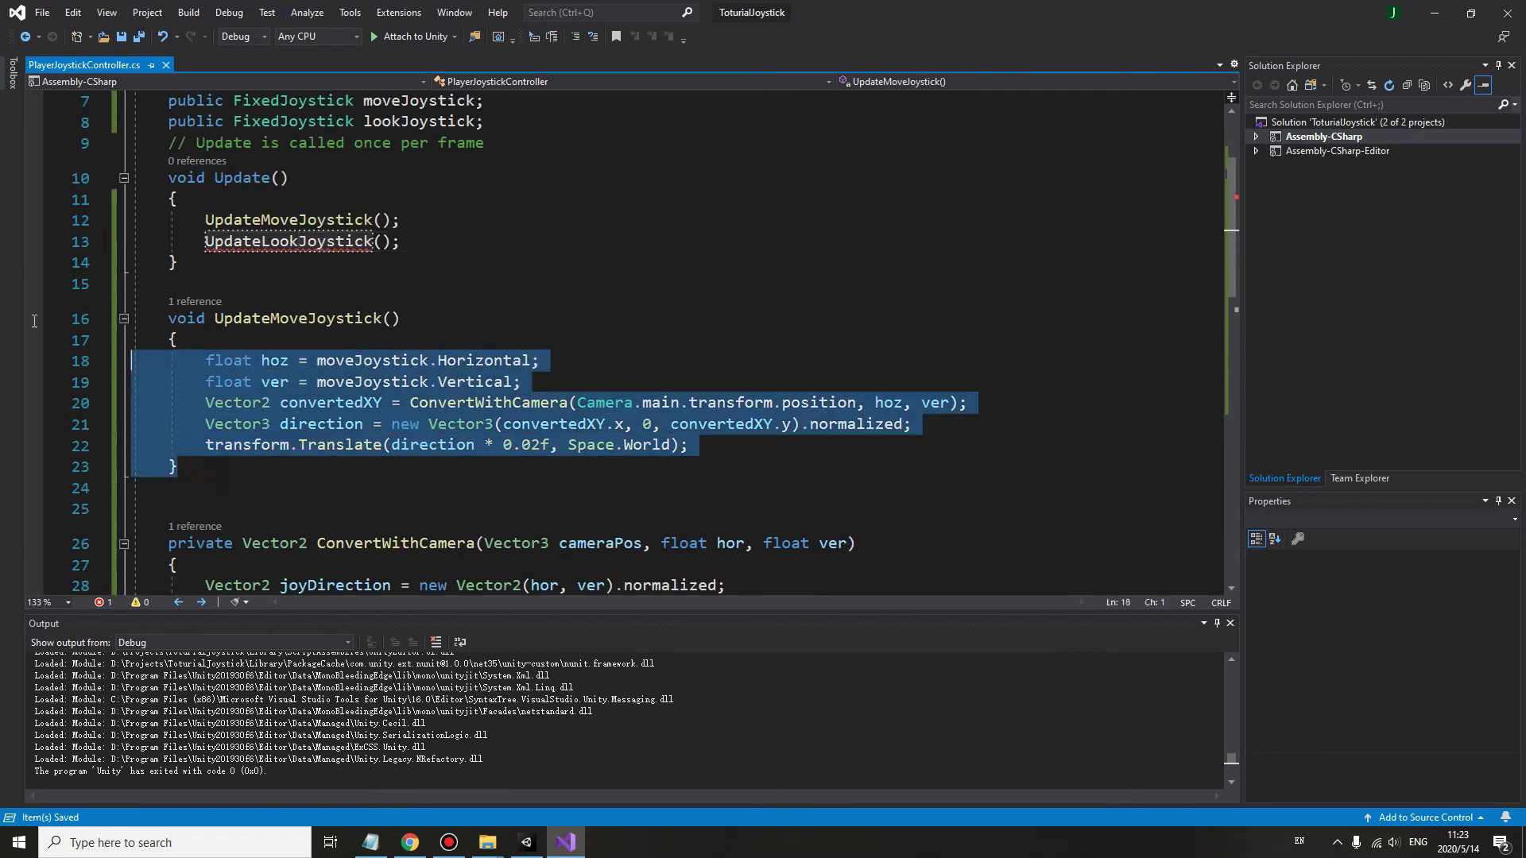
left_click(218, 469)
key("ctrl+v")
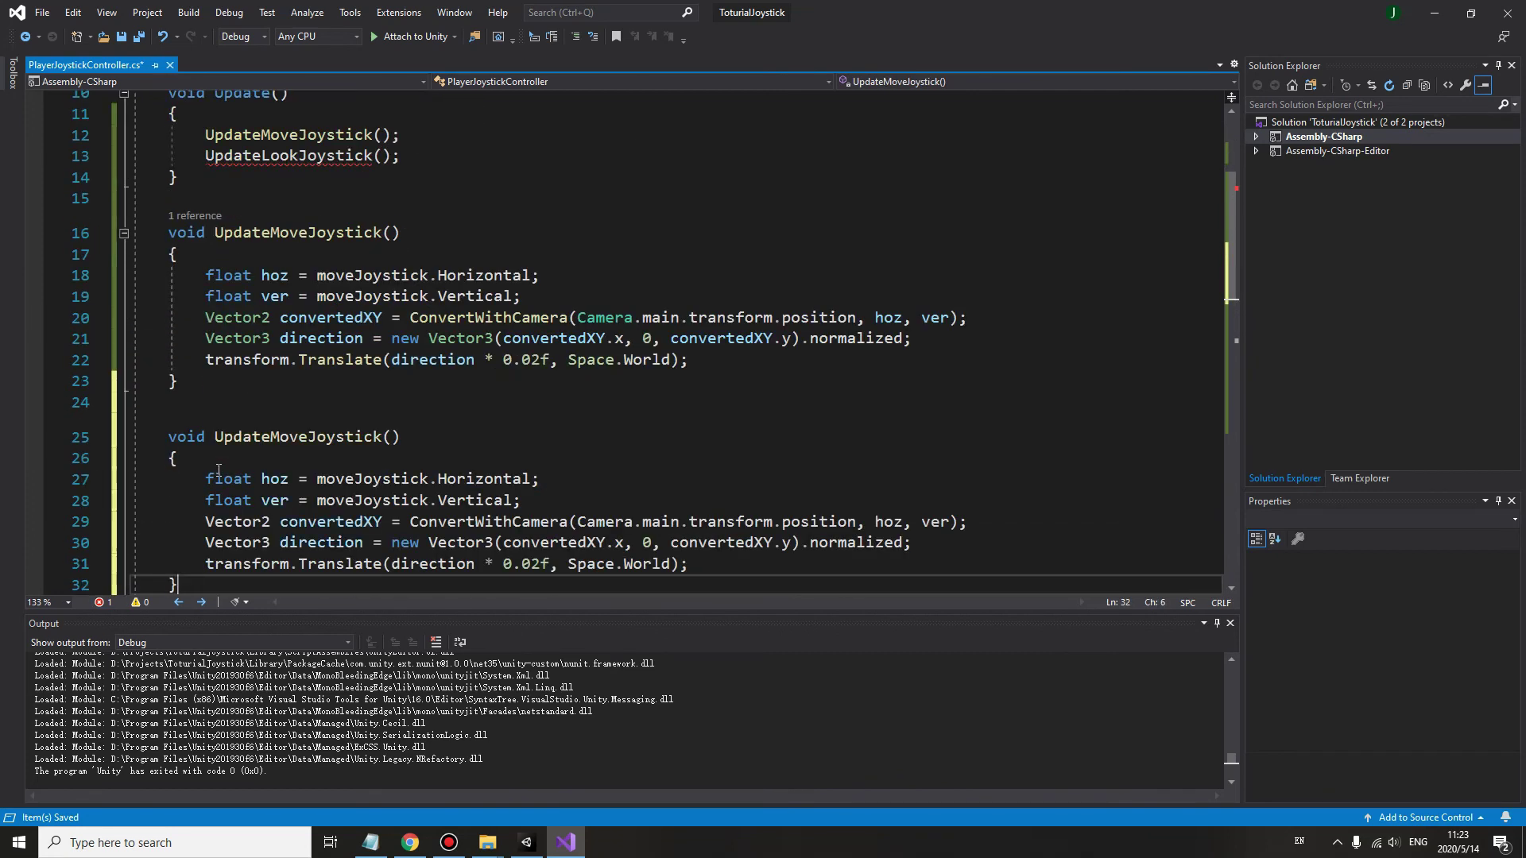
scroll(312, 357, "up", 2)
double_click(298, 157)
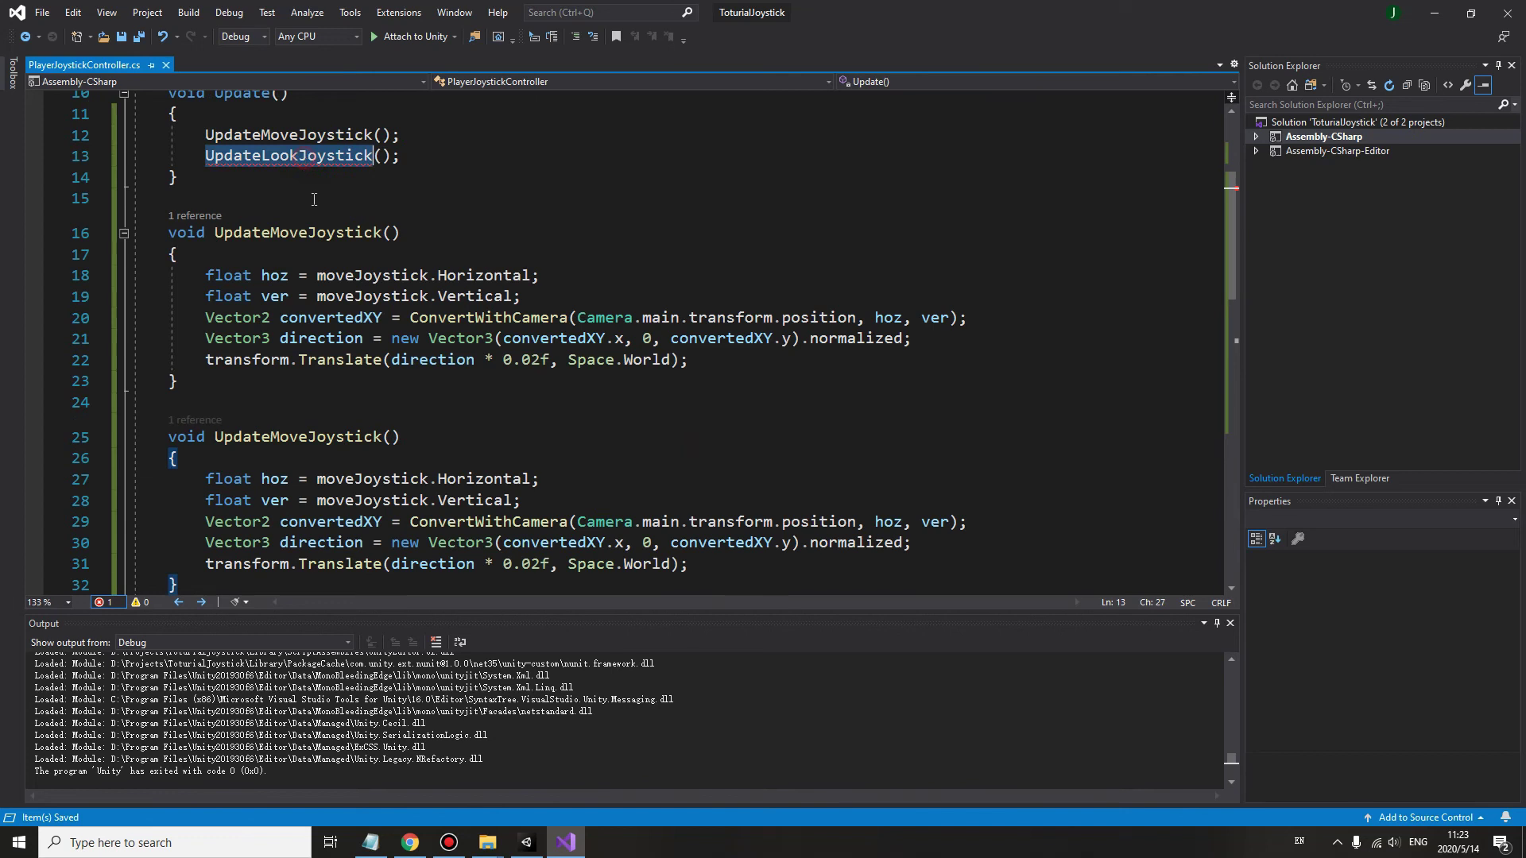
double_click(298, 436)
key("ctrl+v")
left_click(584, 498)
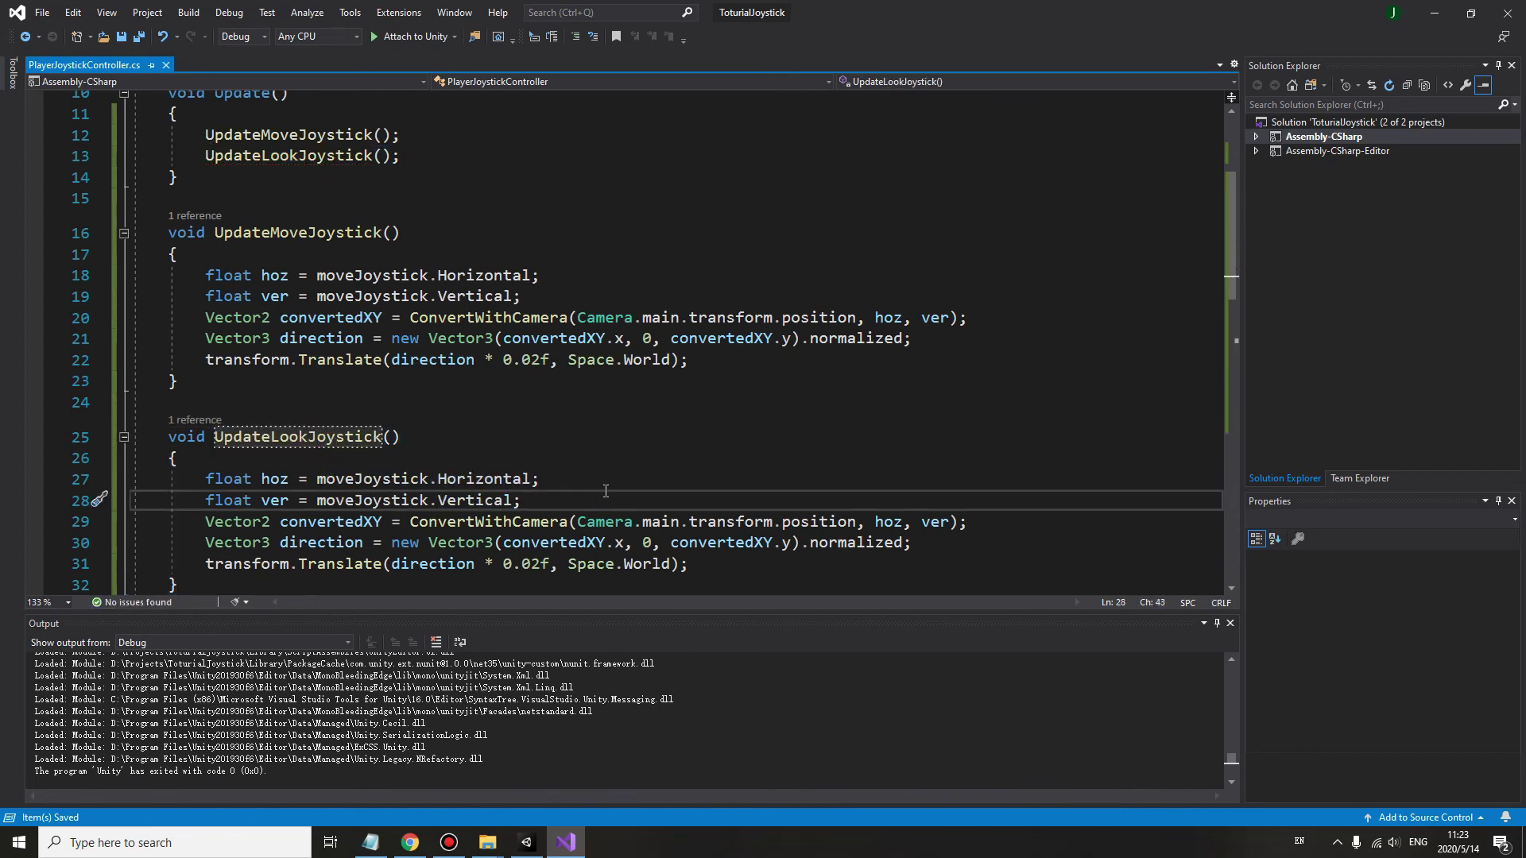
scroll(604, 490, "down", 2)
left_click_drag(715, 439, 3, 448)
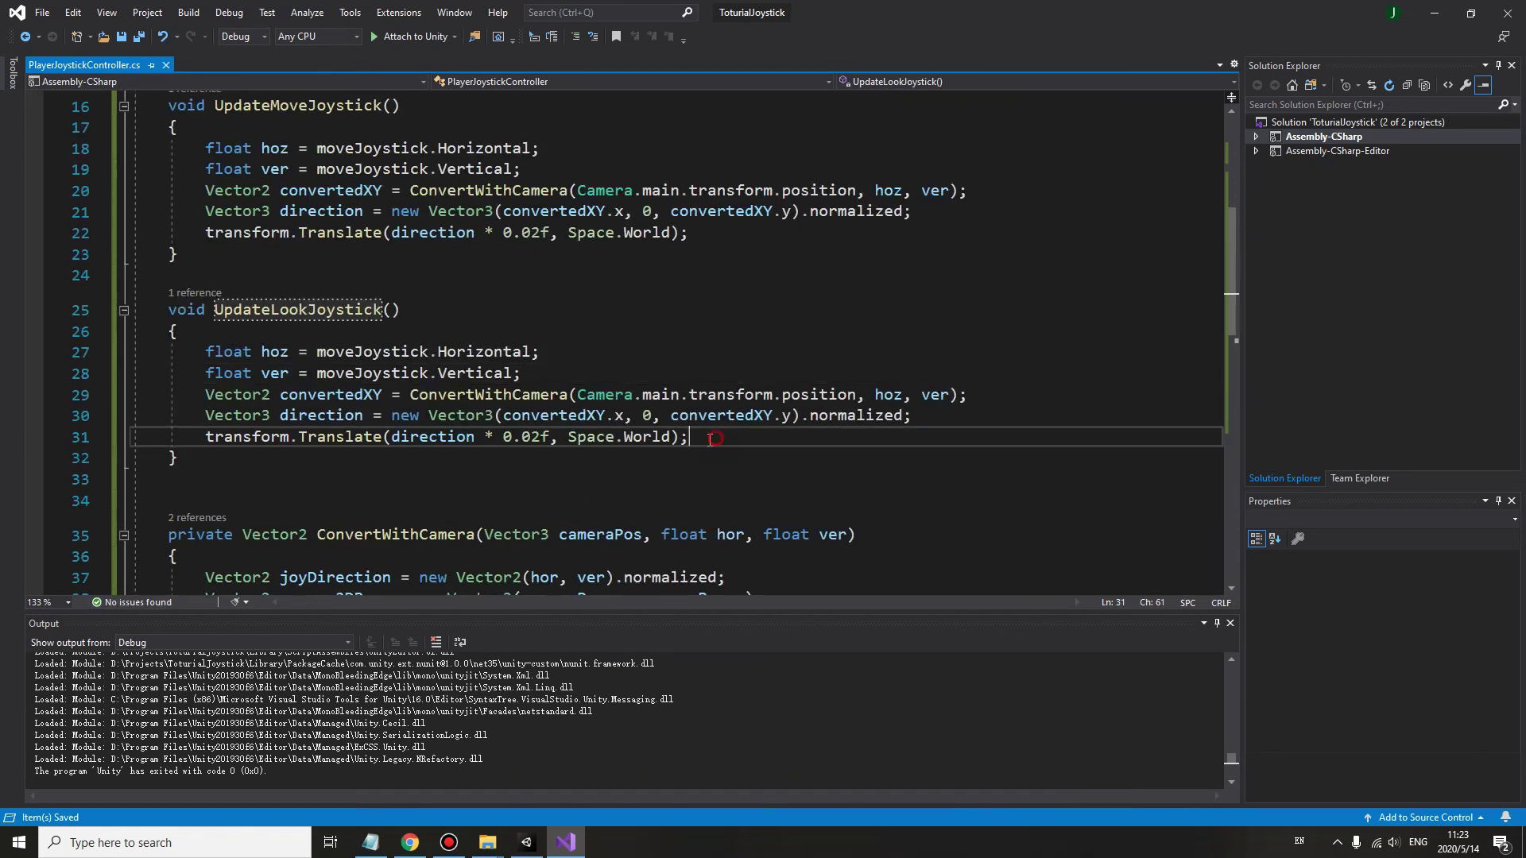
Replace UpdateLookJoystick's Translate line with 'Vector3 lookAtPosition = transform.position + direction;'
left_click(616, 499)
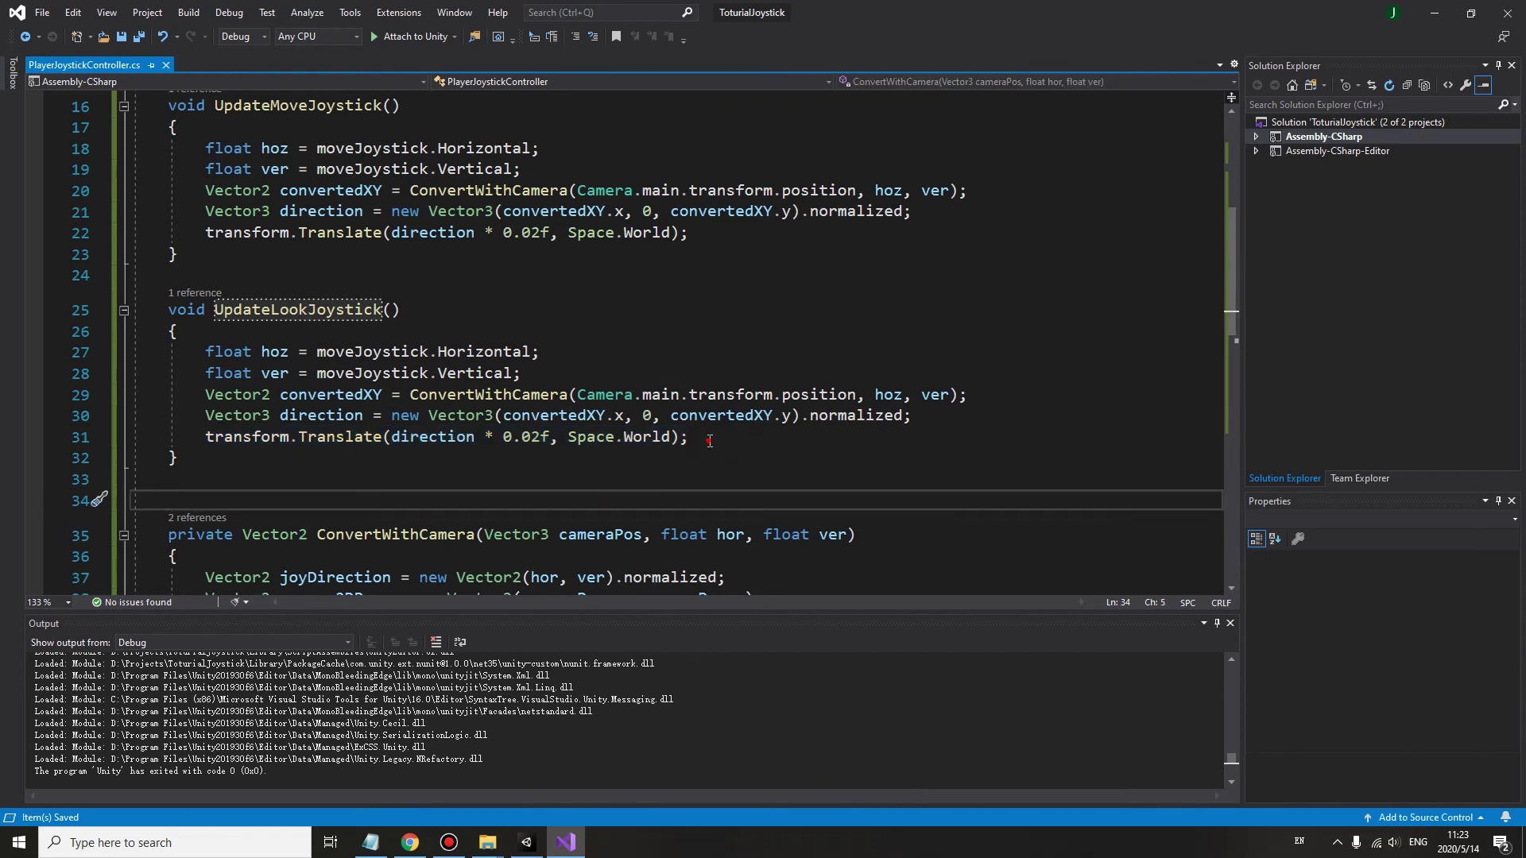
left_click_drag(708, 440, 4, 441)
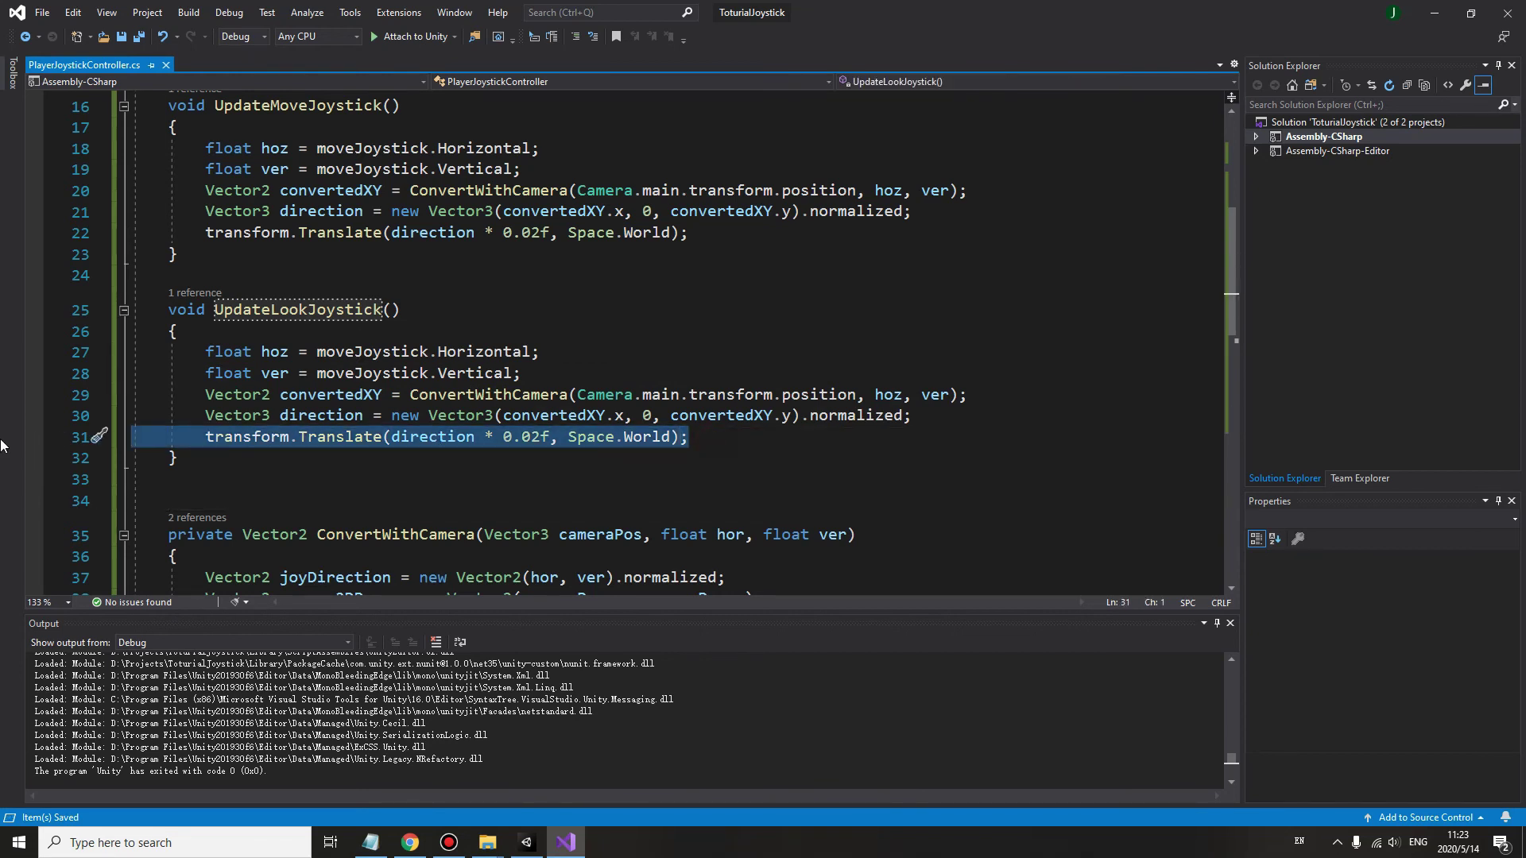
key("Delete")
type("V")
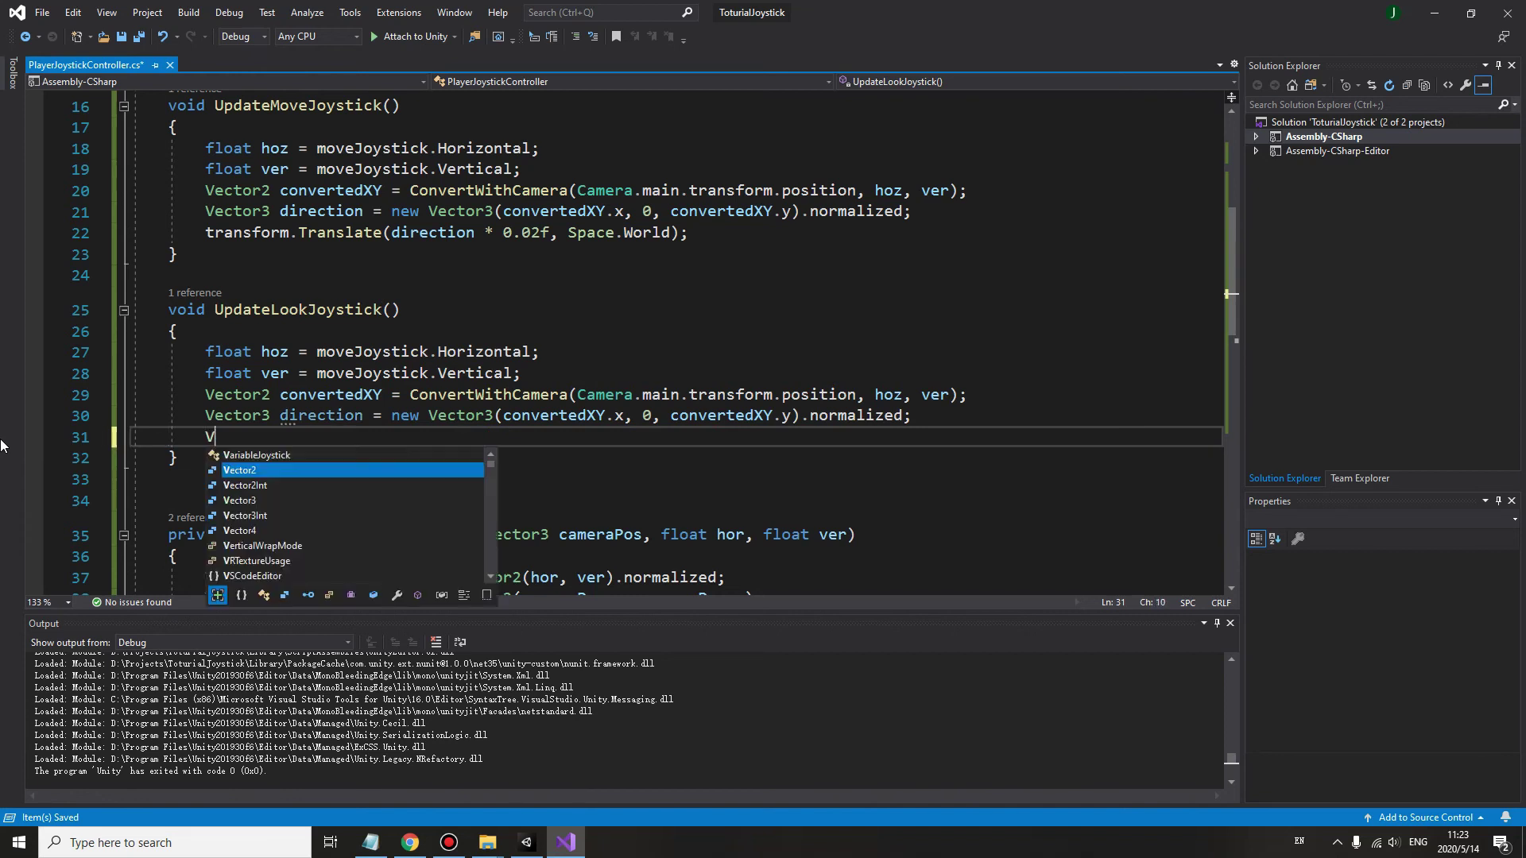
type("ector3 ")
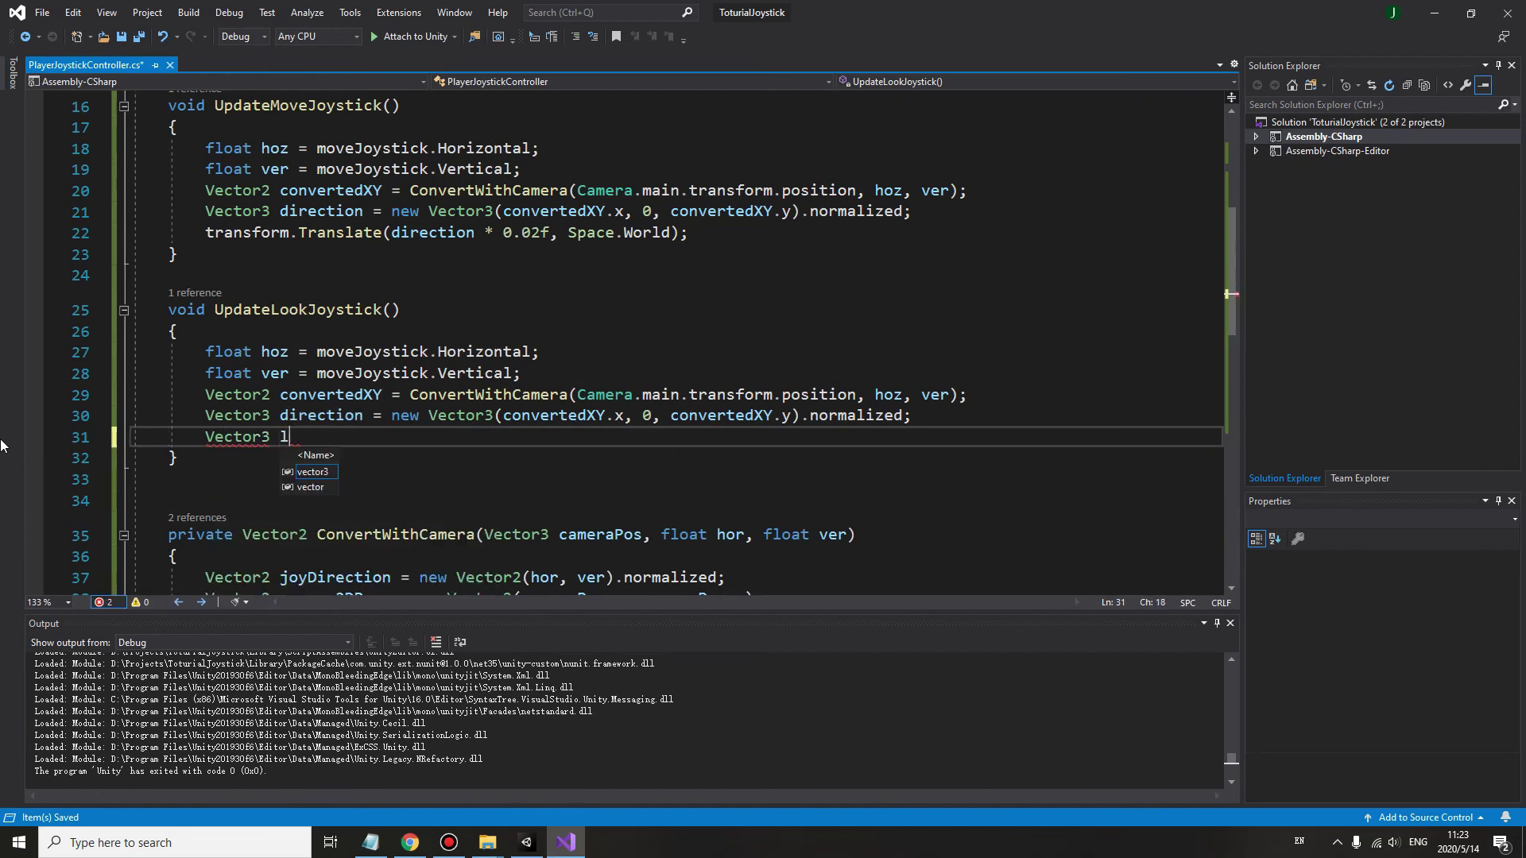
type("lookAtPos")
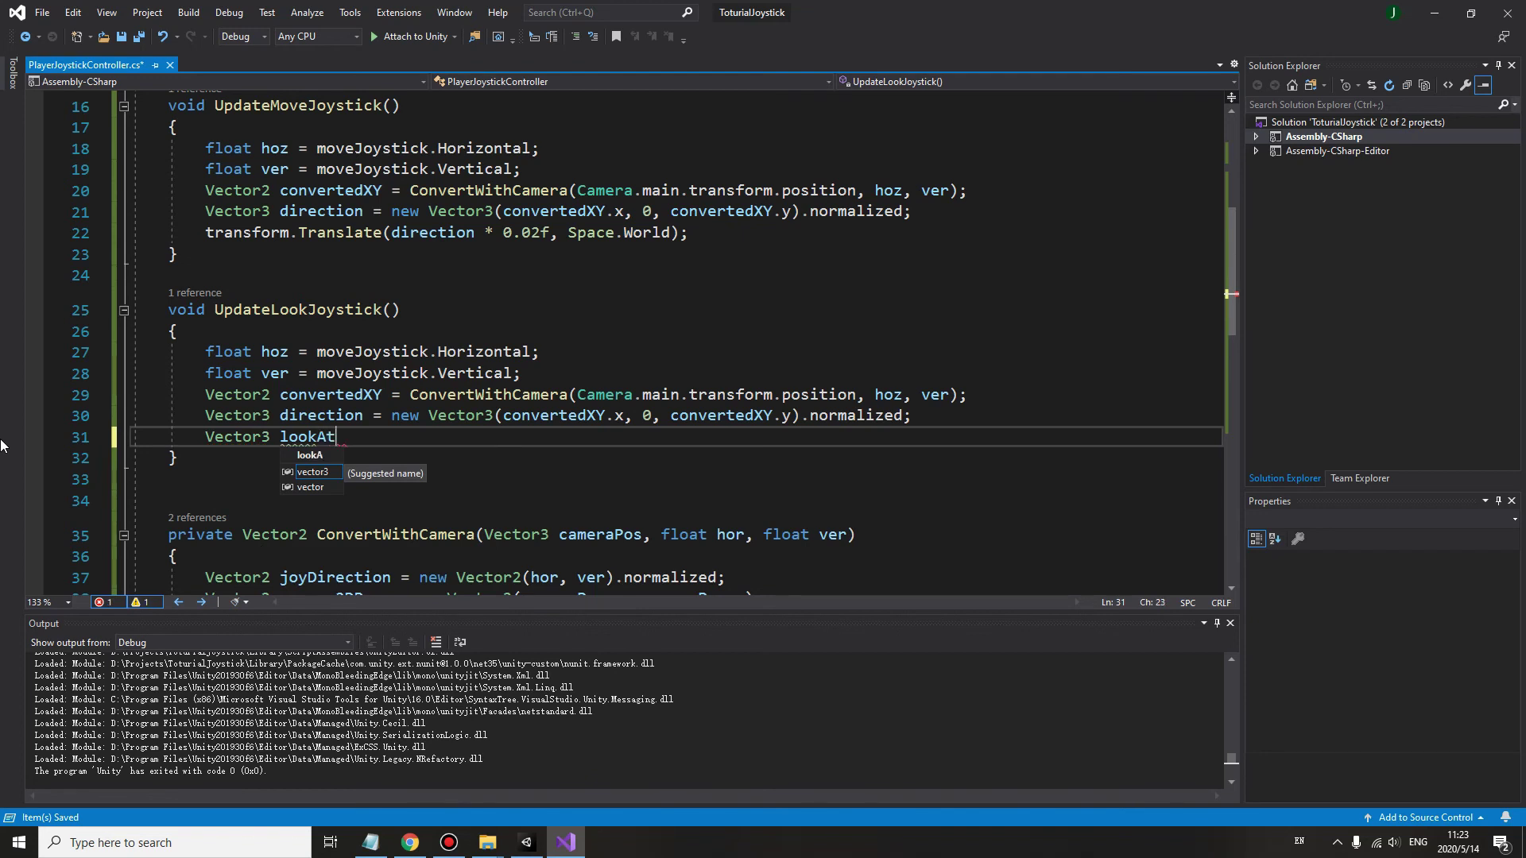
type("ition =")
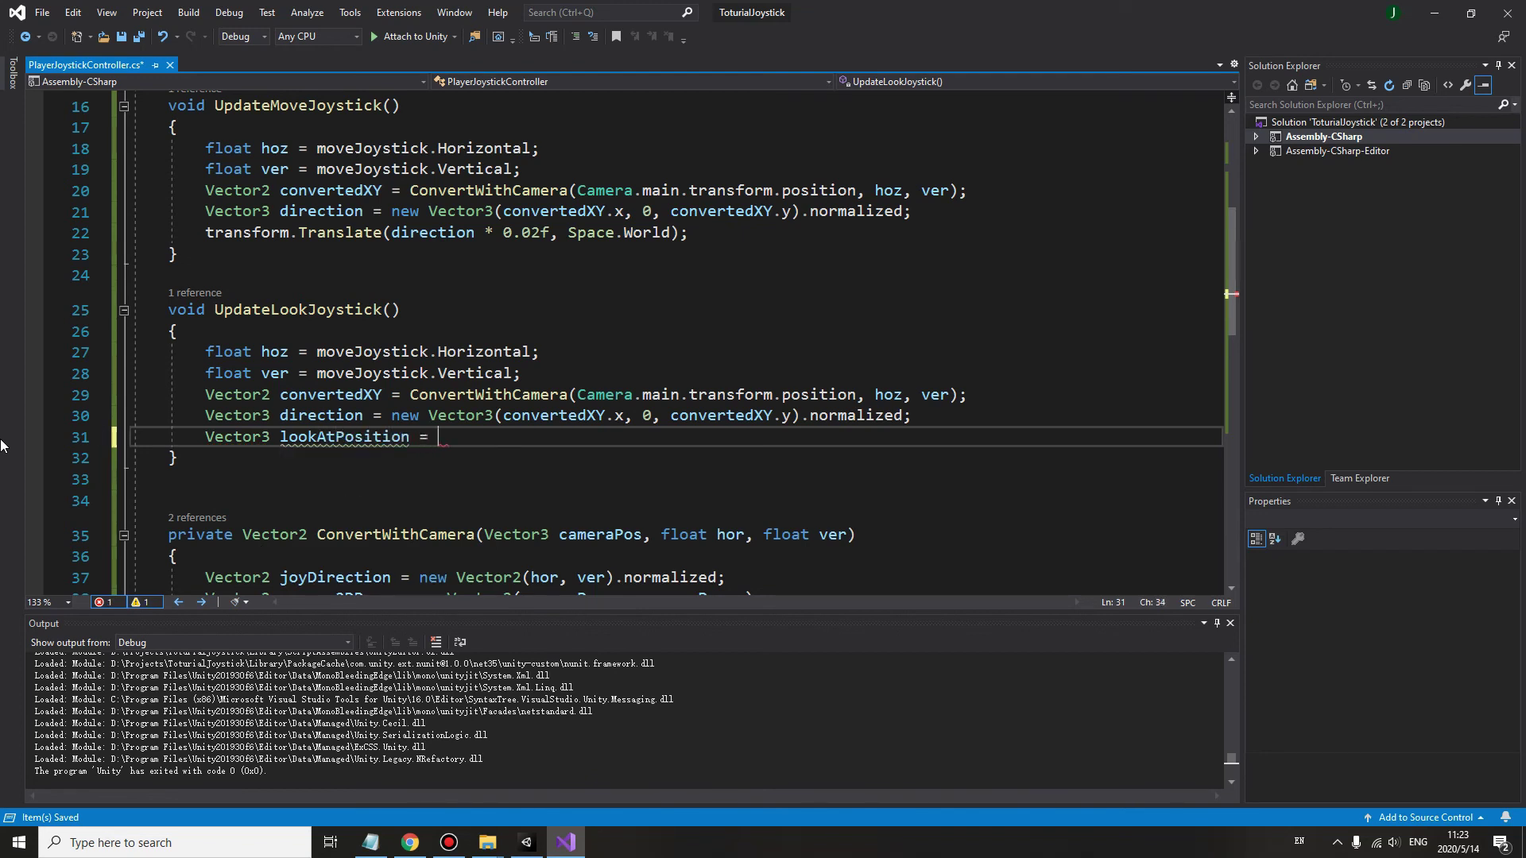
type("tr")
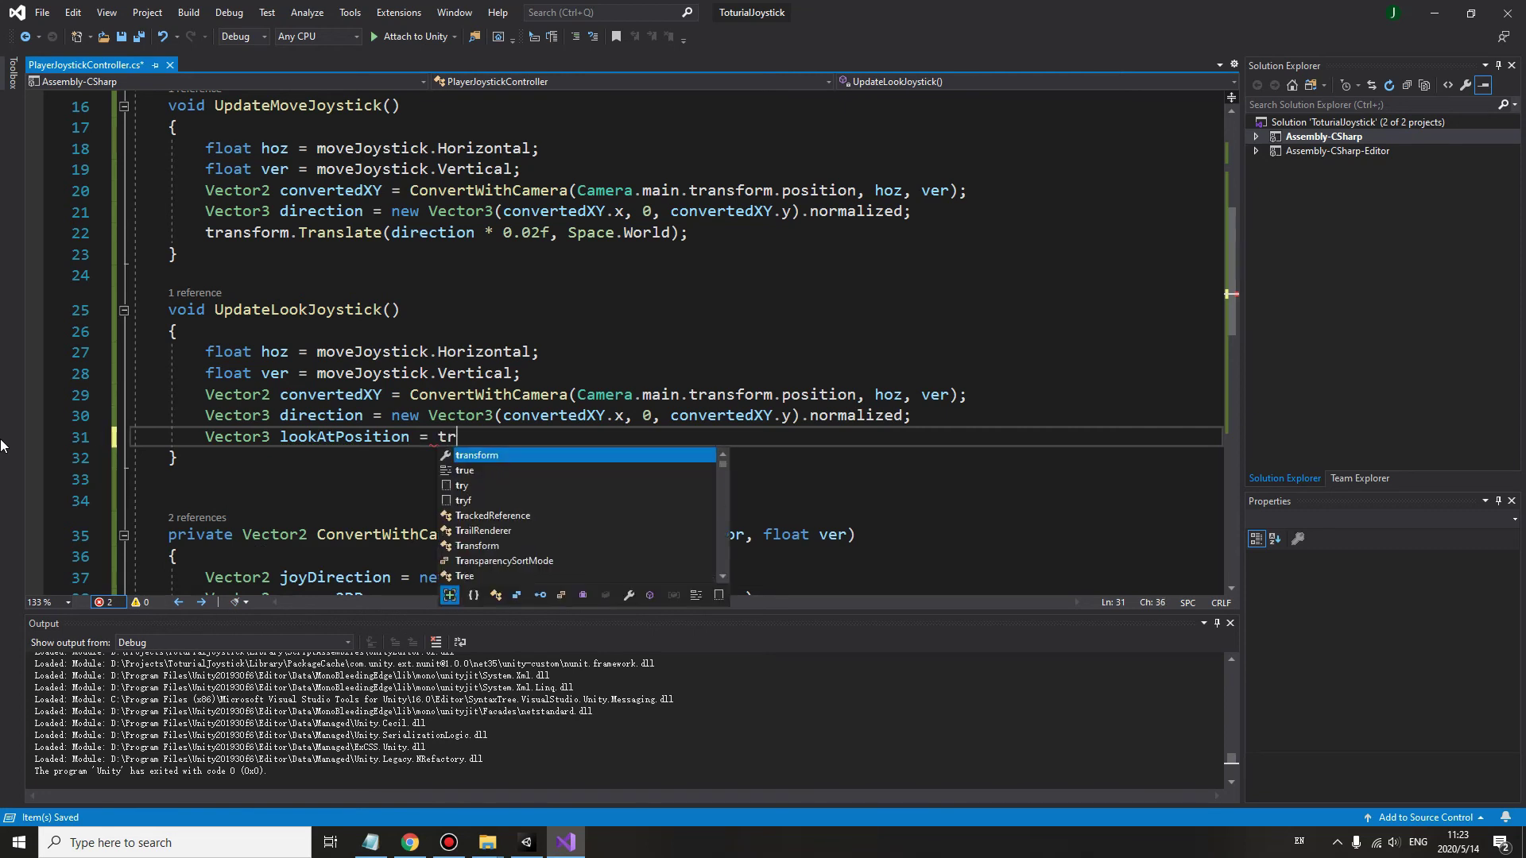
type(".pos")
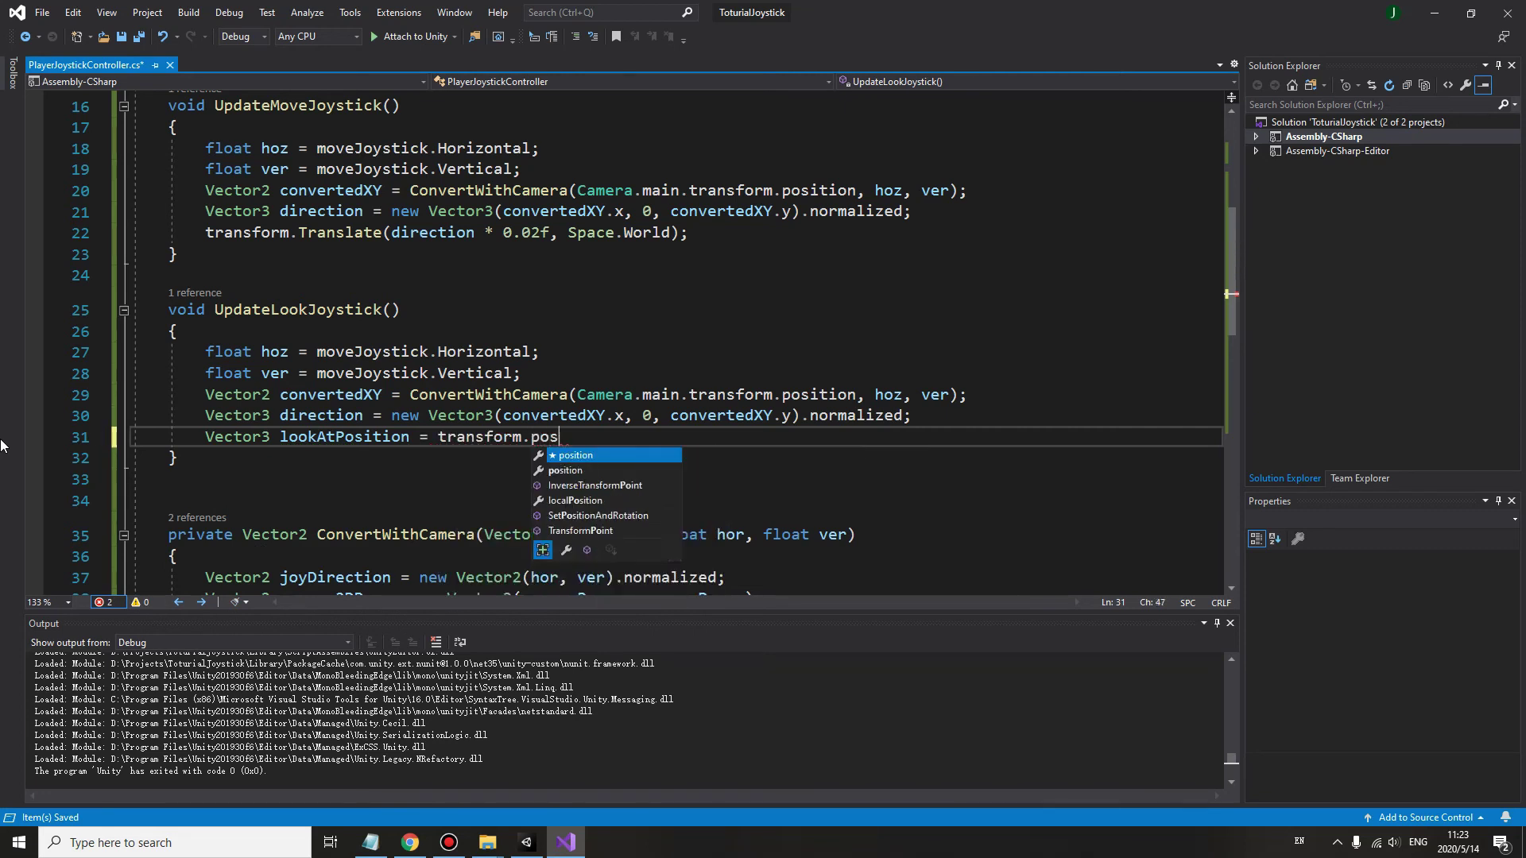
key("Tab")
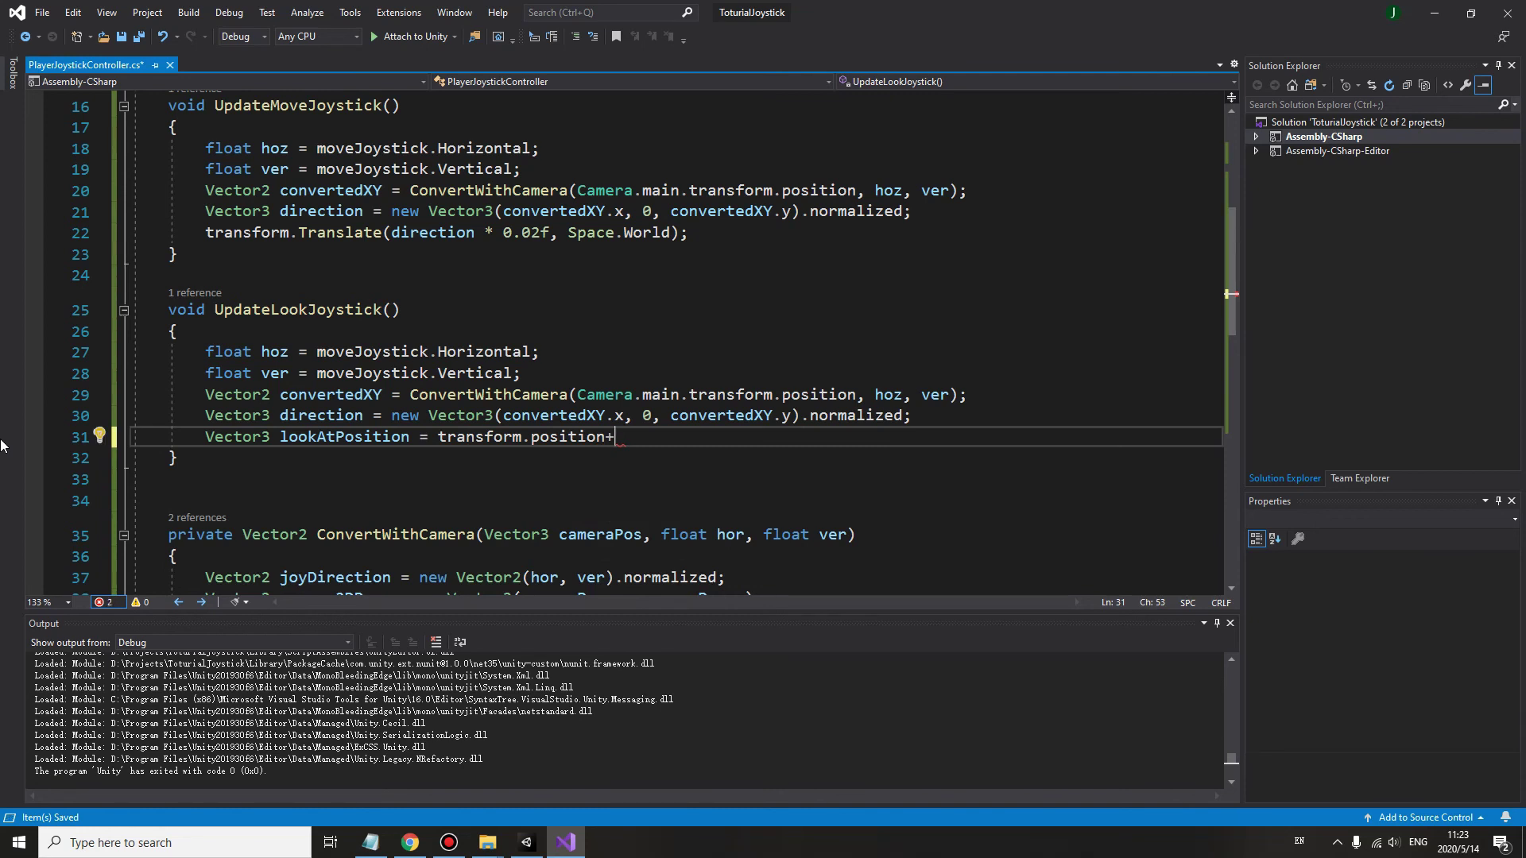
type("ir")
key("Tab")
type(";")
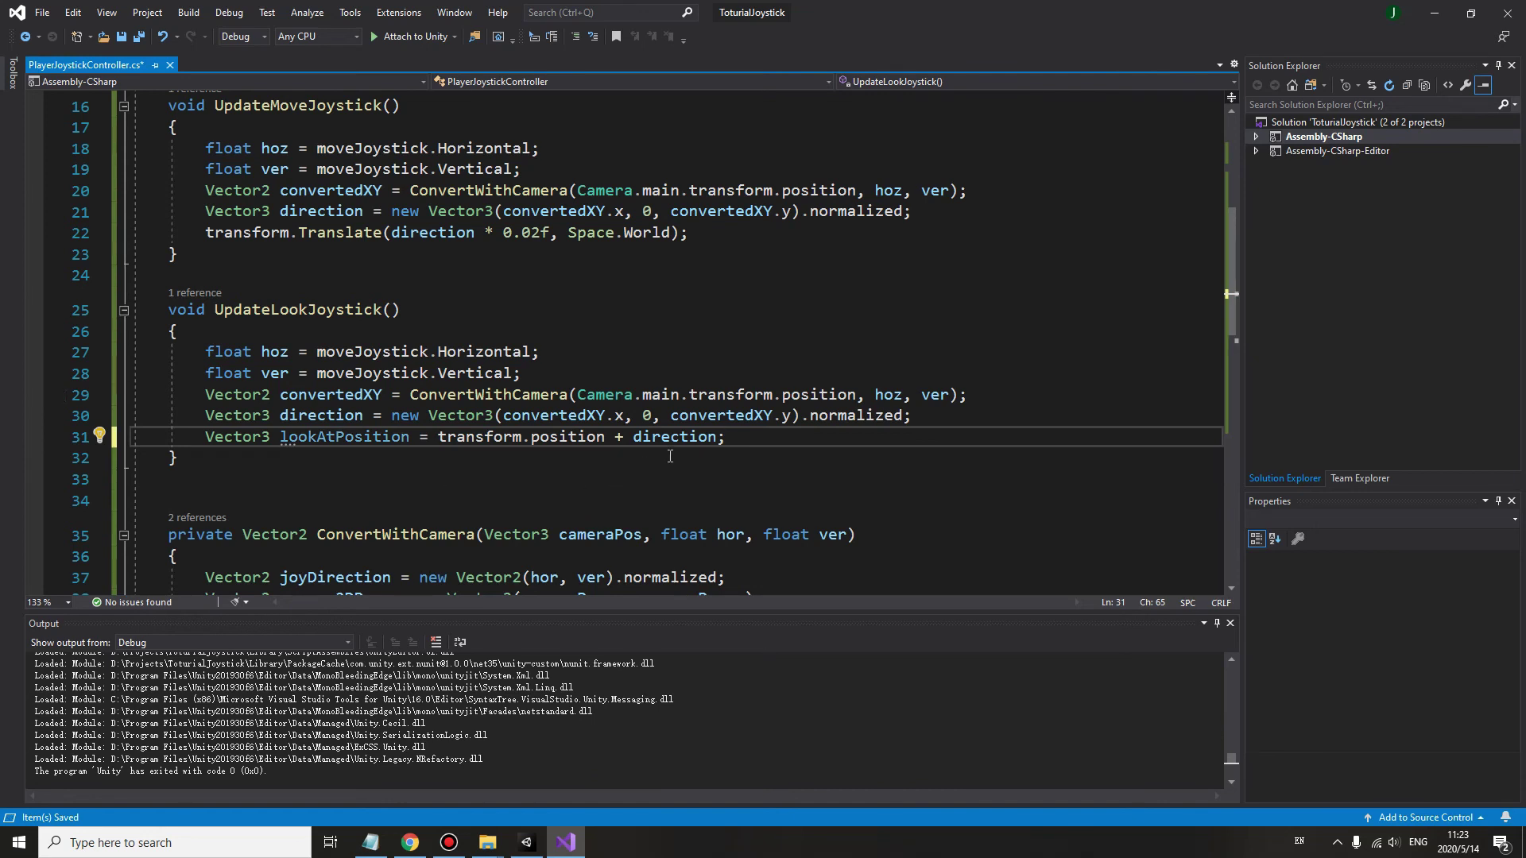
Add 'transform.LookAt(lookAtPosition);' below the lookAtPosition line
left_click(525, 843)
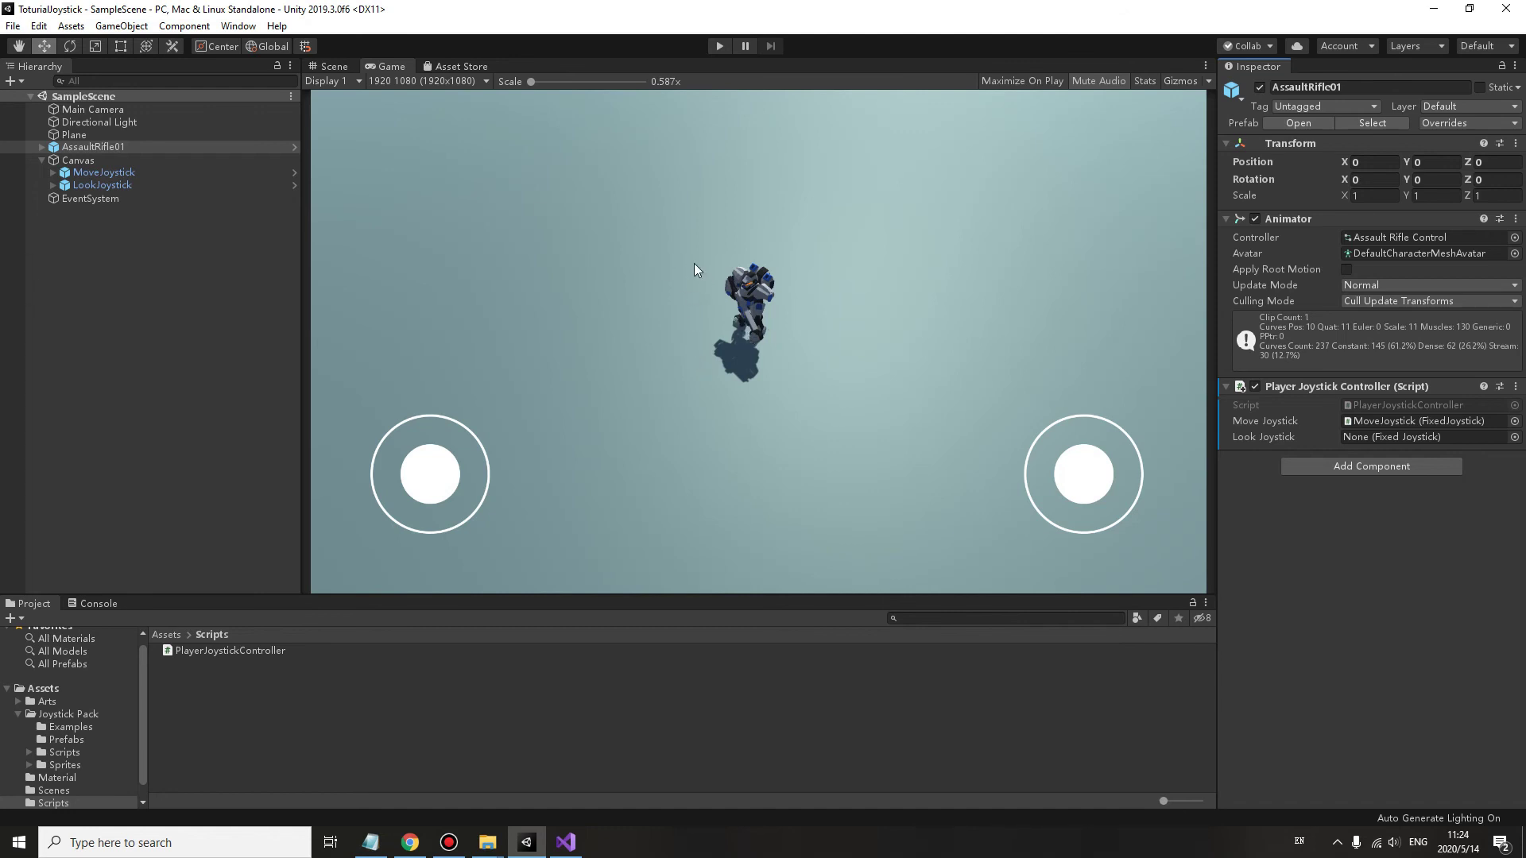
left_click(565, 842)
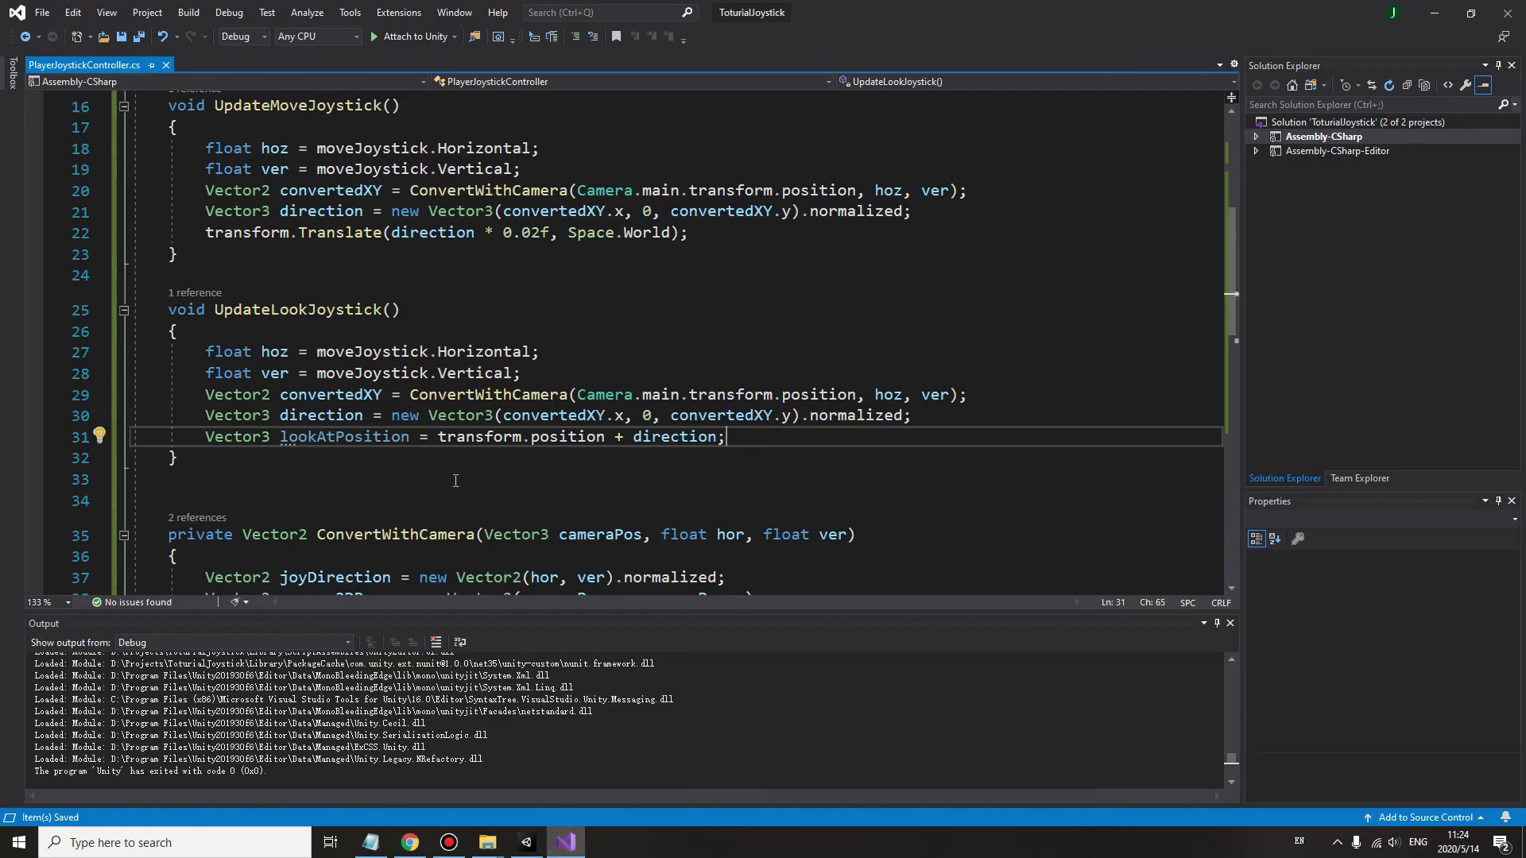
left_click(501, 461)
left_click(723, 440)
key("Return")
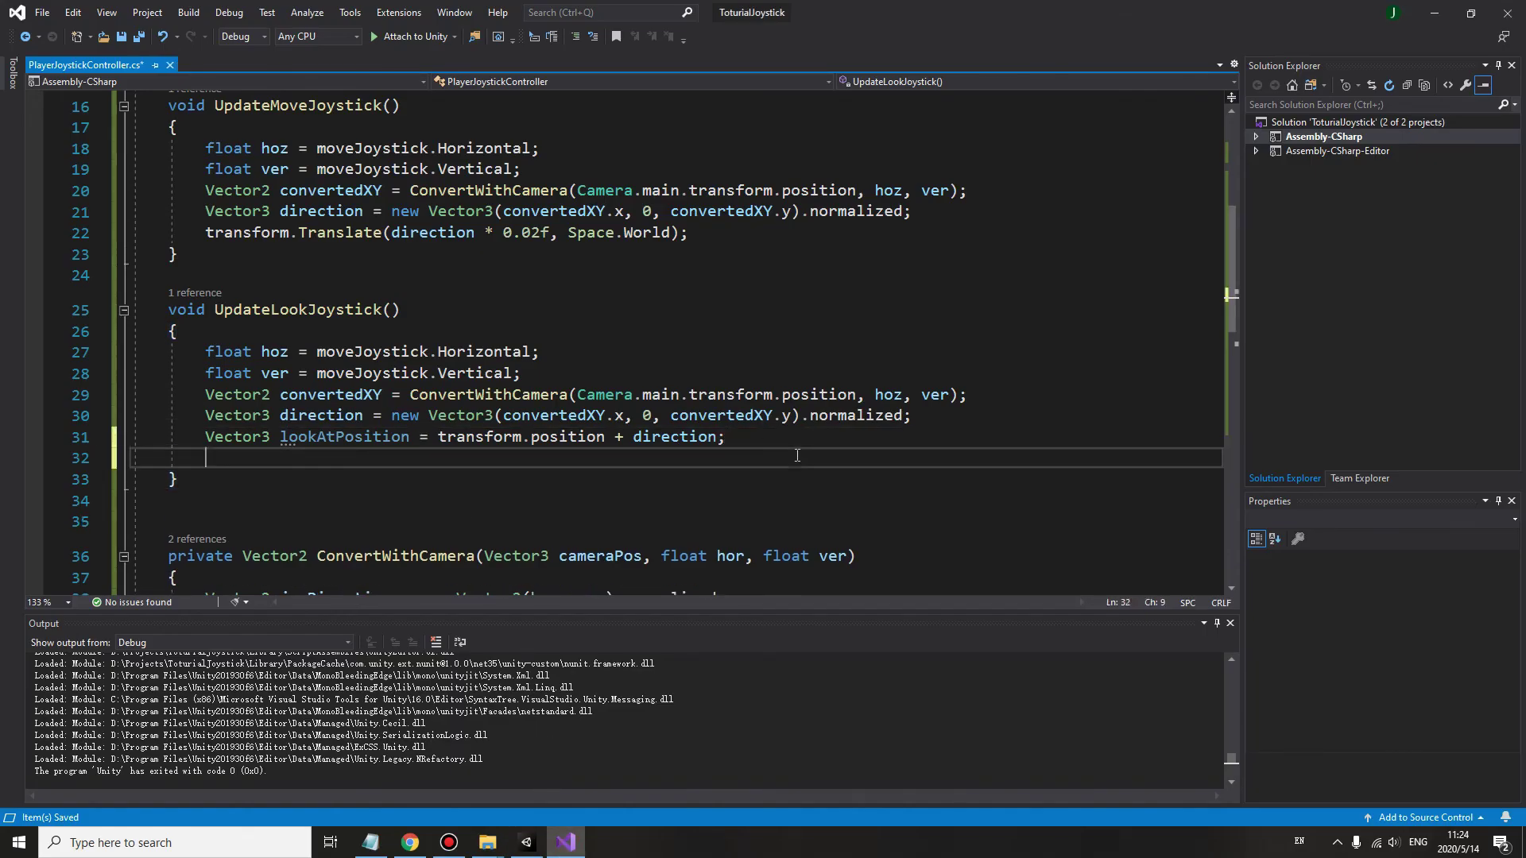
type("tr")
key("Tab")
type(".")
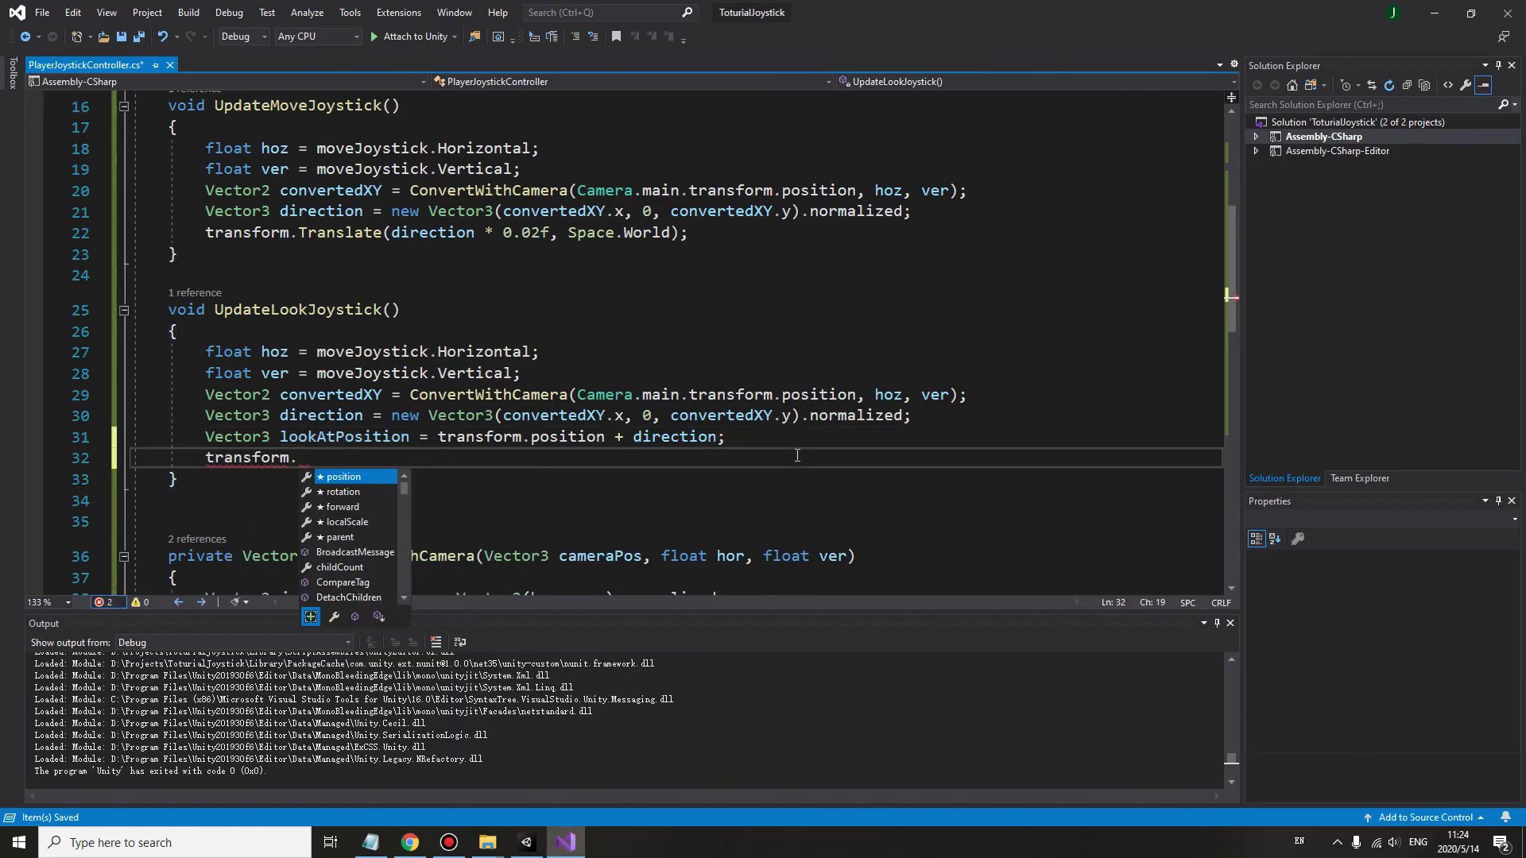
type("lo")
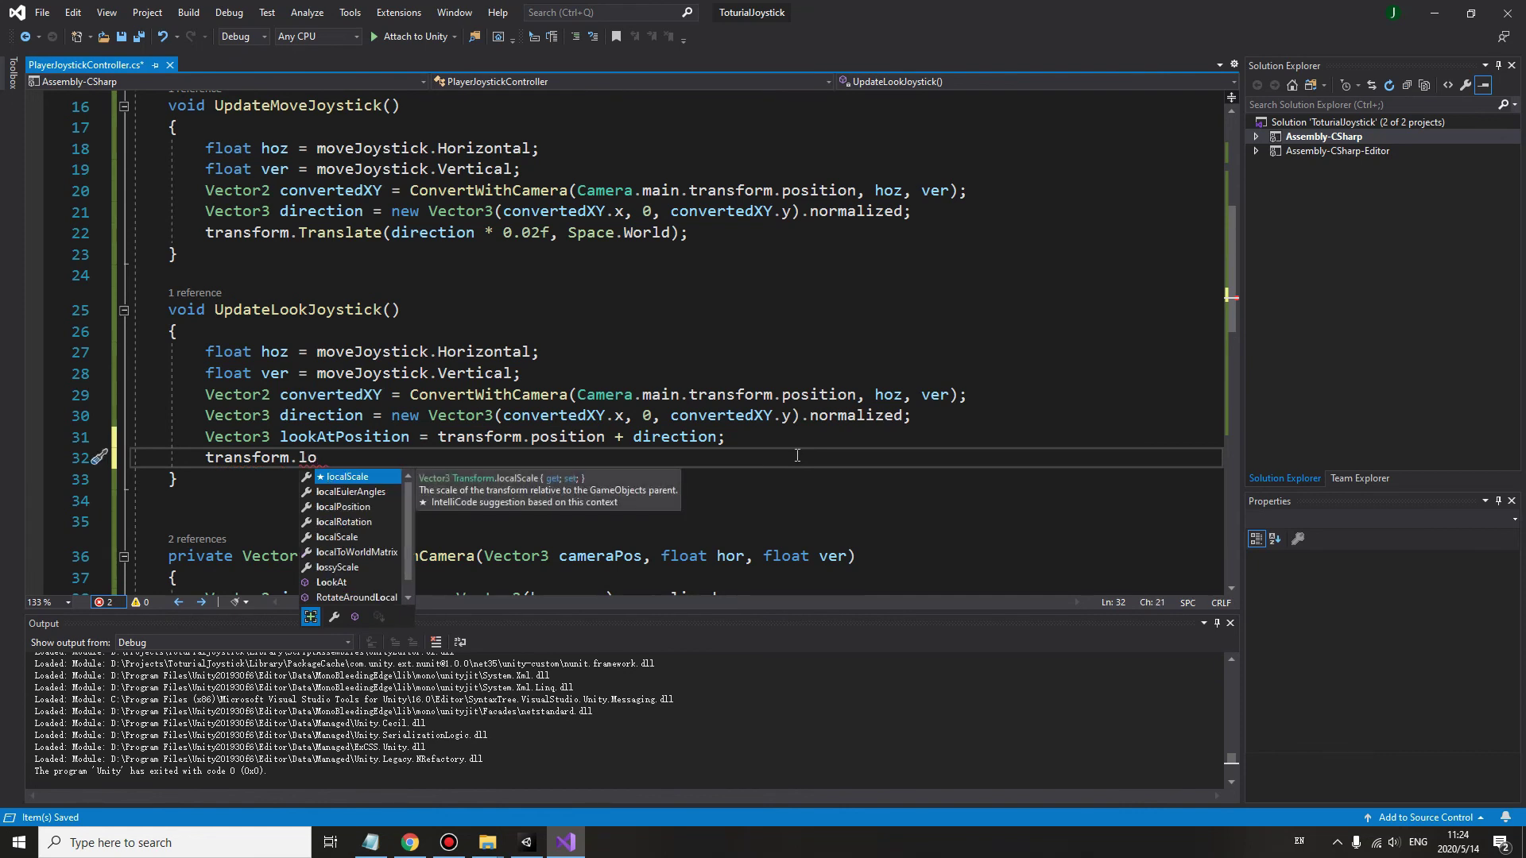
type("ok")
key("Tab")
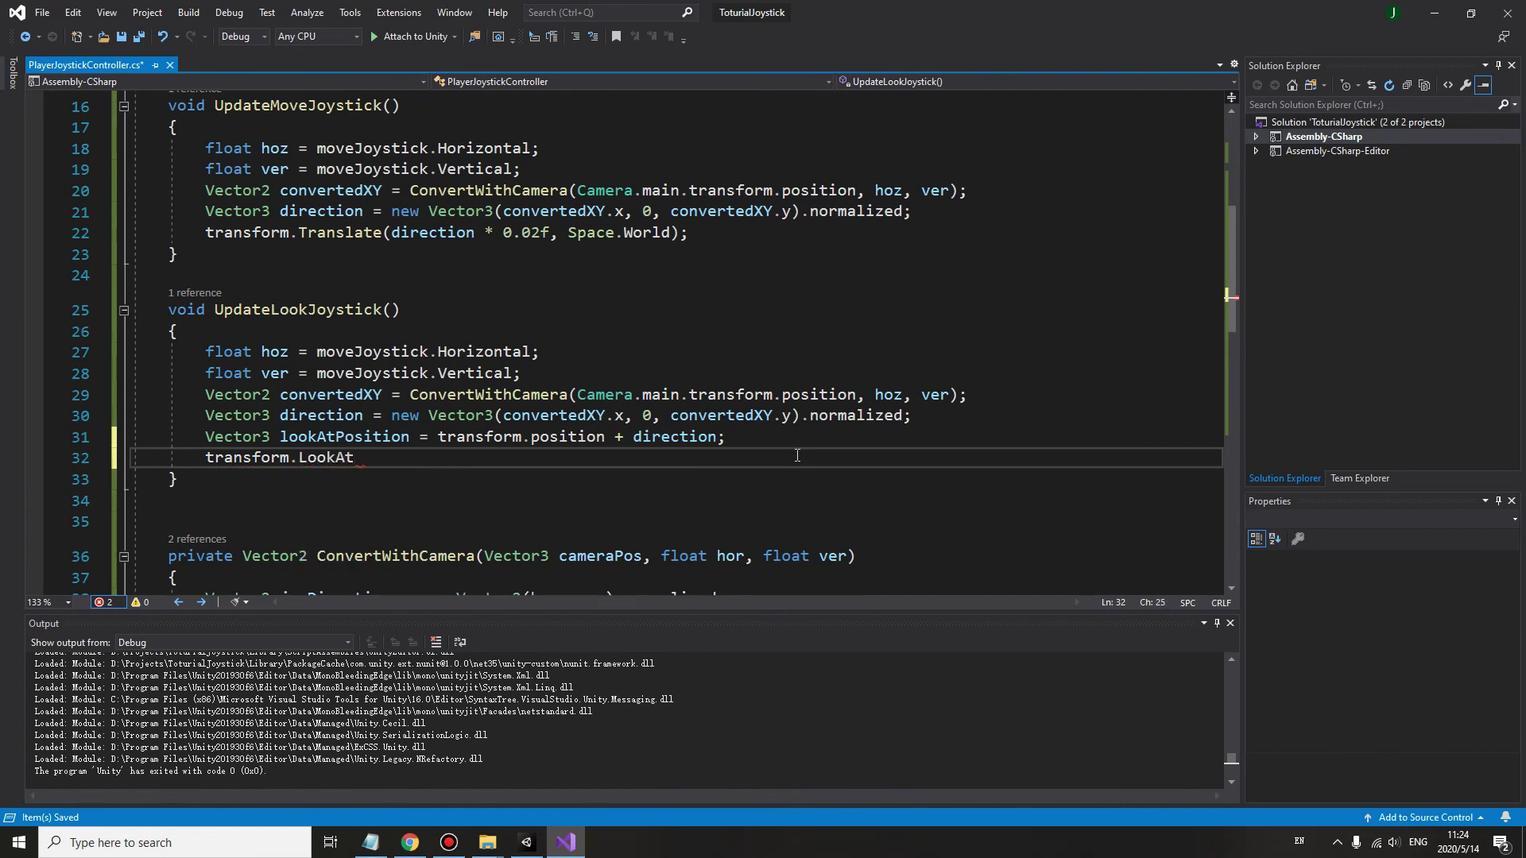
type("(loo")
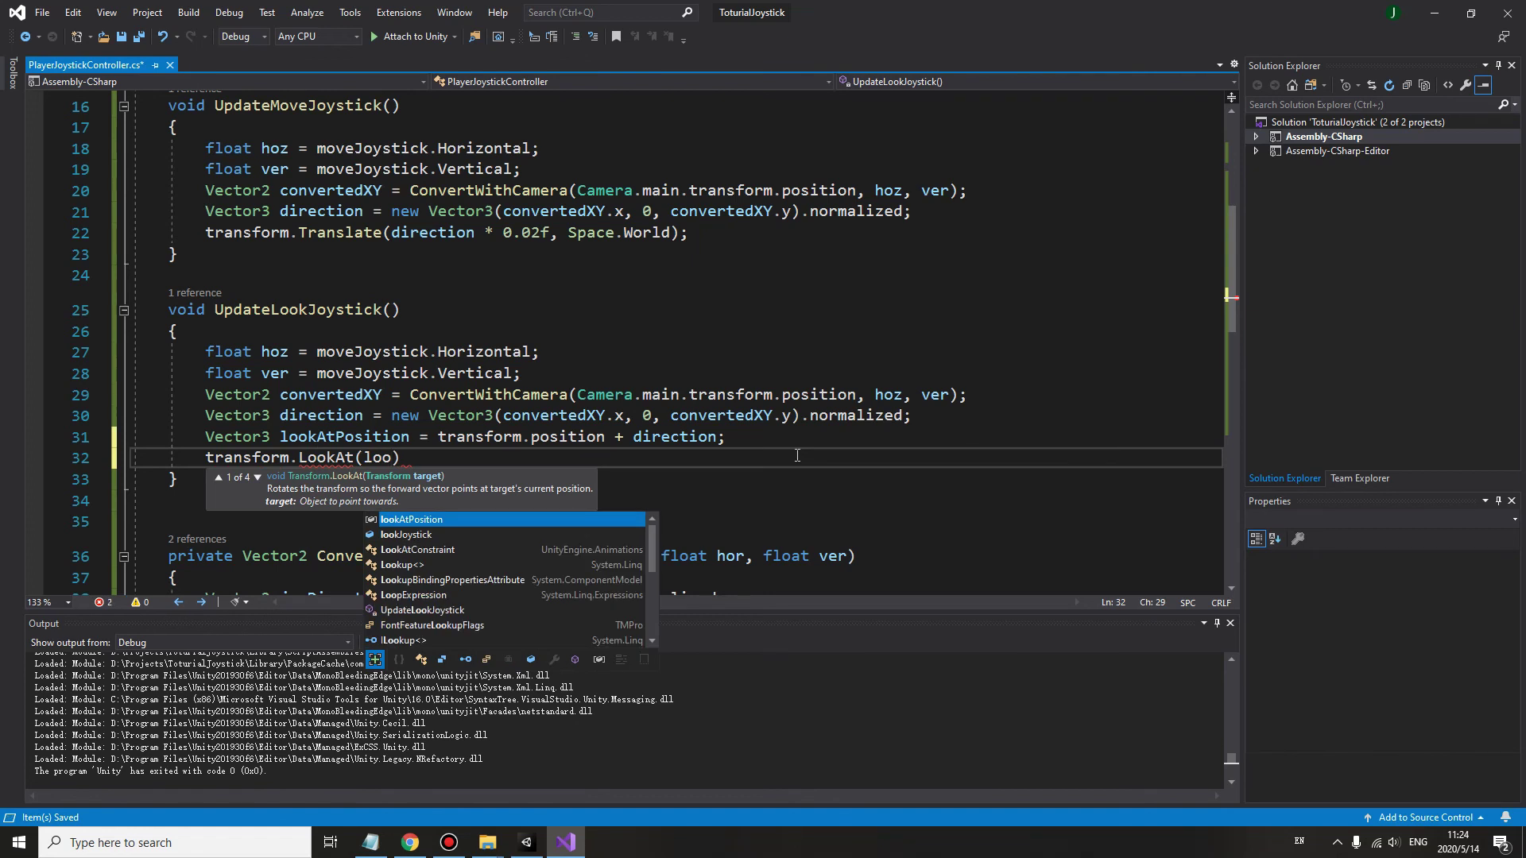
key("Tab")
type(");")
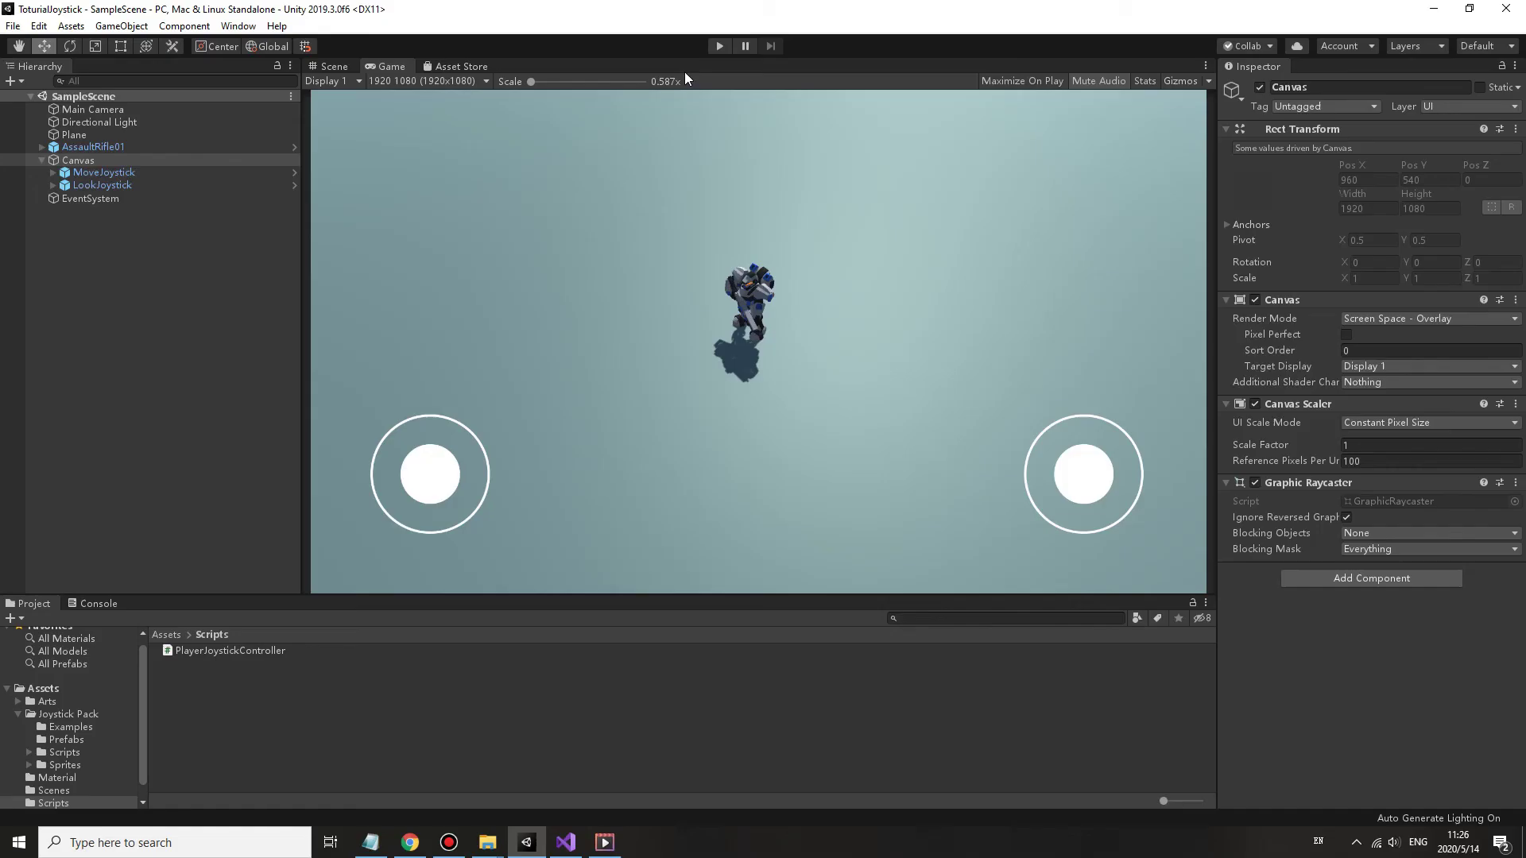
Play the scene, drag the left and right on-screen joysticks to steer the gunman, then stop
left_click(721, 45)
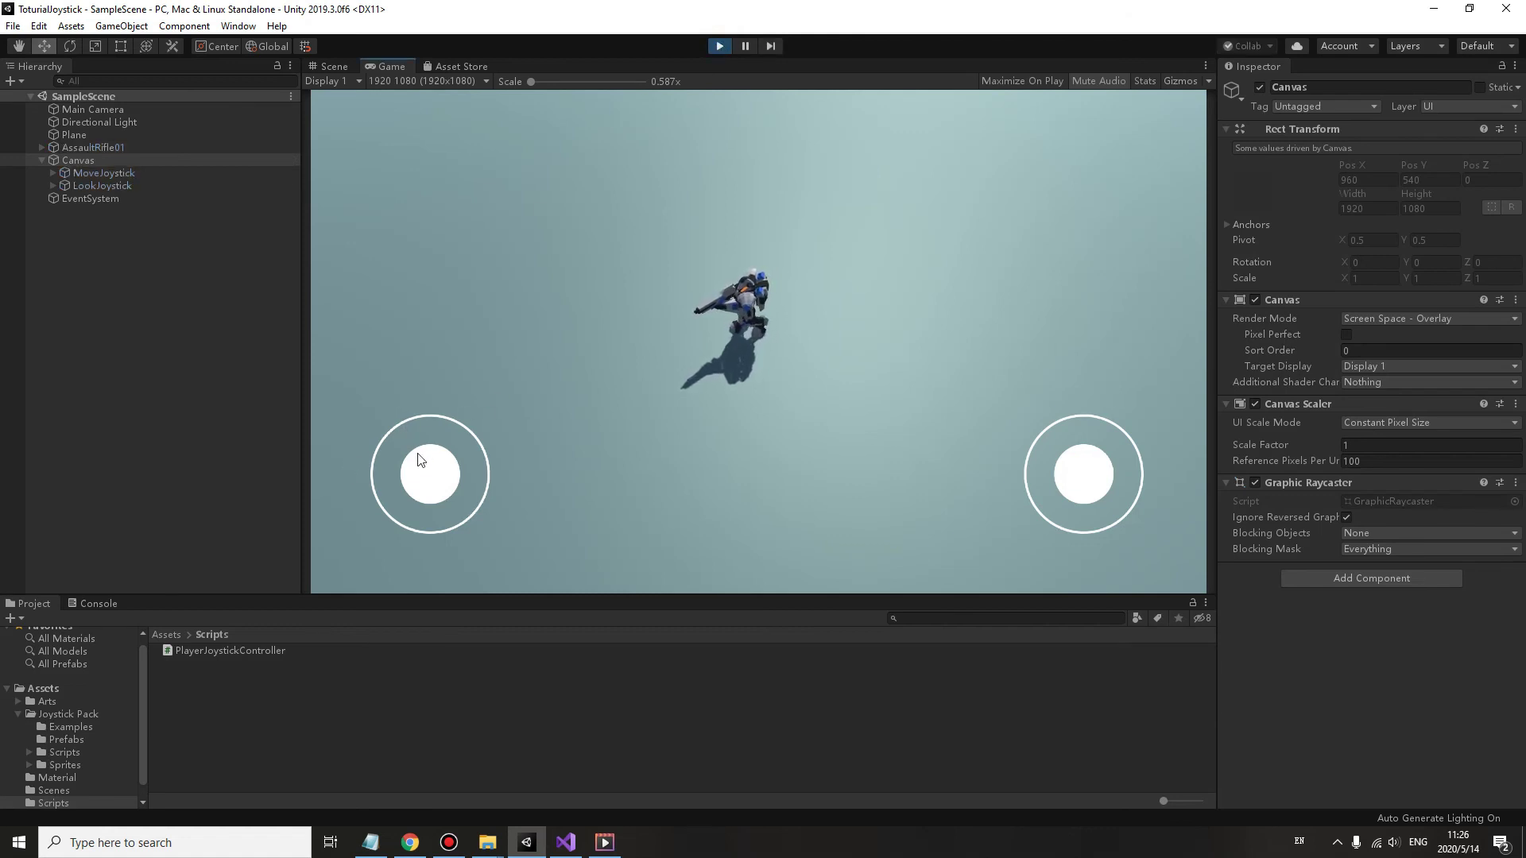
mouse_move(429, 474)
left_mouse_down()
mouse_move(461, 311)
mouse_move(481, 407)
mouse_move(562, 464)
left_mouse_up()
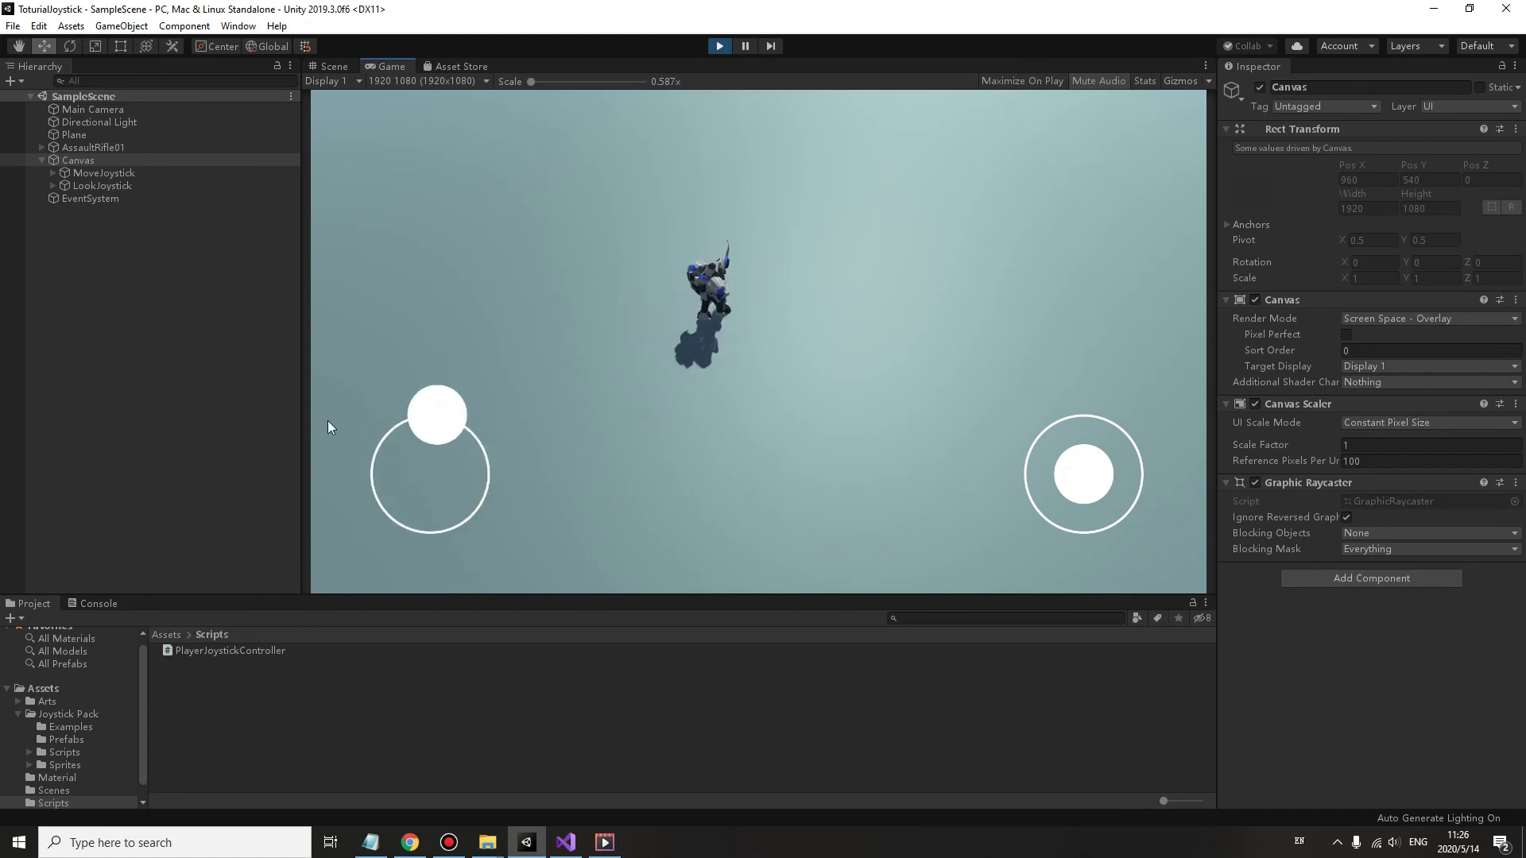
key("a")
key("s")
key("d")
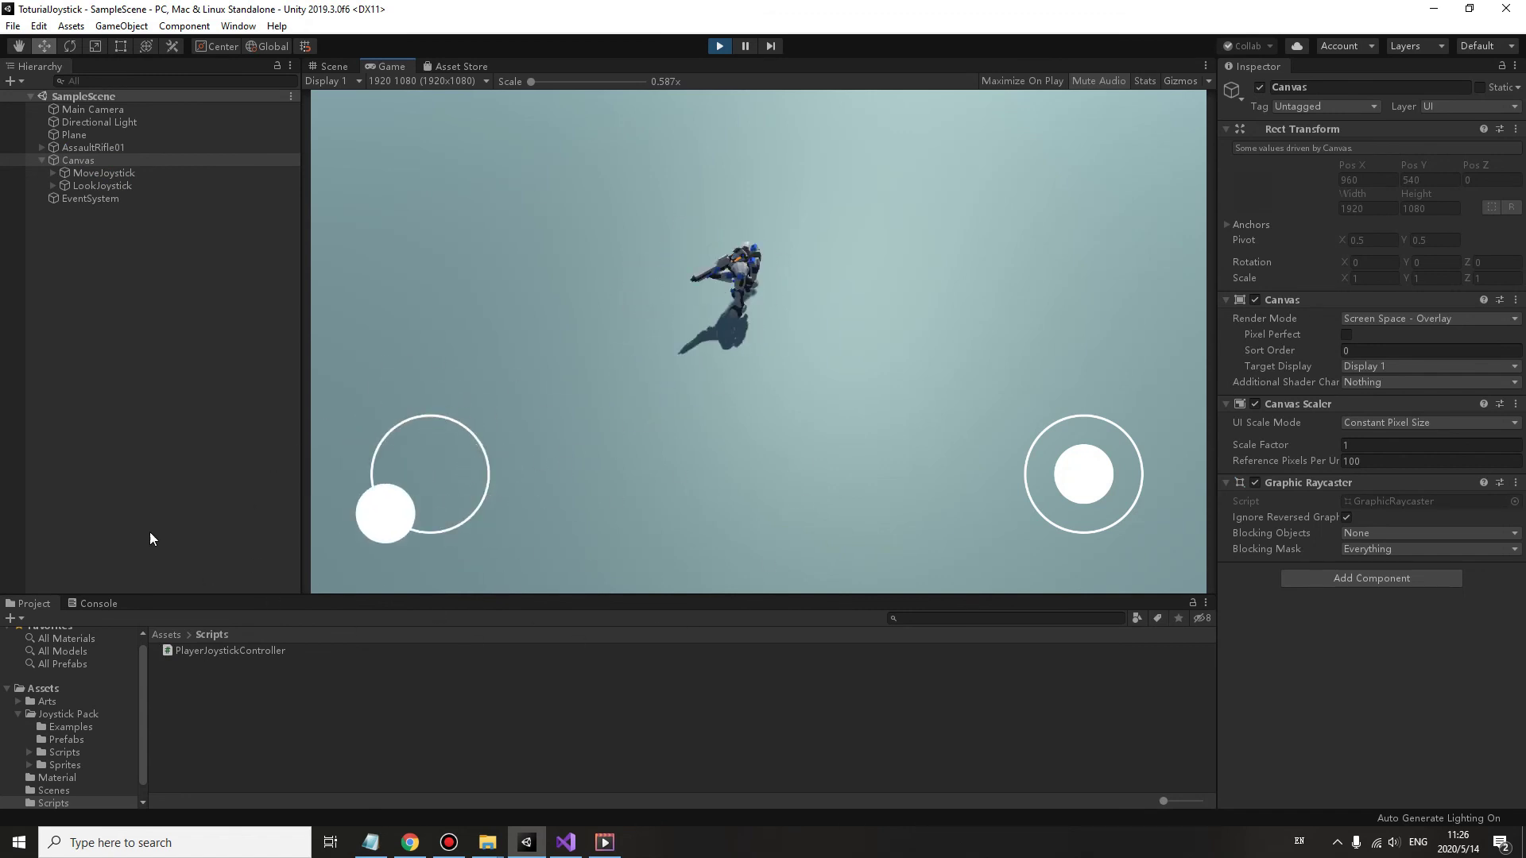
key("w")
key("d")
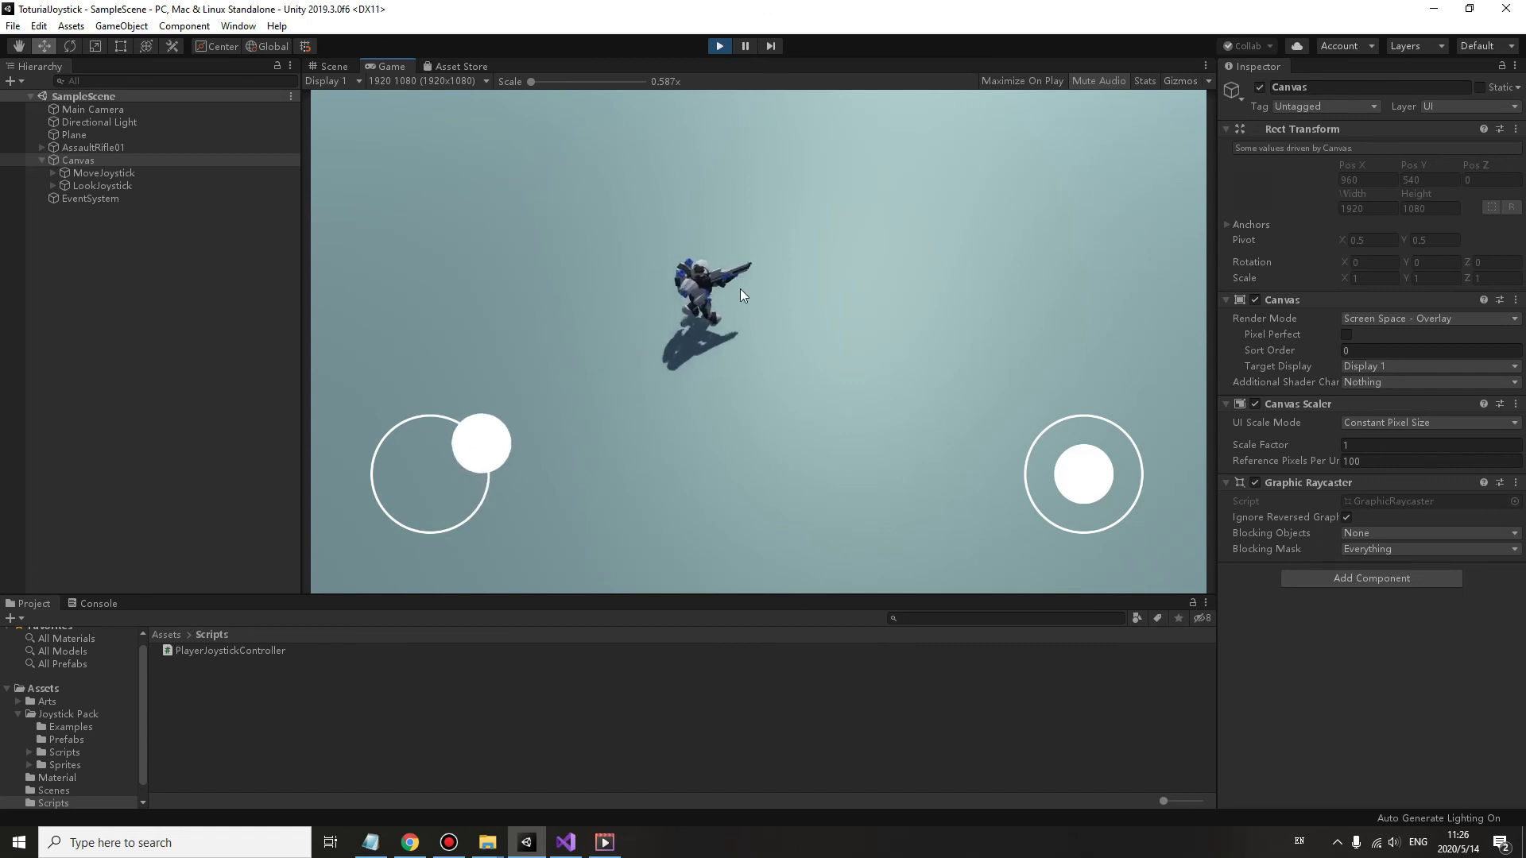
mouse_move(1084, 474)
left_mouse_down()
mouse_move(1121, 531)
mouse_move(1099, 443)
mouse_move(1171, 547)
mouse_move(889, 500)
mouse_move(988, 466)
mouse_move(960, 494)
mouse_move(1020, 427)
mouse_move(989, 440)
left_mouse_up()
left_click(719, 45)
Swap moveJoystick for lookJoystick in UpdateLookJoystick's Horizontal/Vertical reads and save the script
key("alt+Tab")
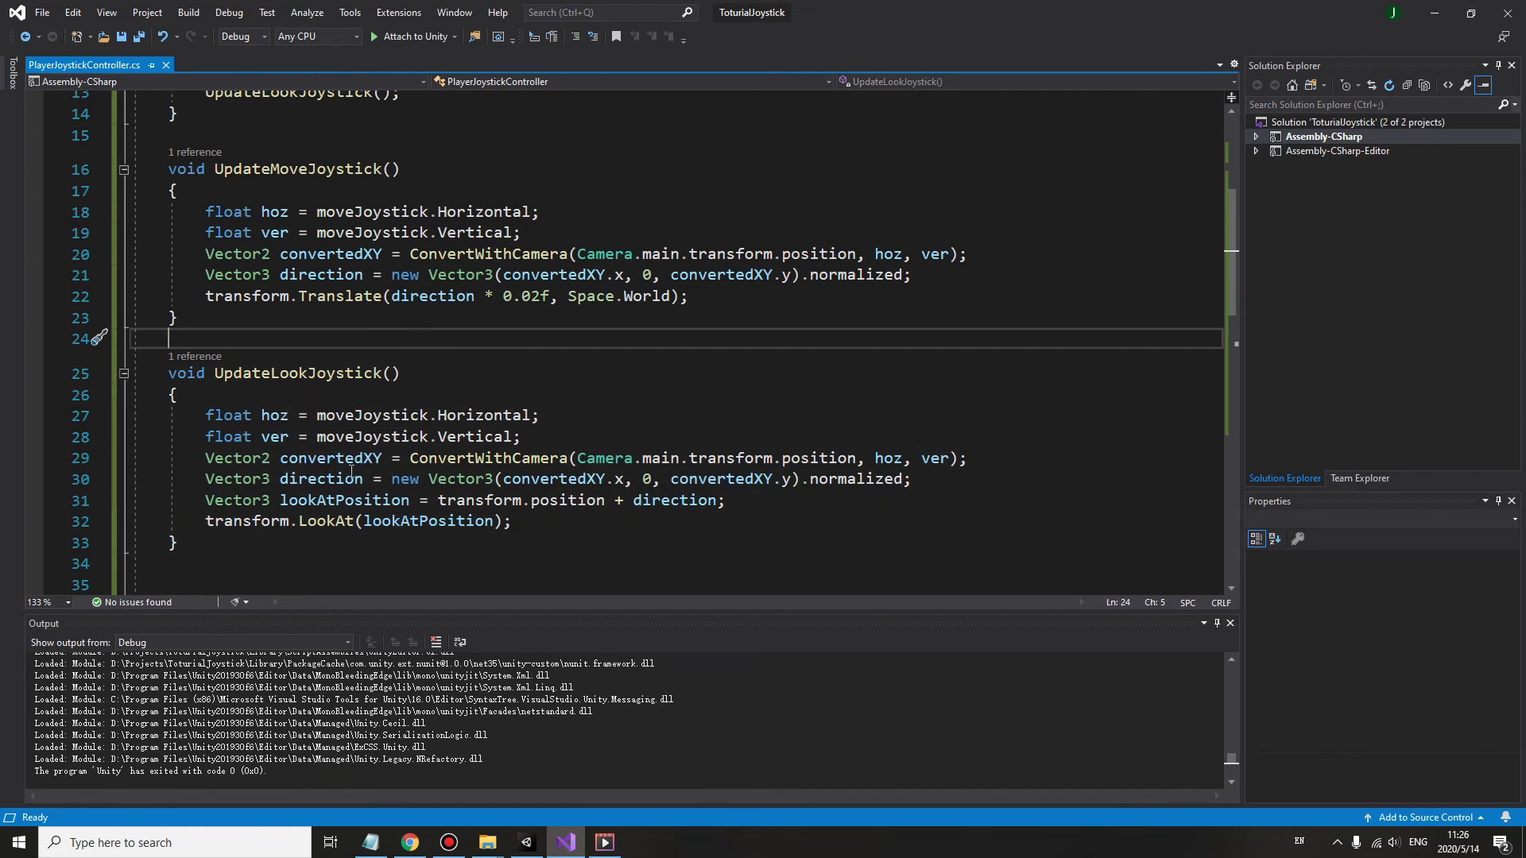
left_click(376, 402)
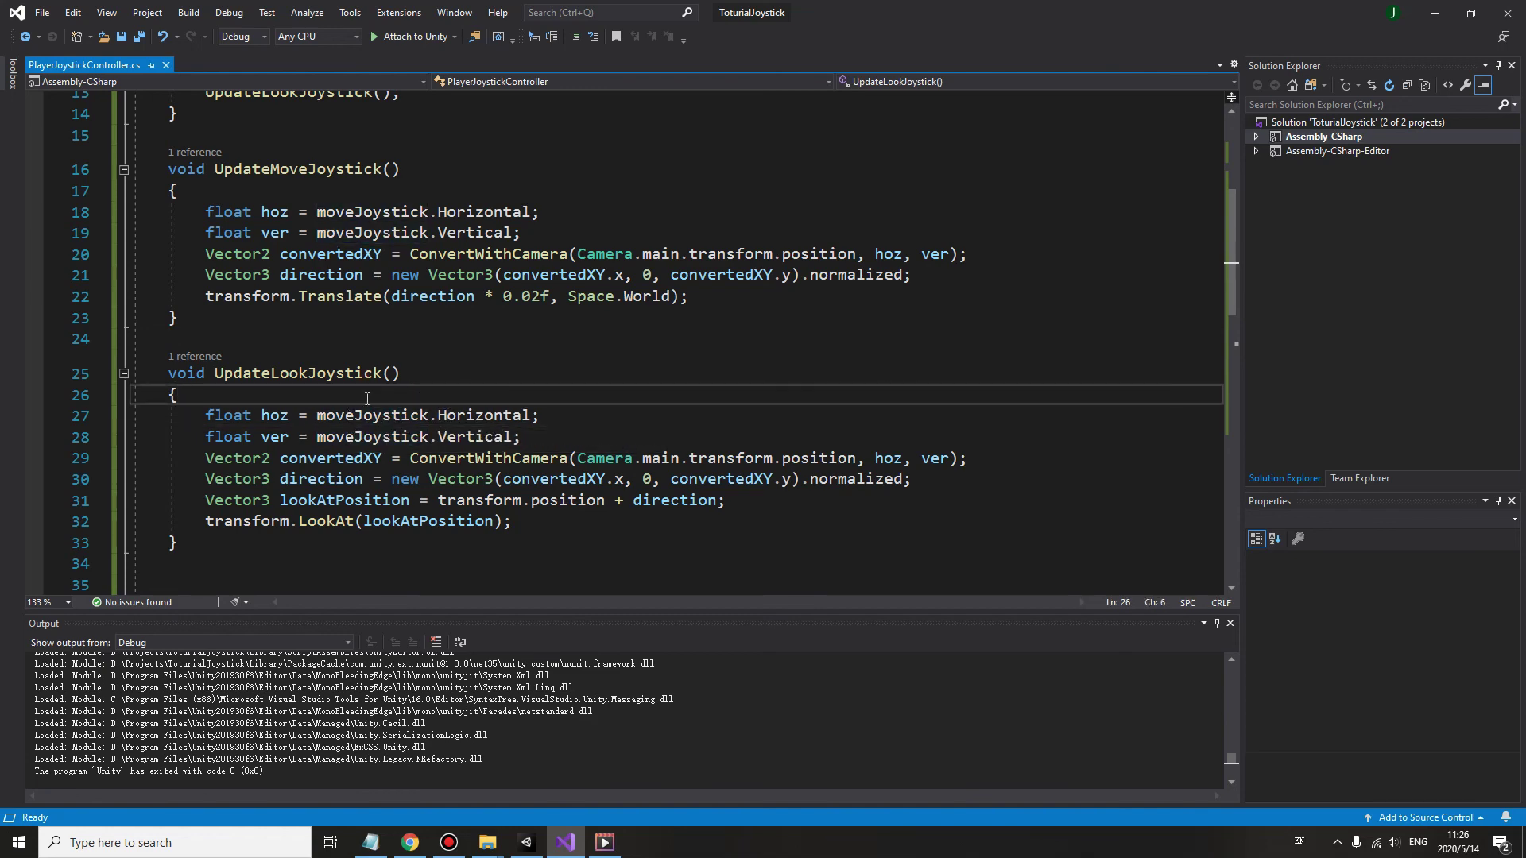
scroll(368, 396, "up", 2)
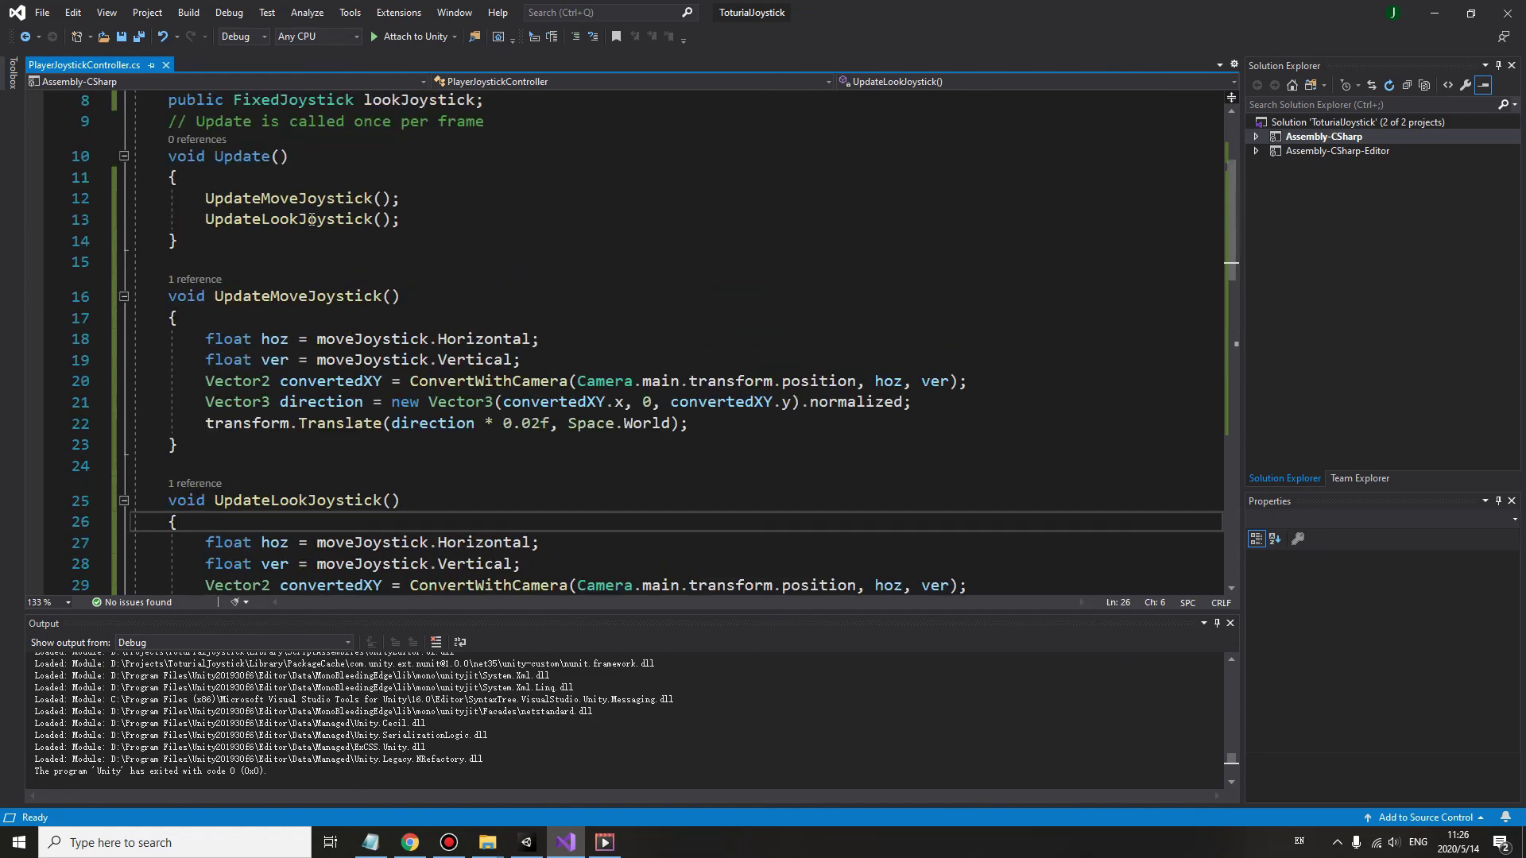
scroll(310, 223, "up", 2)
double_click(393, 226)
key("ctrl+c")
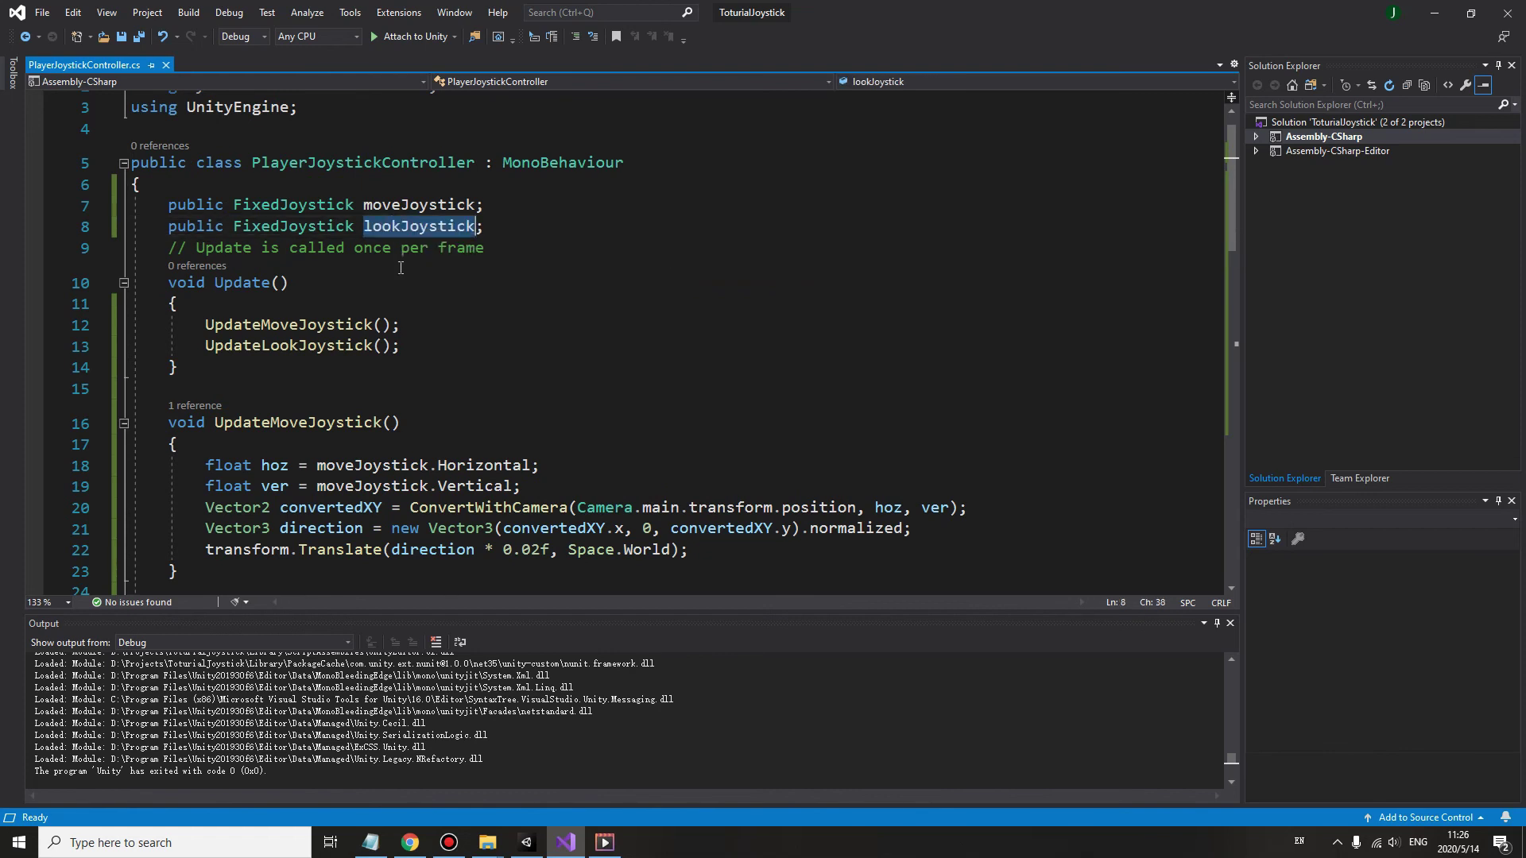
scroll(393, 298, "down", 3)
double_click(369, 478)
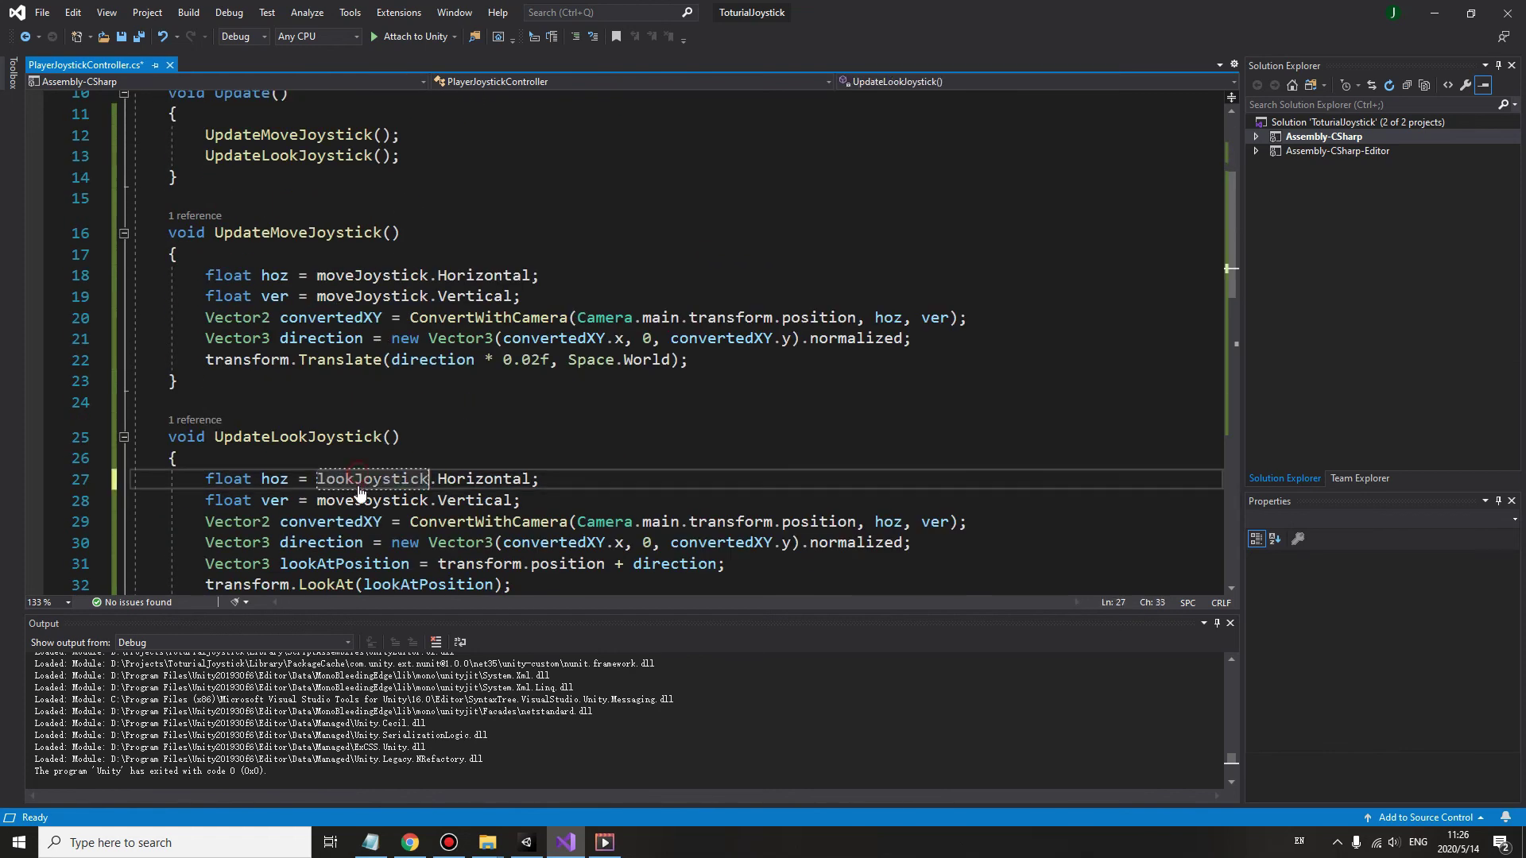
key("ctrl+v")
key("ctrl+v")
key("ctrl+s")
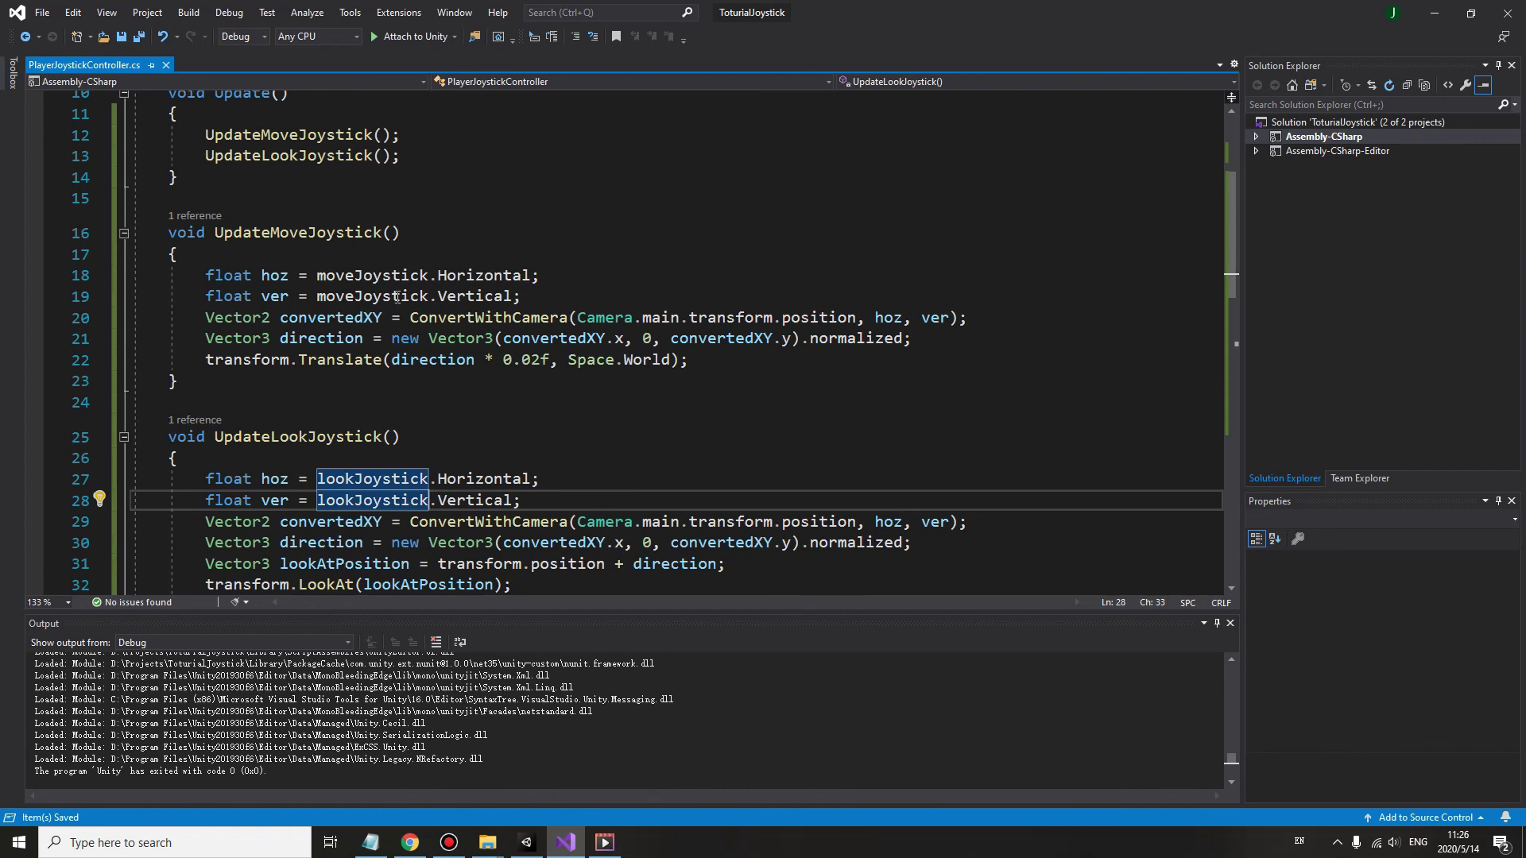
mouse_move(347, 500)
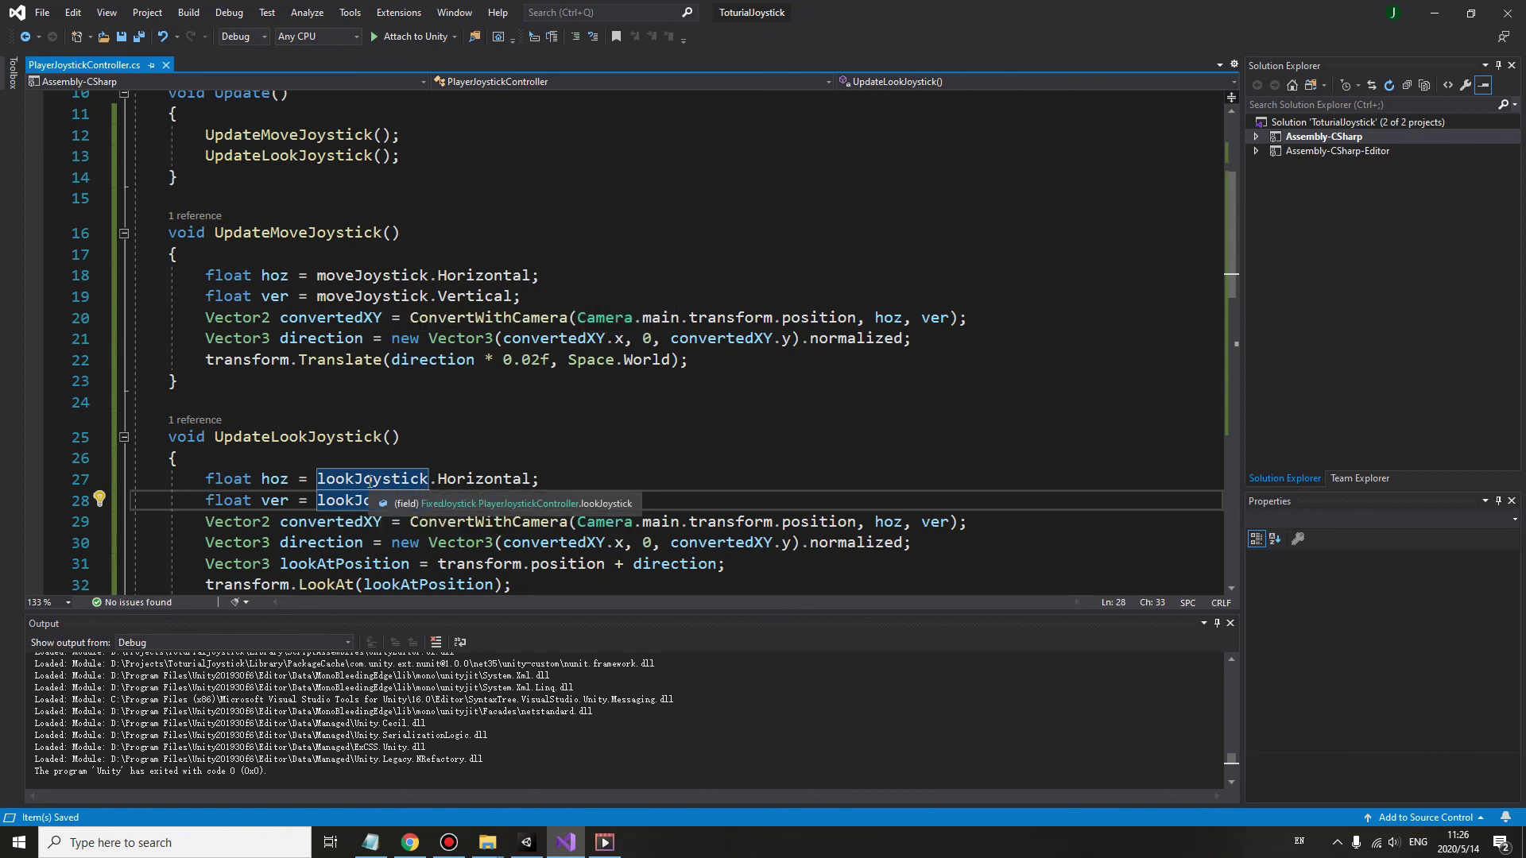
left_click(382, 296)
left_click(402, 459)
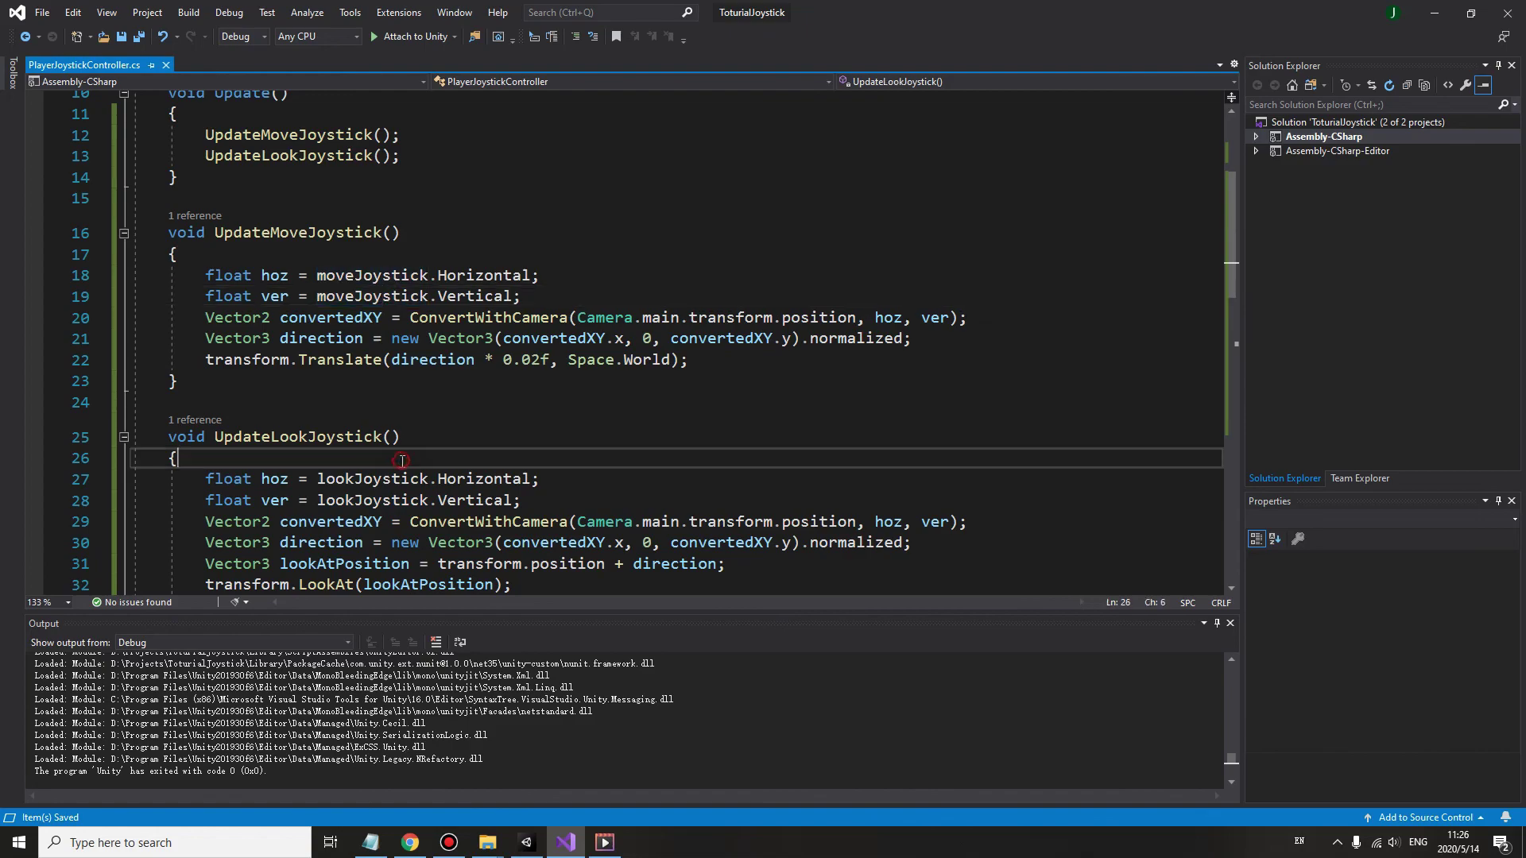
left_click(527, 843)
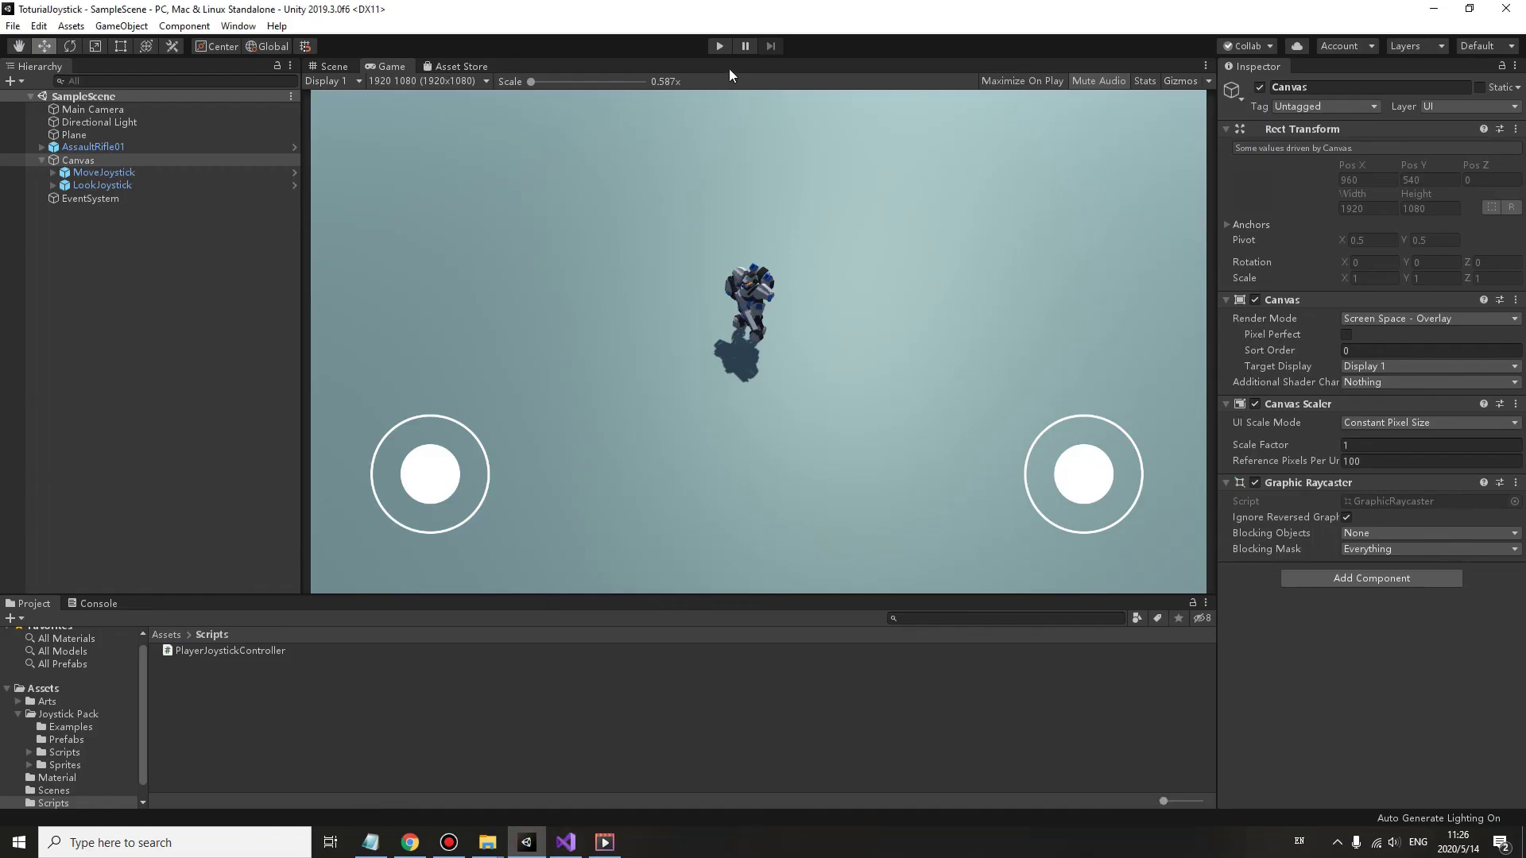
Play the scene, alternately walking the gunman with the left joystick and aiming with the right
left_click(719, 46)
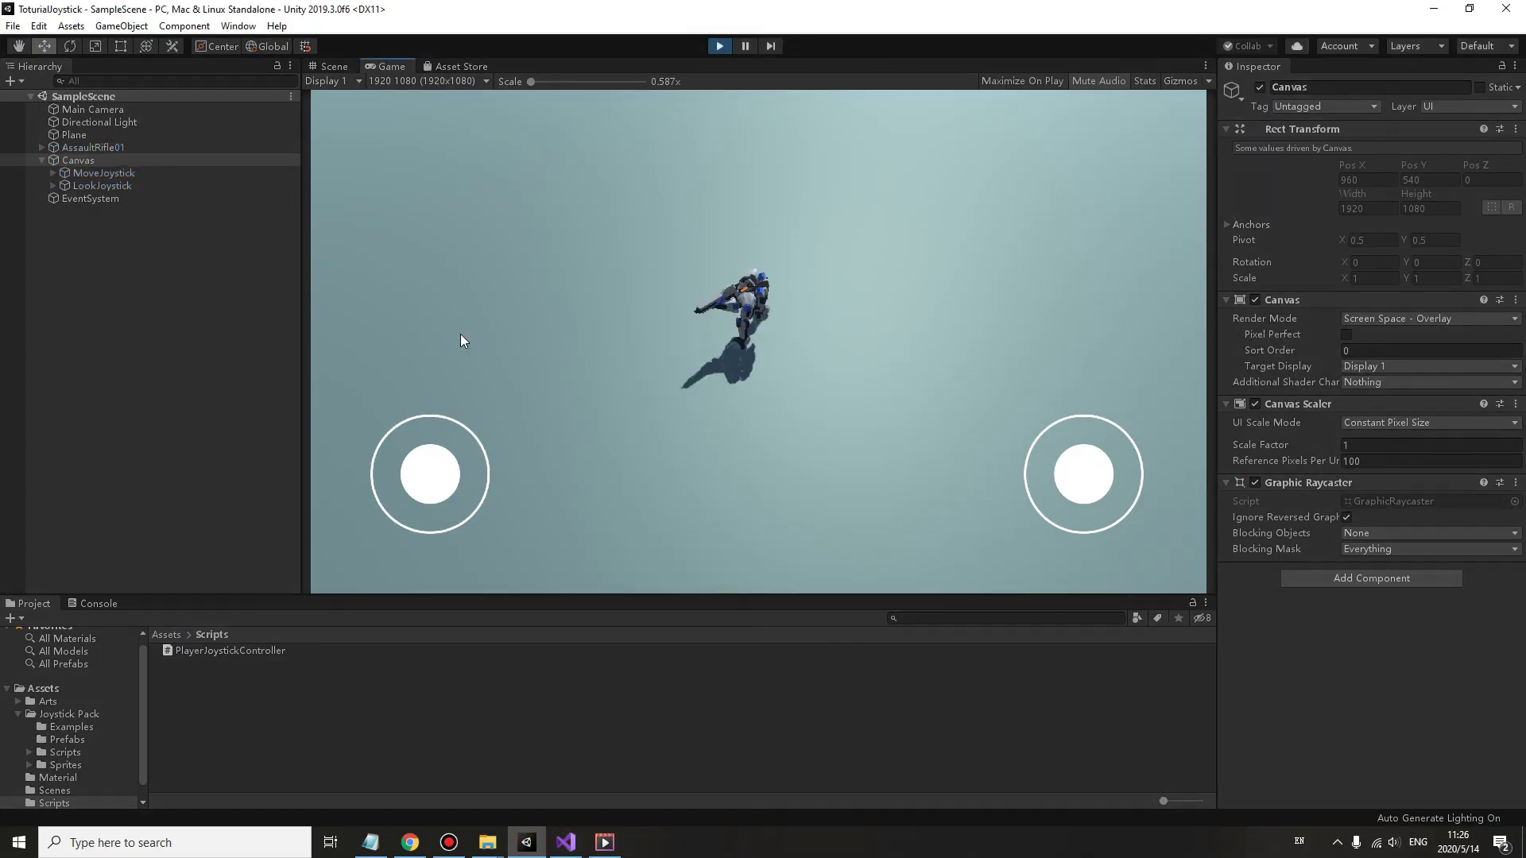
mouse_move(451, 480)
left_mouse_down()
mouse_move(355, 436)
mouse_move(476, 404)
left_mouse_up()
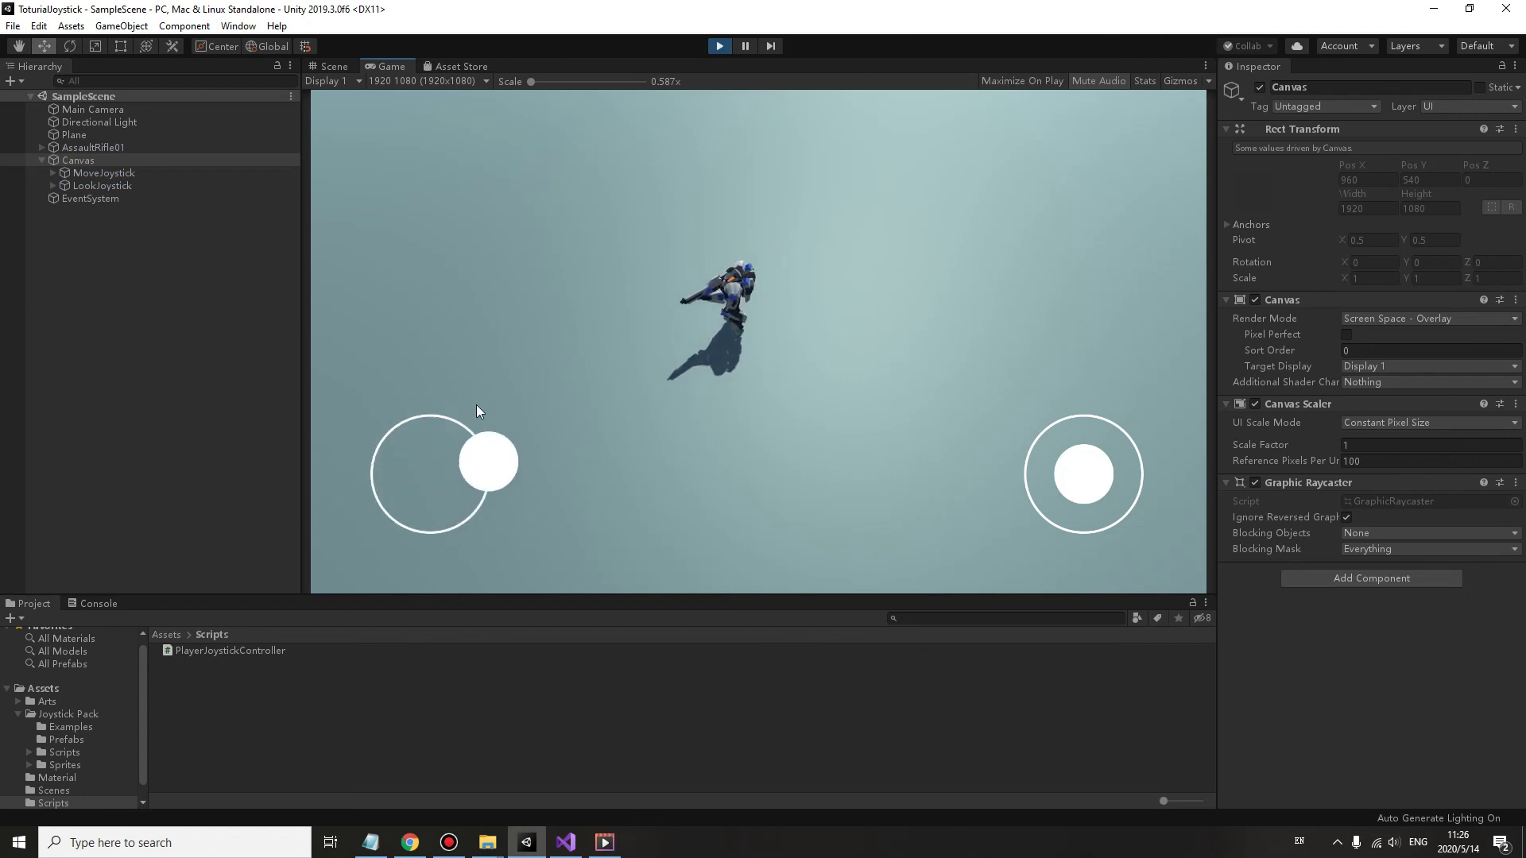
mouse_move(1084, 474)
left_mouse_down()
mouse_move(1070, 509)
mouse_move(1120, 513)
left_mouse_up()
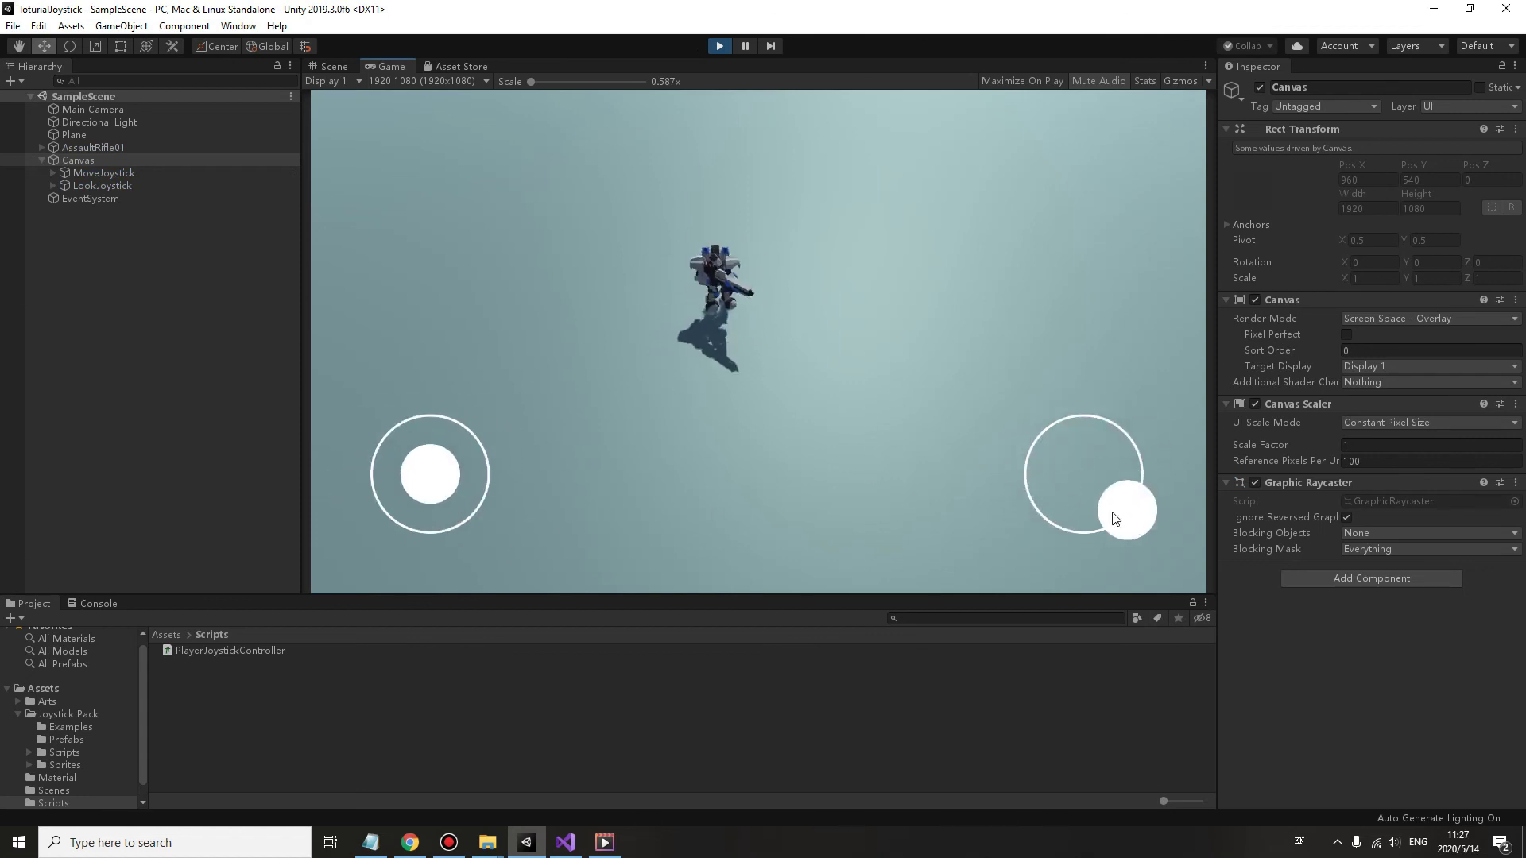
left_click_drag(431, 475, 489, 459)
mouse_move(1083, 475)
left_mouse_down()
mouse_move(1063, 519)
mouse_move(1067, 468)
left_mouse_up()
left_click_drag(420, 458, 364, 500)
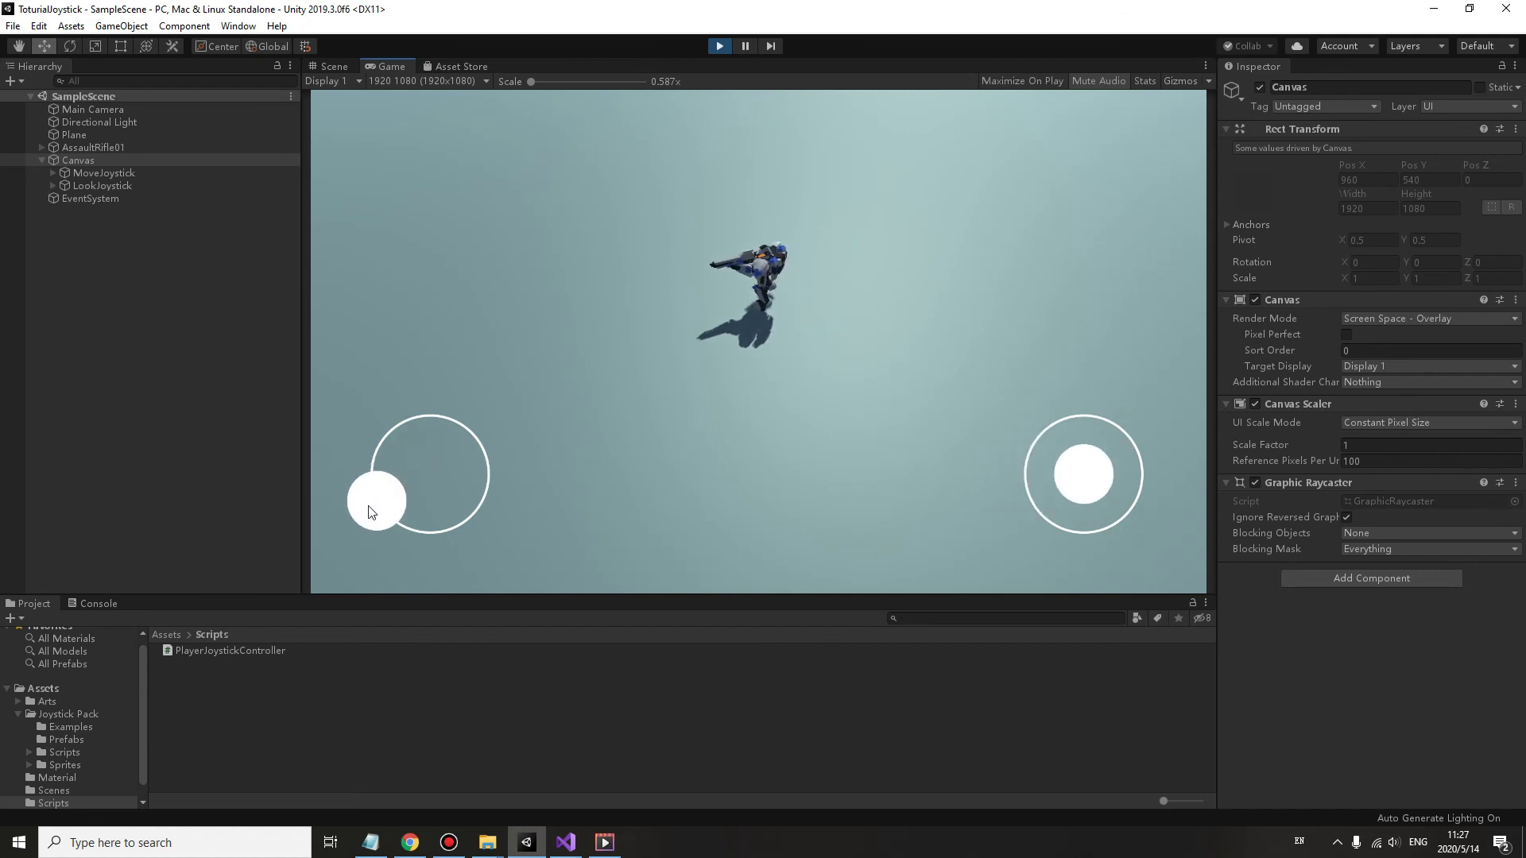
mouse_move(1084, 474)
left_mouse_down()
mouse_move(1141, 529)
mouse_move(1073, 429)
left_mouse_up()
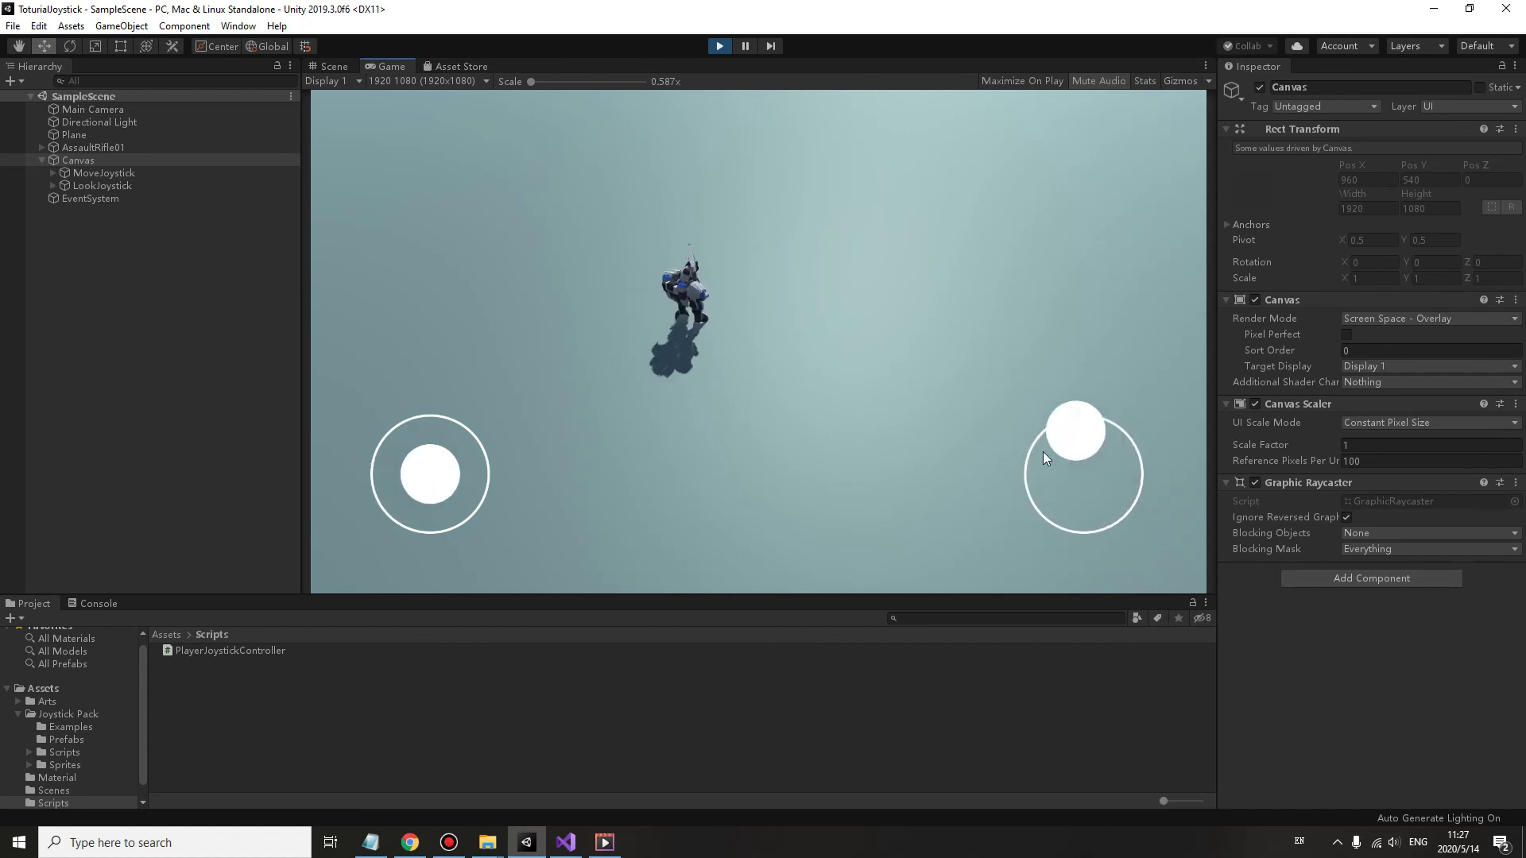
mouse_move(412, 465)
left_mouse_down()
mouse_move(482, 486)
mouse_move(453, 424)
mouse_move(489, 471)
left_mouse_up()
mouse_move(1083, 474)
left_mouse_down()
mouse_move(1081, 418)
mouse_move(1085, 501)
mouse_move(1088, 423)
left_mouse_up()
Orbit the scene view to a new overhead angle and align the Main Camera to it
left_click(334, 66)
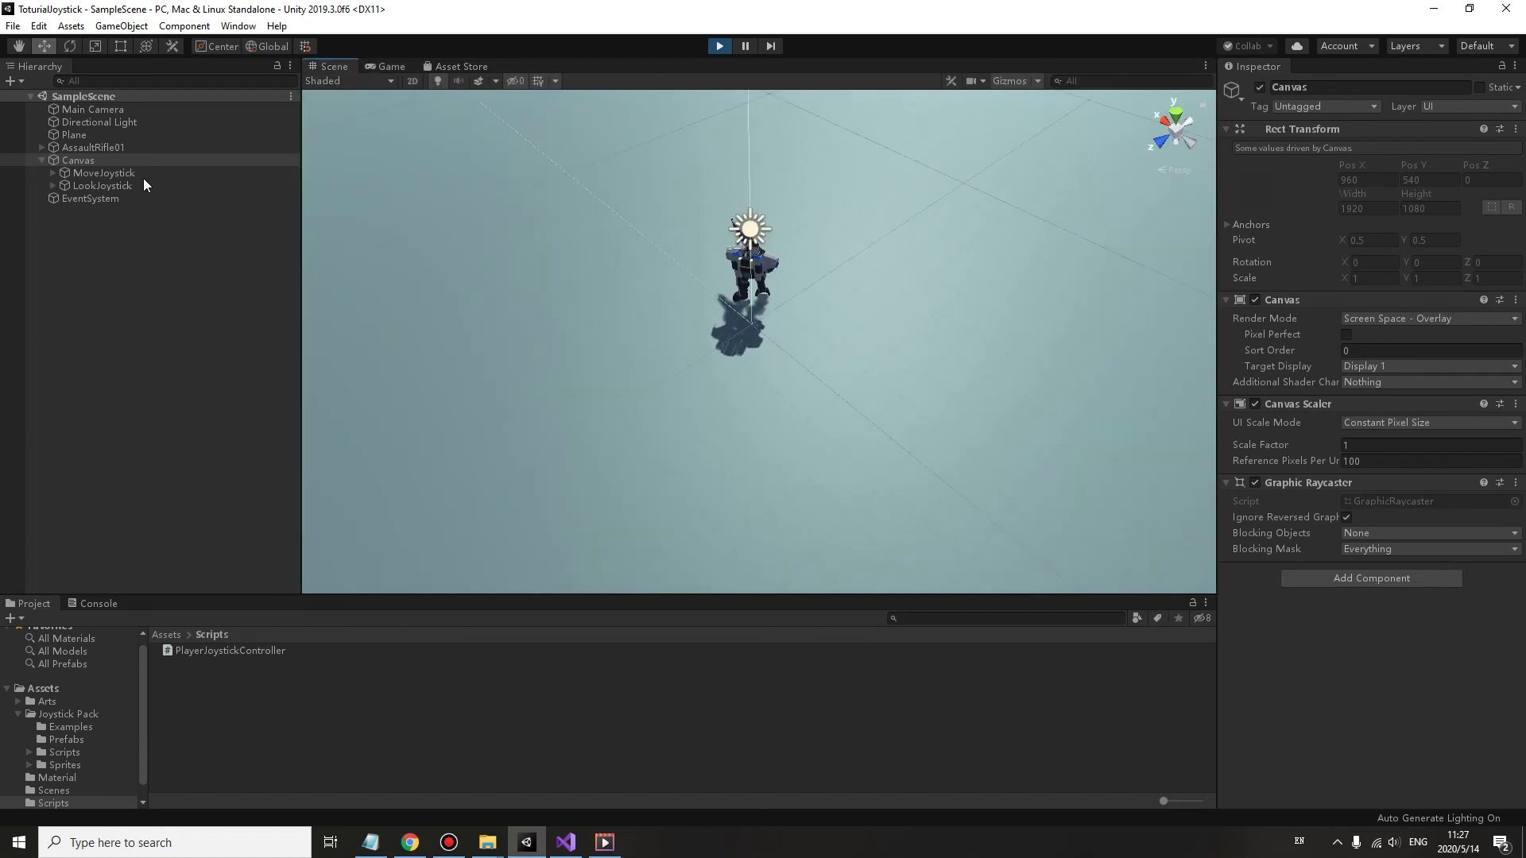
left_click(92, 109)
right_click_drag(579, 284, 871, 397)
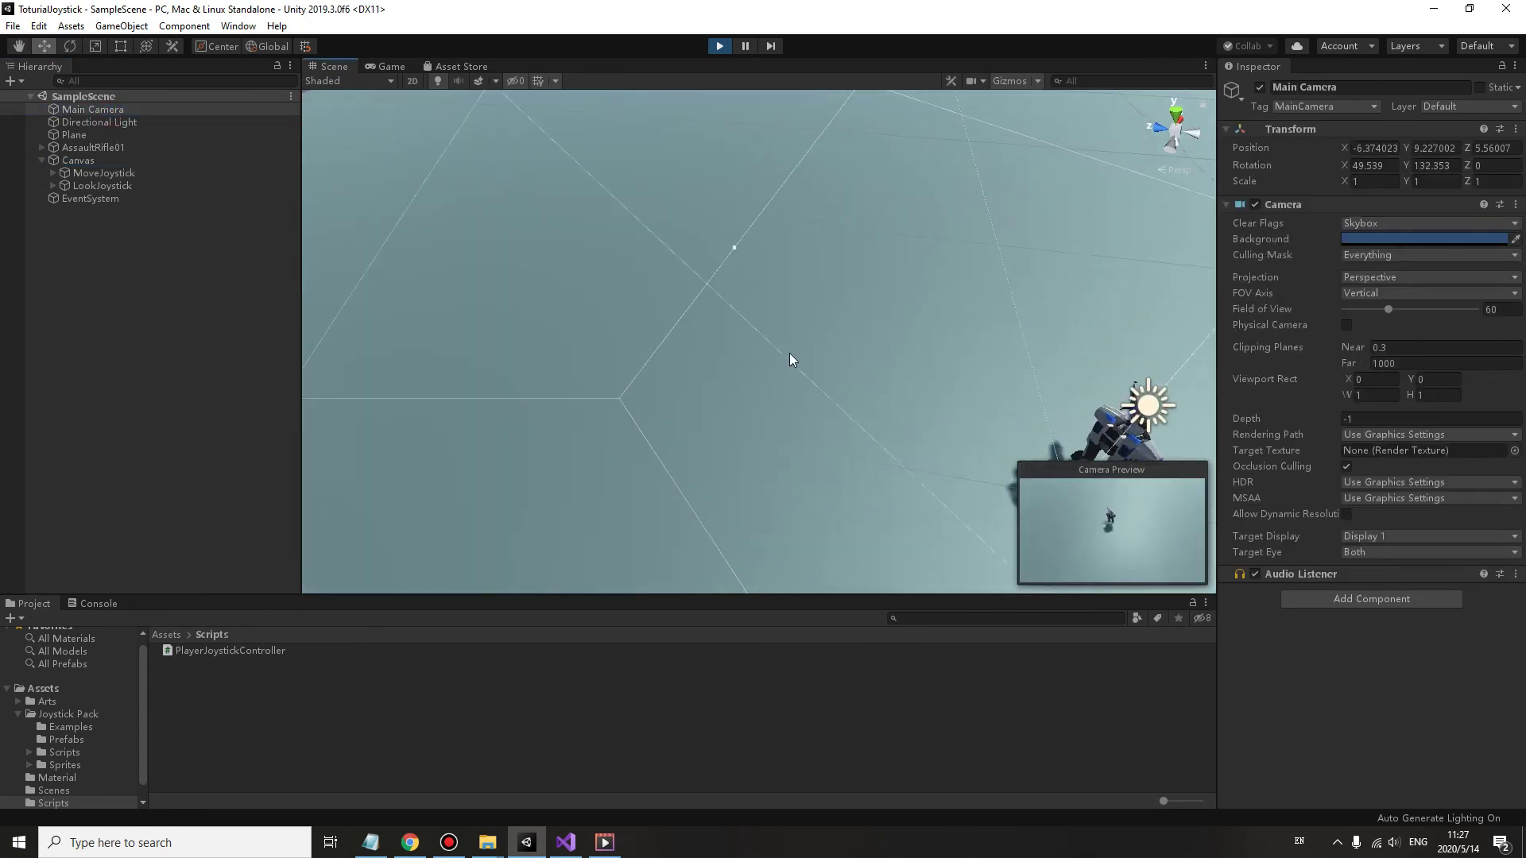
right_click_drag(671, 423, 804, 429)
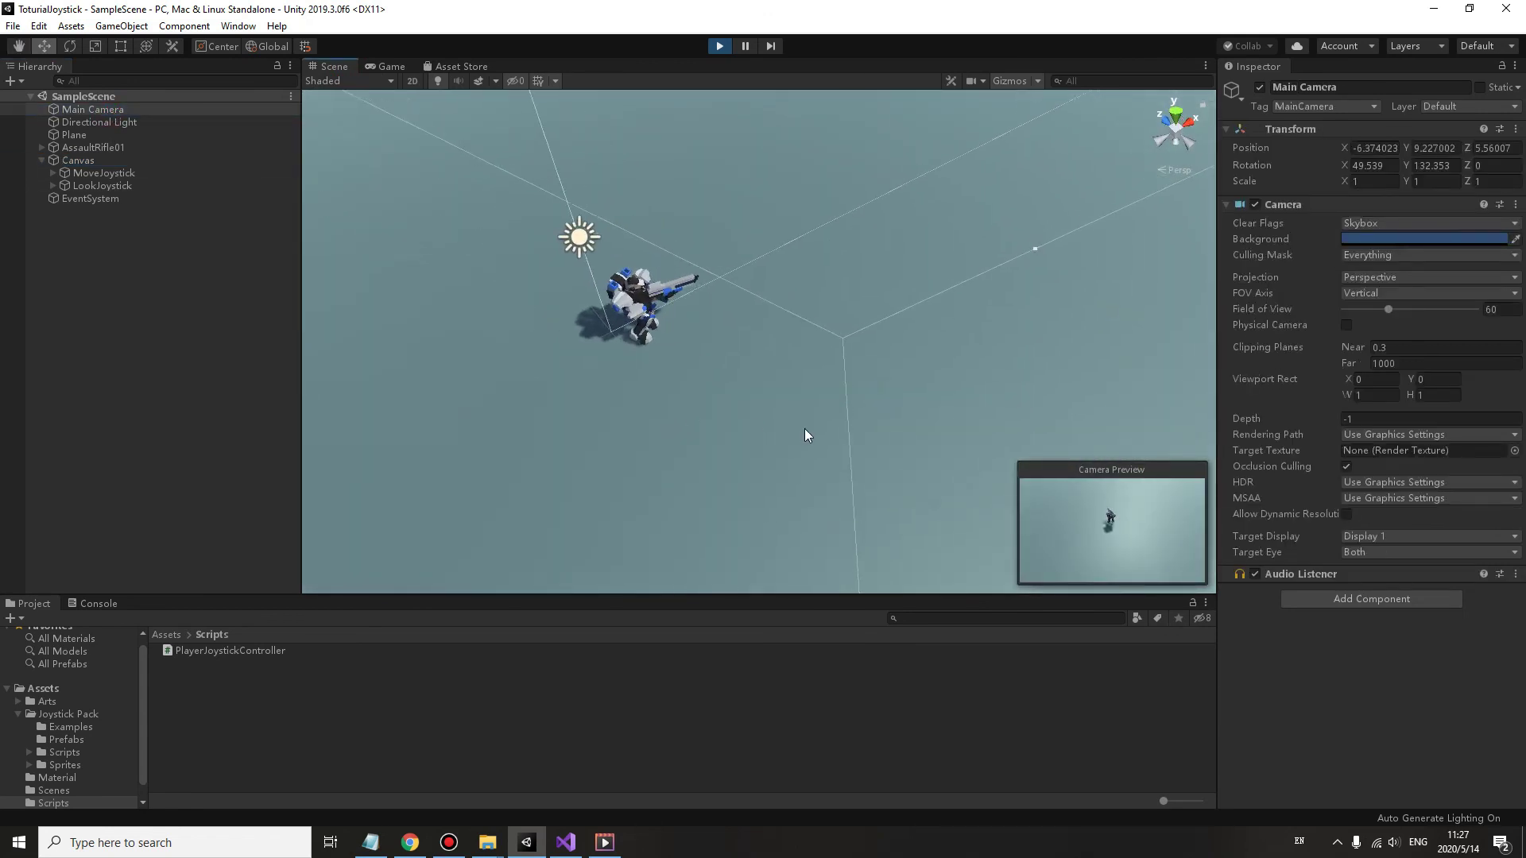
left_click(92, 108)
left_click(120, 26)
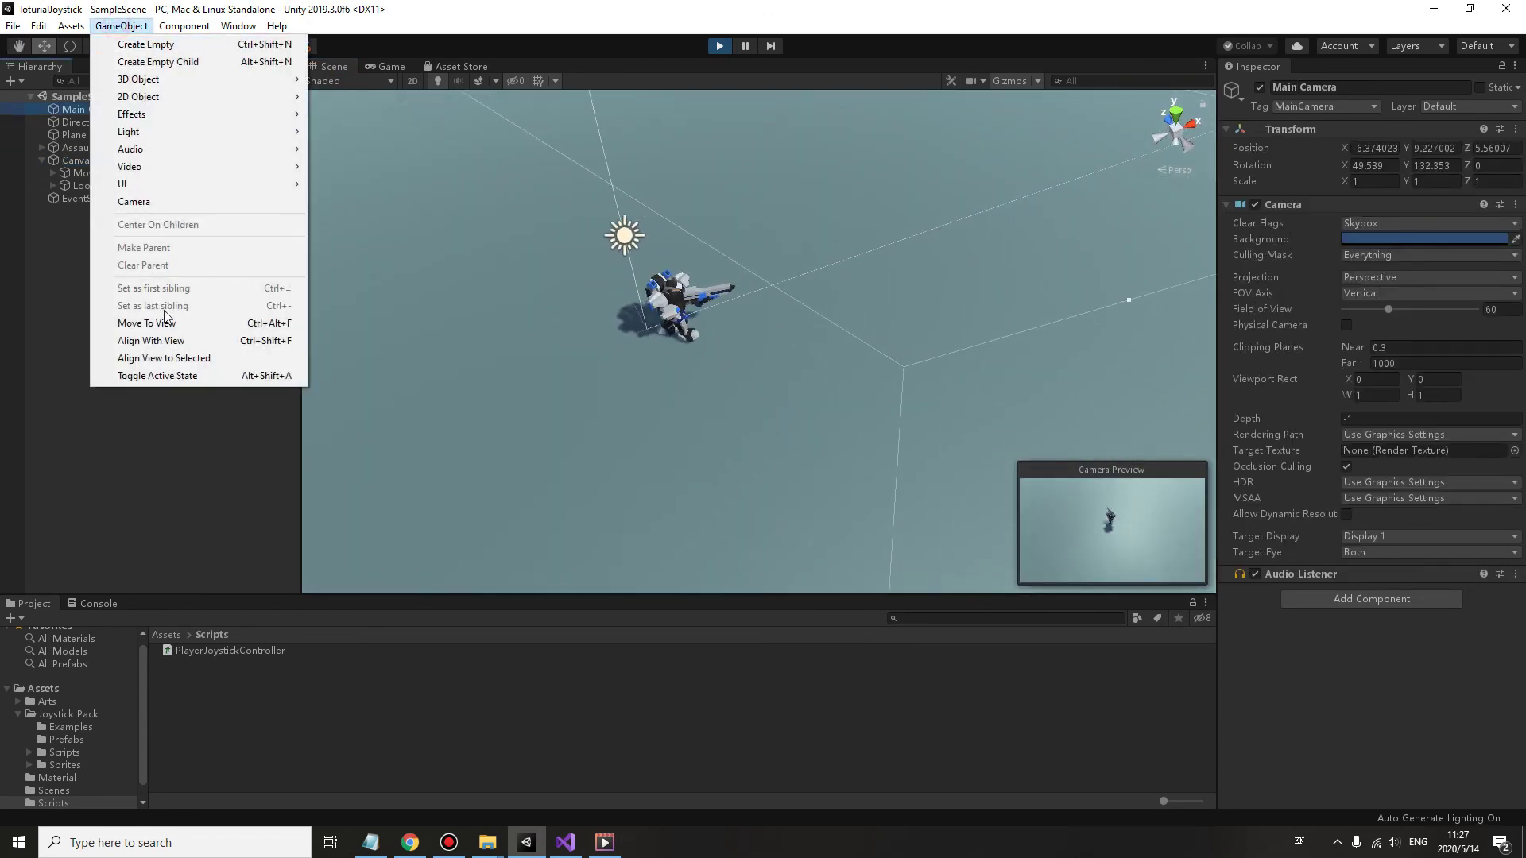
left_click(179, 341)
In the Game view, steer the gunman with the left joystick and turn him with the right
left_click(391, 66)
left_click_drag(430, 474, 406, 513)
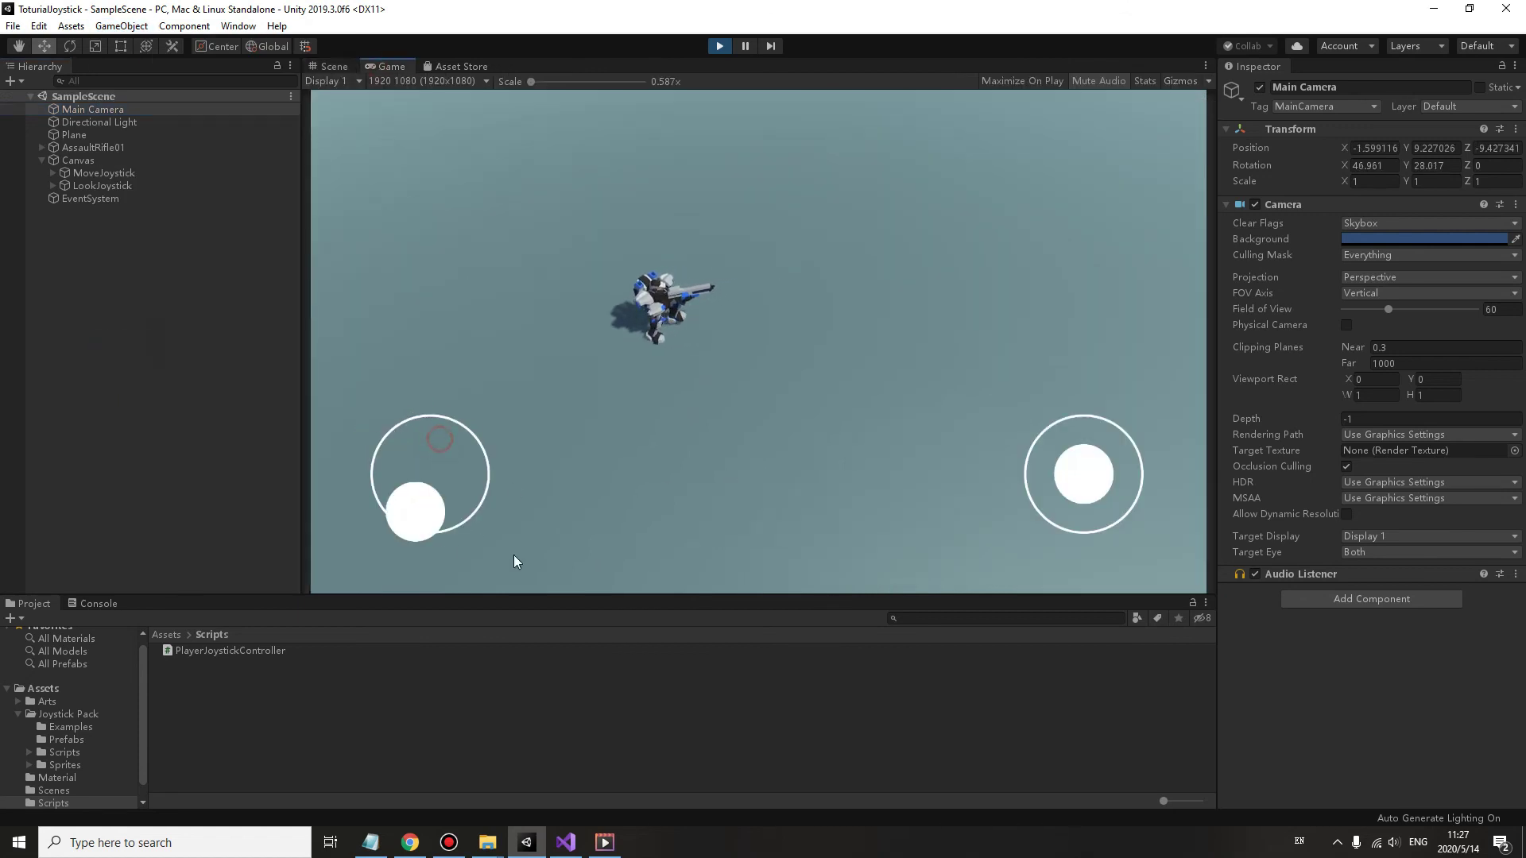
mouse_move(1083, 474)
left_mouse_down()
mouse_move(1084, 533)
mouse_move(1026, 464)
left_mouse_up()
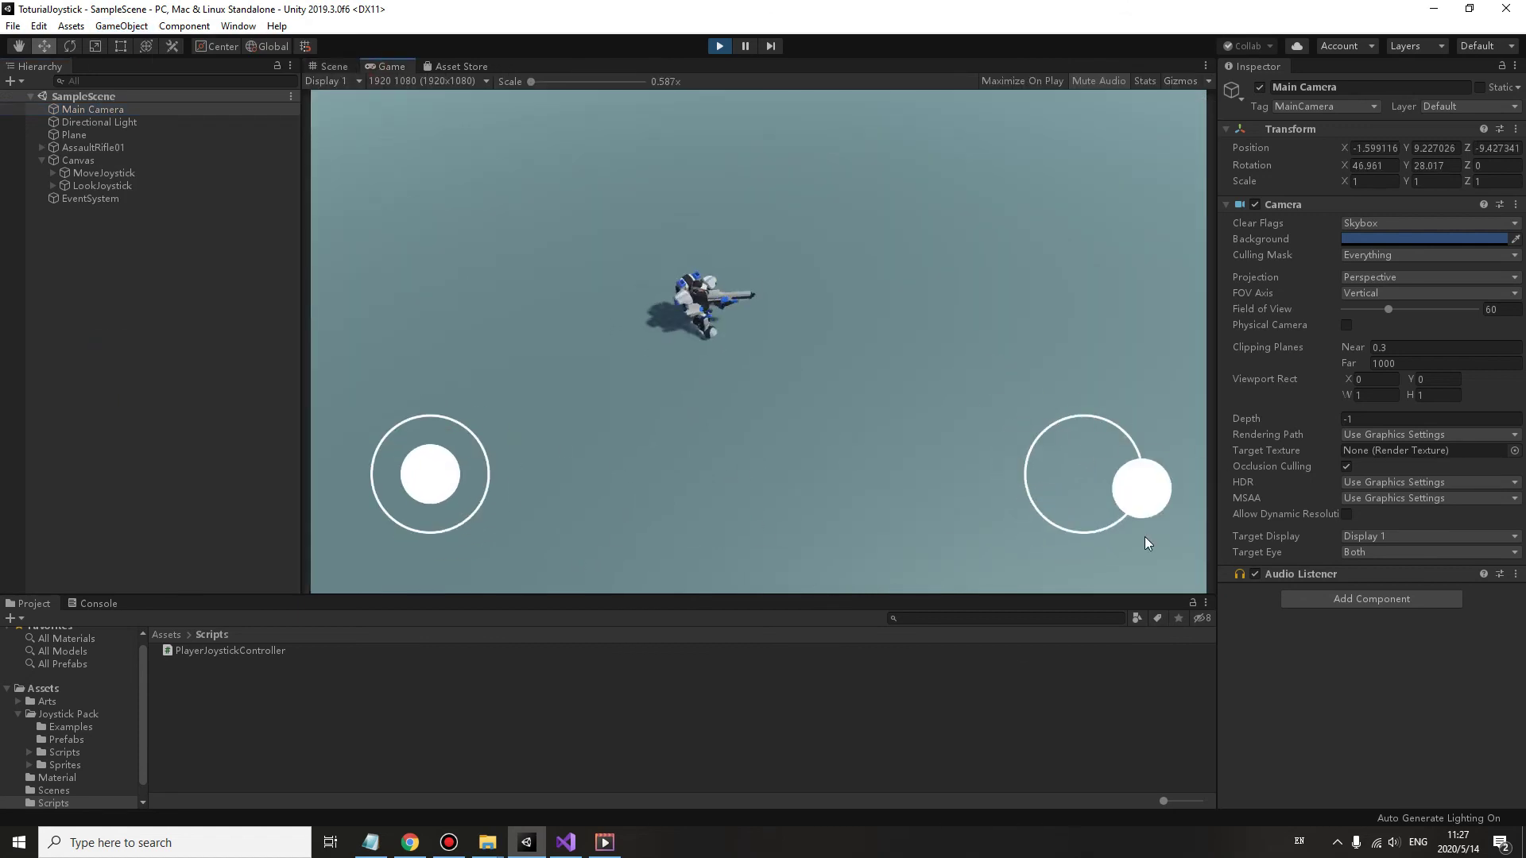
mouse_move(429, 473)
left_mouse_down()
mouse_move(482, 501)
mouse_move(472, 436)
left_mouse_up()
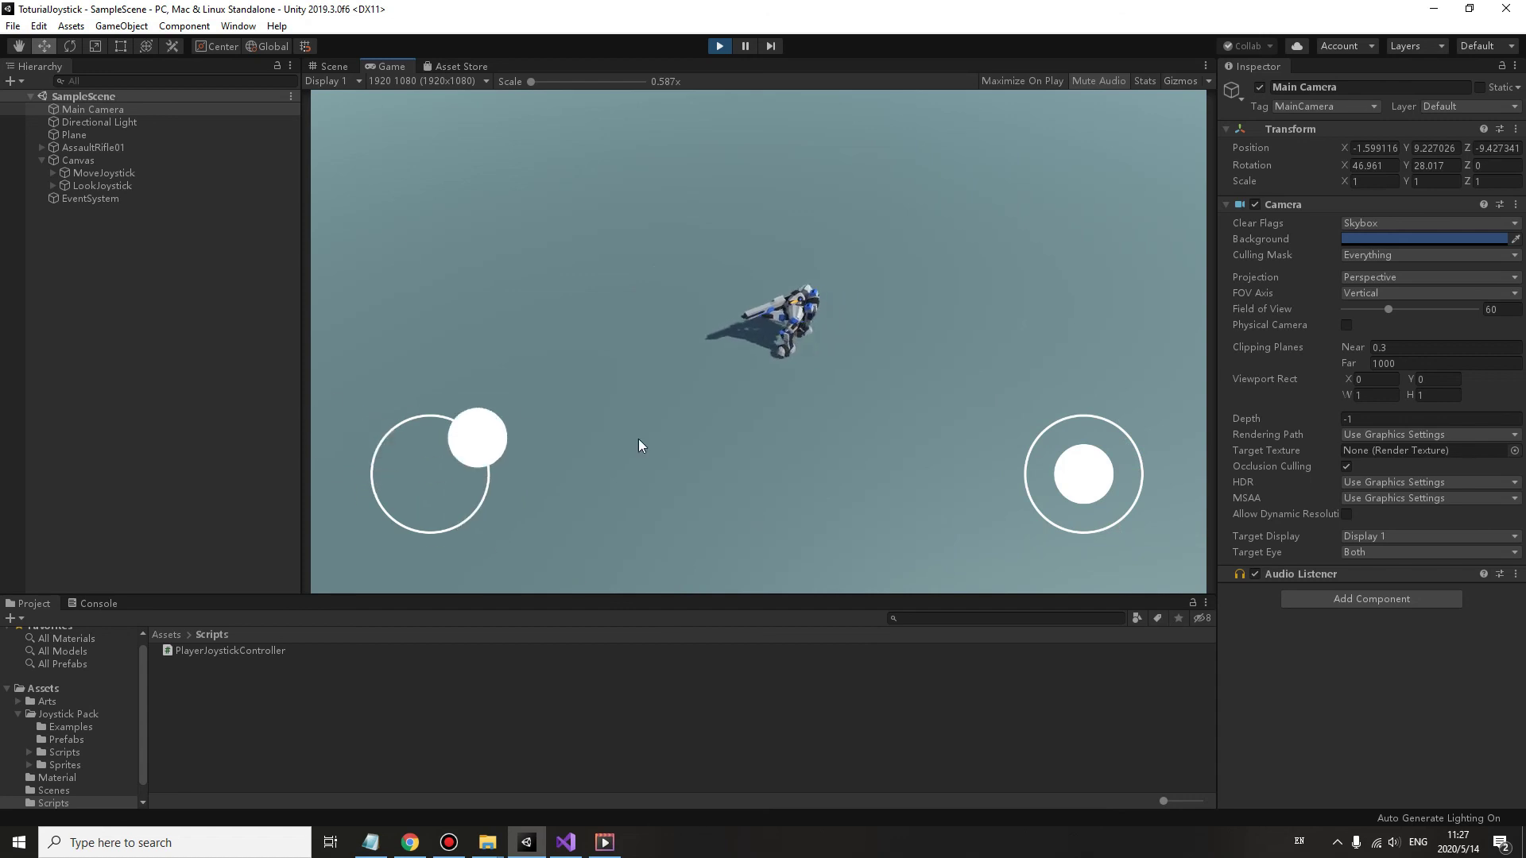
mouse_move(1082, 472)
left_mouse_down()
mouse_move(1109, 515)
mouse_move(1026, 465)
left_mouse_up()
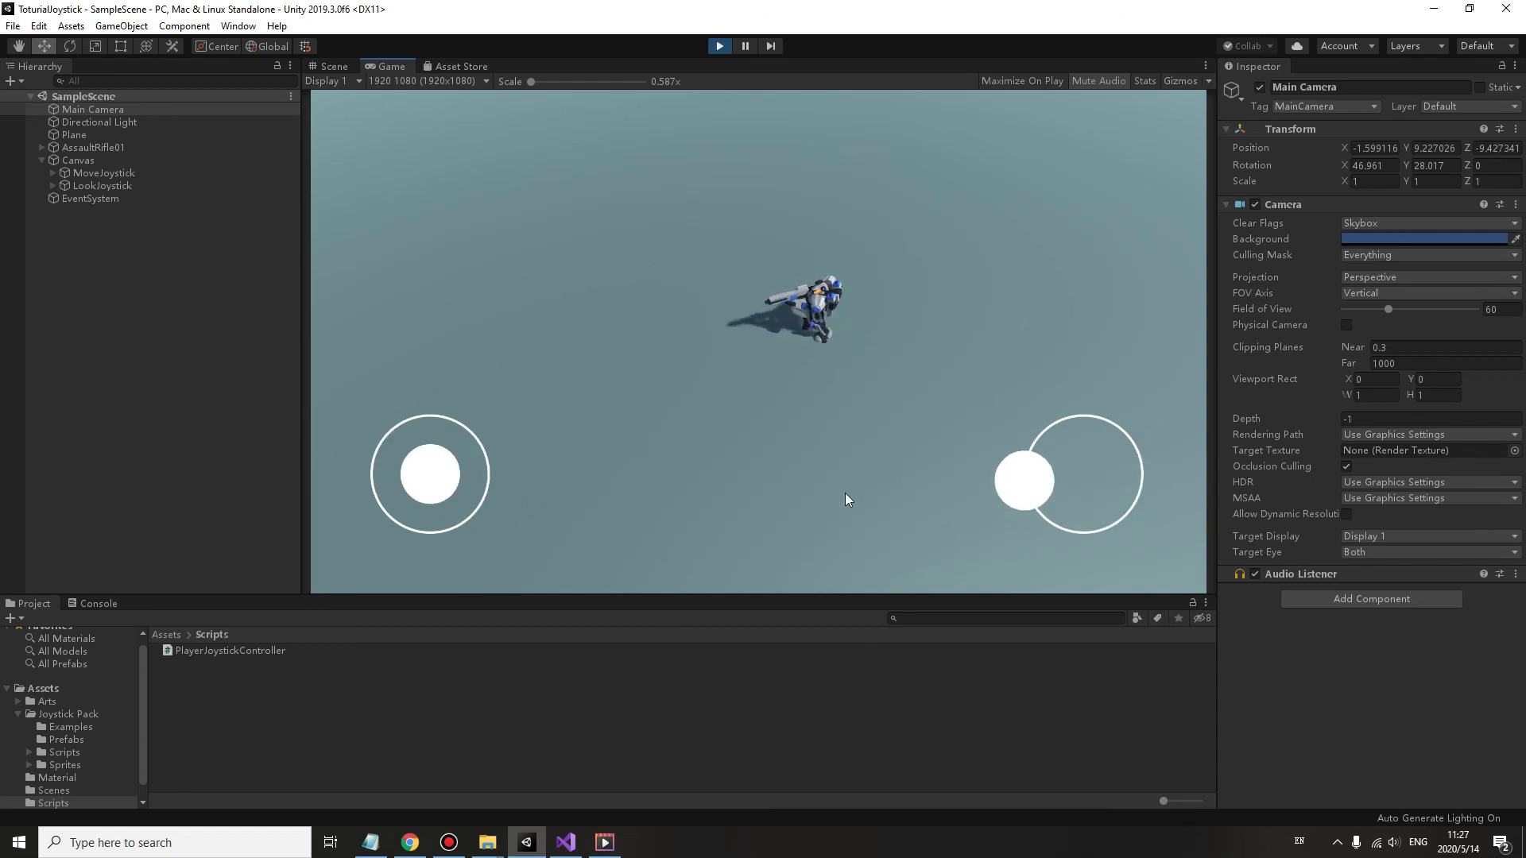
left_click_drag(429, 473, 423, 531)
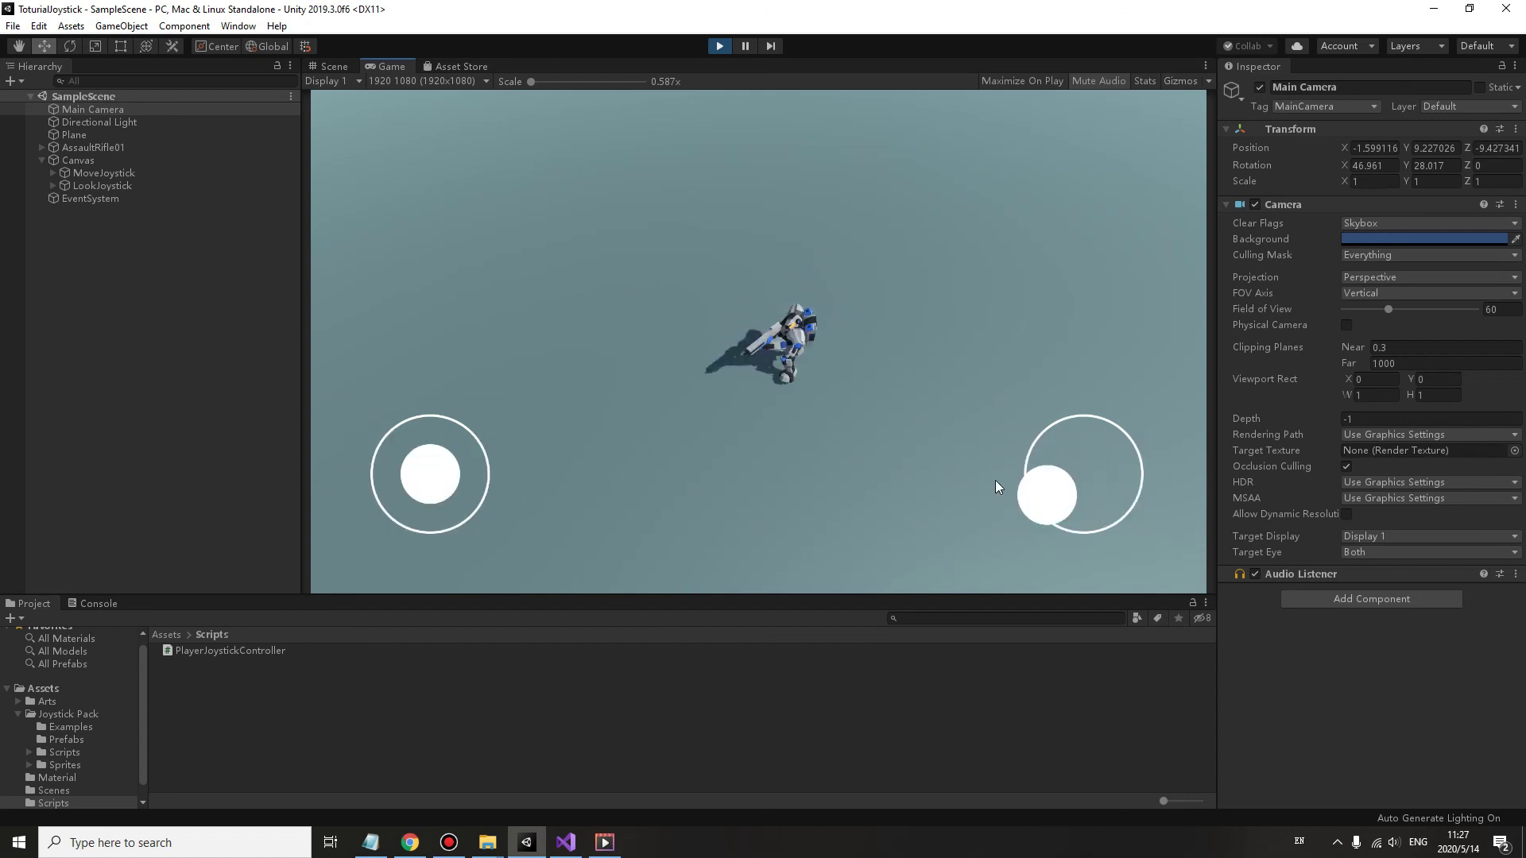